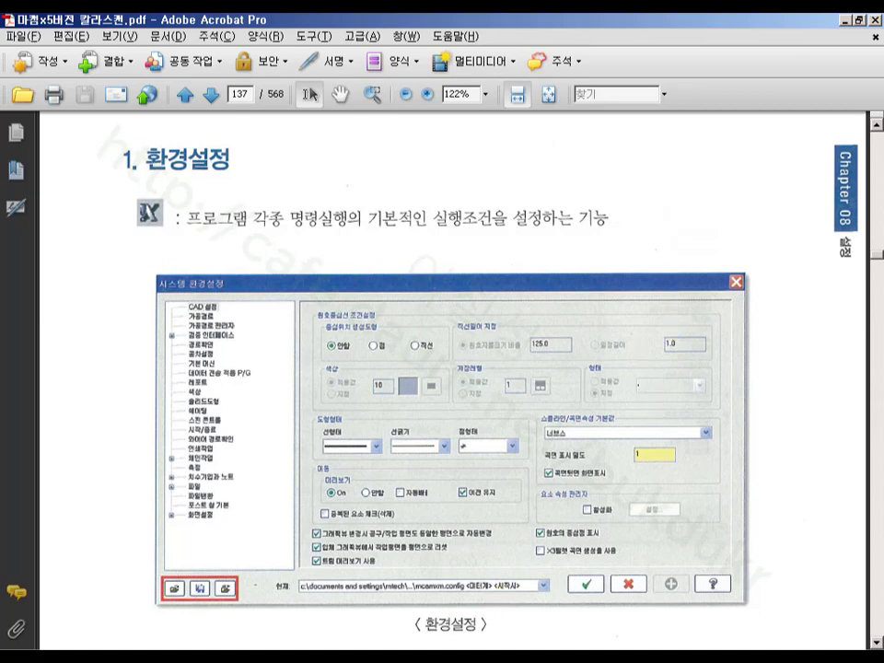
Minimize the PDF manual and launch Mastercam X6 from the desktop.
{"action": "left_click", "coordinate": [847, 20]}
{"action": "left_click", "coordinate": [30, 526]}
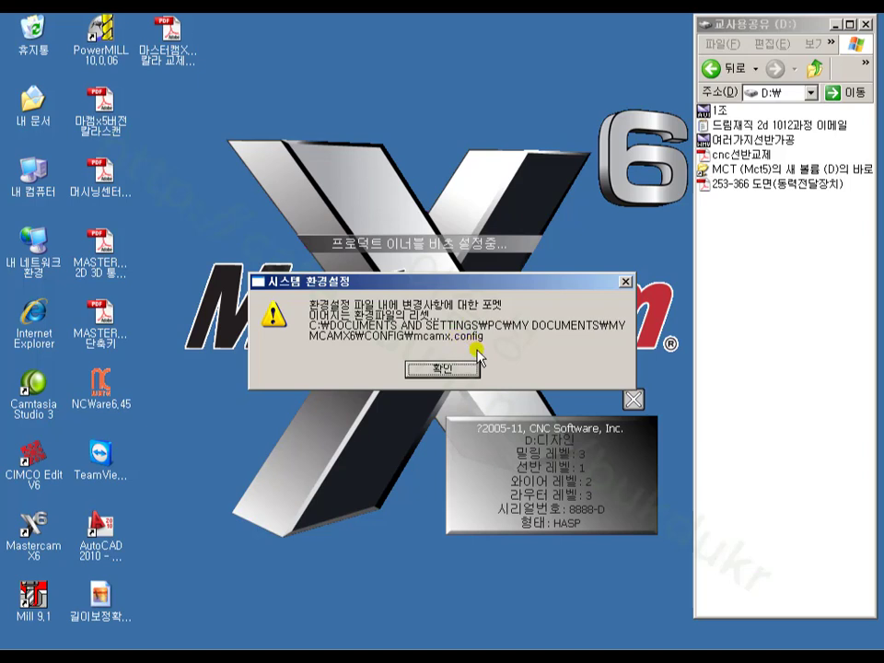
Browse to the CONFIG folder inside my mcamx6 in My Documents, locate the mcamxm config file, and close the folder.
{"action": "double_click", "coordinate": [27, 175]}
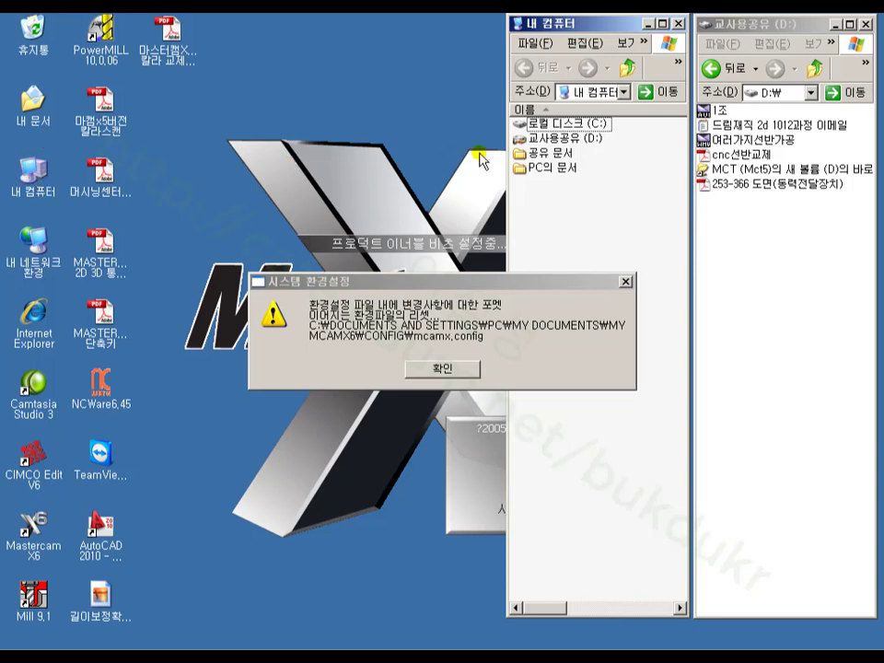
{"action": "double_click", "coordinate": [564, 168]}
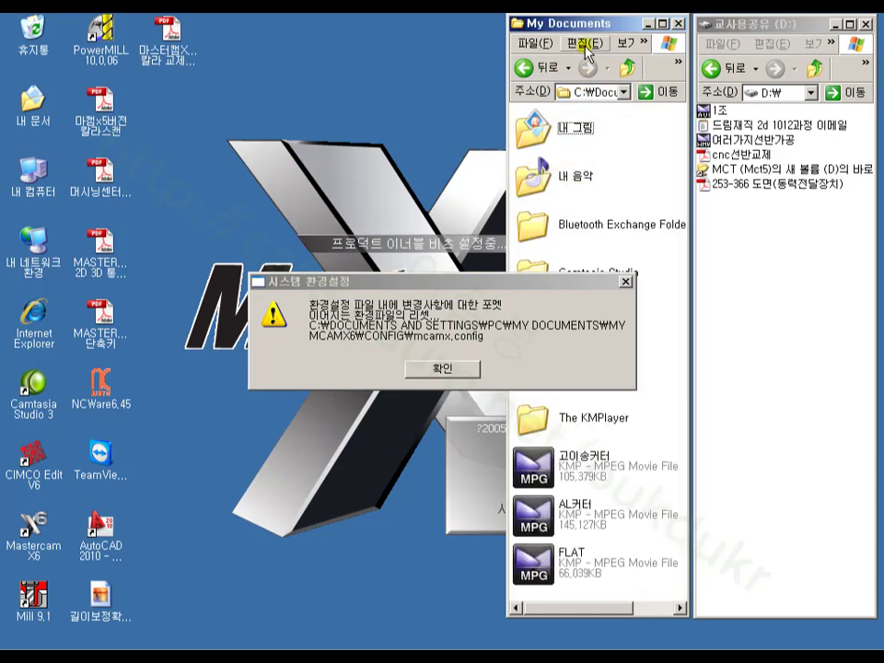
{"action": "left_click_drag", "start_coordinate": [590, 25], "coordinate": [716, 32]}
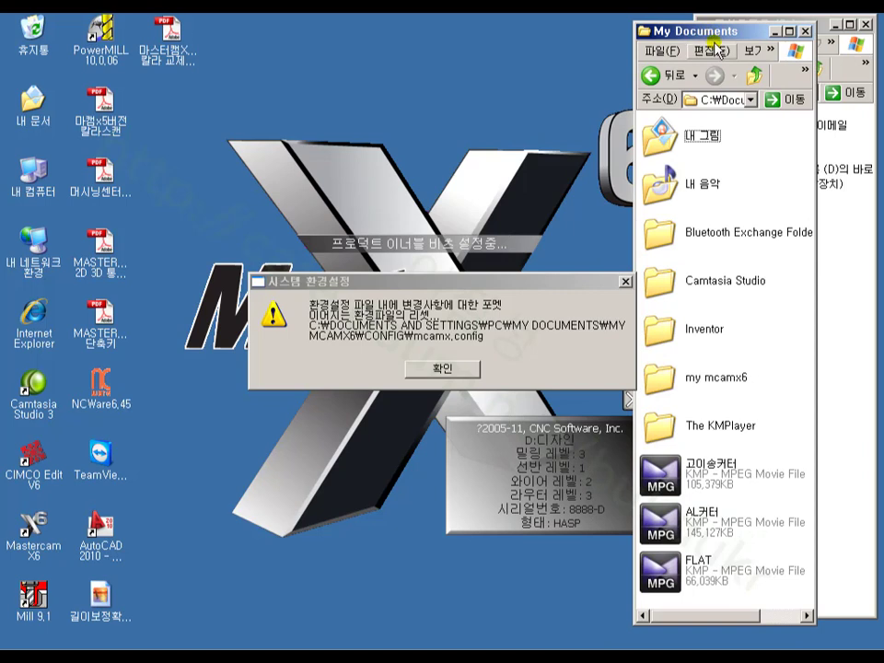
{"action": "double_click", "coordinate": [736, 382]}
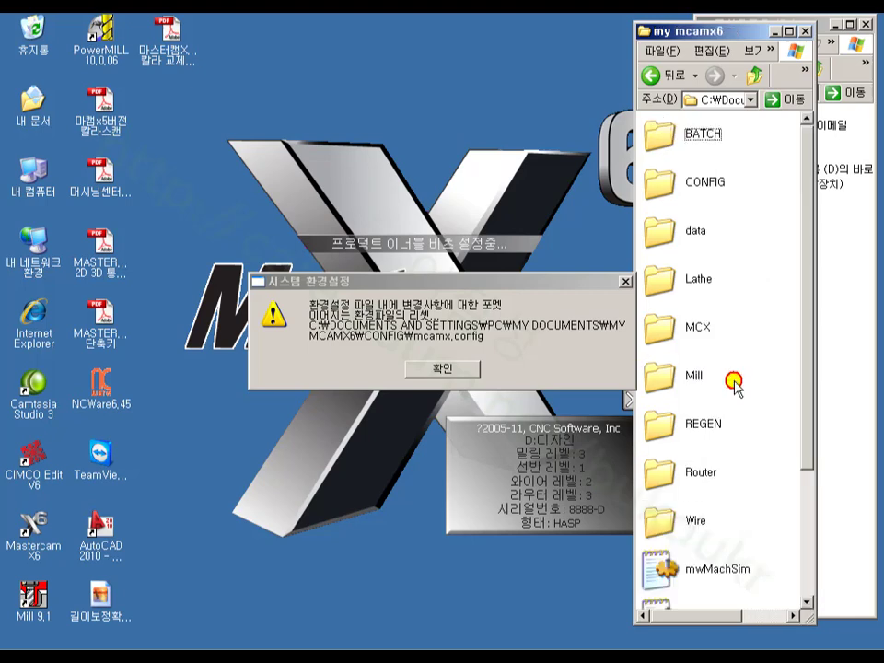
{"action": "double_click", "coordinate": [702, 187]}
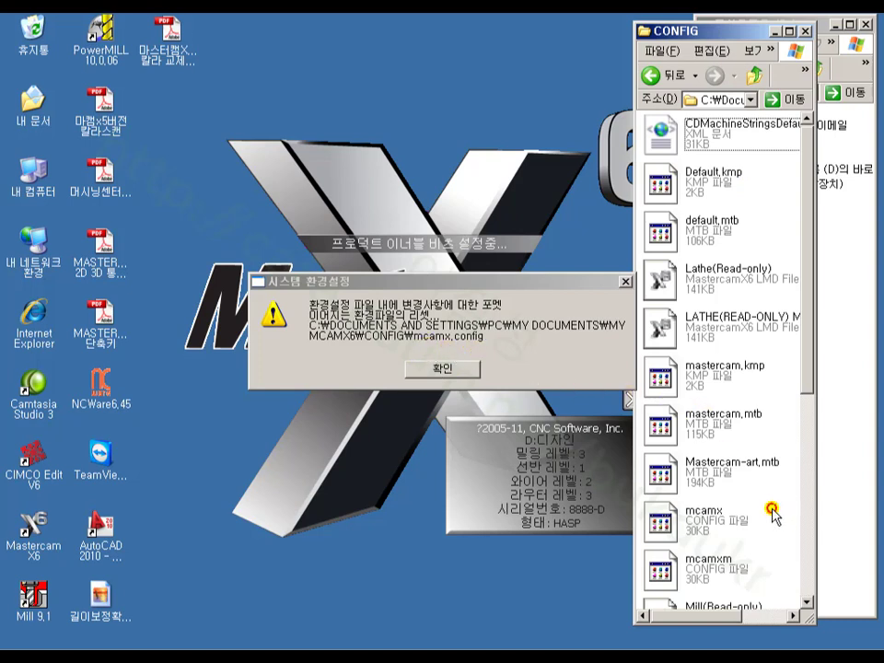
{"action": "scroll", "coordinate": [772, 516], "scroll_direction": "down", "scroll_amount": 3}
{"action": "left_click", "coordinate": [714, 465]}
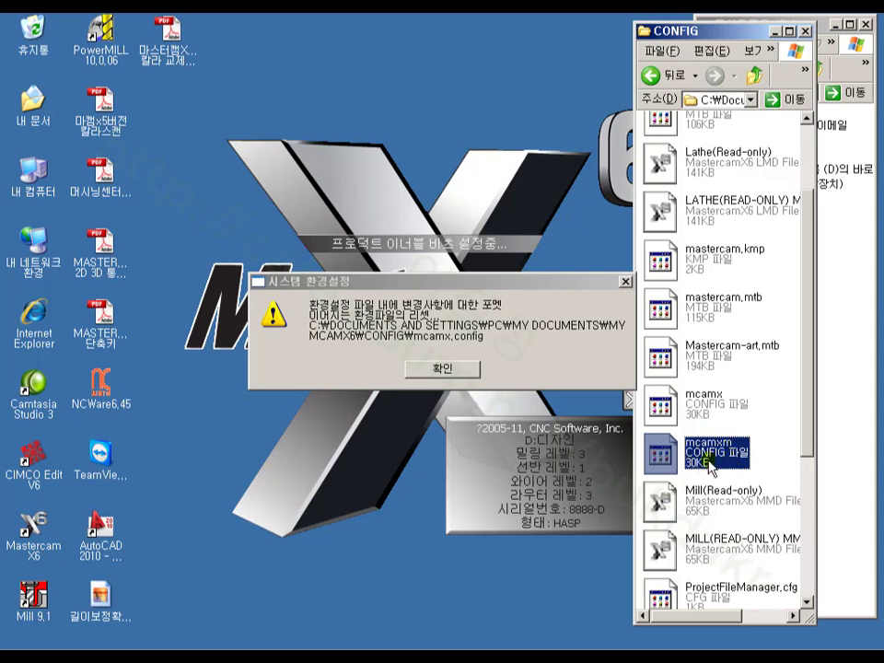
{"action": "left_click", "coordinate": [806, 31]}
Dismiss the configuration startup warning and open Mastercam's system configuration.
{"action": "left_click", "coordinate": [442, 368]}
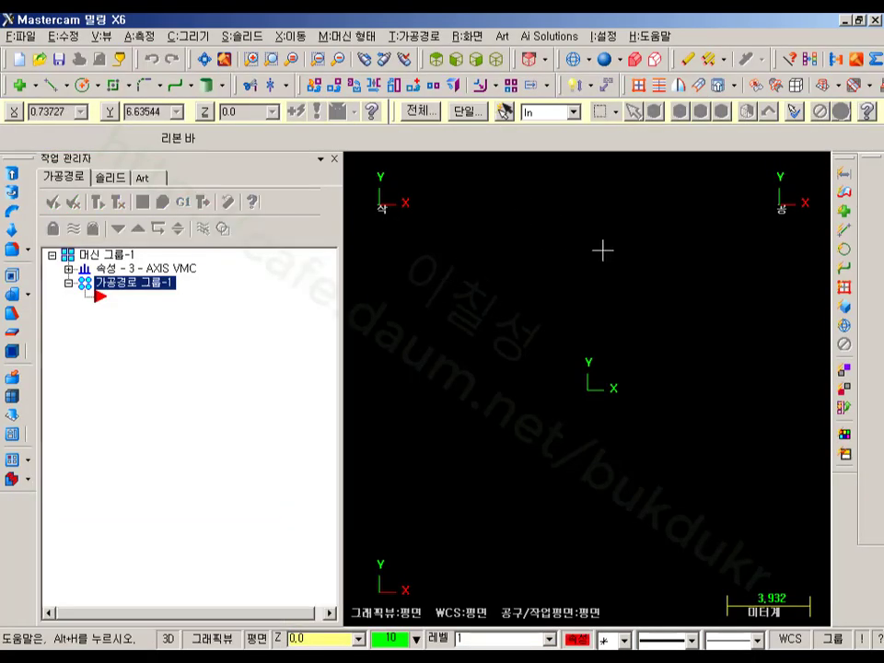
{"action": "left_click", "coordinate": [124, 287]}
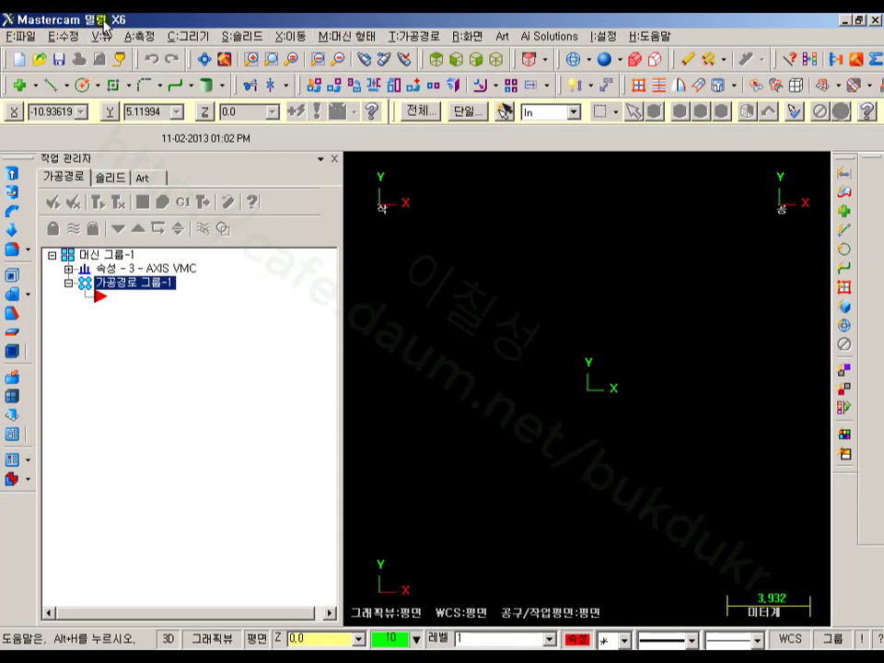
{"action": "left_click", "coordinate": [605, 35]}
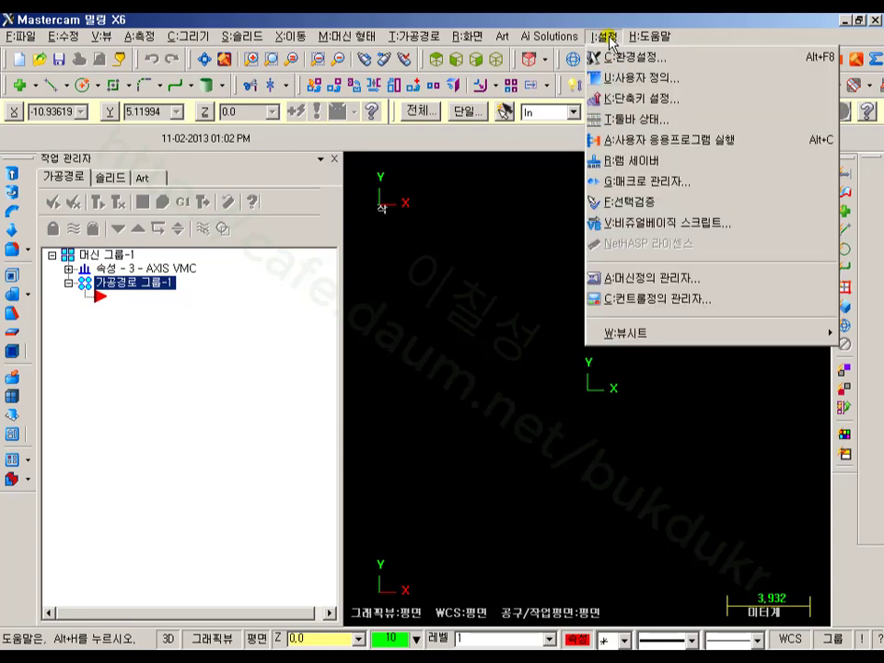
{"action": "left_click", "coordinate": [617, 59]}
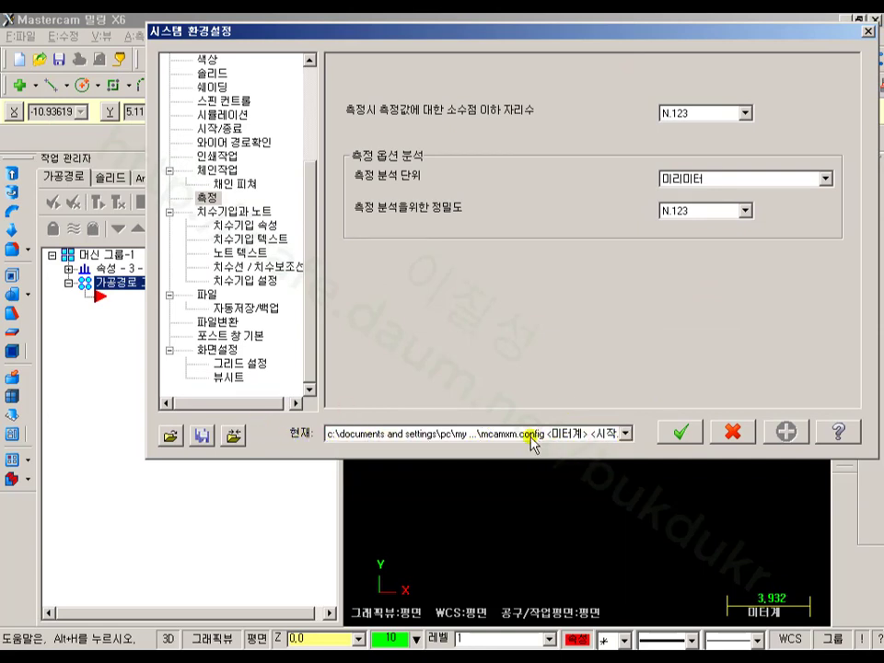
Switch the current configuration file to the inch mcamx.config and open its CAD settings.
{"action": "left_click", "coordinate": [626, 434]}
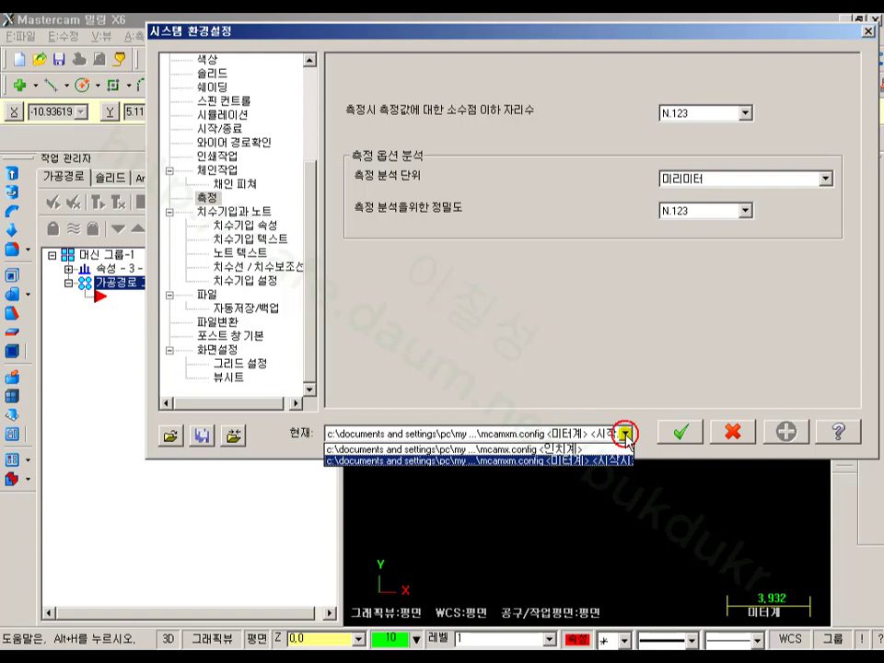
{"action": "left_click", "coordinate": [563, 460]}
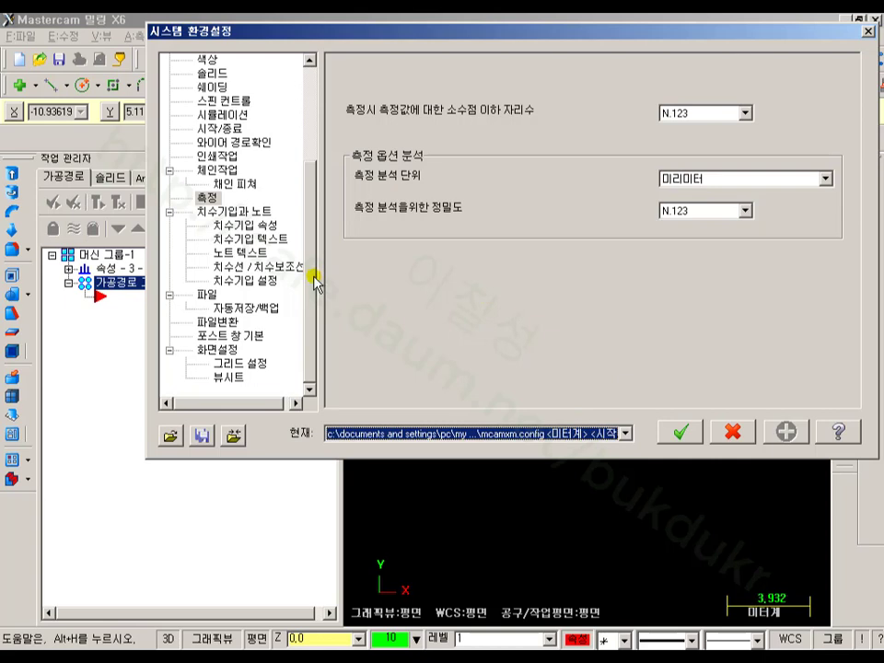
{"action": "scroll", "coordinate": [205, 61], "scroll_direction": "up", "scroll_amount": 1}
{"action": "left_click", "coordinate": [313, 123]}
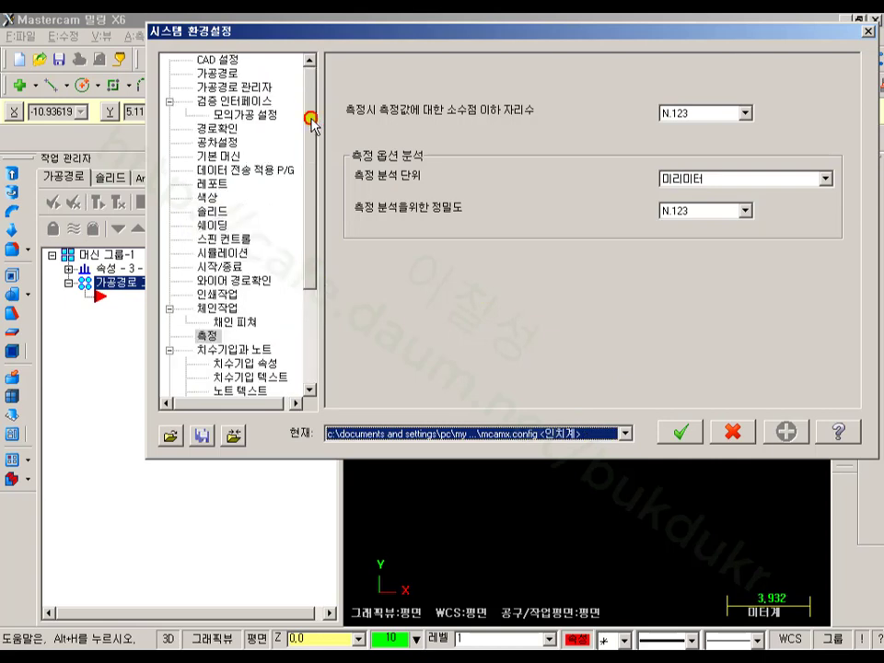
{"action": "left_click", "coordinate": [205, 59]}
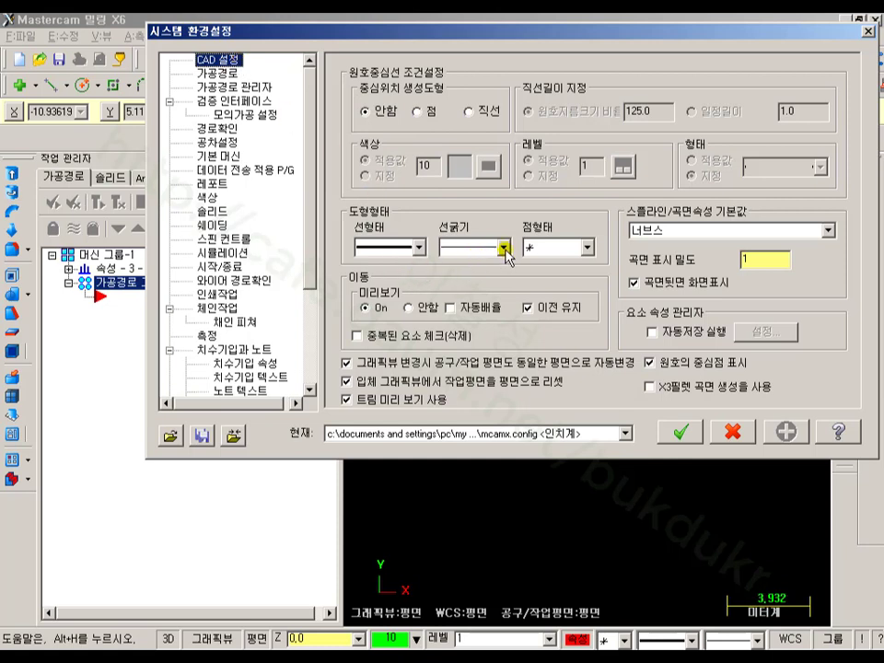
Examine the available line styles, line widths and point styles in the CAD settings.
{"action": "left_click", "coordinate": [419, 248]}
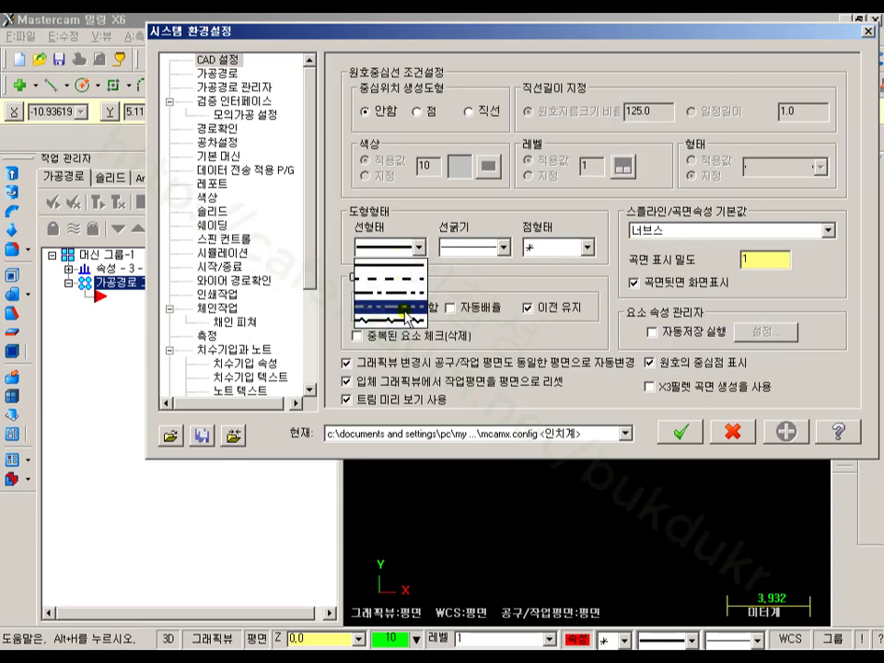
{"action": "left_click", "coordinate": [392, 264]}
{"action": "left_click", "coordinate": [505, 248]}
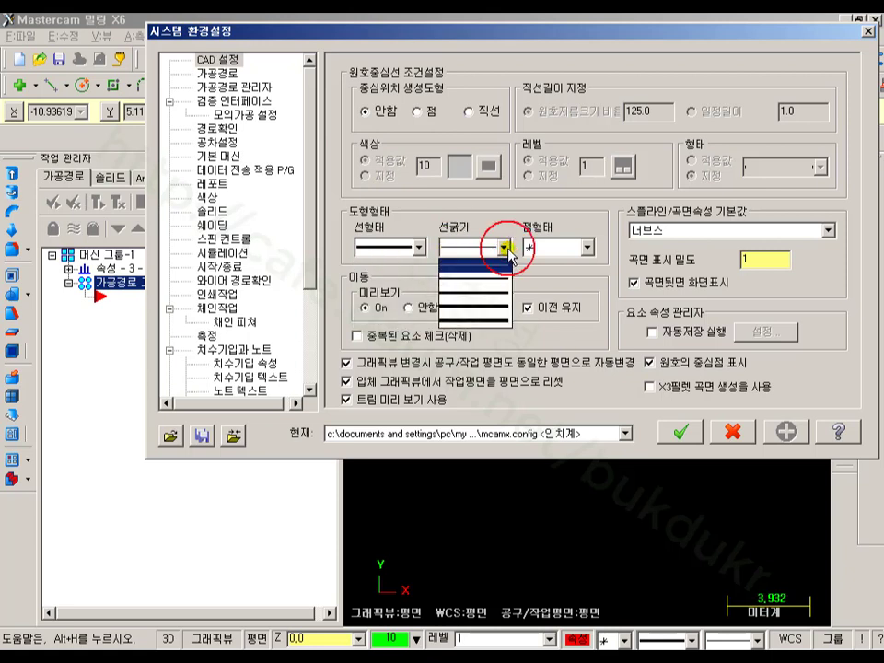
{"action": "left_click", "coordinate": [505, 248]}
{"action": "left_click", "coordinate": [587, 248]}
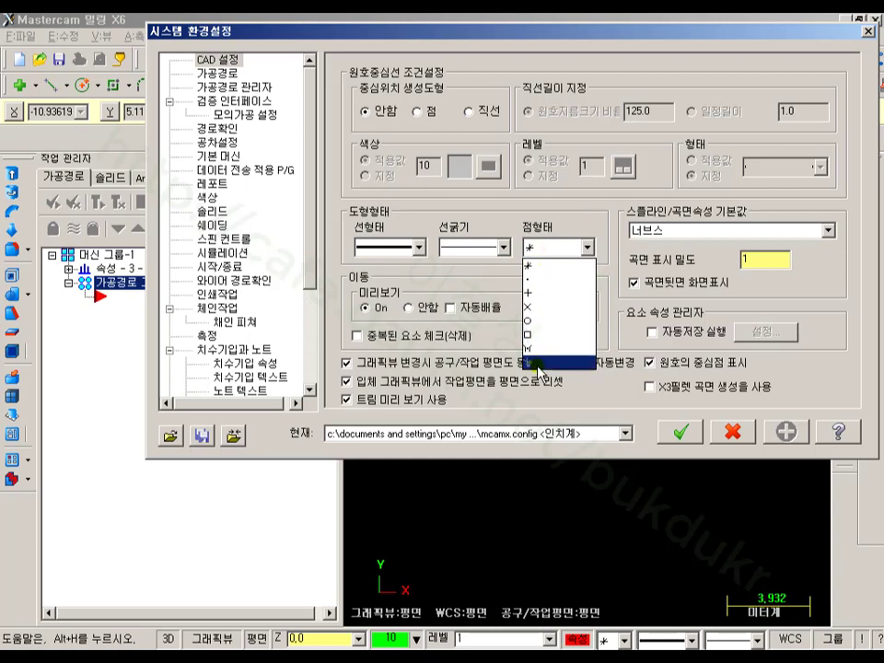
{"action": "left_click", "coordinate": [537, 250]}
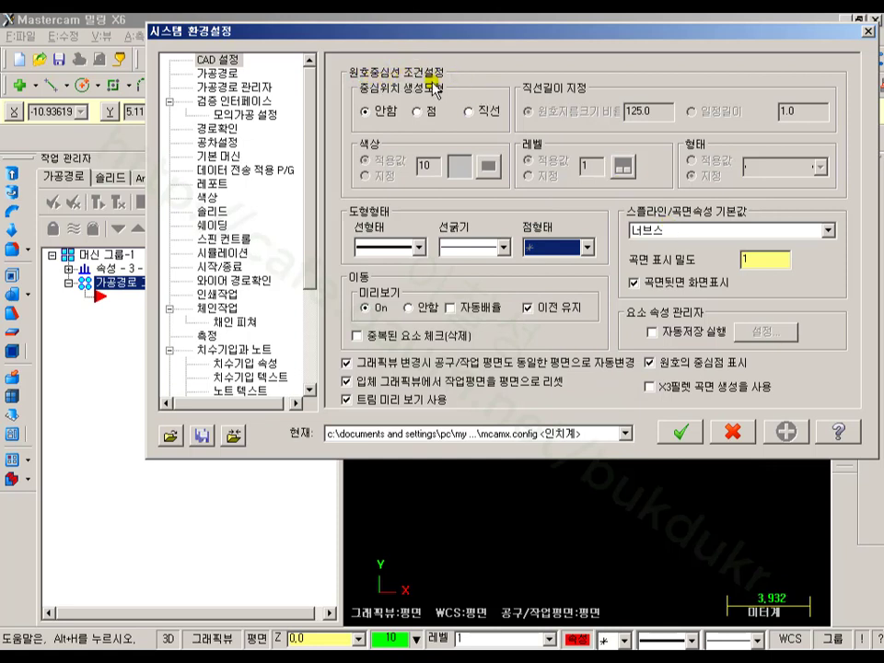
Set the arc centre geometry to lines in the inch configuration and apply it, declining to scale the current part to inches.
{"action": "left_click", "coordinate": [419, 113]}
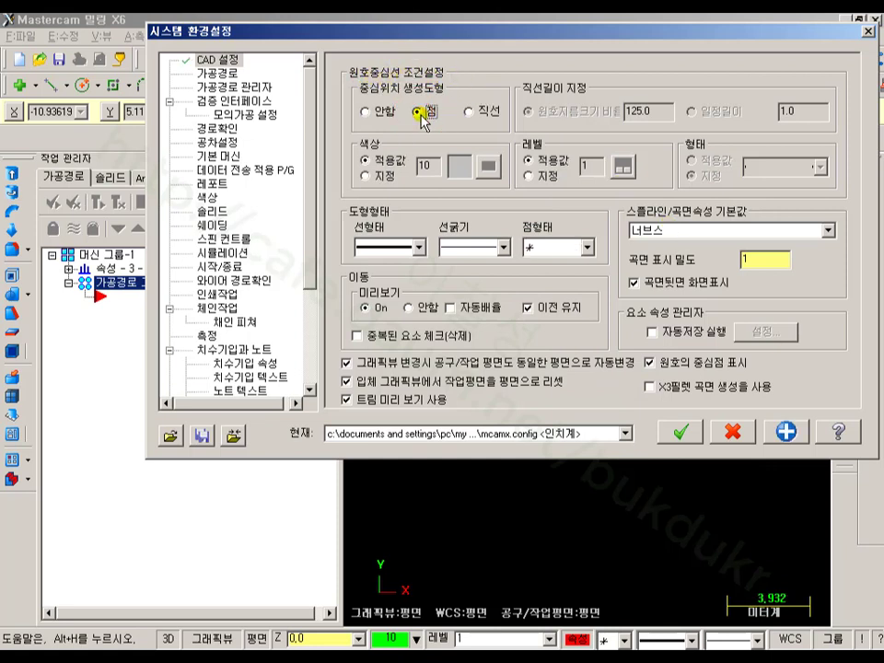
{"action": "left_click", "coordinate": [365, 111]}
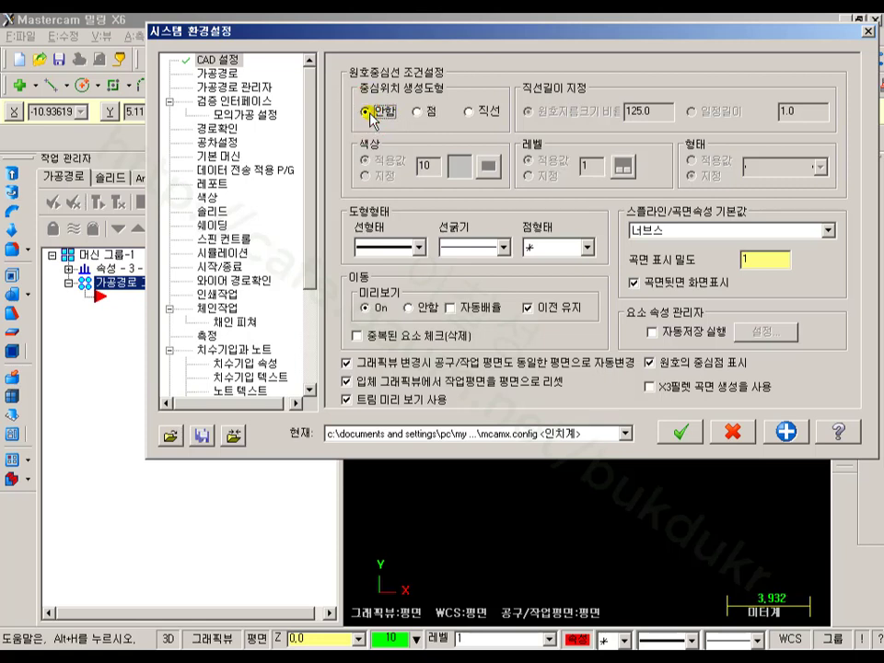
{"action": "left_click", "coordinate": [470, 113]}
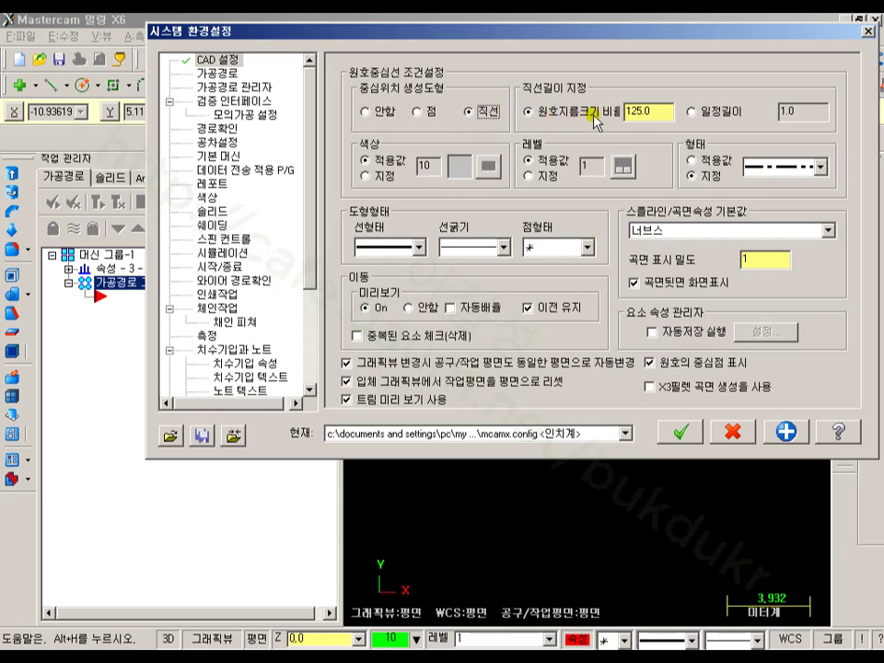
{"action": "left_click", "coordinate": [666, 111]}
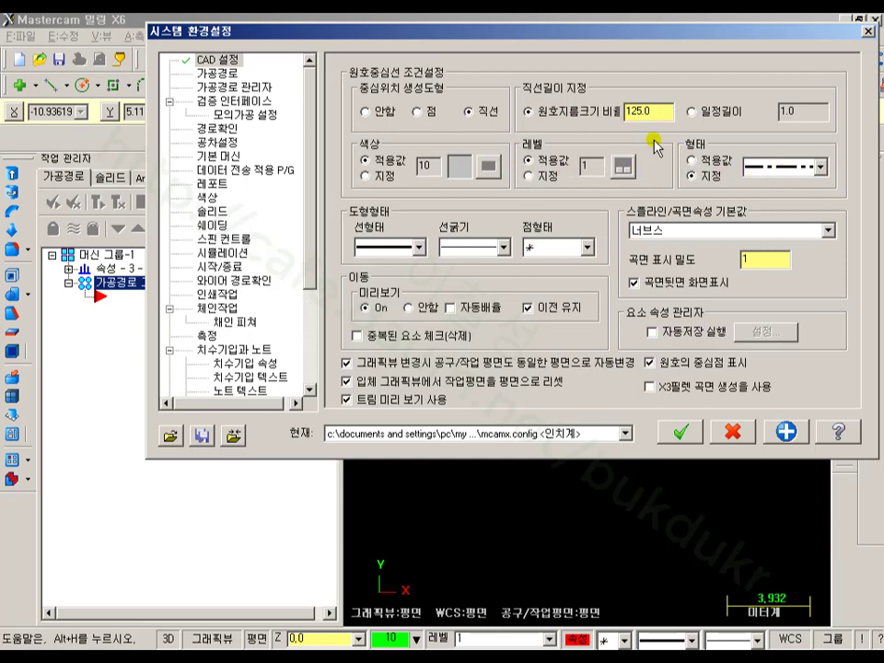
{"action": "left_click", "coordinate": [681, 430]}
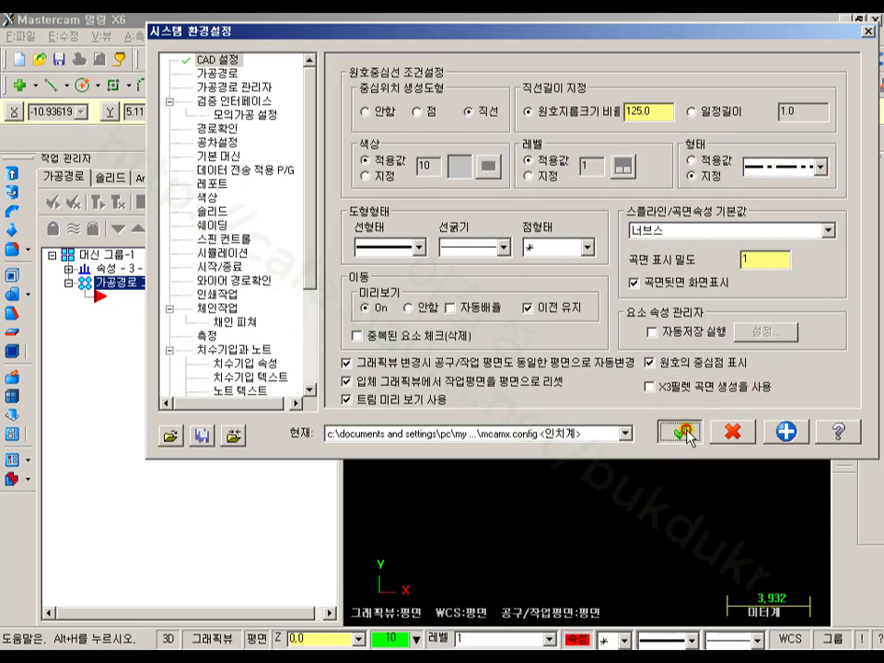
{"action": "left_click", "coordinate": [503, 280]}
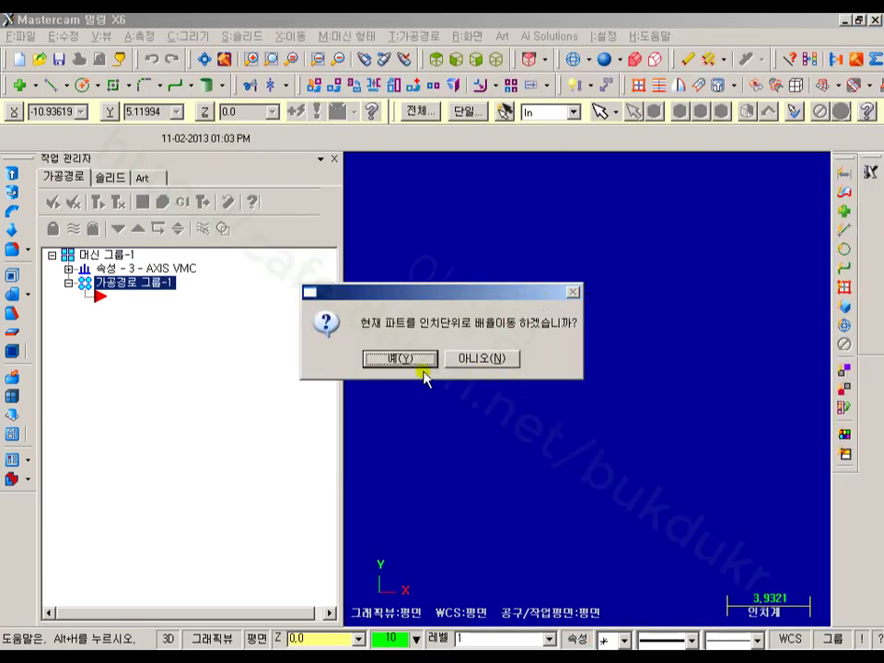
{"action": "left_click", "coordinate": [505, 359]}
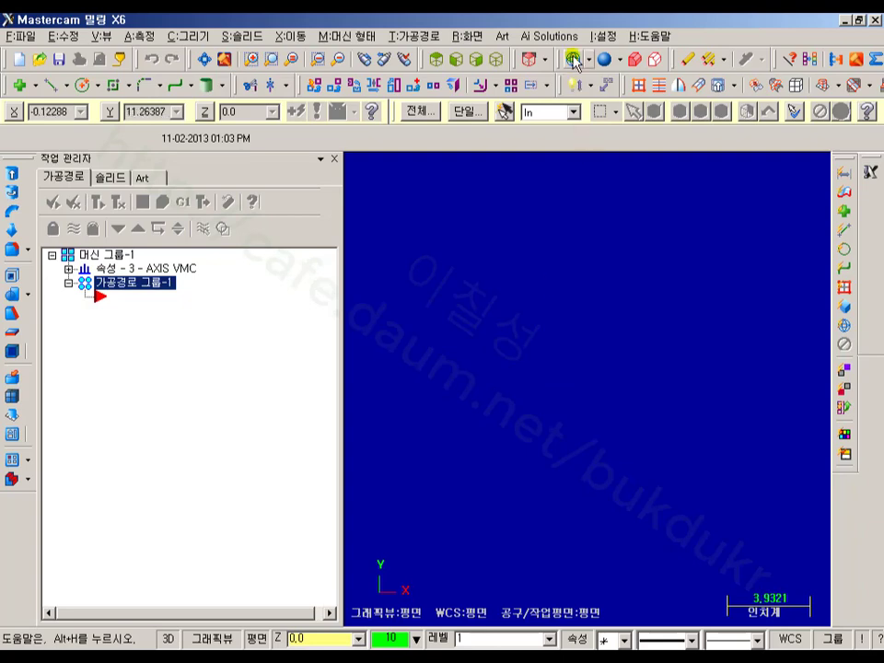
Reopen the system configuration, choose the metric mcamxm.config as the current file, and show its CAD settings.
{"action": "left_click", "coordinate": [605, 37]}
{"action": "left_click", "coordinate": [627, 59]}
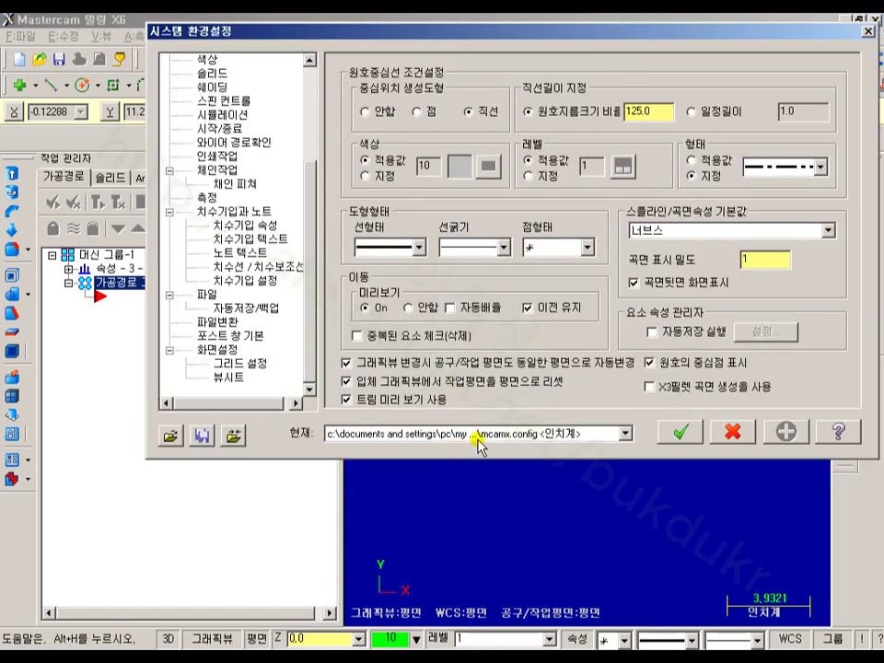
{"action": "left_click", "coordinate": [483, 433]}
{"action": "left_click", "coordinate": [494, 460]}
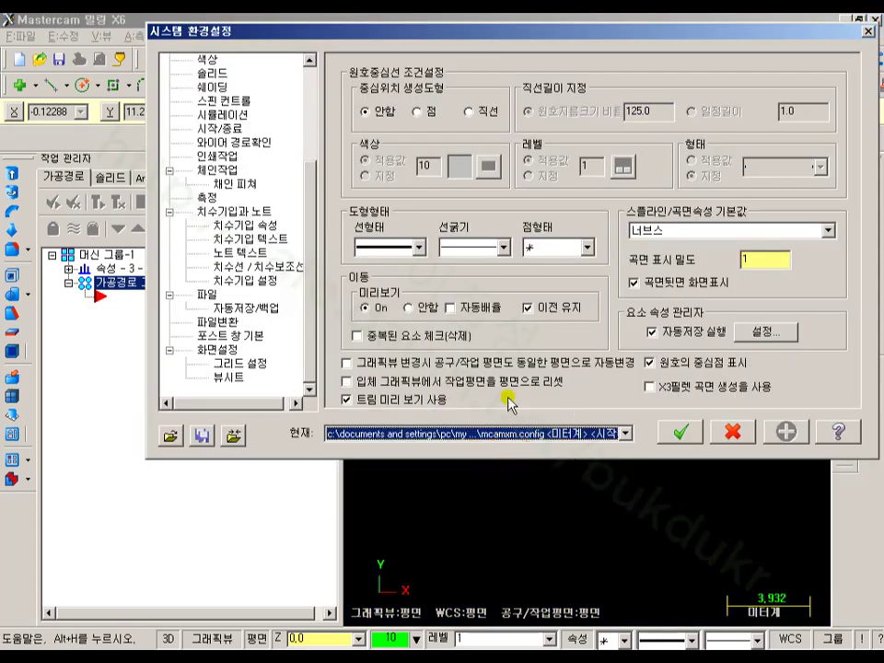
{"action": "left_click", "coordinate": [307, 89]}
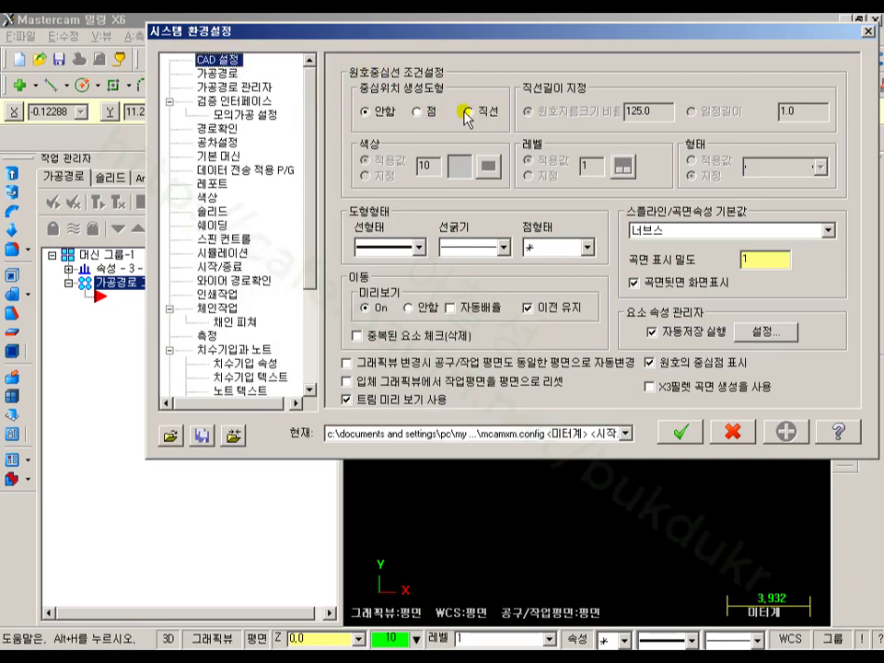
Set the arc centre geometry to lines in the metric configuration and apply it, scaling the current part to metric.
{"action": "left_click", "coordinate": [469, 111]}
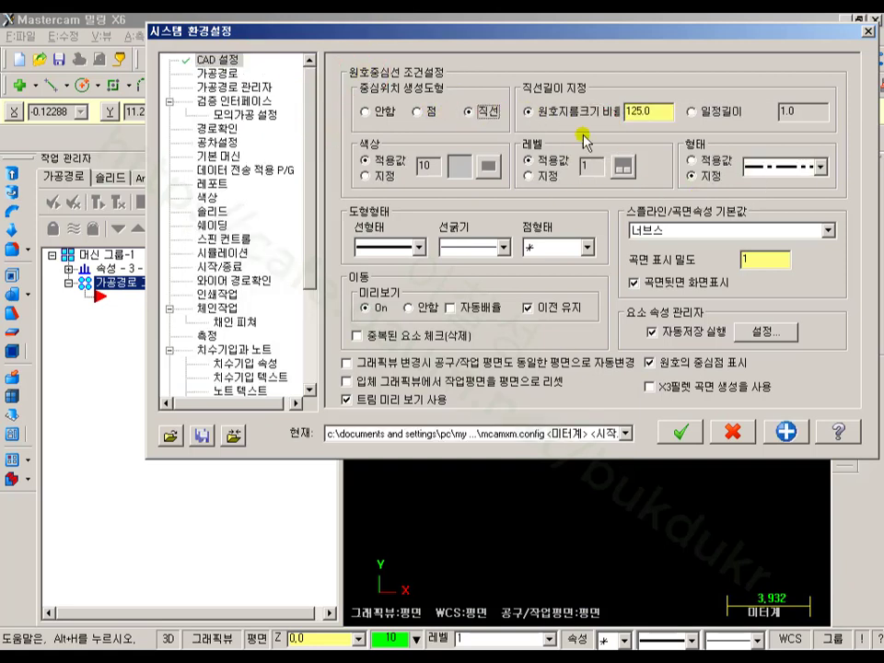
{"action": "left_click", "coordinate": [681, 431]}
{"action": "left_click", "coordinate": [454, 281]}
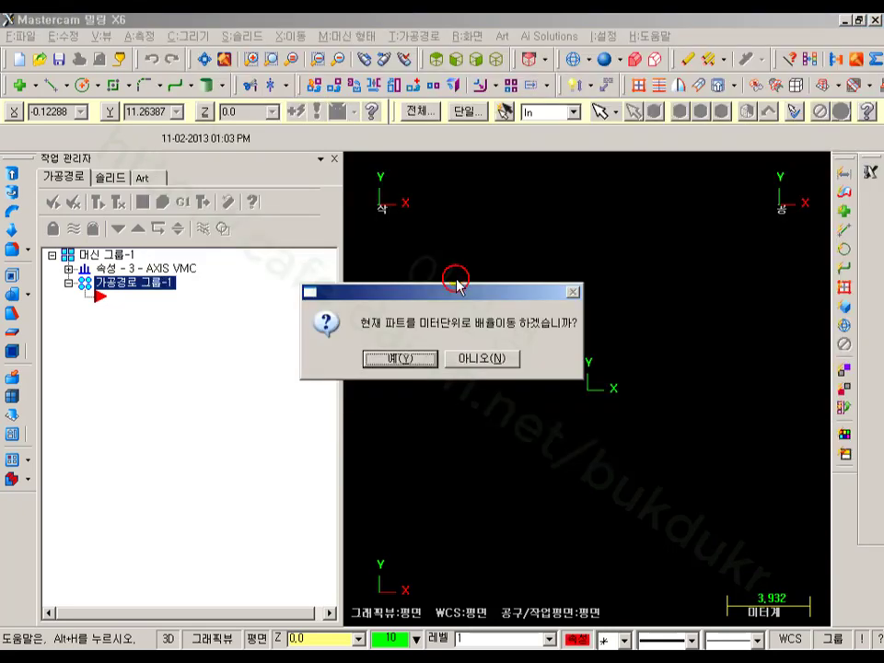
{"action": "left_click", "coordinate": [435, 360]}
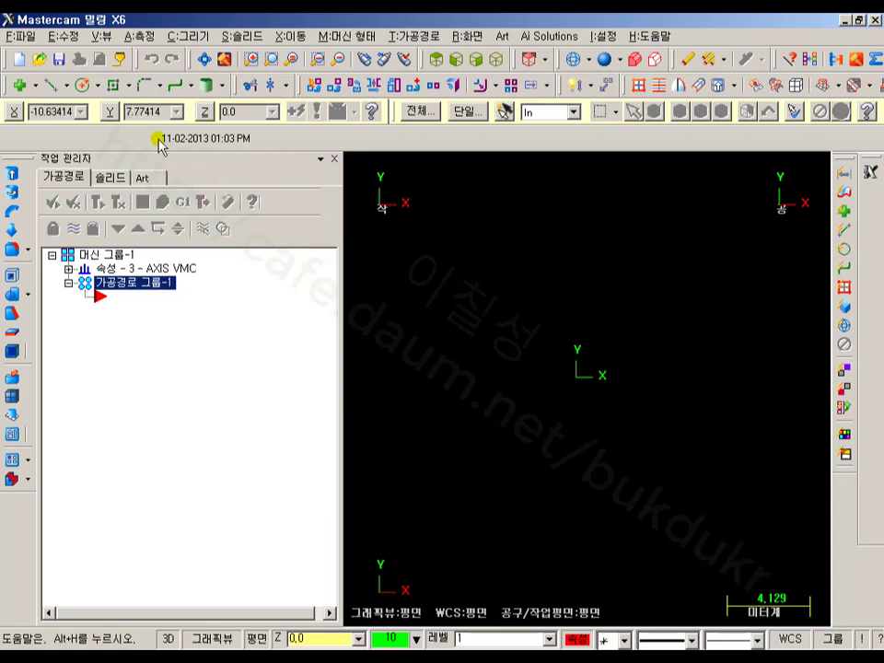
Create a circle of diameter 20 by centre point at the origin.
{"action": "left_click", "coordinate": [82, 85]}
{"action": "left_click", "coordinate": [375, 140]}
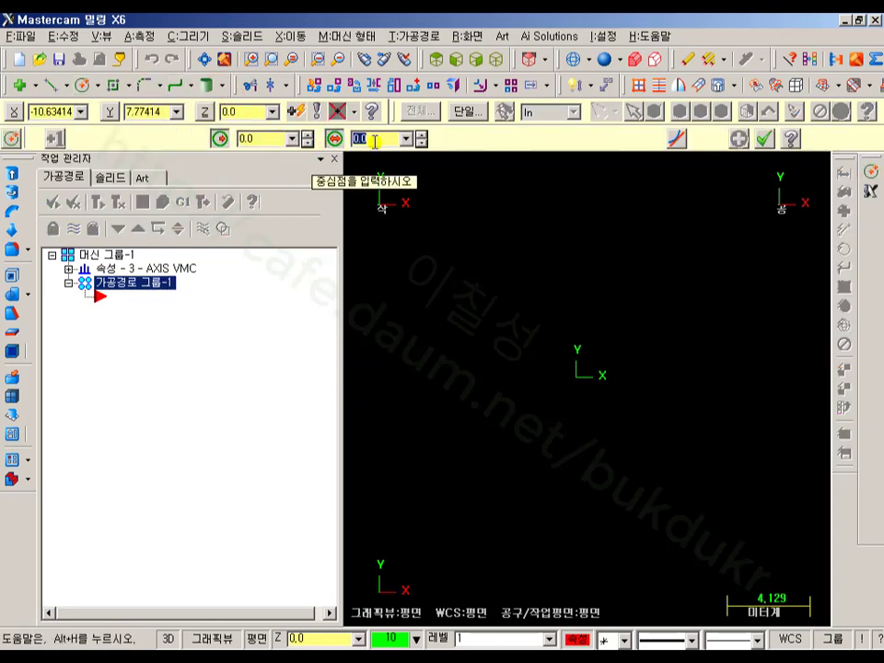
{"action": "type", "text": "20"}
{"action": "key", "text": "Return"}
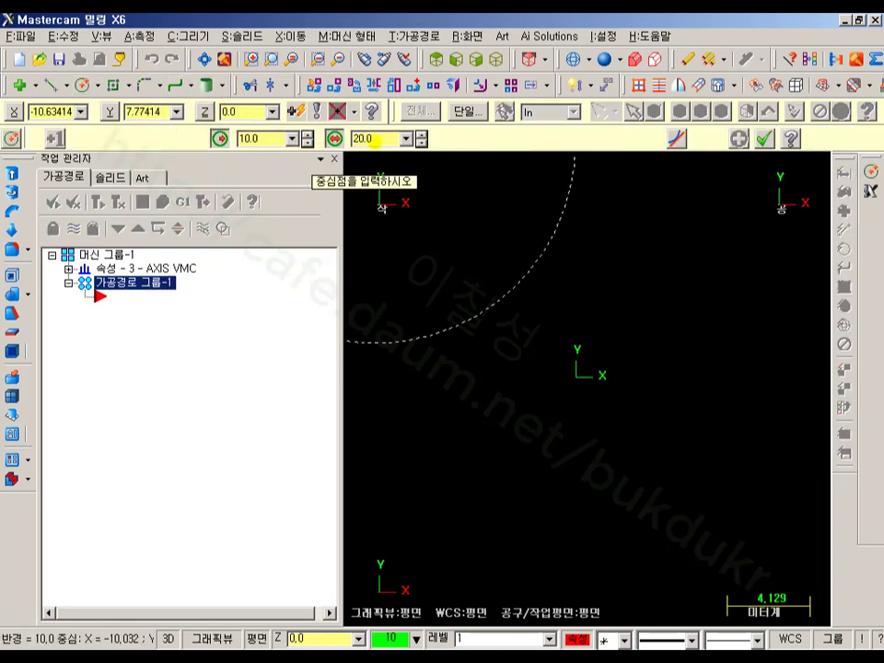
{"action": "left_click", "coordinate": [577, 379]}
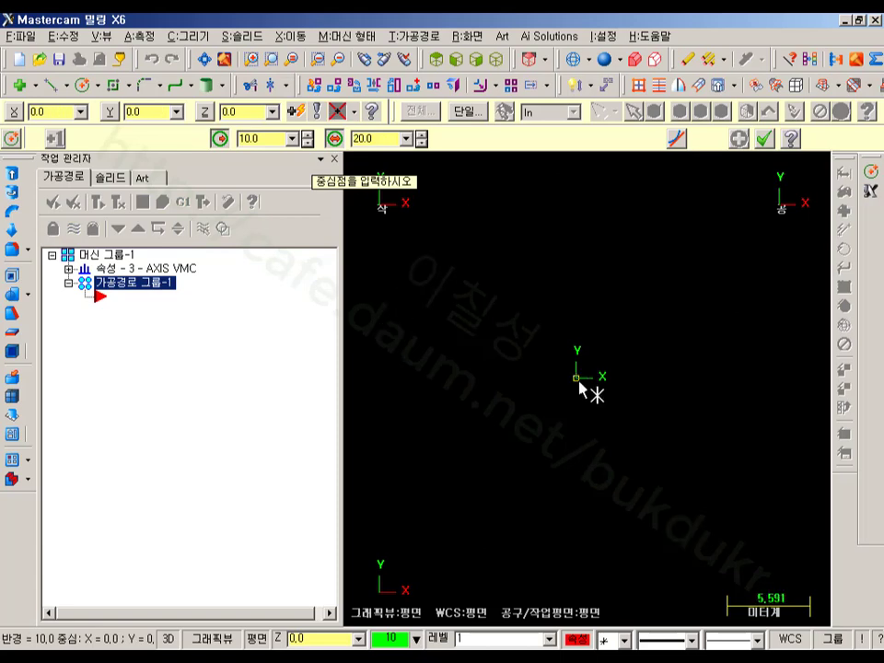
Accept the circle at the origin and examine its automatically generated dash-dot centre lines.
{"action": "left_click", "coordinate": [765, 139]}
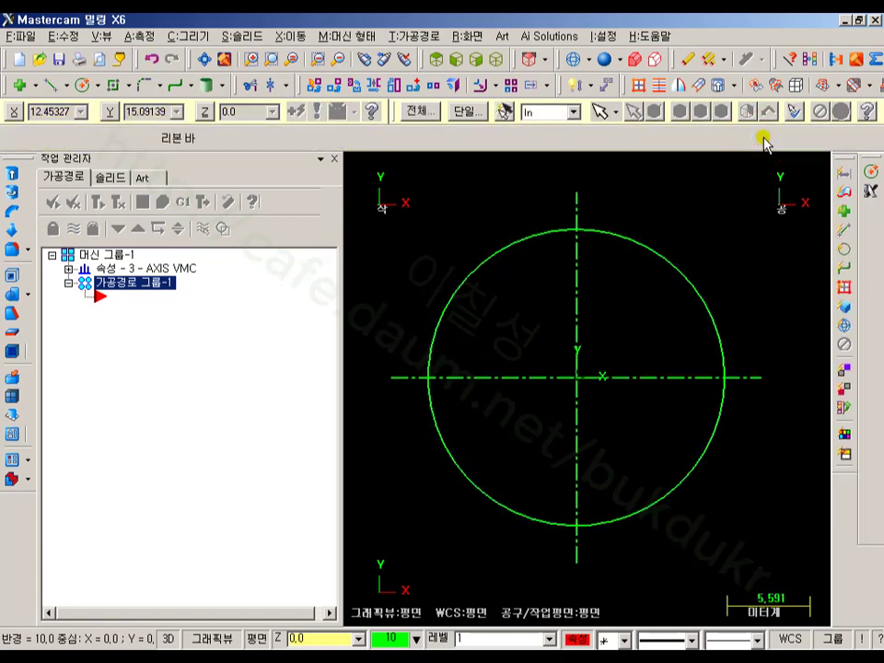
{"action": "scroll", "coordinate": [677, 277], "scroll_direction": "down", "scroll_amount": 2}
{"action": "scroll", "coordinate": [677, 276], "scroll_direction": "up", "scroll_amount": 2}
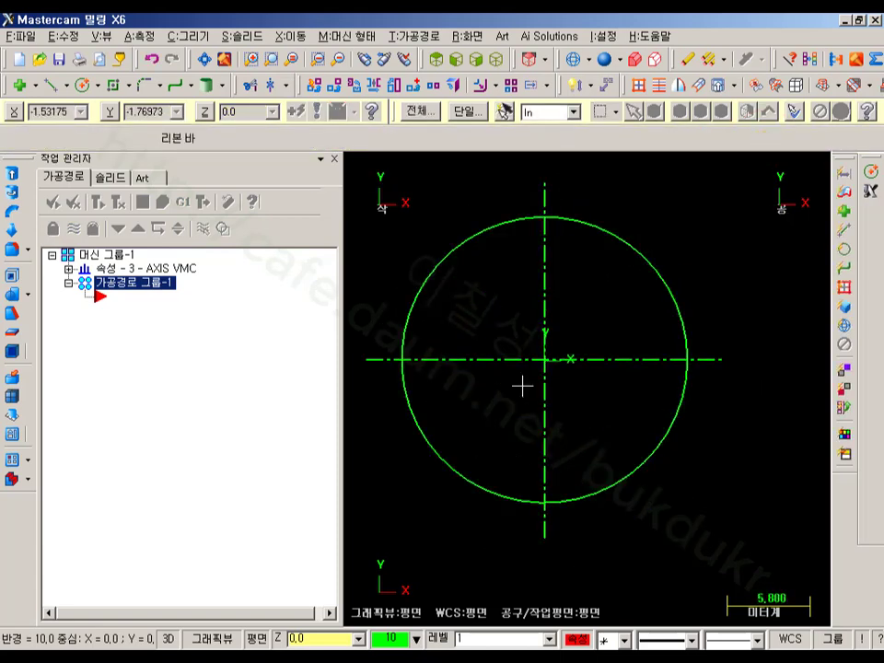
{"action": "scroll", "coordinate": [523, 380], "scroll_direction": "up", "scroll_amount": 1}
{"action": "scroll", "coordinate": [579, 295], "scroll_direction": "down", "scroll_amount": 2}
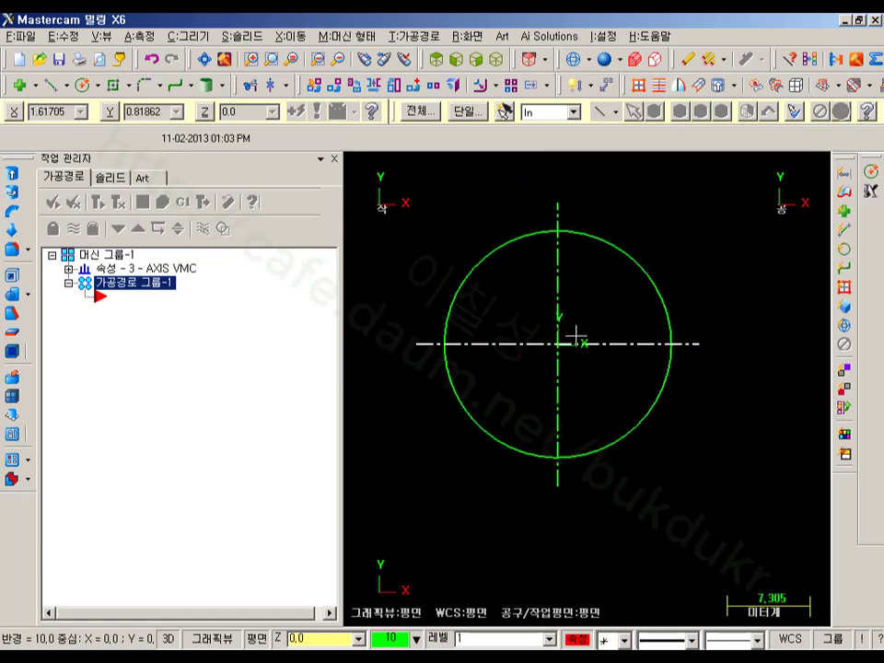
{"action": "scroll", "coordinate": [509, 326], "scroll_direction": "up", "scroll_amount": 1}
{"action": "scroll", "coordinate": [504, 316], "scroll_direction": "up", "scroll_amount": 2}
{"action": "scroll", "coordinate": [411, 309], "scroll_direction": "down", "scroll_amount": 5}
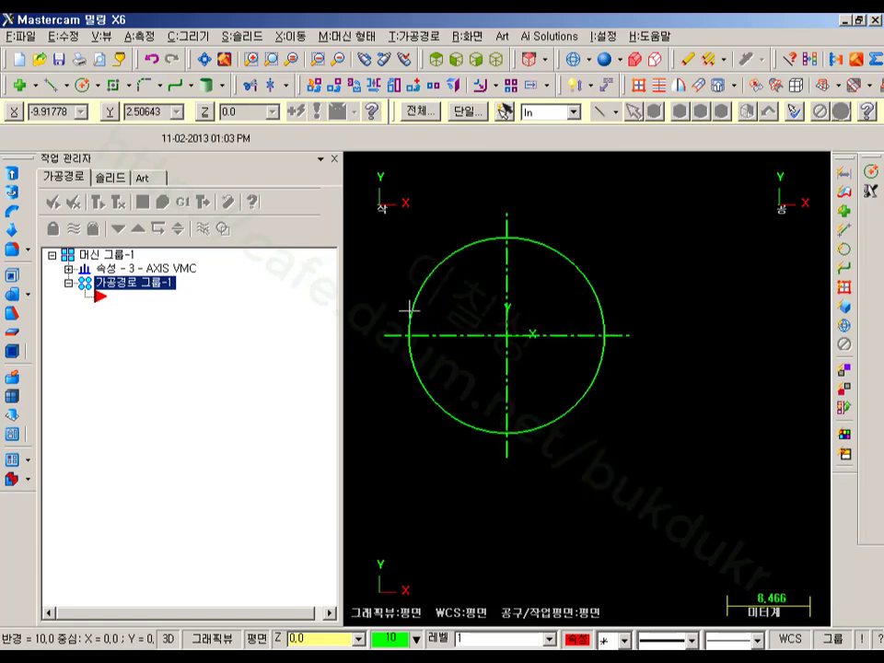
Create further circles of diameter 20 by centre point, scattered across the drawing area around the first circle.
{"action": "left_click", "coordinate": [82, 85]}
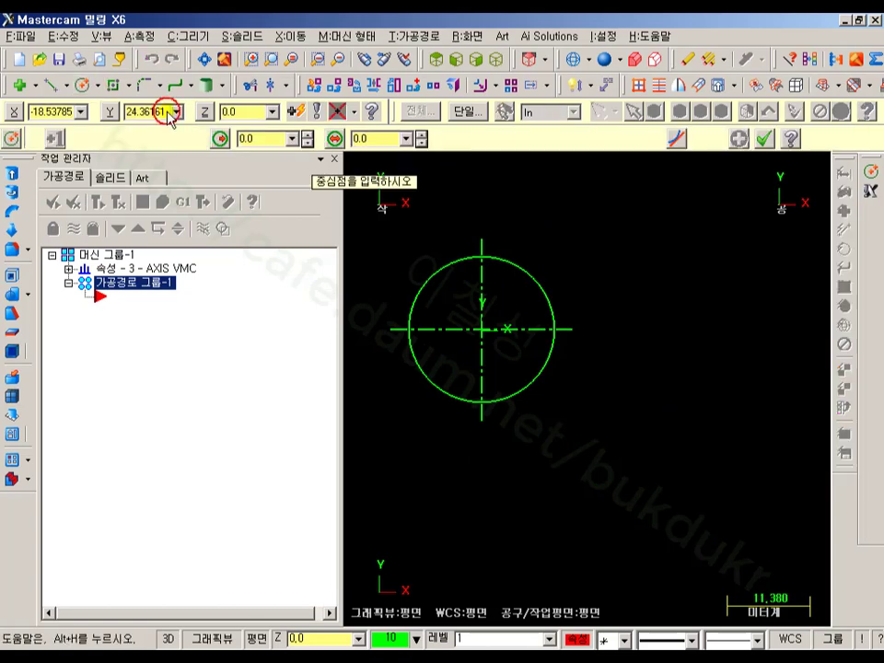
{"action": "left_click", "coordinate": [406, 138]}
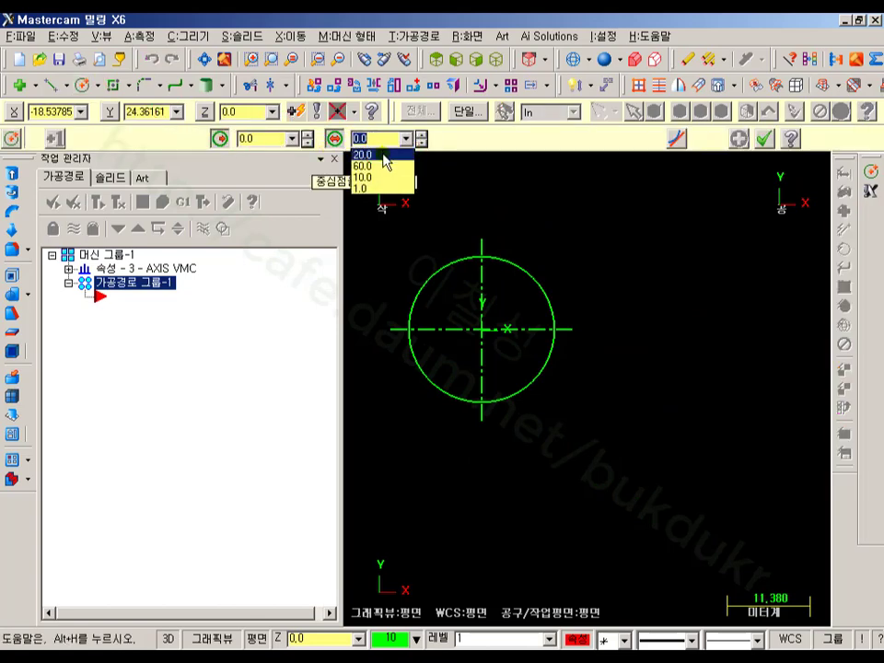
{"action": "left_click", "coordinate": [385, 152]}
{"action": "scroll", "coordinate": [475, 345], "scroll_direction": "down", "scroll_amount": 4}
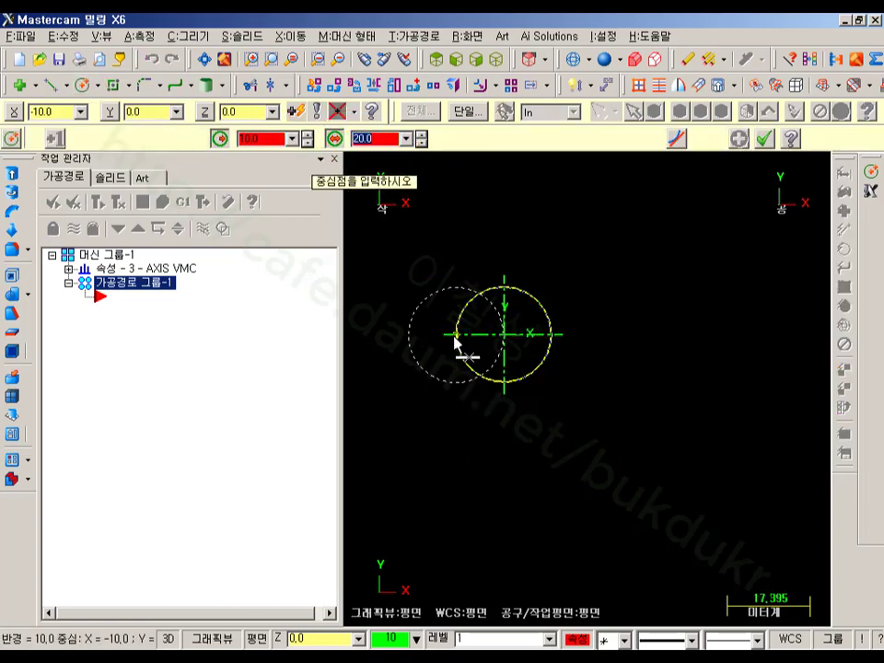
{"action": "left_click", "coordinate": [492, 238]}
{"action": "left_click", "coordinate": [682, 230]}
{"action": "left_click", "coordinate": [767, 391]}
{"action": "left_click", "coordinate": [645, 485]}
{"action": "left_click", "coordinate": [488, 495]}
{"action": "left_click", "coordinate": [634, 343]}
{"action": "left_click", "coordinate": [586, 233]}
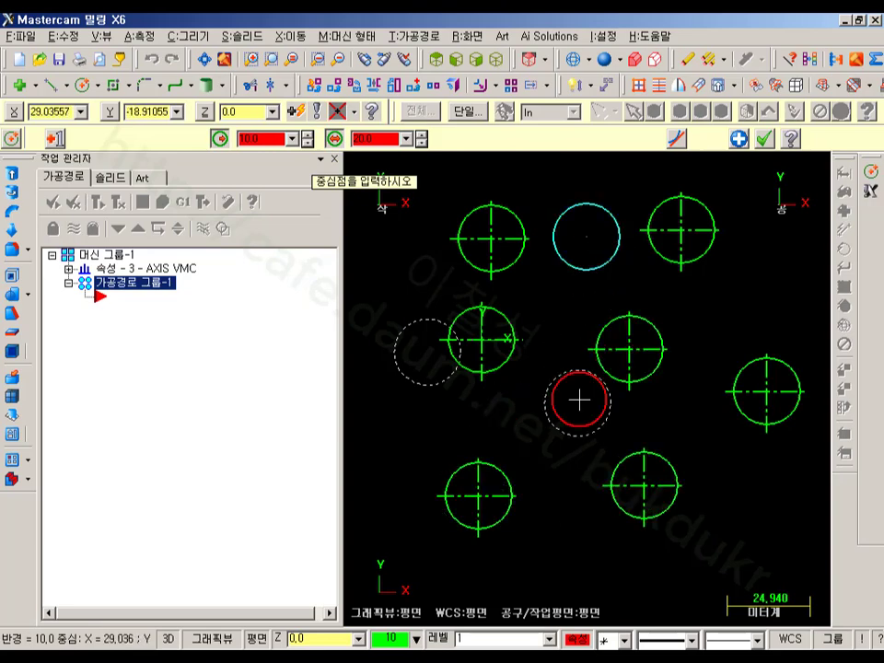
{"action": "left_click", "coordinate": [576, 399]}
{"action": "key", "text": "Right"}
{"action": "key", "text": "Up"}
{"action": "left_click", "coordinate": [486, 224]}
{"action": "left_click", "coordinate": [707, 231]}
{"action": "left_click", "coordinate": [759, 339]}
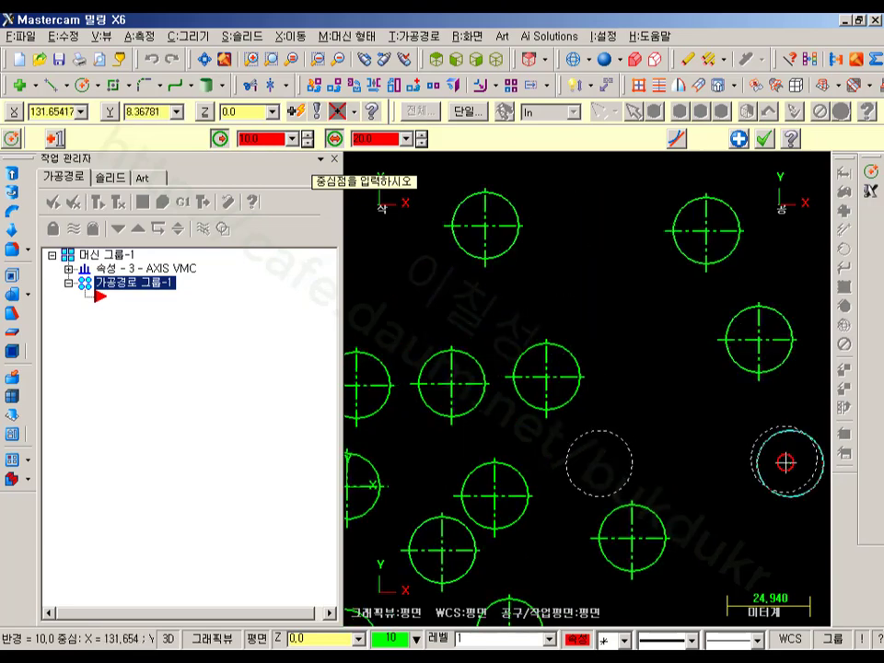
{"action": "left_click", "coordinate": [791, 464]}
{"action": "key", "text": "Escape"}
In the metric configuration's CAD settings, set the arc centre geometry to none, enable the duplicate entity check (delete), and apply the changes.
{"action": "scroll", "coordinate": [627, 271], "scroll_direction": "up", "scroll_amount": 8}
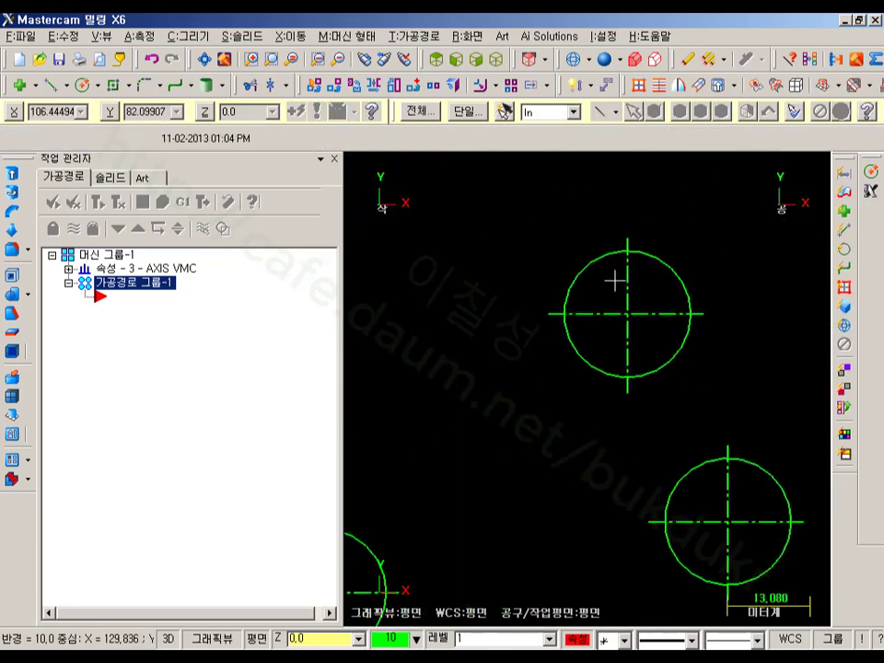
{"action": "scroll", "coordinate": [617, 286], "scroll_direction": "down", "scroll_amount": 1}
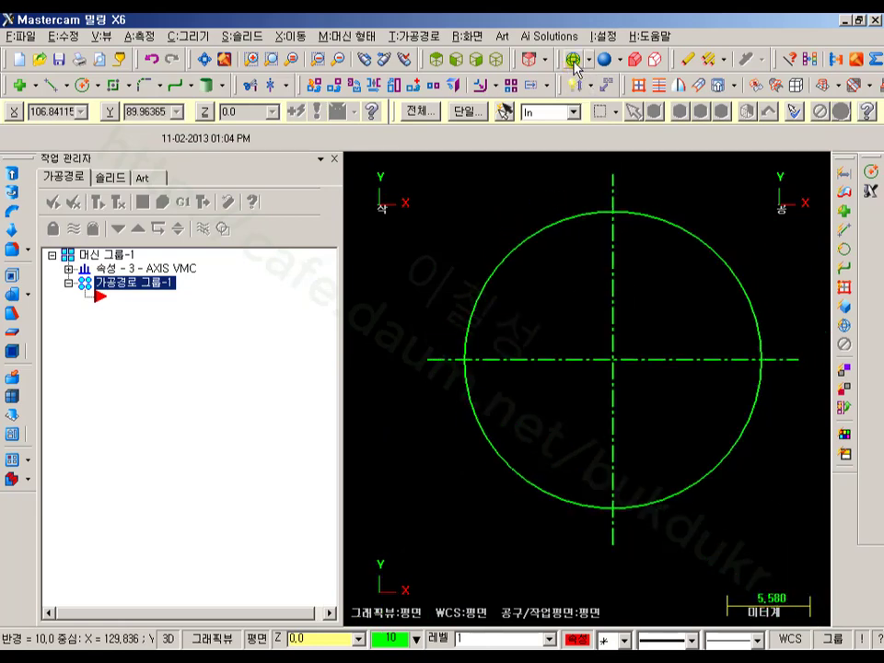
{"action": "left_click", "coordinate": [605, 35]}
{"action": "left_click", "coordinate": [626, 59]}
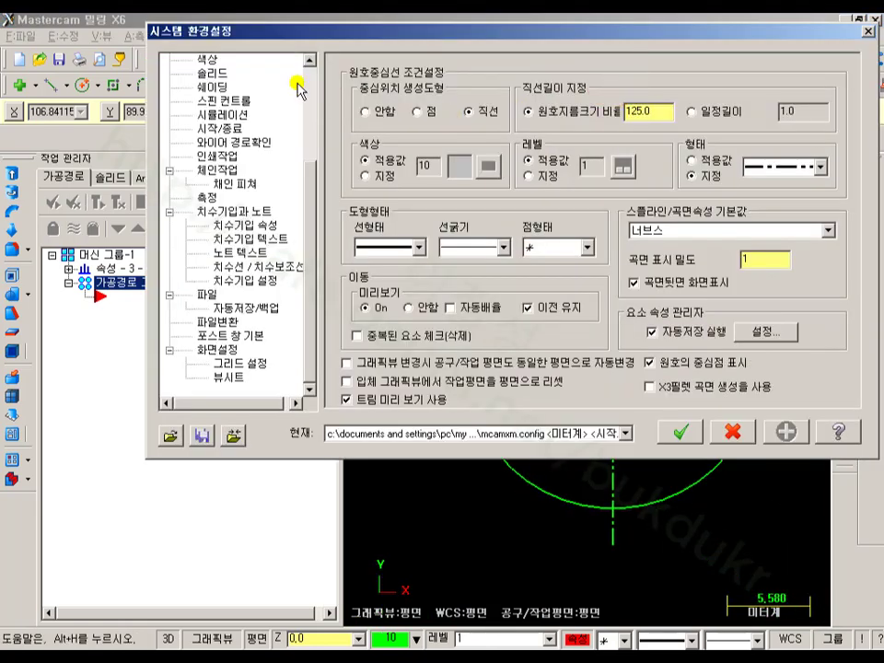
{"action": "left_click", "coordinate": [208, 60]}
{"action": "left_click", "coordinate": [309, 83]}
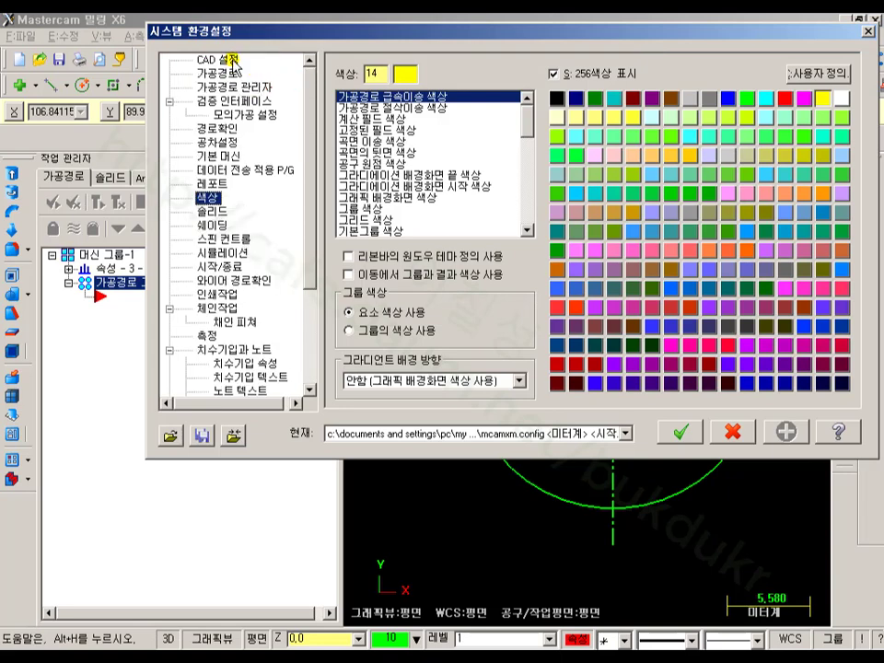
{"action": "left_click", "coordinate": [223, 59]}
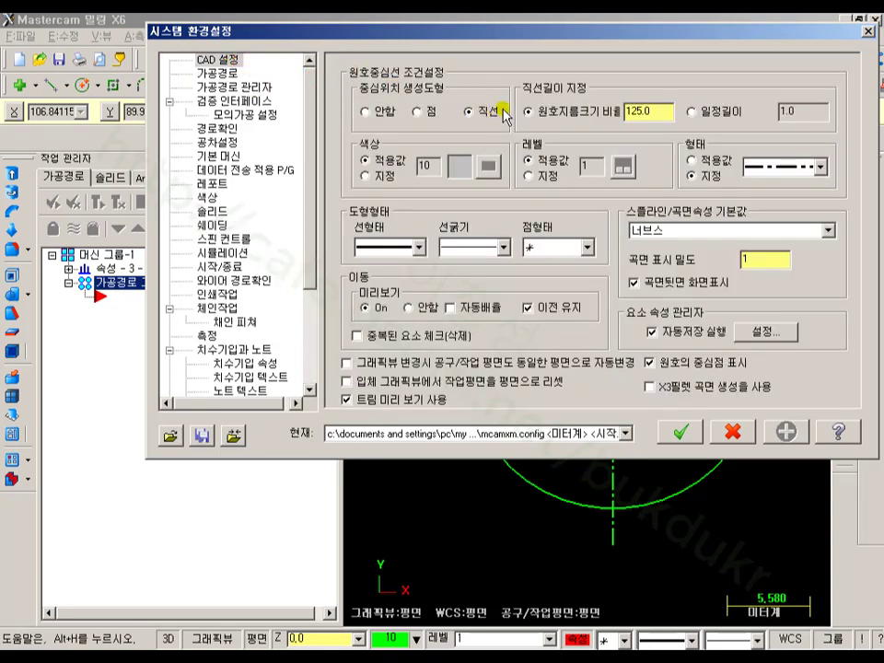
{"action": "left_click", "coordinate": [367, 111]}
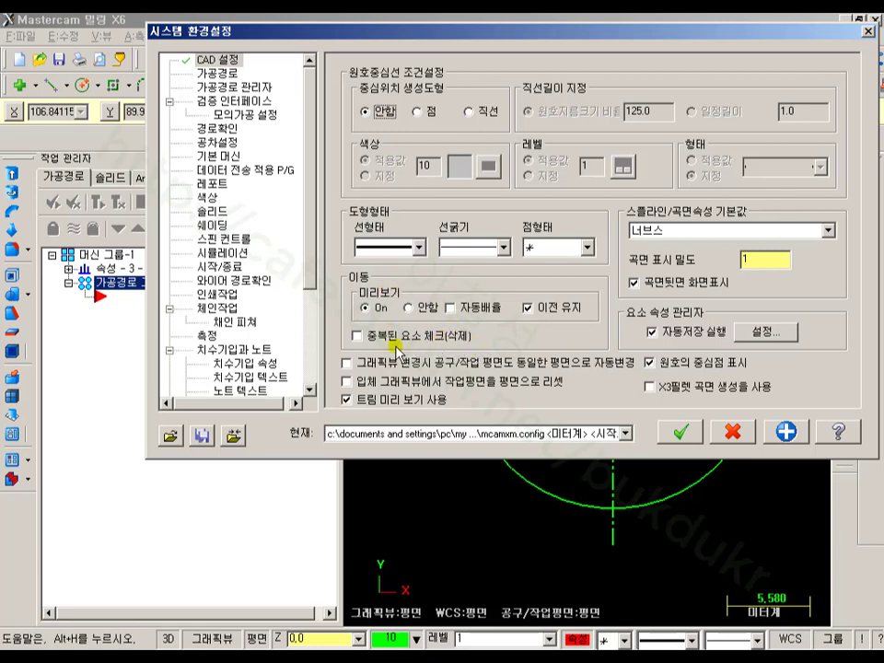
{"action": "left_click", "coordinate": [357, 337]}
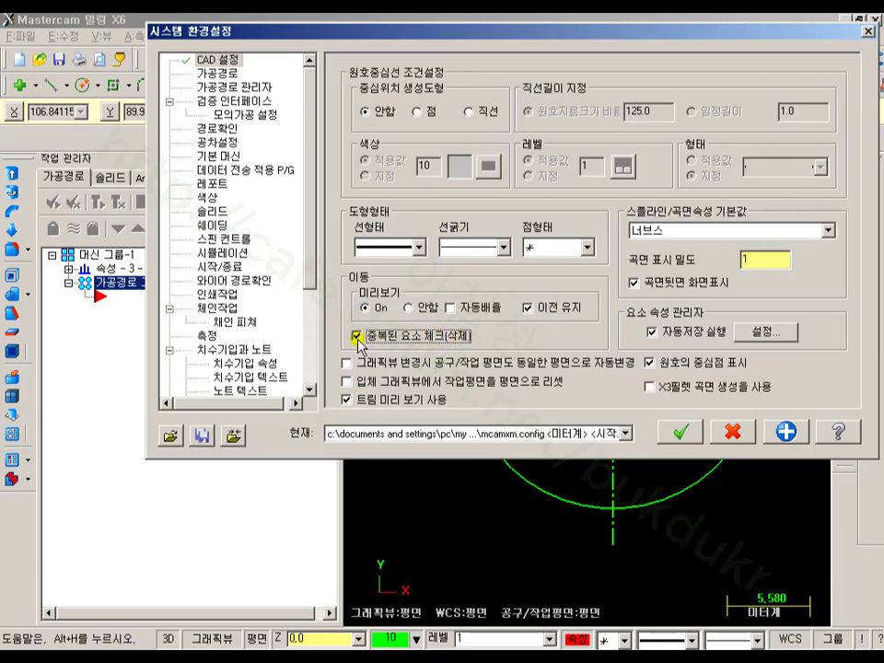
{"action": "left_click", "coordinate": [682, 431]}
{"action": "key", "text": "Return"}
Draw a circle about 3 mm in diameter by centre point, centred where the horizontal centre line meets a 20 mm circle's right side.
{"action": "scroll", "coordinate": [588, 323], "scroll_direction": "down", "scroll_amount": 2}
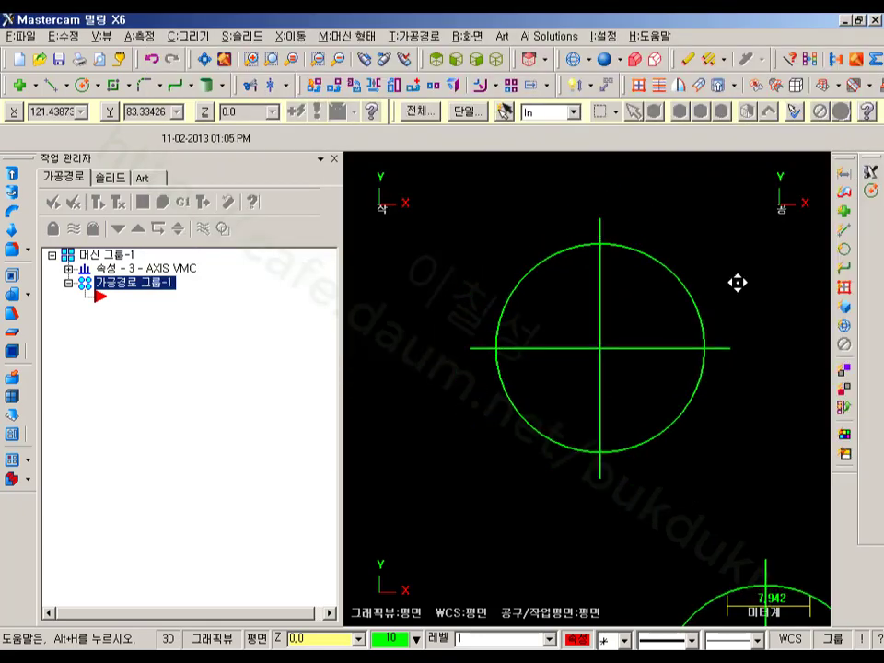
{"action": "scroll", "coordinate": [737, 283], "scroll_direction": "down", "scroll_amount": 1}
{"action": "middle_click_drag", "start_coordinate": [737, 283], "coordinate": [656, 292]}
{"action": "scroll", "coordinate": [612, 344], "scroll_direction": "up", "scroll_amount": 2}
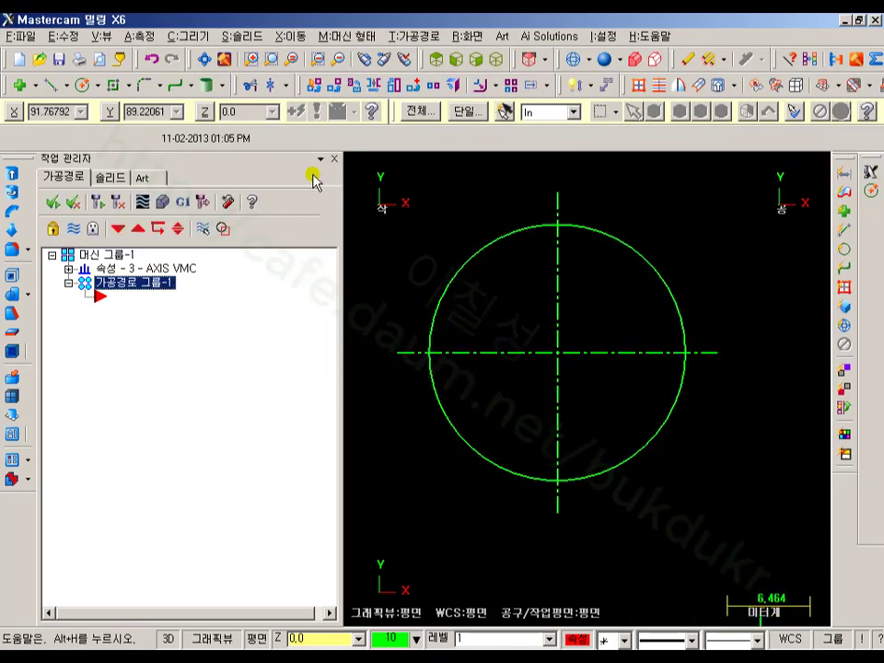
{"action": "left_click", "coordinate": [82, 85]}
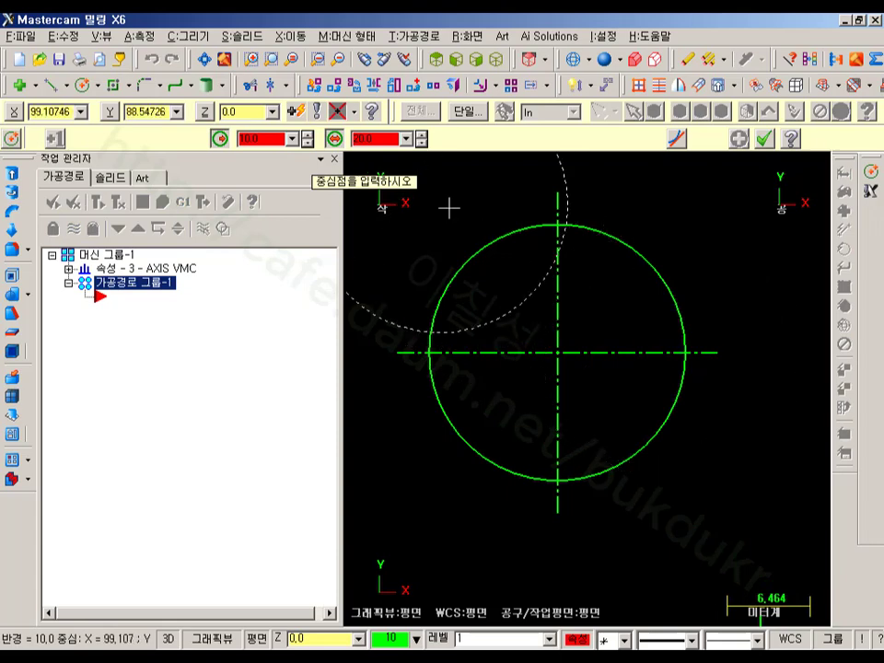
{"action": "left_click", "coordinate": [335, 138]}
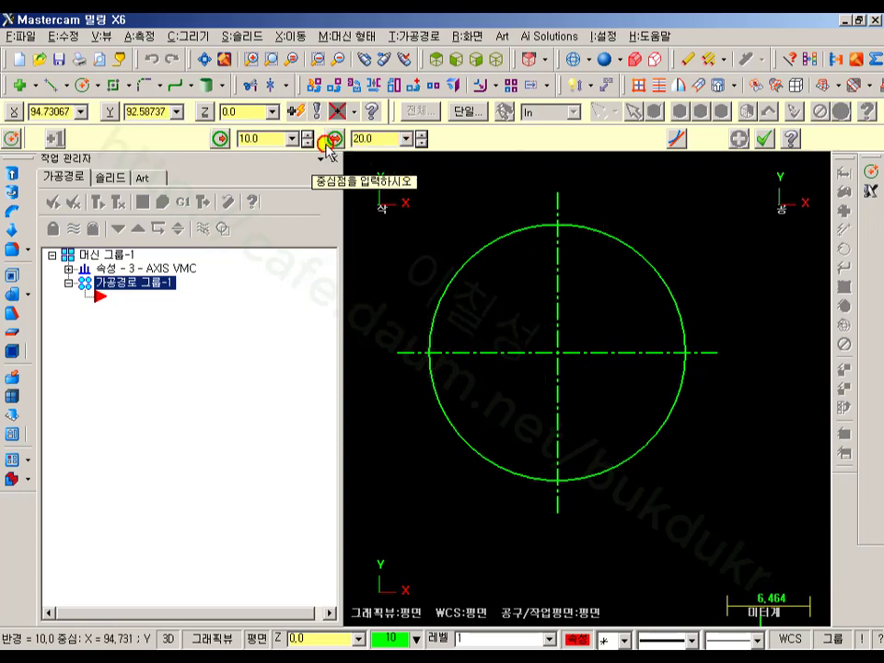
{"action": "left_click", "coordinate": [686, 353]}
{"action": "left_click", "coordinate": [696, 343]}
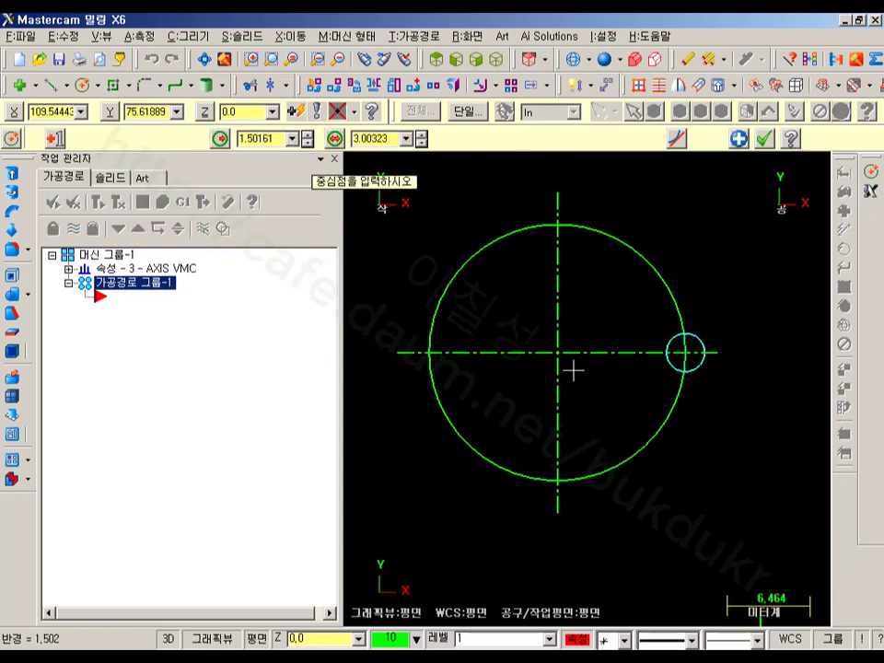
{"action": "scroll", "coordinate": [573, 371], "scroll_direction": "up", "scroll_amount": 2}
{"action": "key", "text": "Escape"}
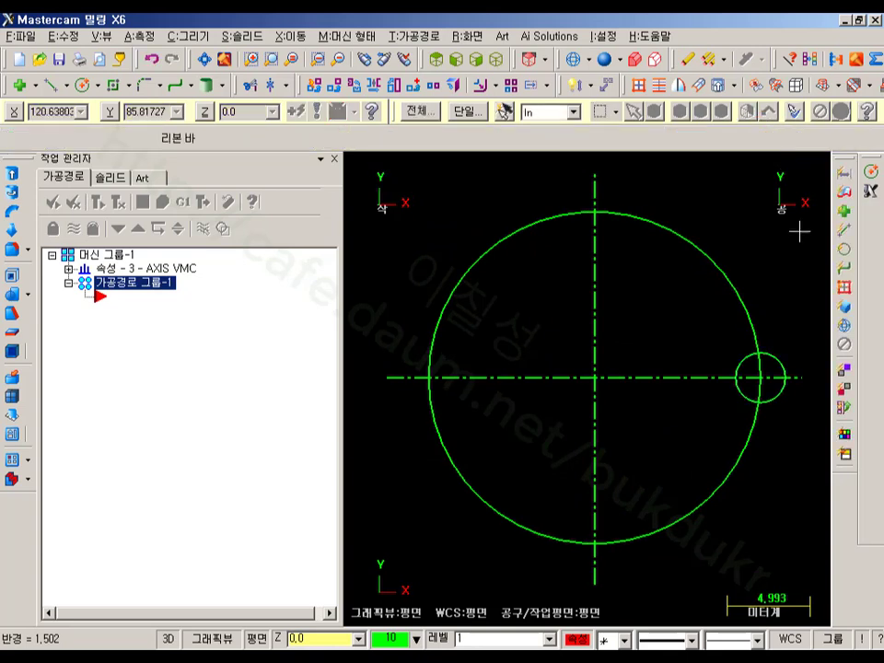
Set up a rotated copy of the small circle about the large circle's centre, with an angle of 30 degrees.
{"action": "left_click", "coordinate": [782, 354]}
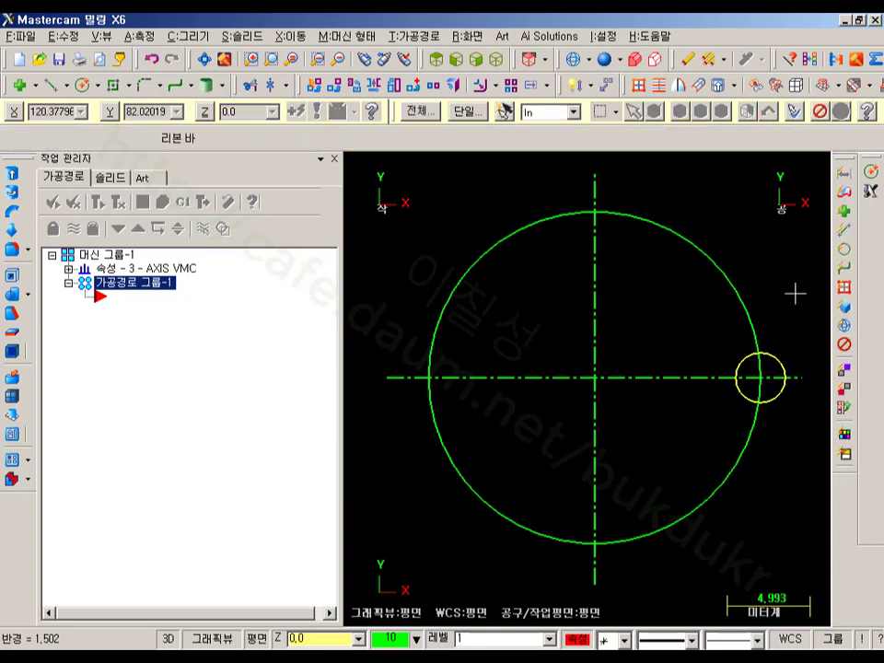
{"action": "left_click", "coordinate": [362, 87]}
{"action": "left_click", "coordinate": [156, 296]}
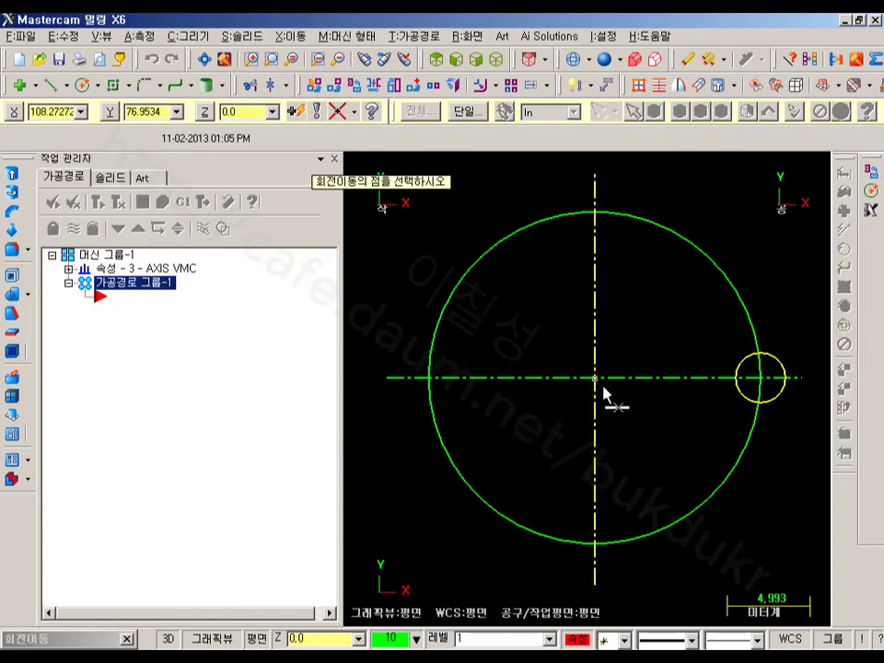
{"action": "left_click", "coordinate": [595, 378]}
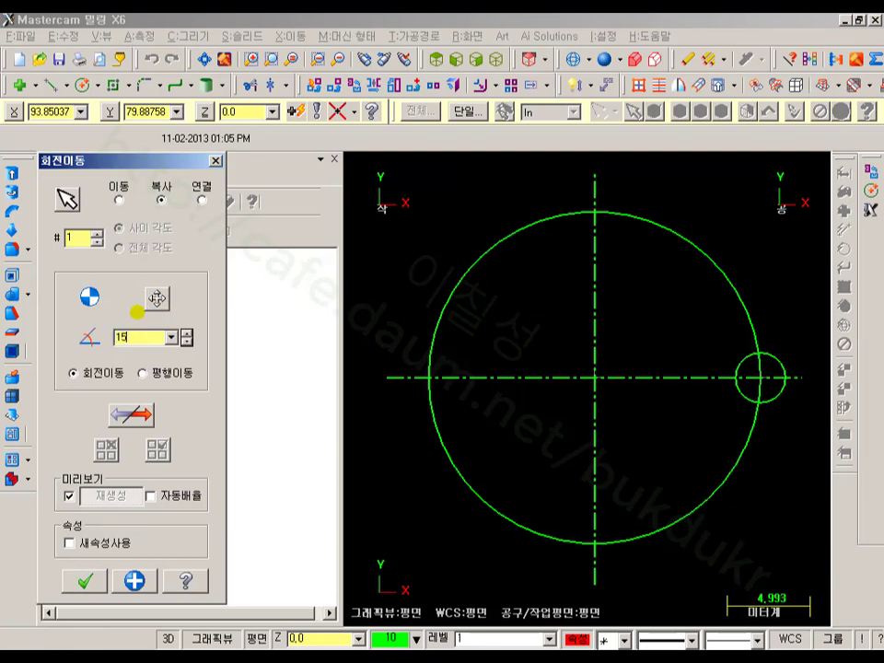
{"action": "type", "text": "15"}
{"action": "key", "text": "Tab"}
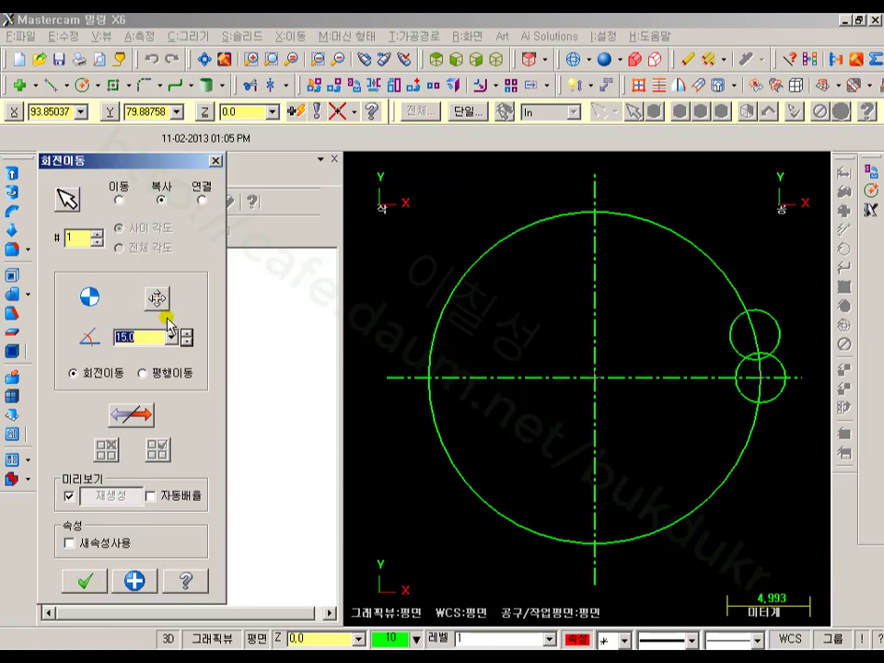
{"action": "type", "text": "3"}
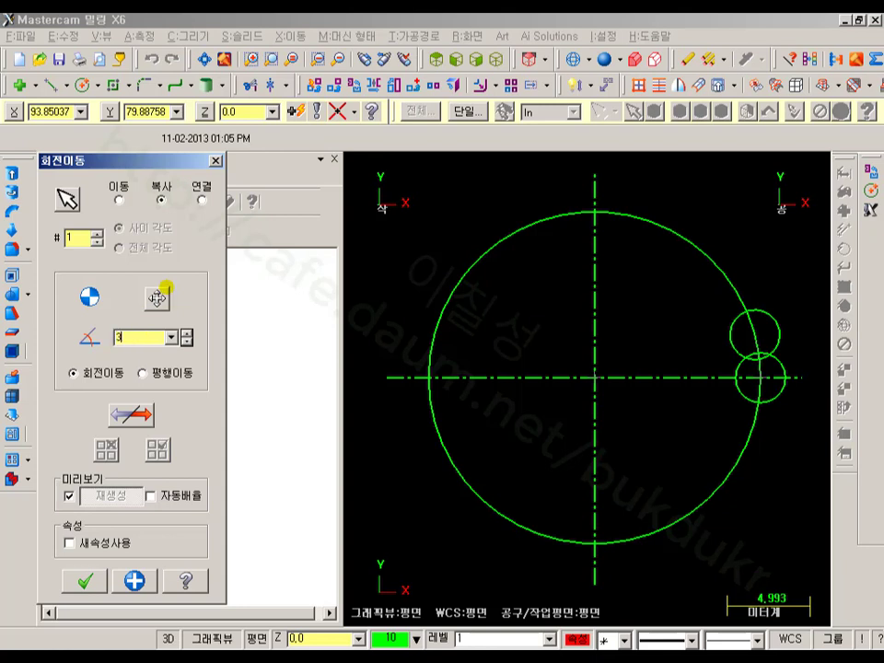
{"action": "type", "text": "0"}
{"action": "key", "text": "Tab"}
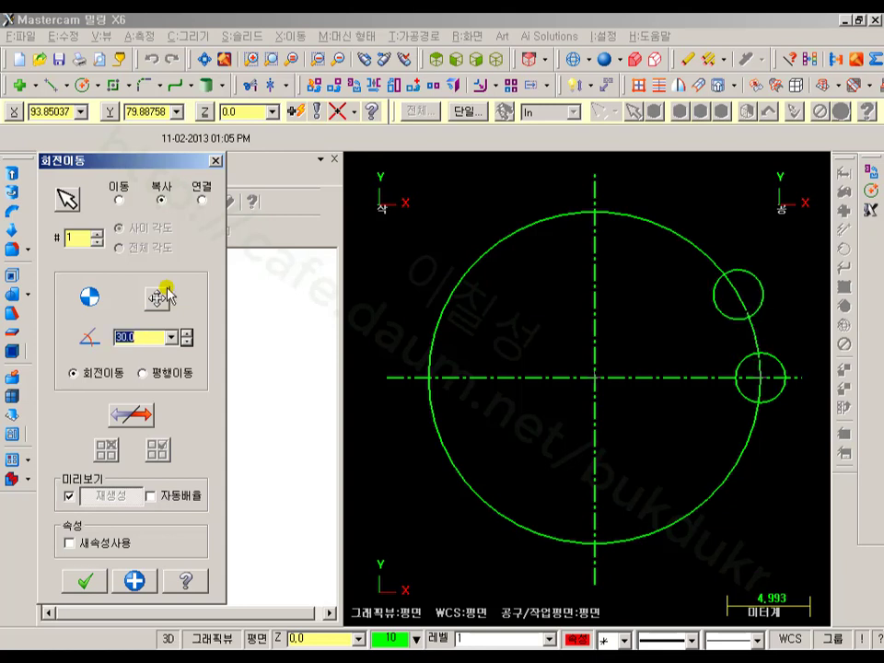
Set the number of rotated copies to 12 at 30 degrees between copies and accept the rotation.
{"action": "left_click", "coordinate": [96, 236]}
{"action": "left_click", "coordinate": [96, 236]}
{"action": "left_click", "coordinate": [96, 235]}
{"action": "left_click", "coordinate": [96, 236]}
{"action": "left_click", "coordinate": [96, 235]}
{"action": "left_click", "coordinate": [96, 236]}
{"action": "left_click", "coordinate": [96, 236]}
{"action": "left_click", "coordinate": [96, 236]}
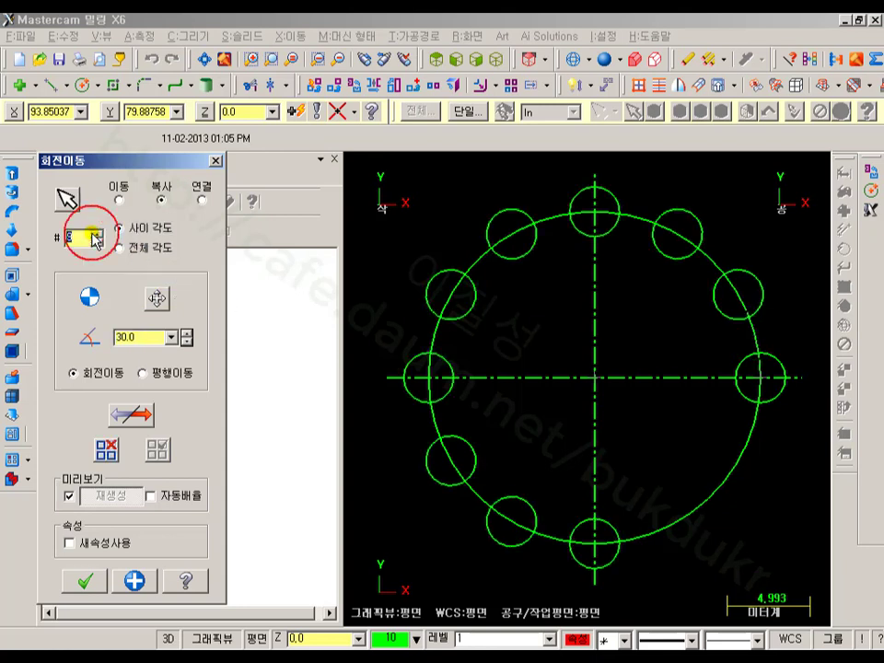
{"action": "left_click", "coordinate": [96, 235]}
{"action": "left_click", "coordinate": [96, 234]}
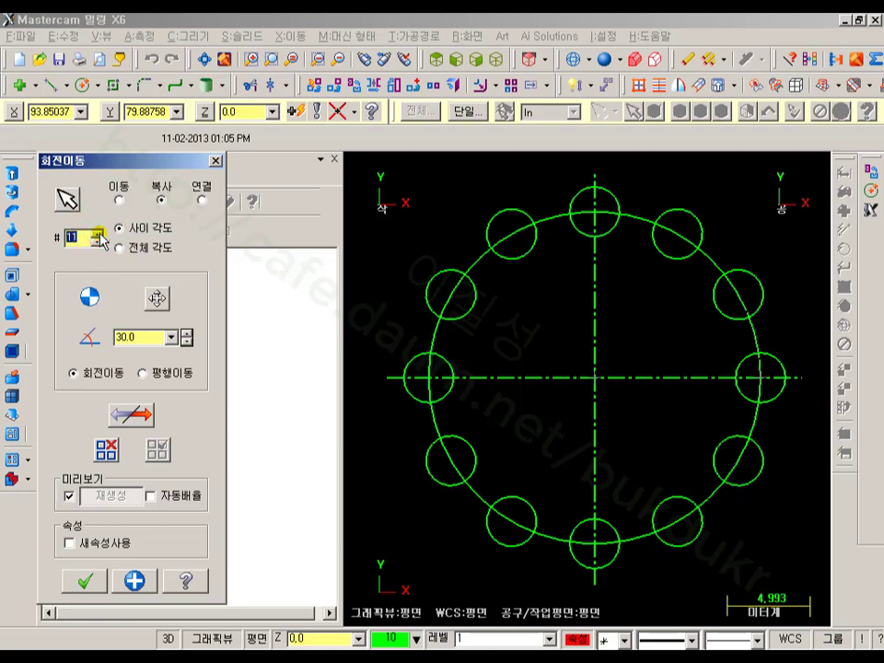
{"action": "left_click", "coordinate": [96, 235]}
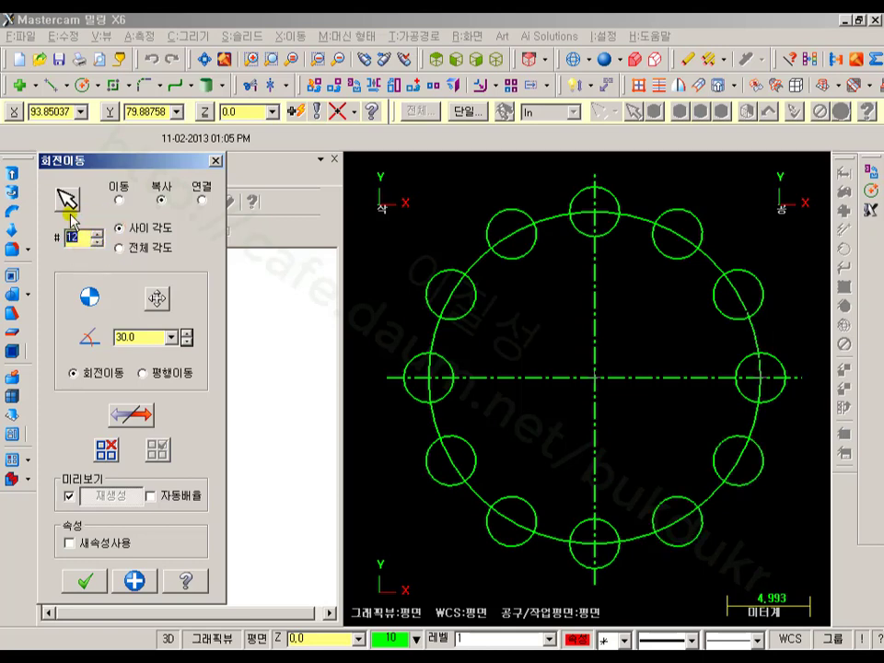
{"action": "scroll", "coordinate": [695, 316], "scroll_direction": "down", "scroll_amount": 1}
{"action": "scroll", "coordinate": [727, 361], "scroll_direction": "up", "scroll_amount": 1}
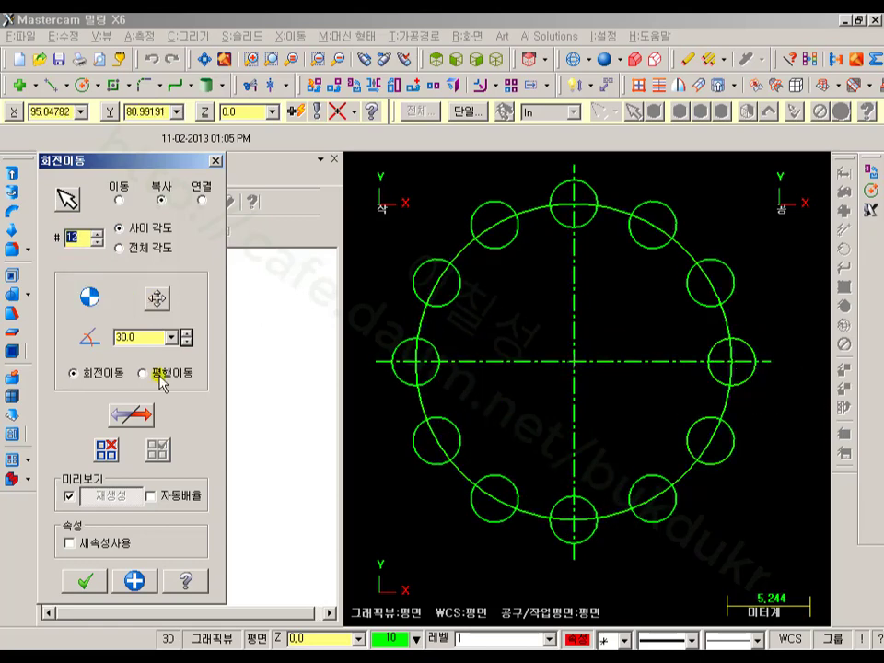
{"action": "left_click", "coordinate": [85, 581]}
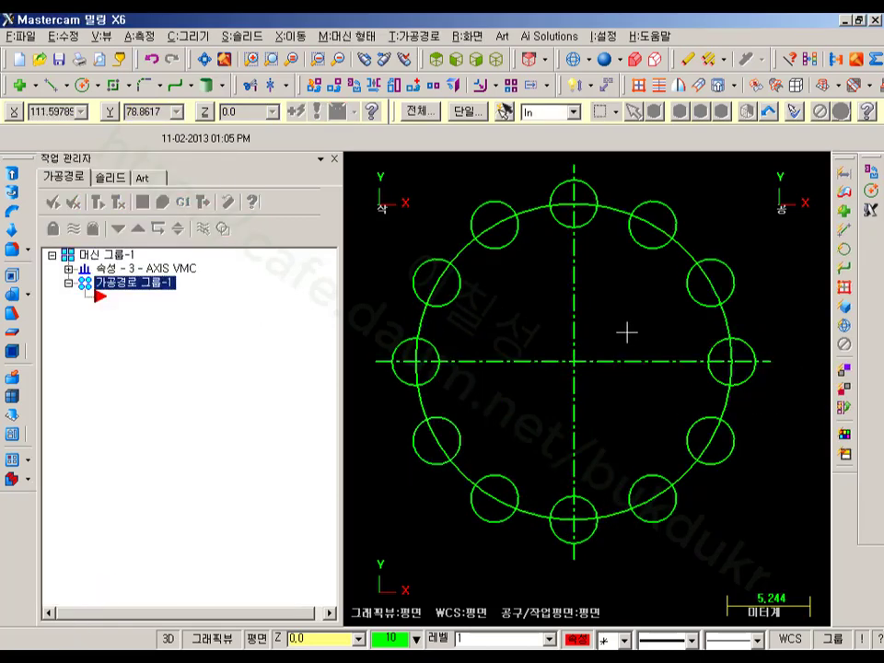
{"action": "scroll", "coordinate": [765, 327], "scroll_direction": "up", "scroll_amount": 3}
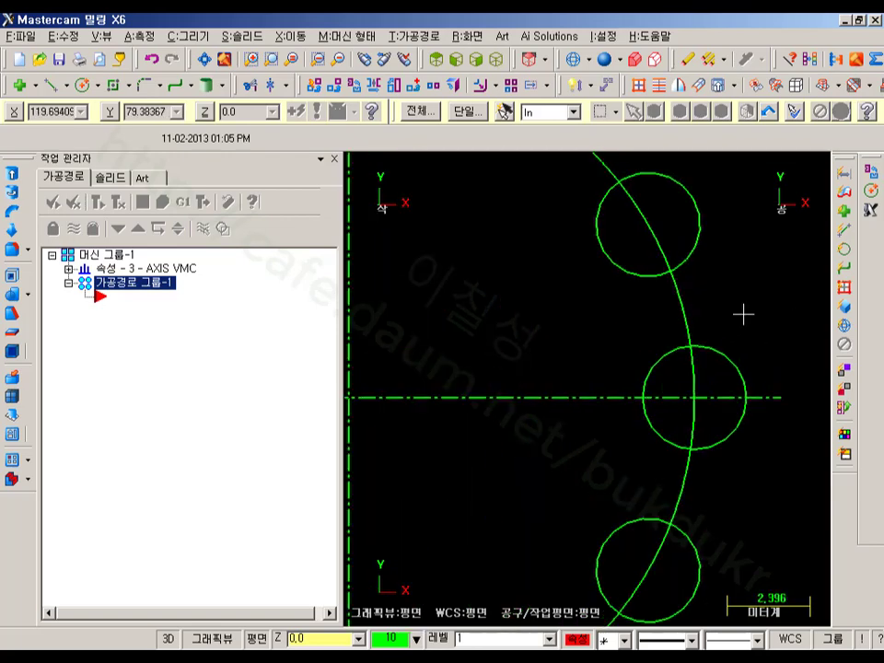
{"action": "scroll", "coordinate": [743, 315], "scroll_direction": "up", "scroll_amount": 2}
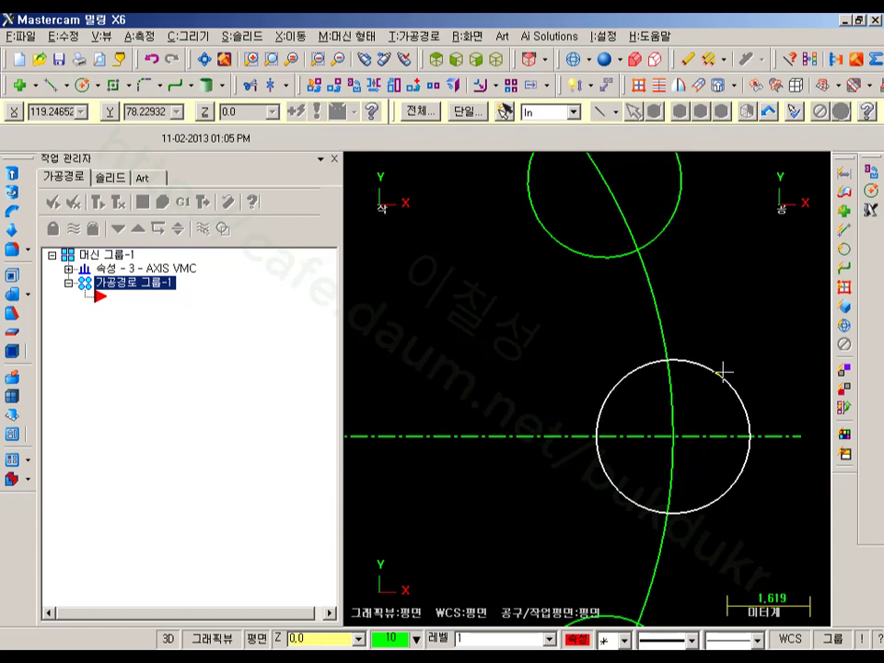
Inspect the ring of rotated circles, cancel the trial window selection, and check the on-screen entity count for duplicate arcs.
{"action": "scroll", "coordinate": [723, 369], "scroll_direction": "down", "scroll_amount": 1}
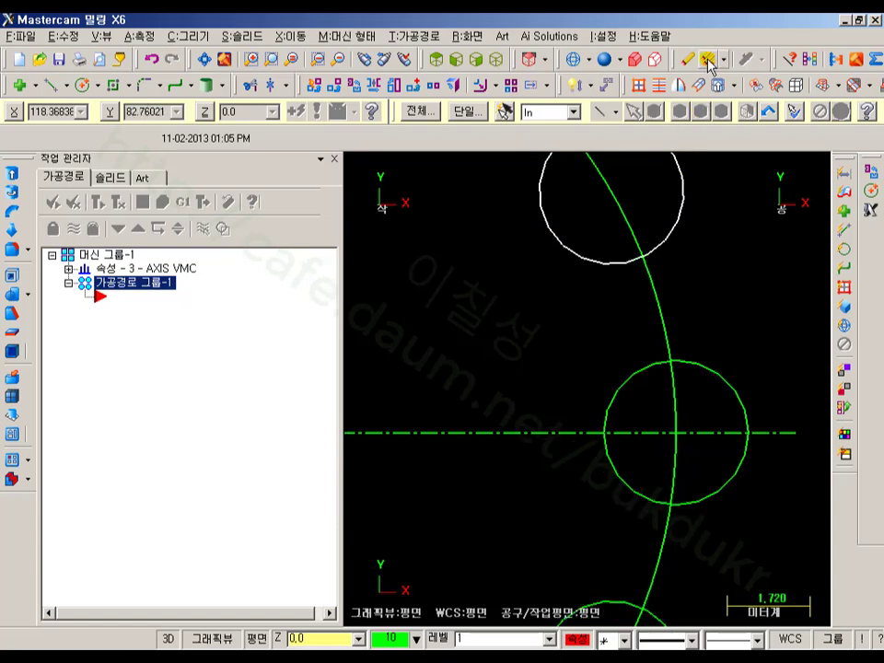
{"action": "scroll", "coordinate": [722, 334], "scroll_direction": "down", "scroll_amount": 7}
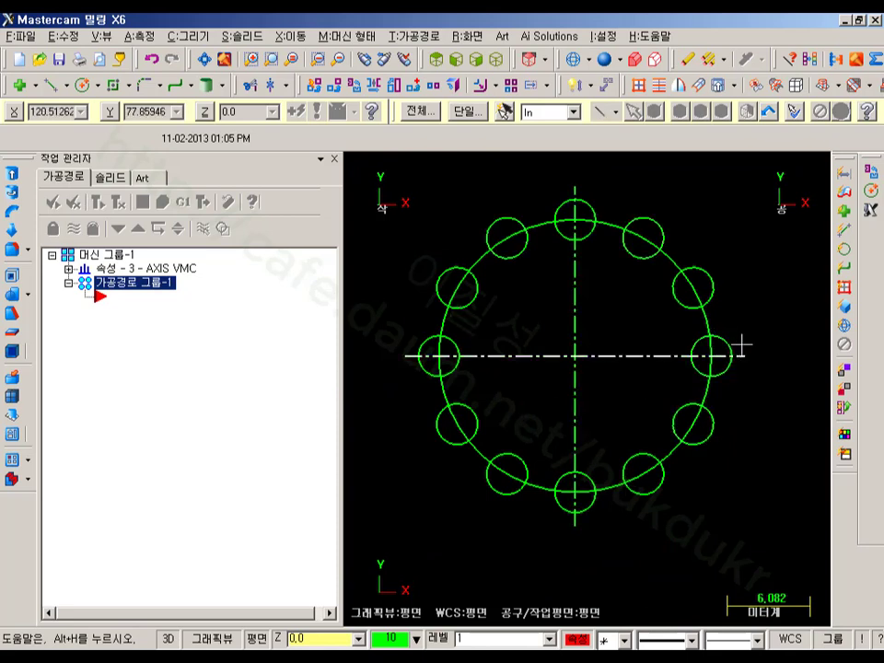
{"action": "left_click_drag", "start_coordinate": [758, 180], "coordinate": [377, 573]}
{"action": "key", "text": "Escape"}
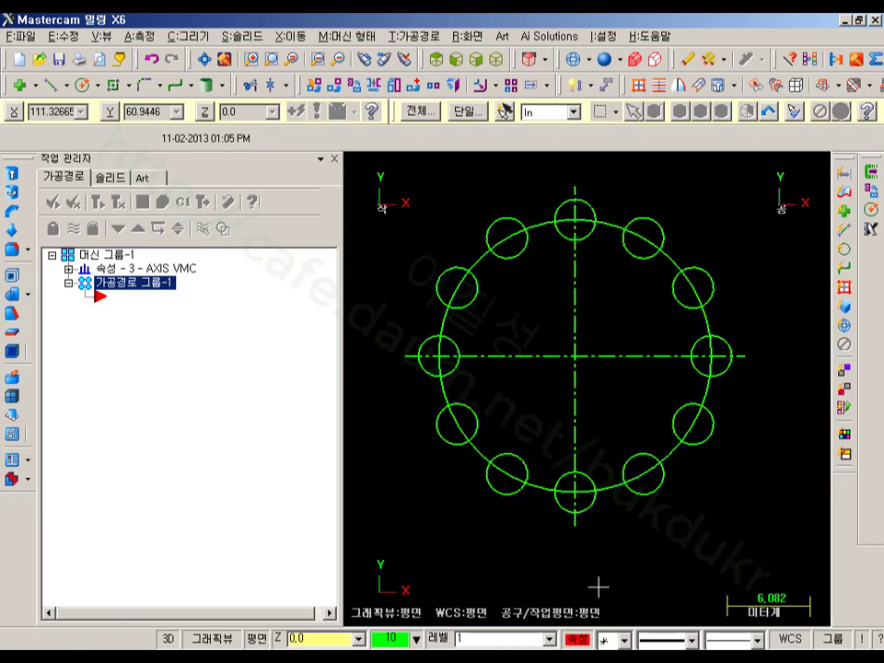
{"action": "scroll", "coordinate": [608, 367], "scroll_direction": "up", "scroll_amount": 2}
{"action": "left_click", "coordinate": [476, 41]}
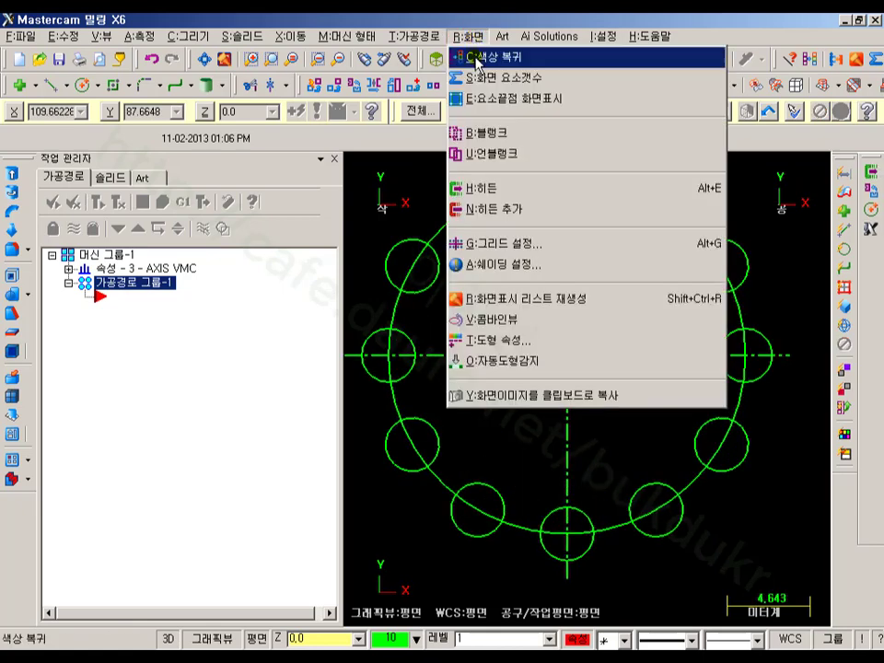
{"action": "left_click", "coordinate": [485, 79]}
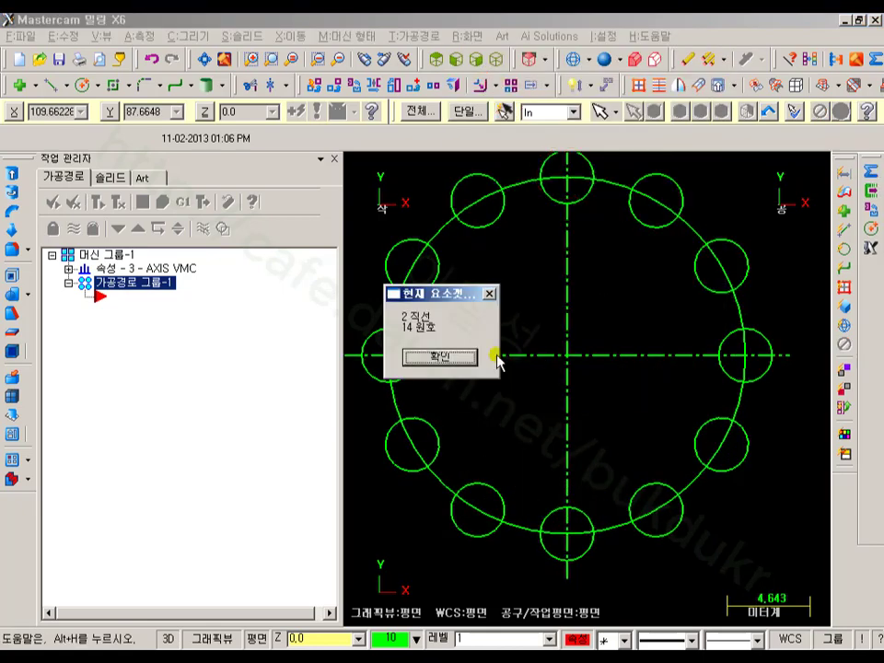
{"action": "left_click_drag", "start_coordinate": [444, 294], "coordinate": [259, 261]}
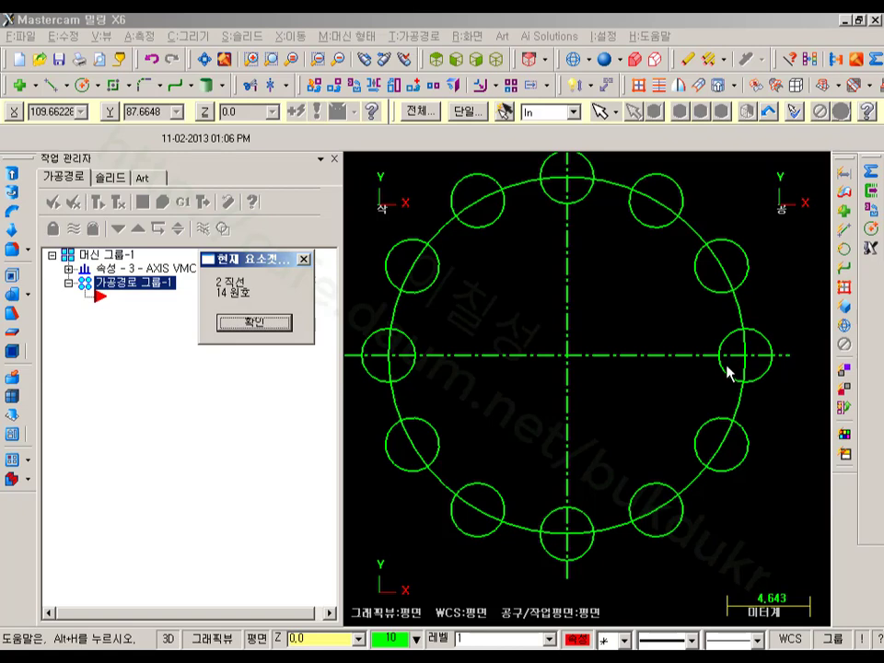
{"action": "left_click", "coordinate": [267, 323]}
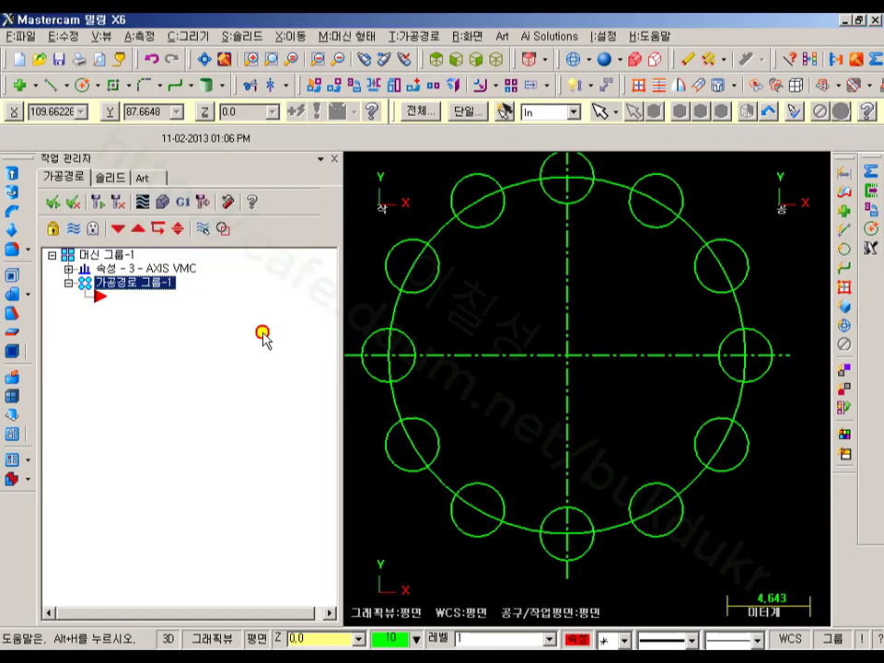
Undo the rotated copies, enable the duplicate entity check (delete) in the CAD settings, and save the settings to mcamxm.config.
{"action": "left_click", "coordinate": [152, 61]}
{"action": "scroll", "coordinate": [716, 368], "scroll_direction": "down", "scroll_amount": 2}
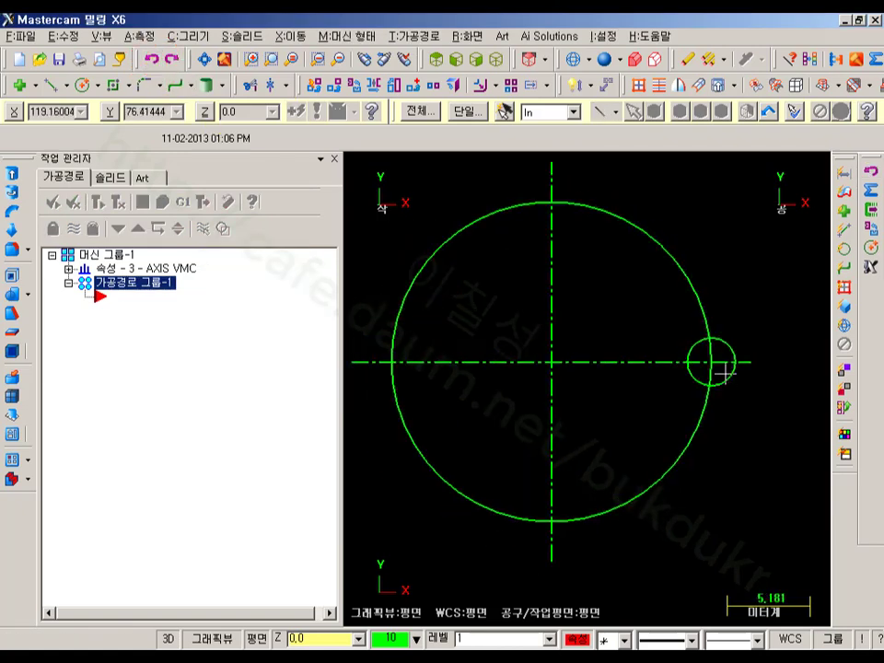
{"action": "left_click", "coordinate": [605, 36]}
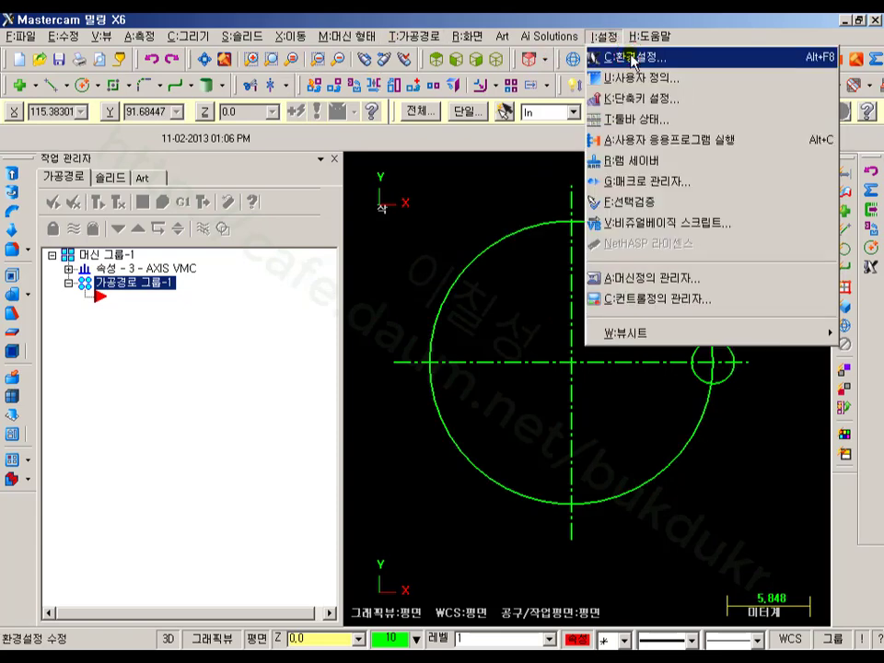
{"action": "left_click", "coordinate": [601, 57]}
{"action": "scroll", "coordinate": [234, 78], "scroll_direction": "up", "scroll_amount": 5}
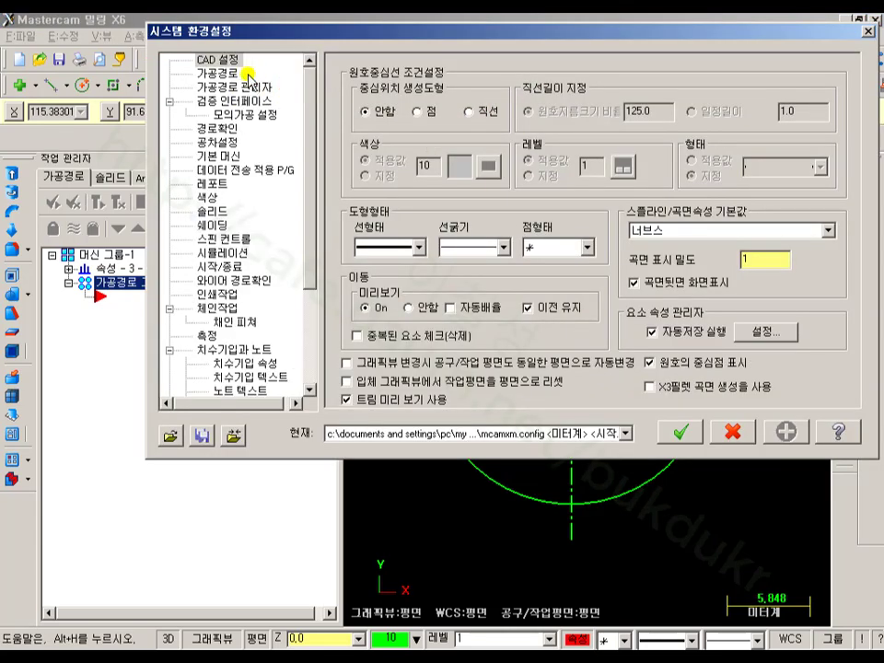
{"action": "left_click", "coordinate": [202, 59]}
{"action": "left_click", "coordinate": [358, 336]}
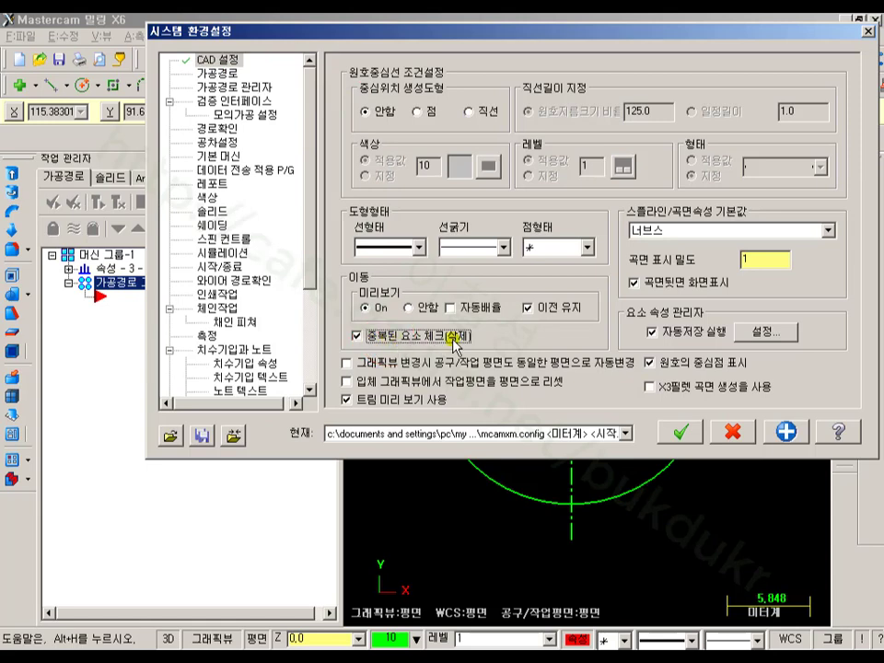
{"action": "left_click", "coordinate": [680, 431]}
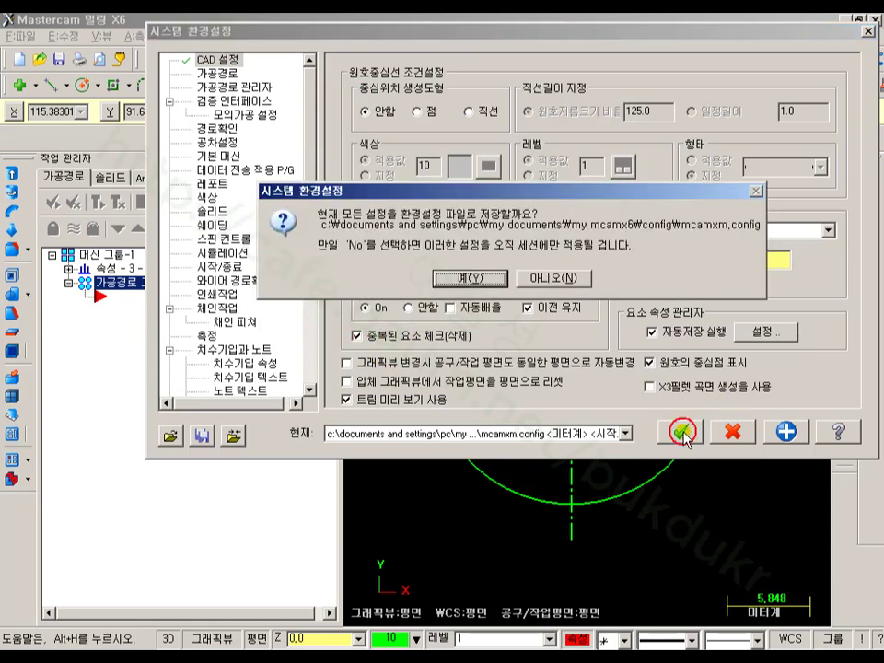
{"action": "left_click", "coordinate": [494, 277]}
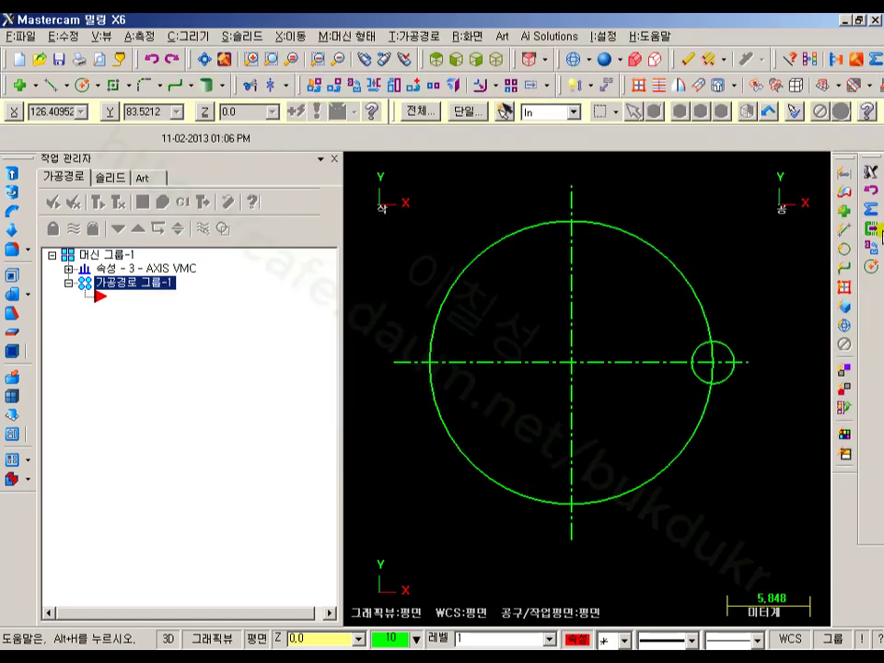
Set up a rotated copy of the small circle about the large circle's centre, with an angle of 15 degrees.
{"action": "left_click", "coordinate": [875, 256]}
{"action": "left_click", "coordinate": [718, 341]}
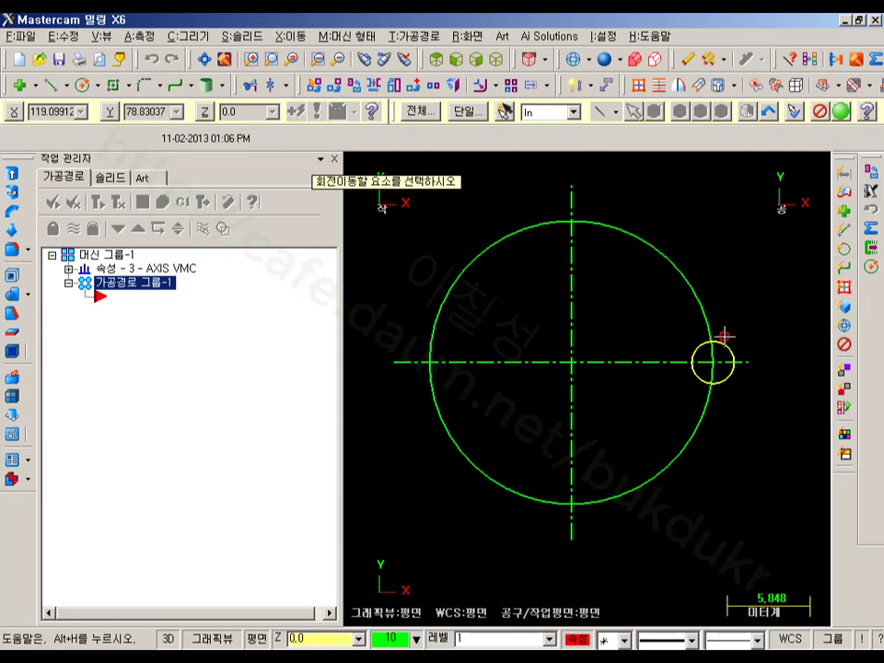
{"action": "left_click", "coordinate": [841, 114]}
{"action": "left_click", "coordinate": [157, 296]}
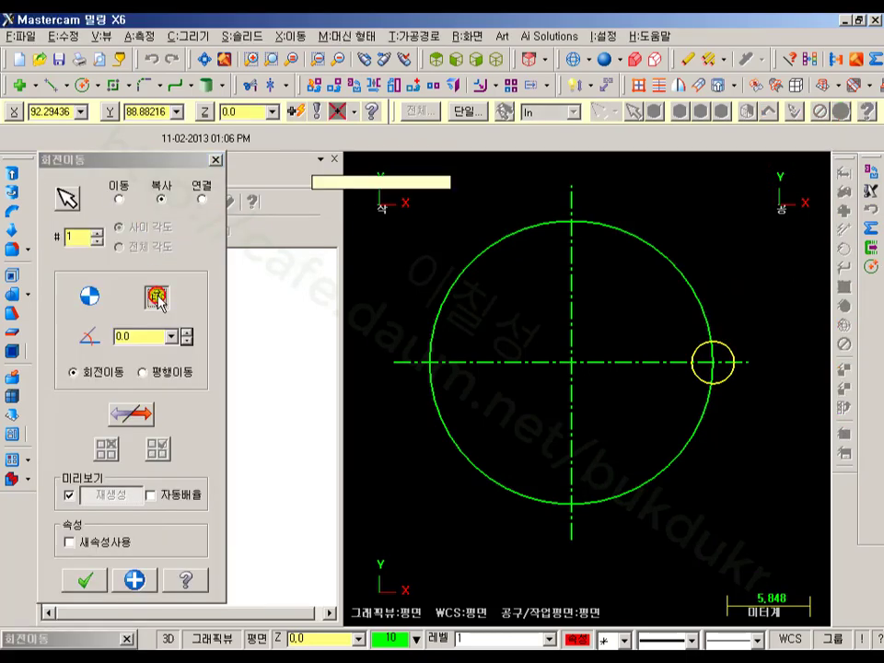
{"action": "left_click", "coordinate": [579, 369]}
{"action": "left_click", "coordinate": [144, 335]}
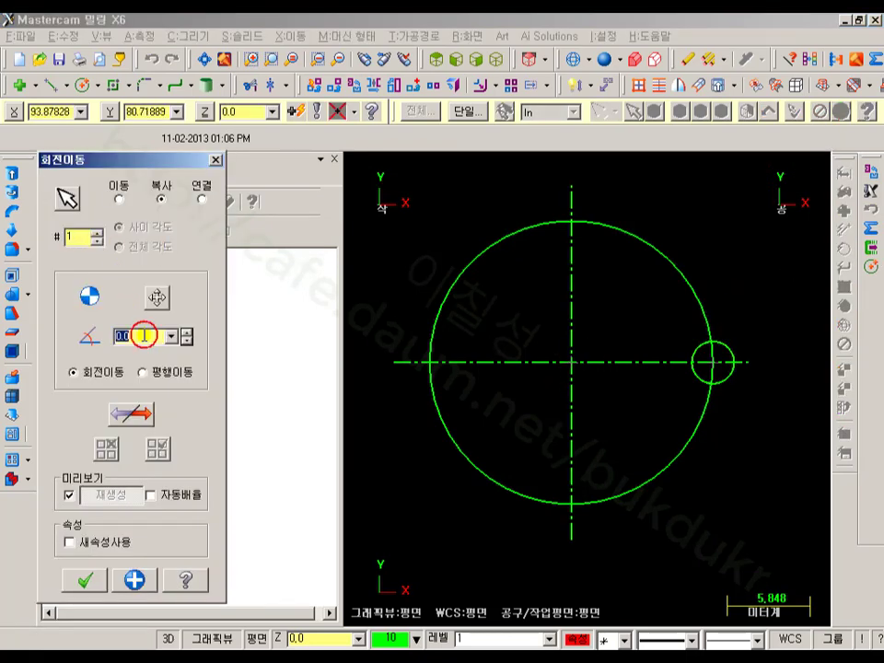
Set the number of rotated copies to 12, try the total-angle option, and return to the angle between copies.
{"action": "left_click", "coordinate": [81, 238]}
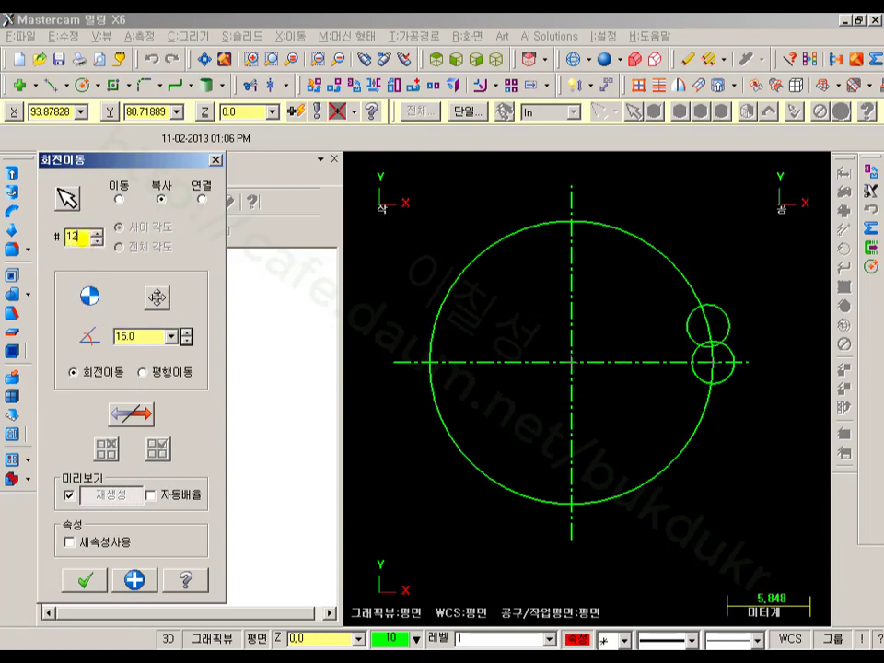
{"action": "type", "text": "12"}
{"action": "key", "text": "Return"}
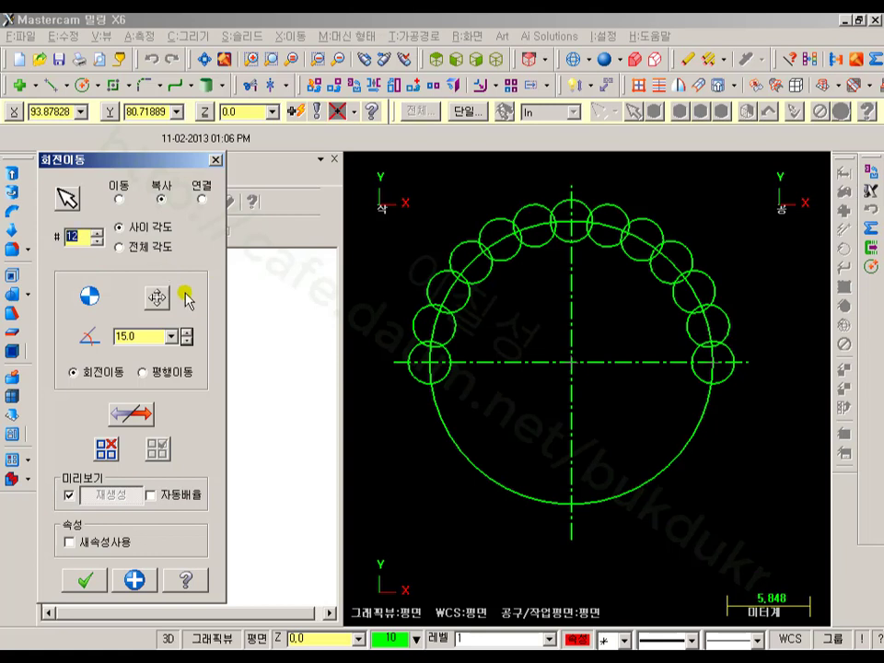
{"action": "left_click", "coordinate": [132, 335]}
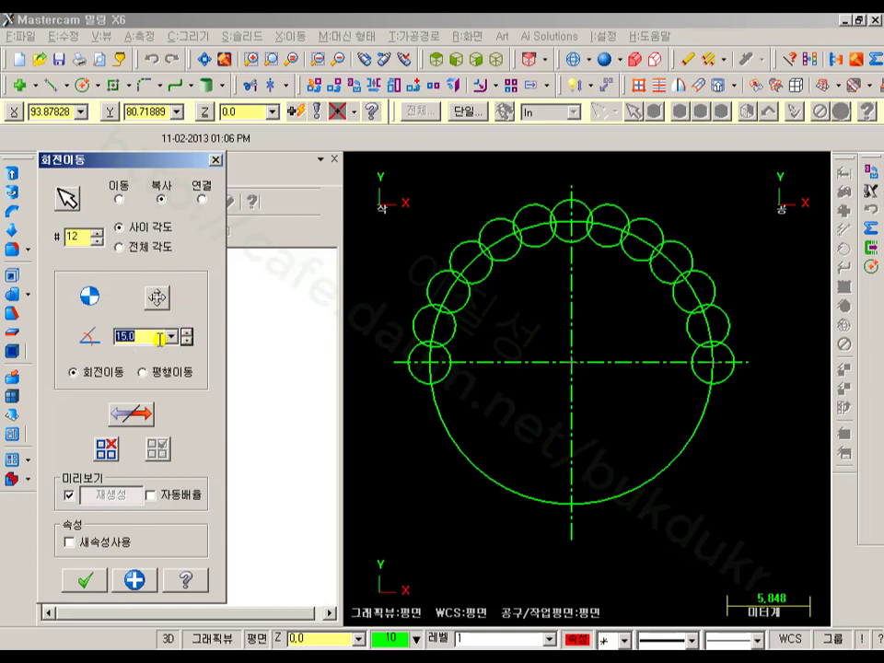
{"action": "left_click", "coordinate": [123, 249]}
{"action": "left_click", "coordinate": [119, 228]}
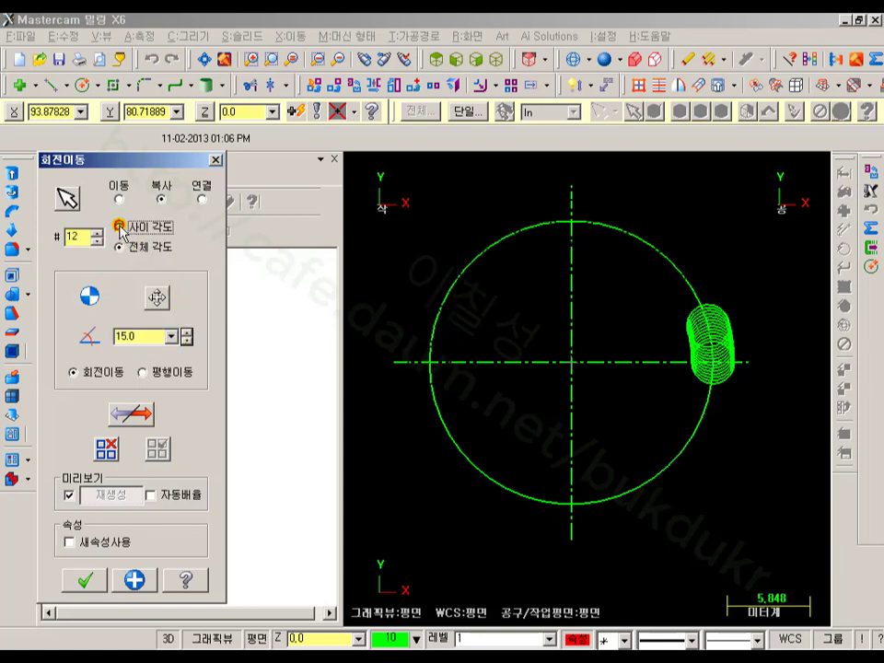
Set the angle between the rotated copies to 30 degrees and accept the rotation.
{"action": "left_click", "coordinate": [143, 334]}
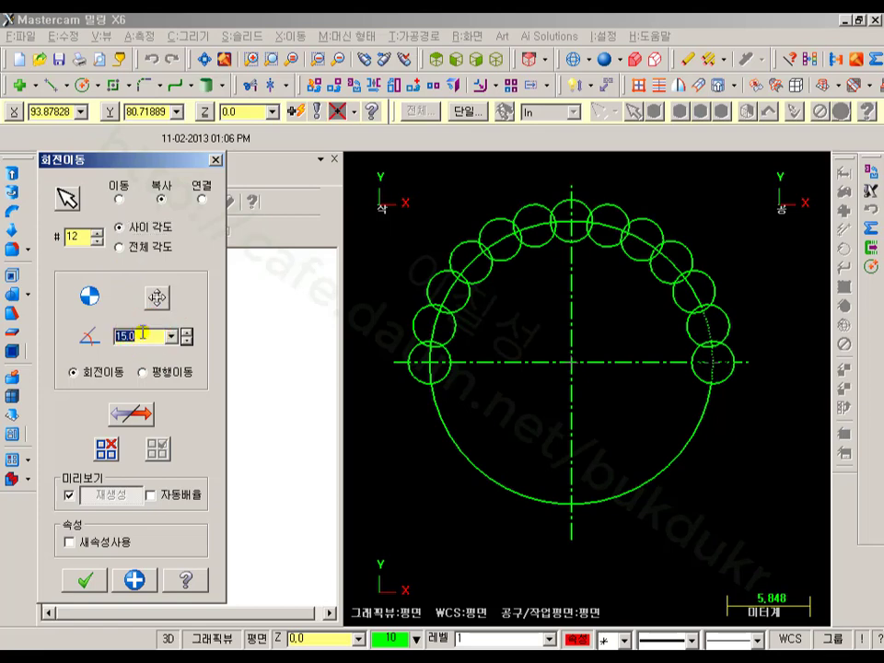
{"action": "type", "text": "30"}
{"action": "key", "text": "Tab"}
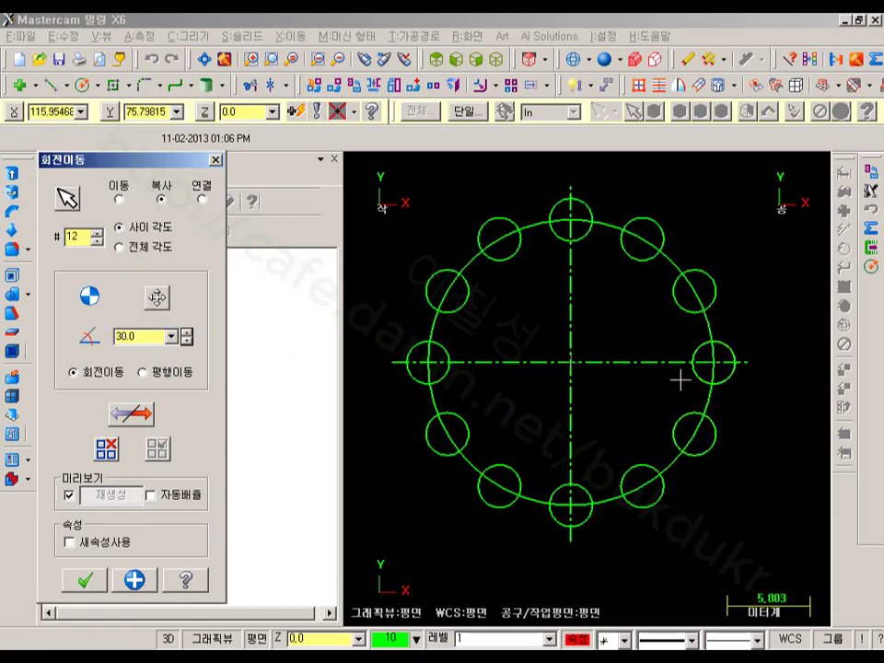
{"action": "left_click", "coordinate": [89, 583]}
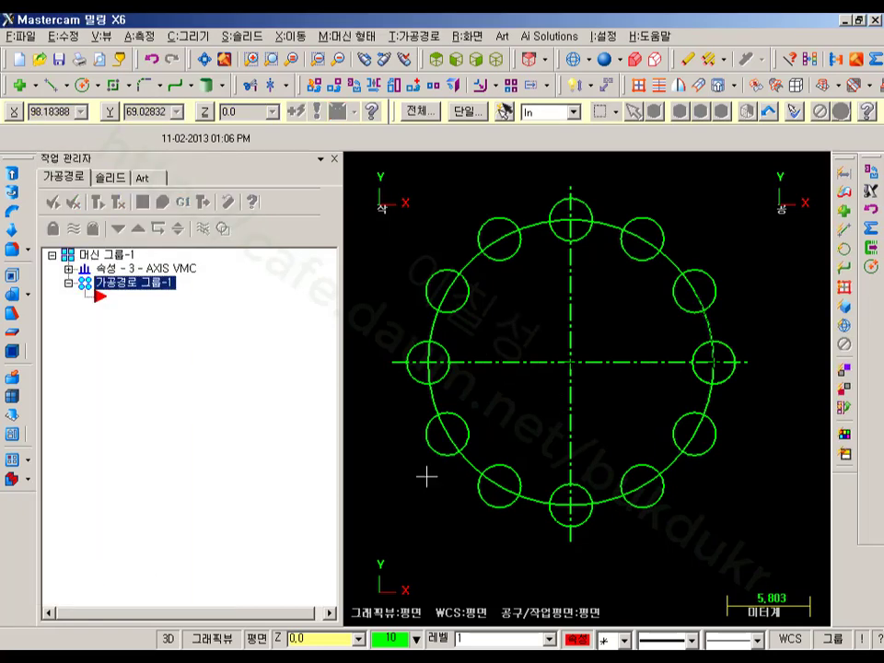
Window-select the new circle pattern, clear the selection, and recheck how many lines and arcs are on screen.
{"action": "scroll", "coordinate": [584, 379], "scroll_direction": "down", "scroll_amount": 2}
{"action": "scroll", "coordinate": [588, 380], "scroll_direction": "up", "scroll_amount": 1}
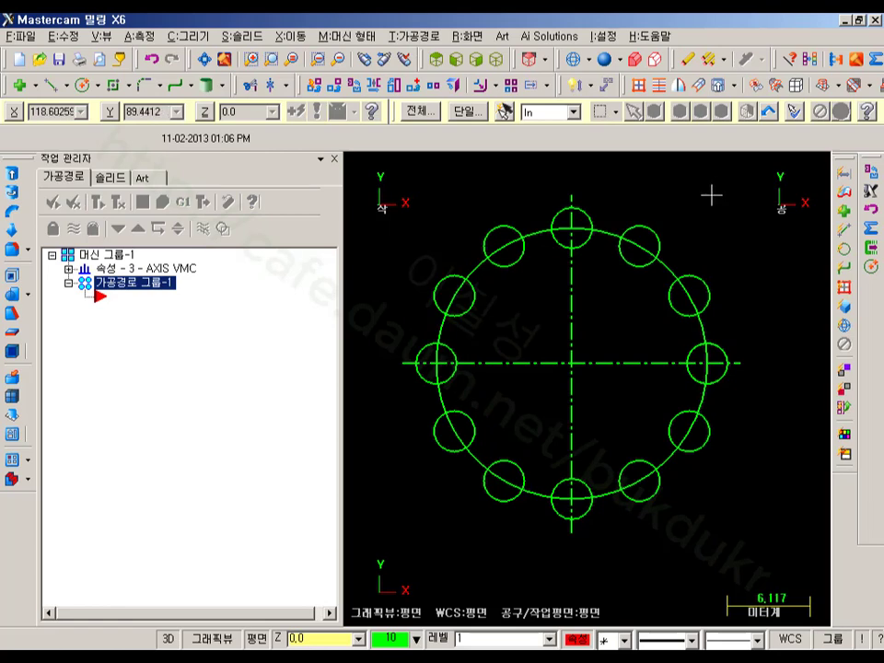
{"action": "left_click_drag", "start_coordinate": [757, 165], "coordinate": [486, 519]}
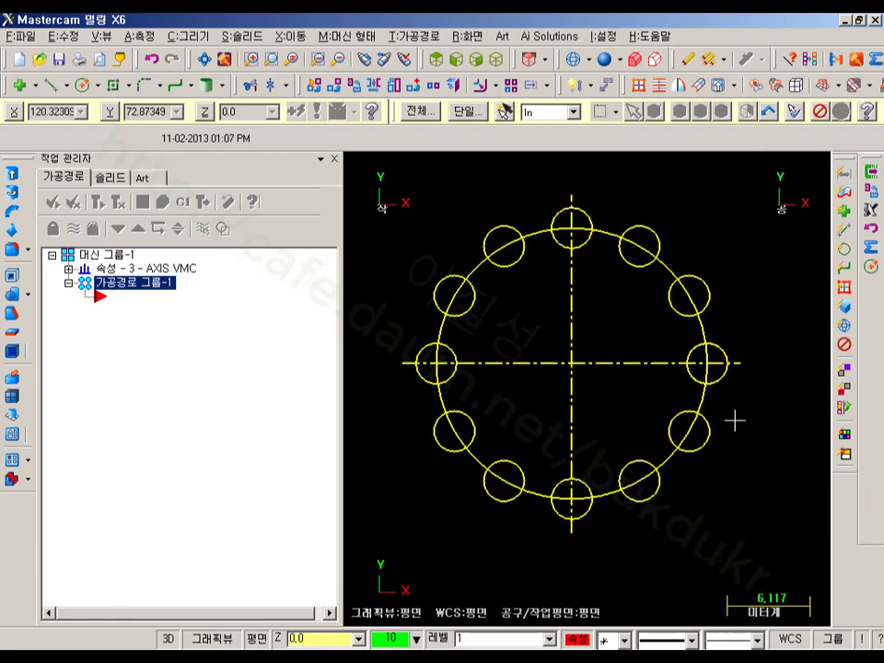
{"action": "key", "text": "Escape"}
{"action": "scroll", "coordinate": [682, 340], "scroll_direction": "up", "scroll_amount": 1}
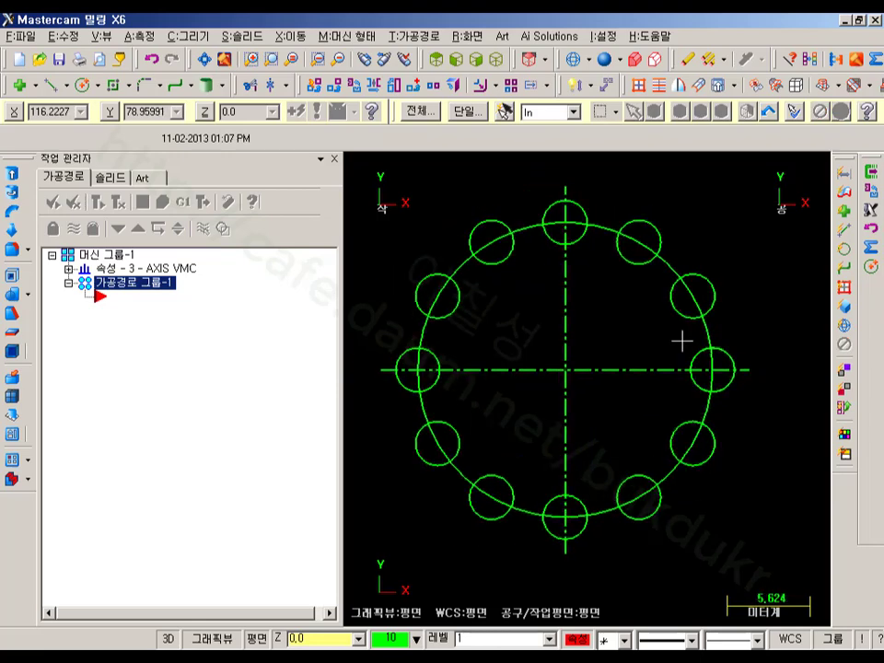
{"action": "scroll", "coordinate": [682, 341], "scroll_direction": "down", "scroll_amount": 1}
{"action": "left_click", "coordinate": [463, 36]}
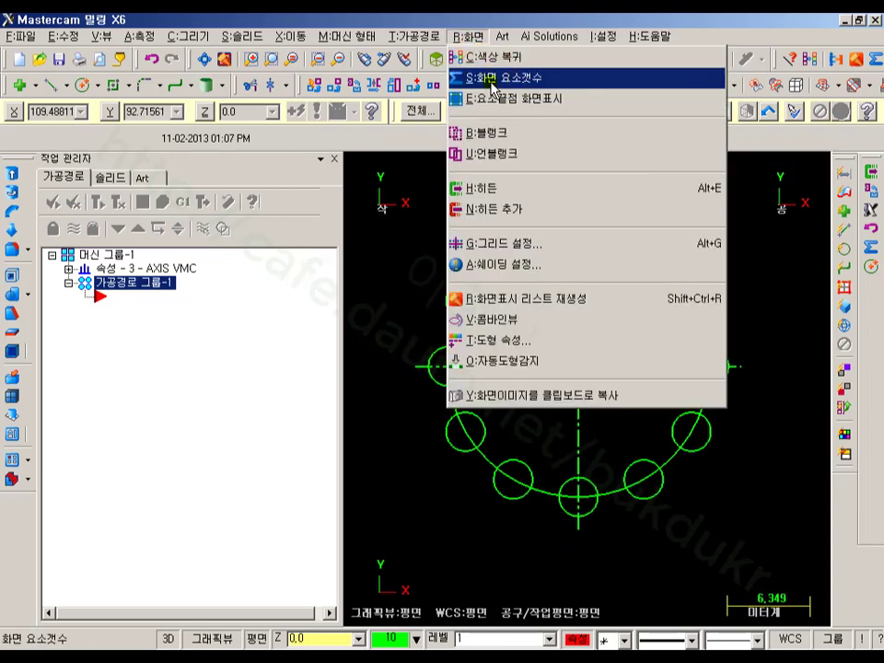
{"action": "left_click", "coordinate": [493, 89]}
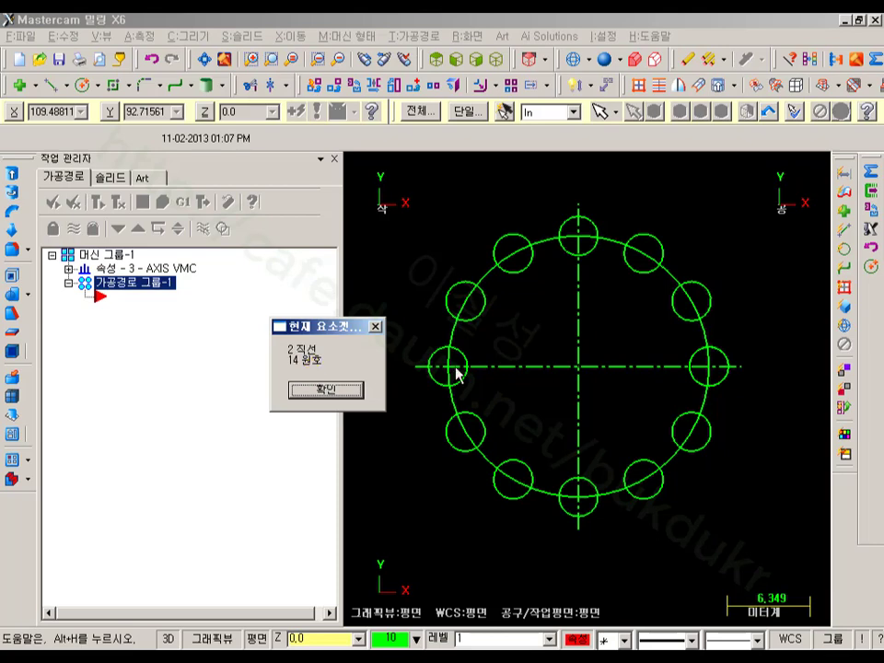
{"action": "left_click", "coordinate": [326, 390]}
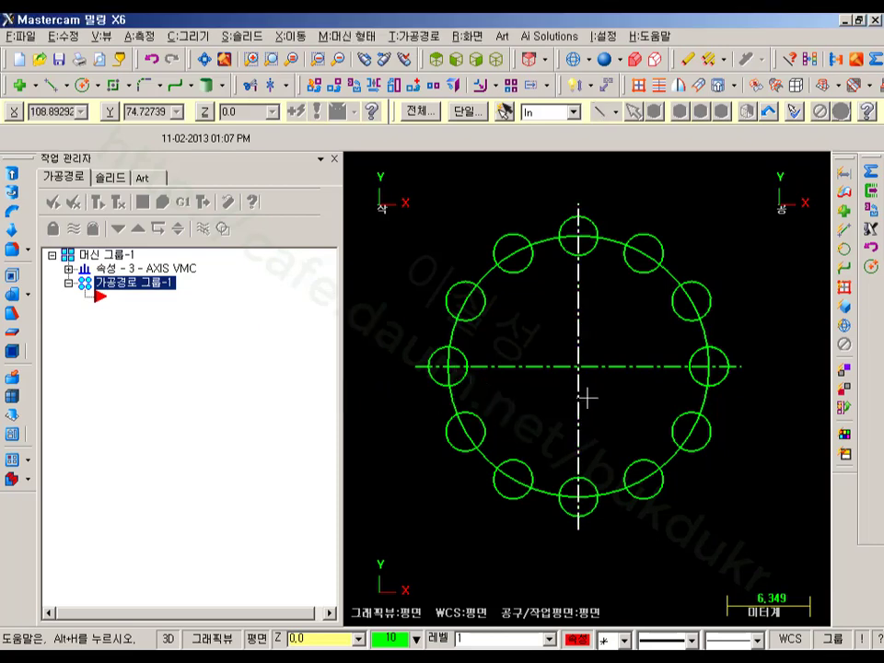
Delete one of the overlapping small circles where the horizontal centre line meets the large circle's right side.
{"action": "scroll", "coordinate": [586, 394], "scroll_direction": "up", "scroll_amount": 2}
{"action": "scroll", "coordinate": [645, 369], "scroll_direction": "up", "scroll_amount": 1}
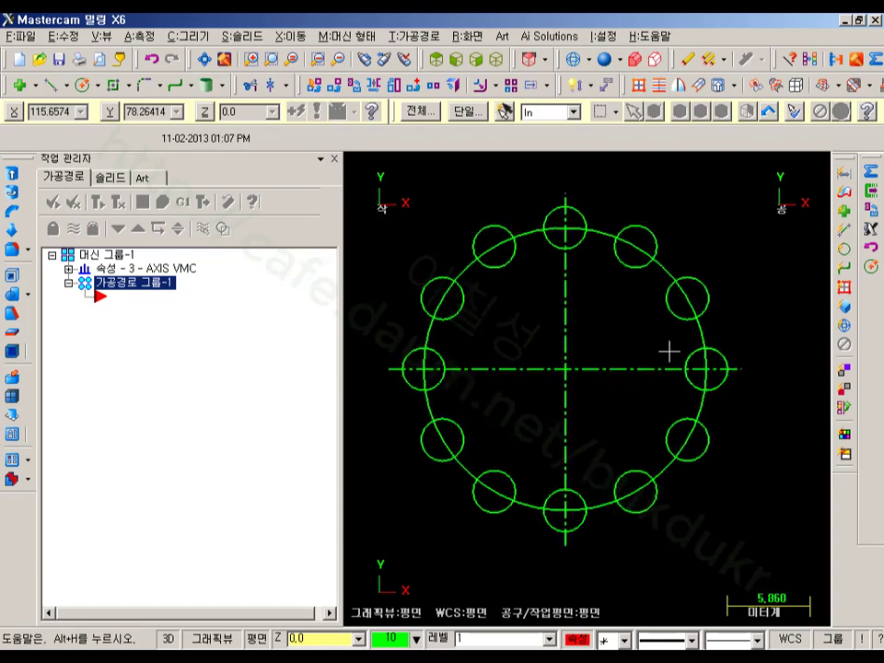
{"action": "scroll", "coordinate": [737, 364], "scroll_direction": "down", "scroll_amount": 1}
{"action": "scroll", "coordinate": [756, 389], "scroll_direction": "up", "scroll_amount": 6}
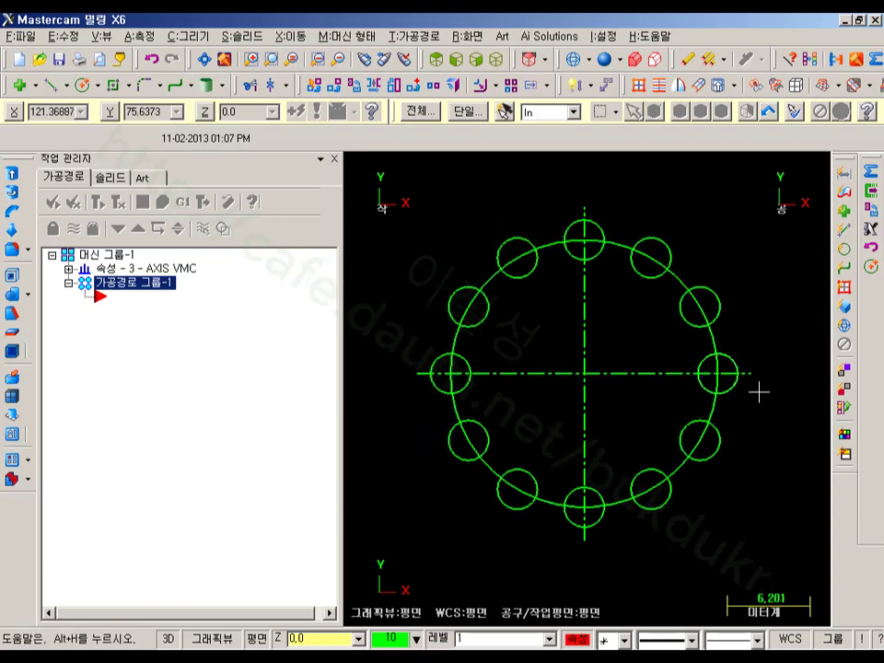
{"action": "left_click", "coordinate": [682, 376]}
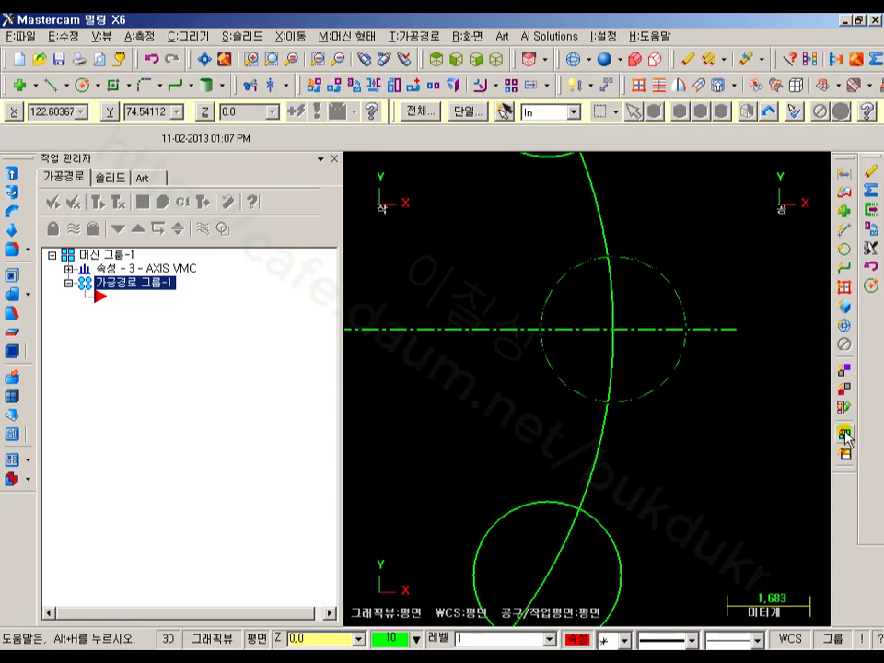
{"action": "scroll", "coordinate": [786, 427], "scroll_direction": "down", "scroll_amount": 3}
Delete the remaining small circle on the large circle's right side, and undo that deletion.
{"action": "left_click", "coordinate": [746, 355]}
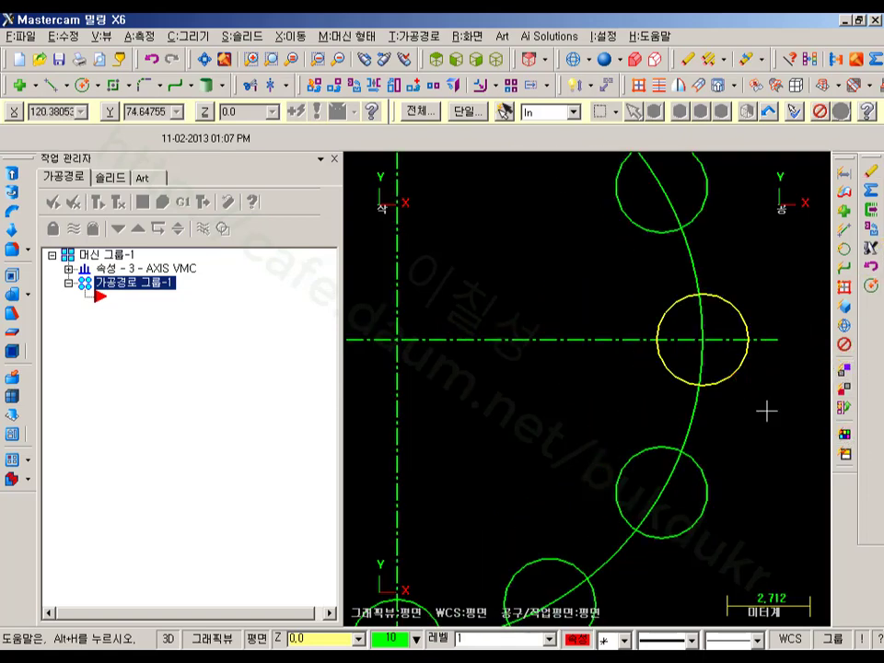
{"action": "key", "text": "Delete"}
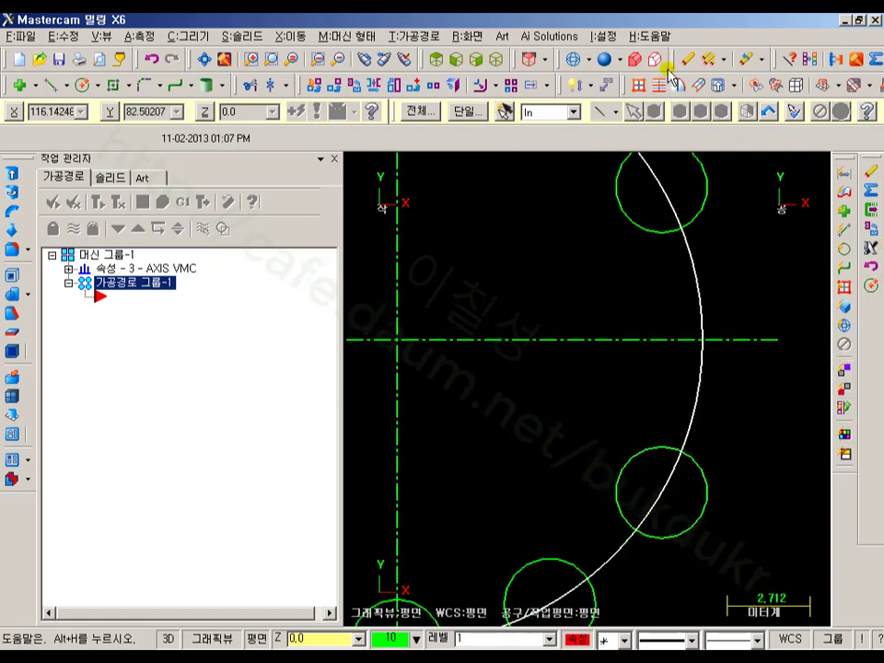
{"action": "left_click", "coordinate": [151, 58]}
{"action": "scroll", "coordinate": [435, 175], "scroll_direction": "down", "scroll_amount": 1}
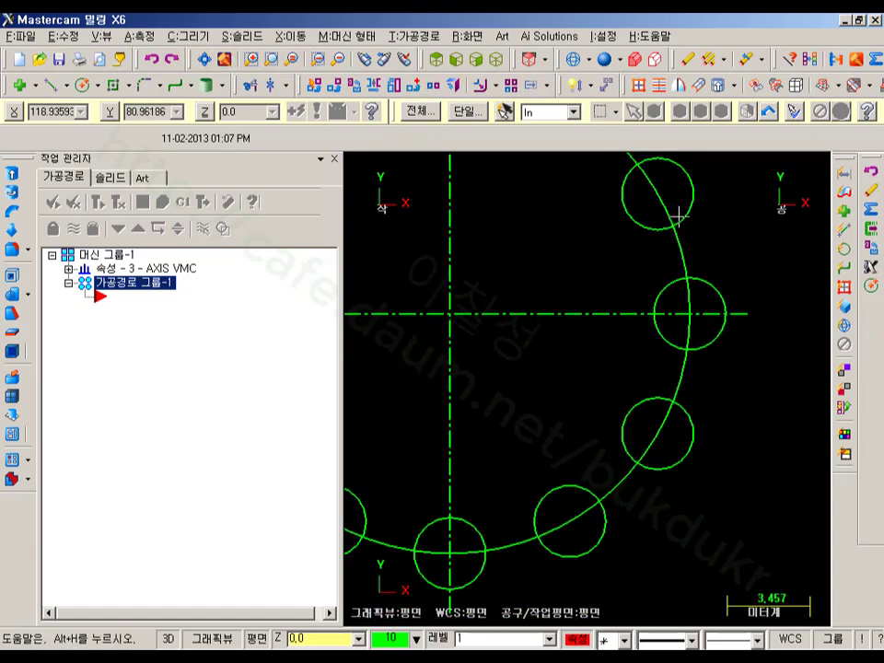
Review the default spline and surface type options in the CAD configuration, keeping 너브스 (NURBS), and close it without saving.
{"action": "left_click", "coordinate": [608, 36]}
{"action": "left_click", "coordinate": [620, 59]}
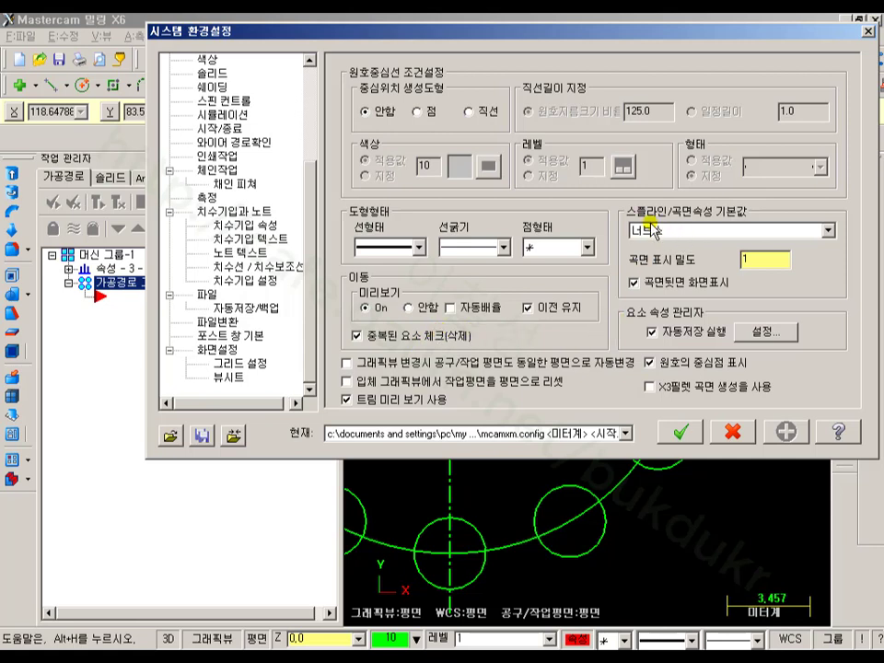
{"action": "left_click", "coordinate": [742, 231]}
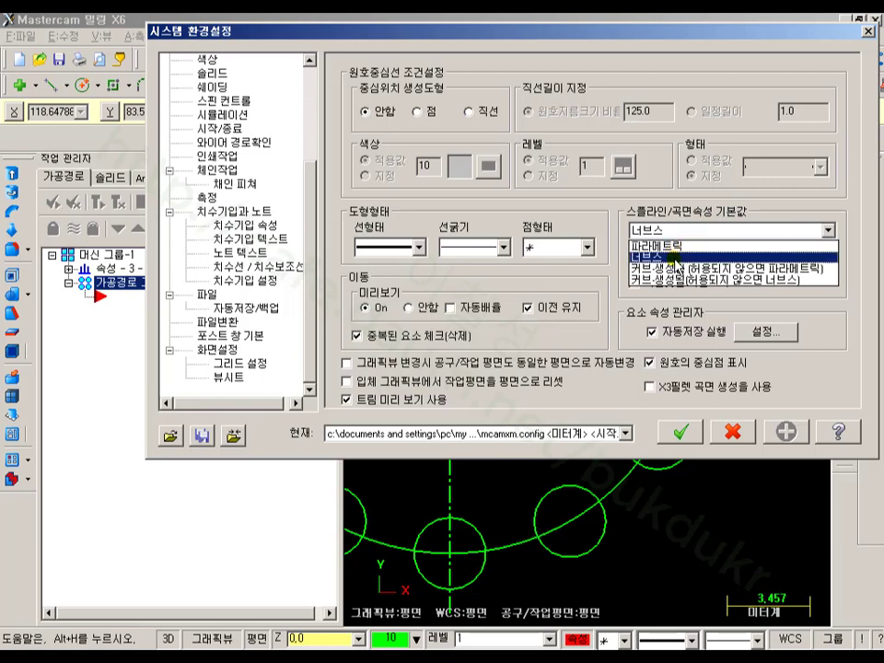
{"action": "left_click", "coordinate": [763, 230]}
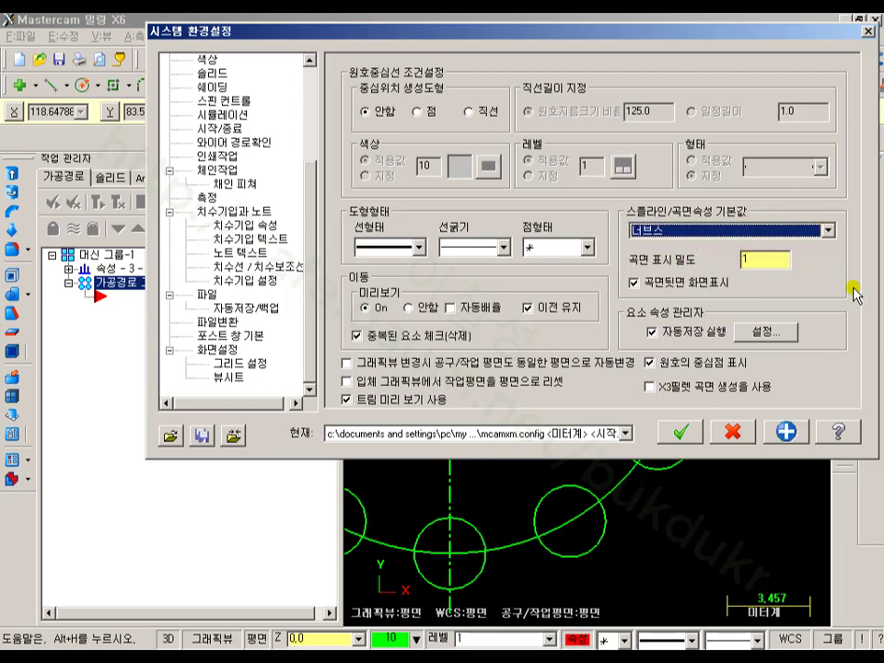
{"action": "left_click", "coordinate": [748, 259]}
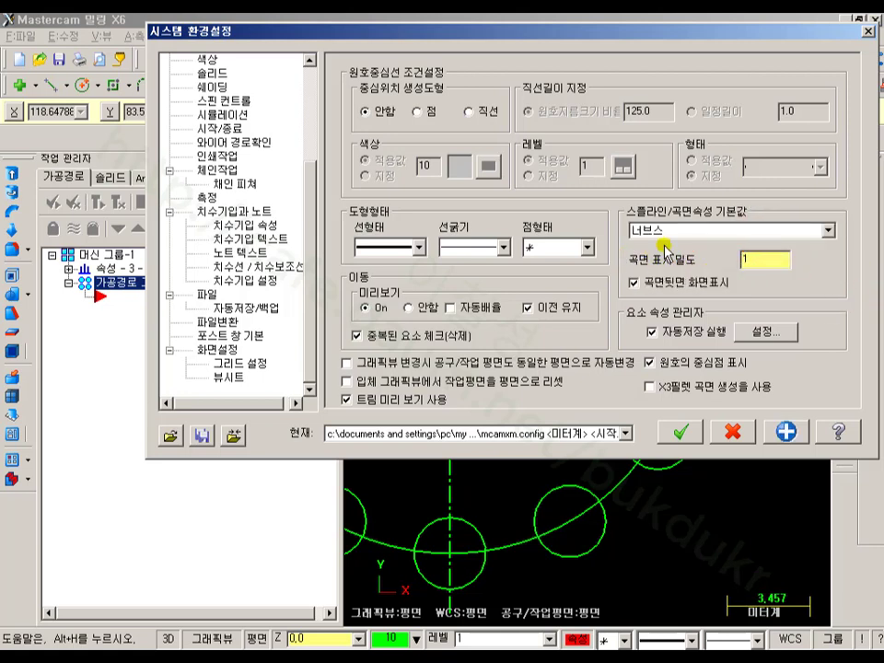
{"action": "left_click", "coordinate": [733, 432]}
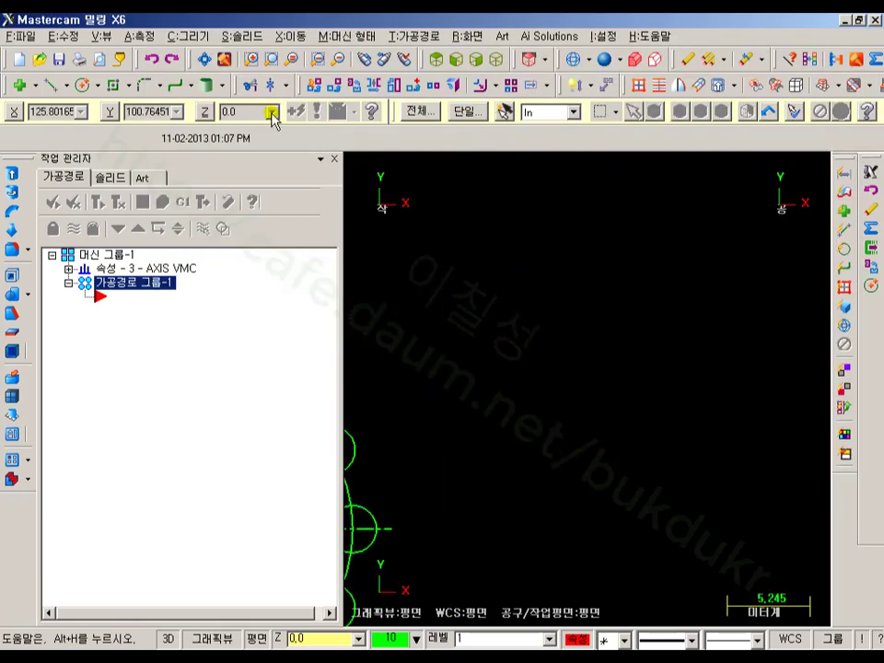
Create a rectangular surface about 13.93 mm wide and 10.93 mm high in the empty area right of the circle pattern.
{"action": "left_click", "coordinate": [114, 84]}
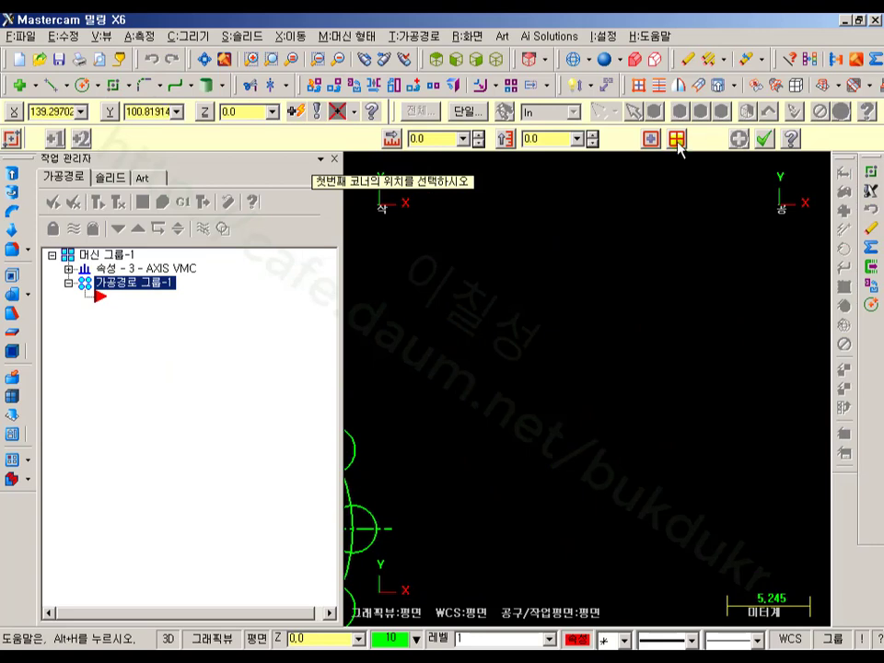
{"action": "left_click", "coordinate": [516, 303]}
{"action": "left_click", "coordinate": [738, 473]}
{"action": "scroll", "coordinate": [746, 442], "scroll_direction": "up", "scroll_amount": 2}
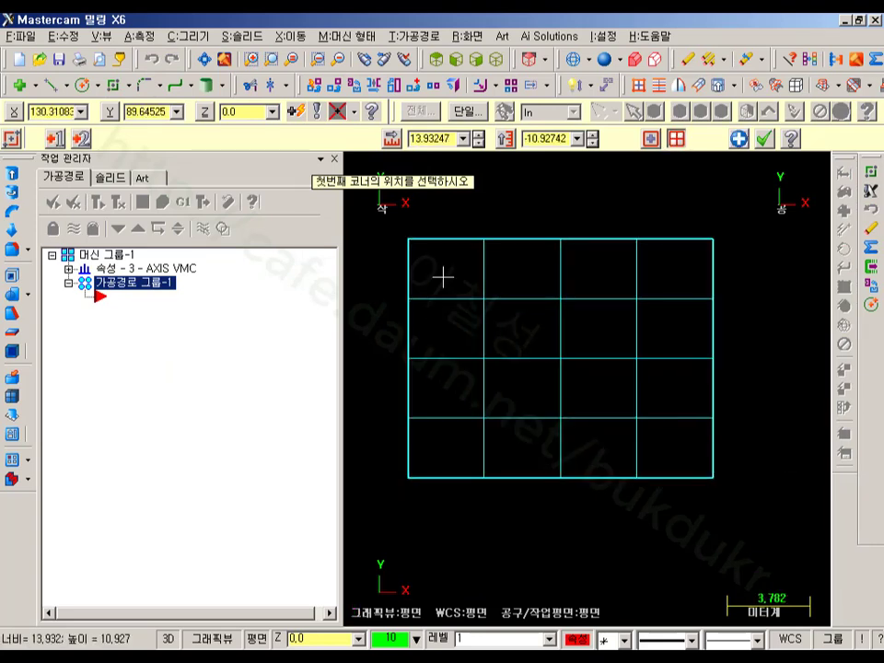
{"action": "left_click", "coordinate": [764, 139]}
{"action": "scroll", "coordinate": [531, 318], "scroll_direction": "up", "scroll_amount": 1}
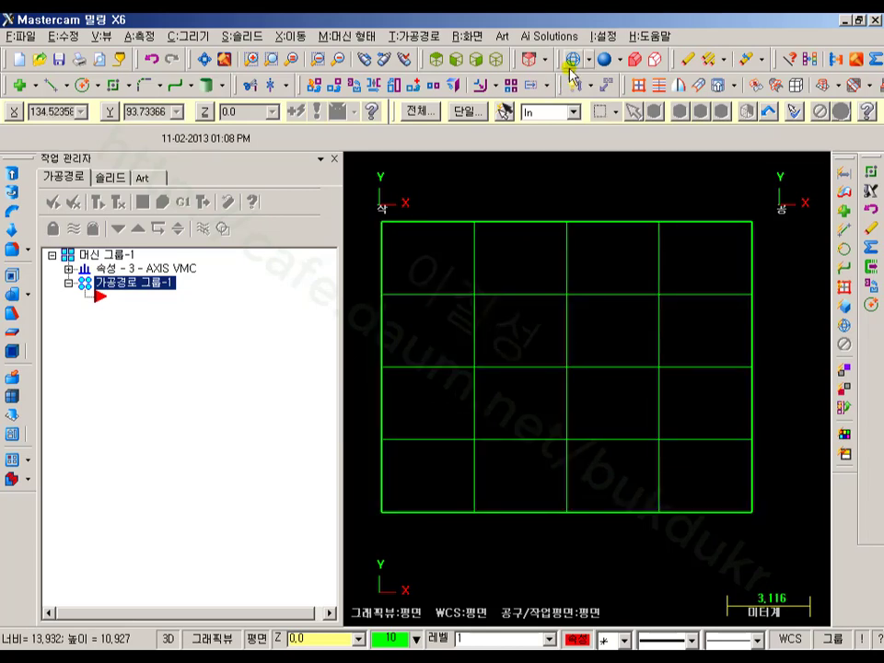
Set the surface display density to 0.1 in the CAD configuration and save it to the metric configuration file.
{"action": "left_click", "coordinate": [610, 36]}
{"action": "left_click", "coordinate": [598, 58]}
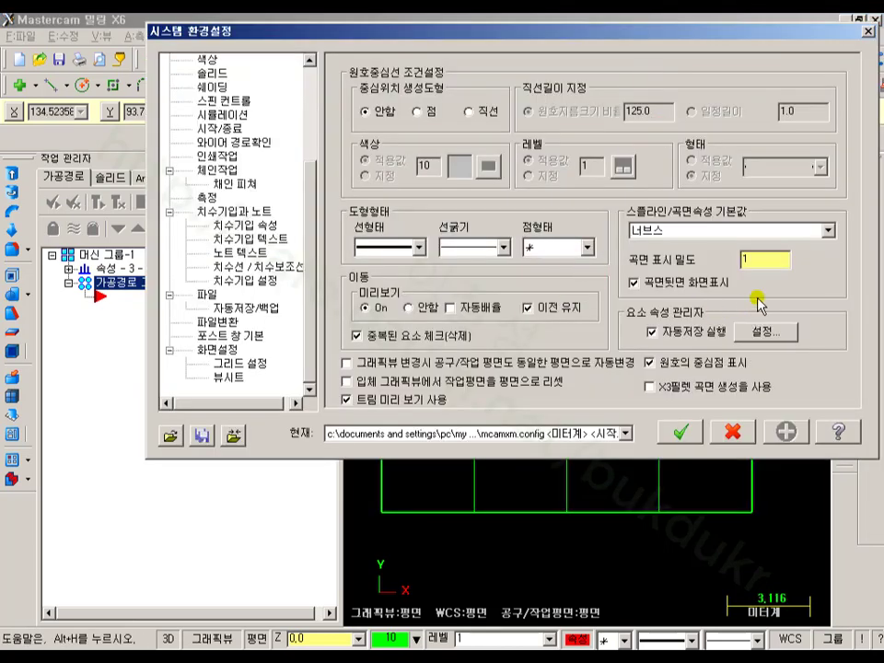
{"action": "left_click_drag", "start_coordinate": [718, 32], "coordinate": [216, 32]}
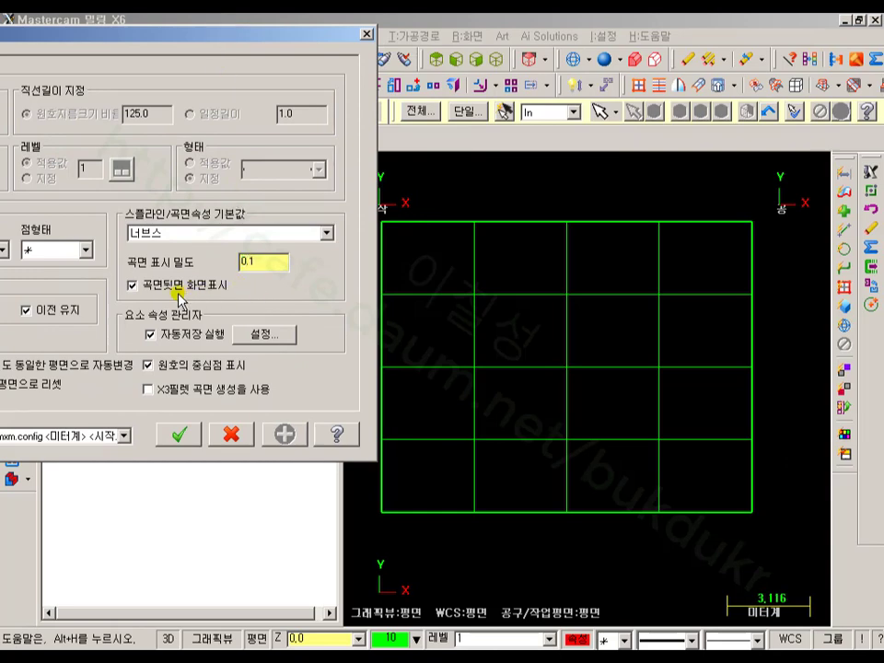
{"action": "left_click", "coordinate": [179, 433]}
{"action": "left_click", "coordinate": [231, 282]}
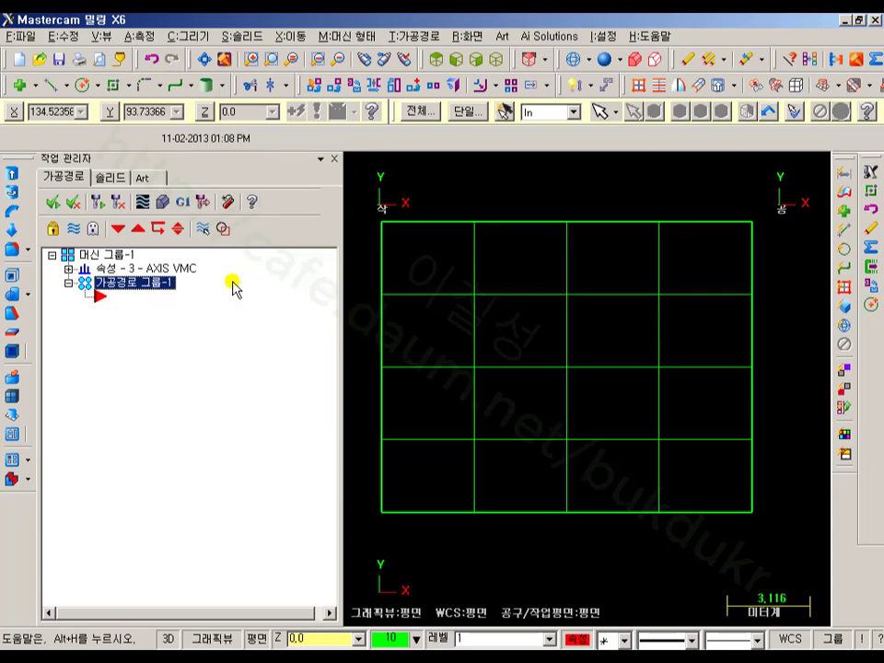
Create a second rectangular surface about 8.68 mm wide and 5.66 mm high above the first one.
{"action": "scroll", "coordinate": [627, 380], "scroll_direction": "down", "scroll_amount": 2}
{"action": "key", "text": "Down"}
{"action": "key", "text": "Left"}
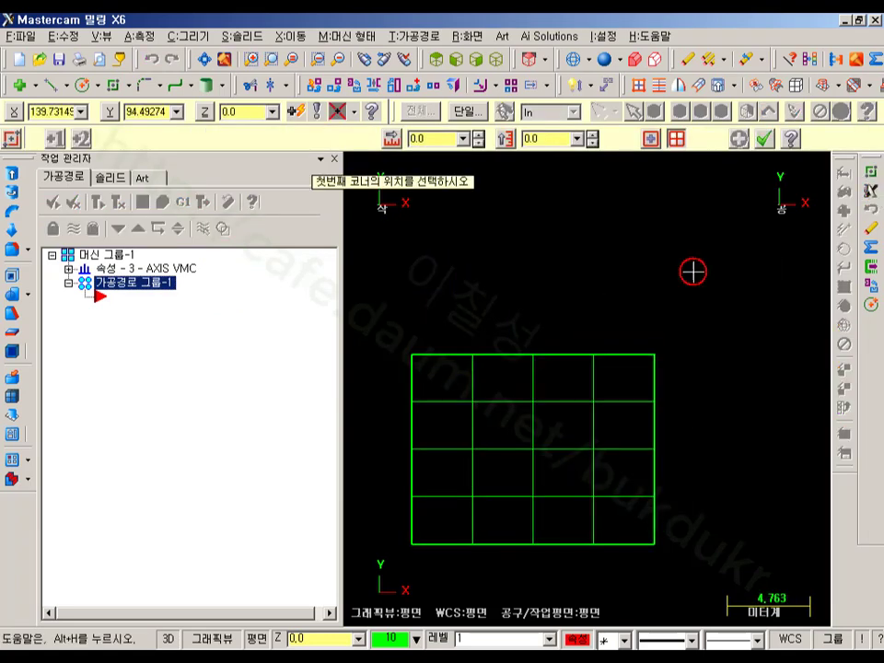
{"action": "left_click", "coordinate": [492, 218]}
{"action": "left_click", "coordinate": [644, 316]}
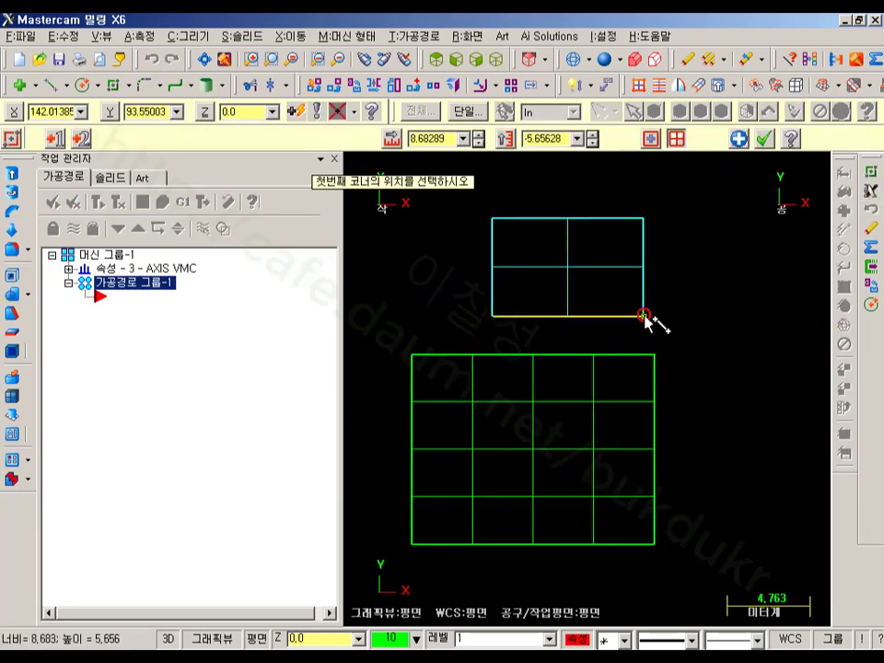
{"action": "left_click", "coordinate": [764, 139]}
{"action": "scroll", "coordinate": [576, 241], "scroll_direction": "down", "scroll_amount": 4}
{"action": "key", "text": "Left"}
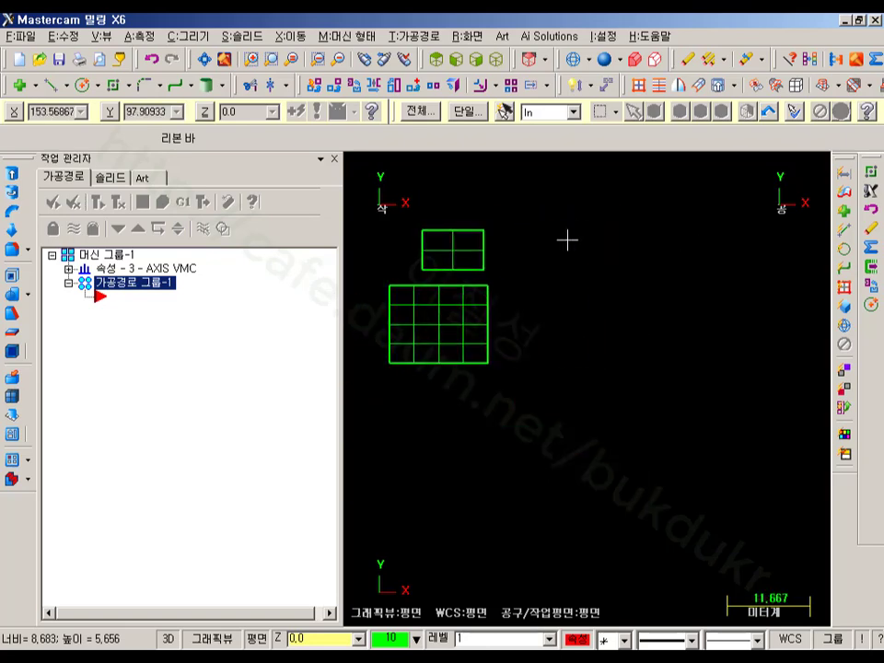
{"action": "left_click_drag", "start_coordinate": [559, 238], "coordinate": [700, 516]}
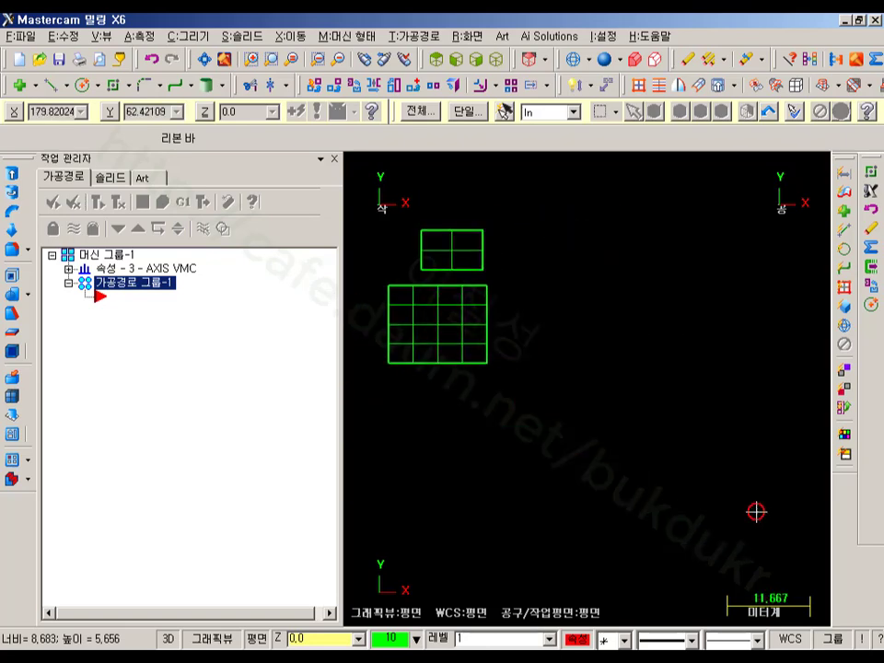
Set the surface display density to 0, save the configuration, and check the grid lines on both surfaces.
{"action": "left_click", "coordinate": [871, 173]}
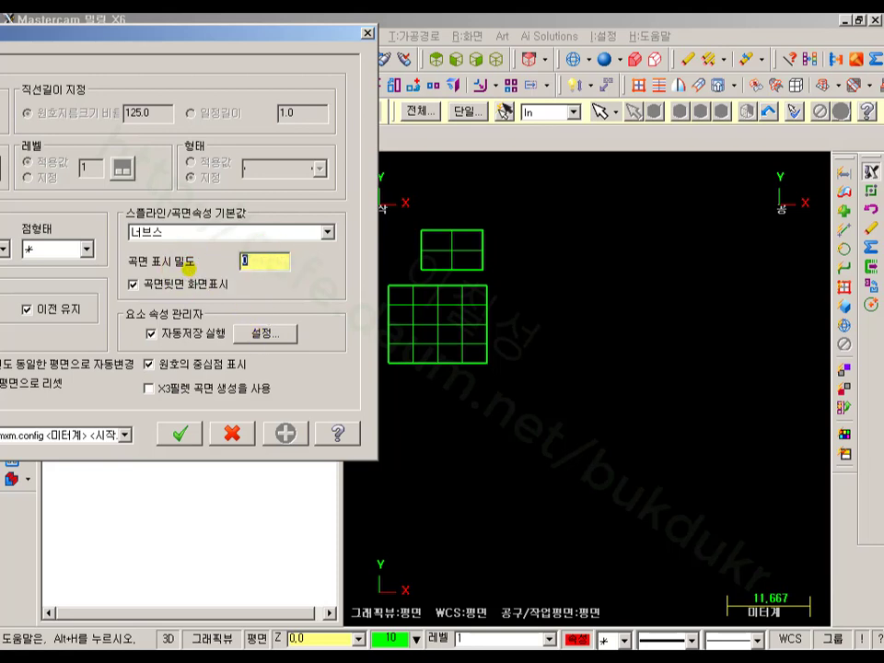
{"action": "left_click", "coordinate": [179, 433]}
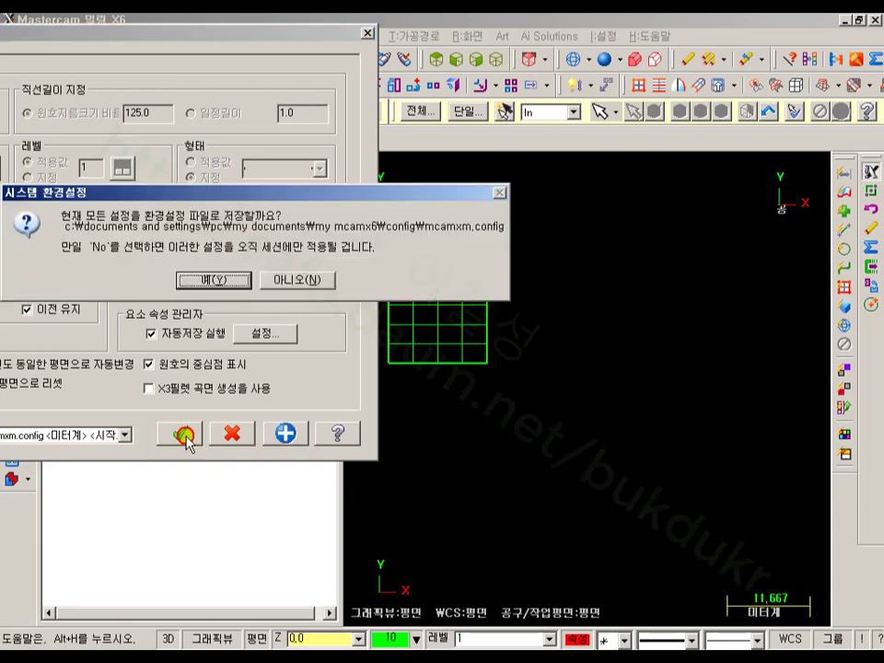
{"action": "left_click", "coordinate": [221, 285]}
{"action": "scroll", "coordinate": [399, 268], "scroll_direction": "up", "scroll_amount": 5}
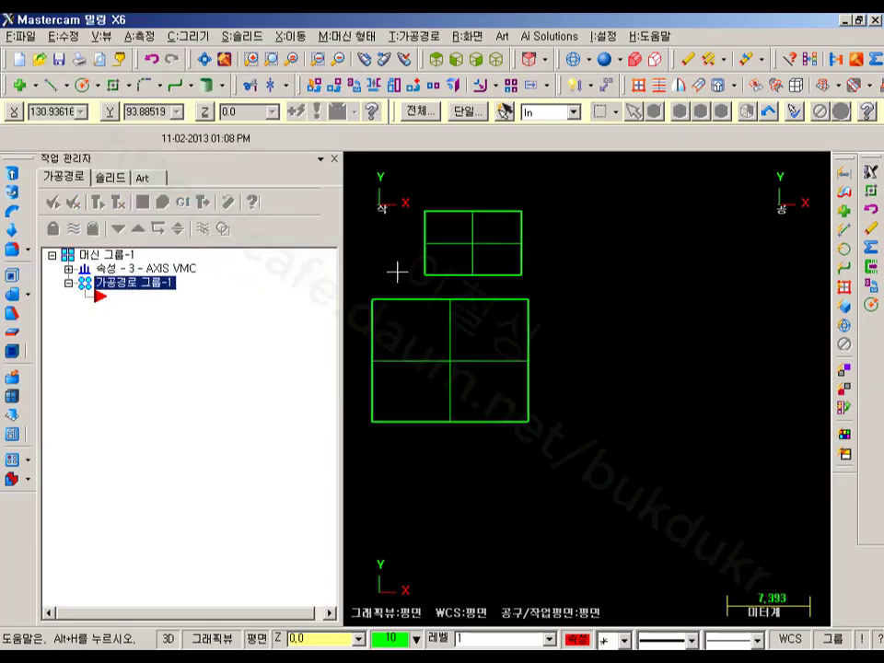
{"action": "scroll", "coordinate": [627, 347], "scroll_direction": "down", "scroll_amount": 3}
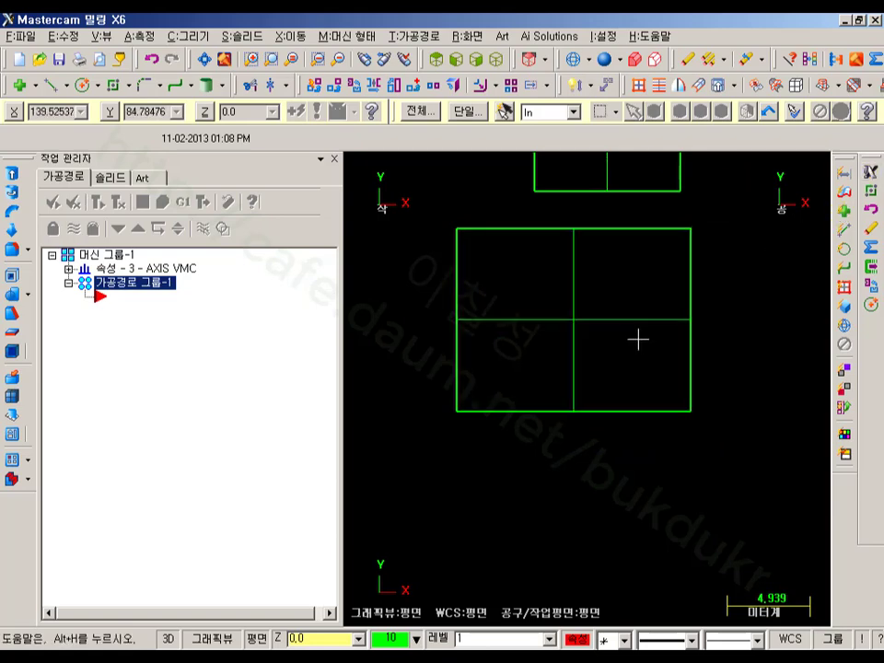
Set the surface display density to 1 and save the metric configuration.
{"action": "left_click", "coordinate": [870, 173]}
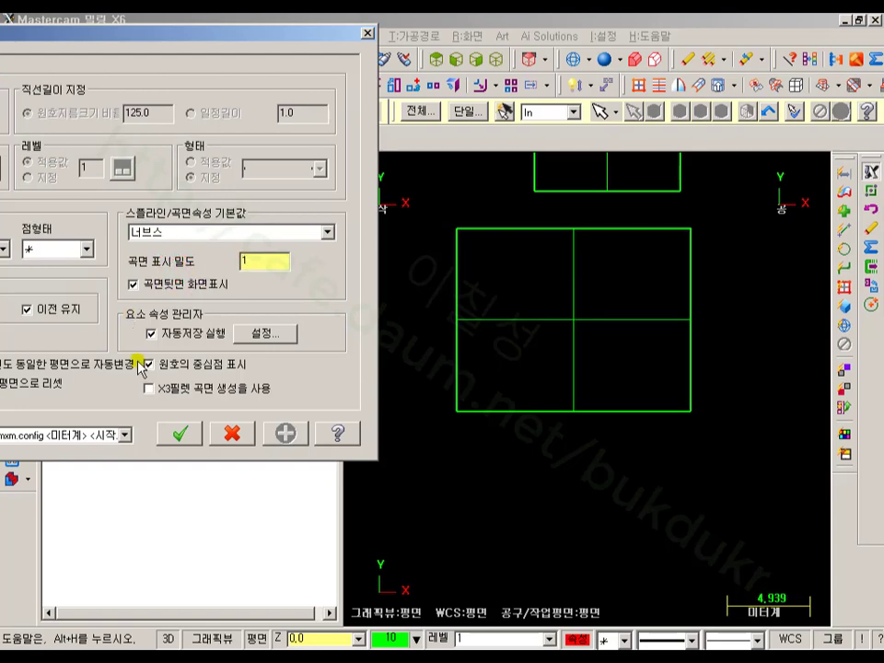
{"action": "left_click", "coordinate": [177, 432]}
{"action": "left_click", "coordinate": [232, 279]}
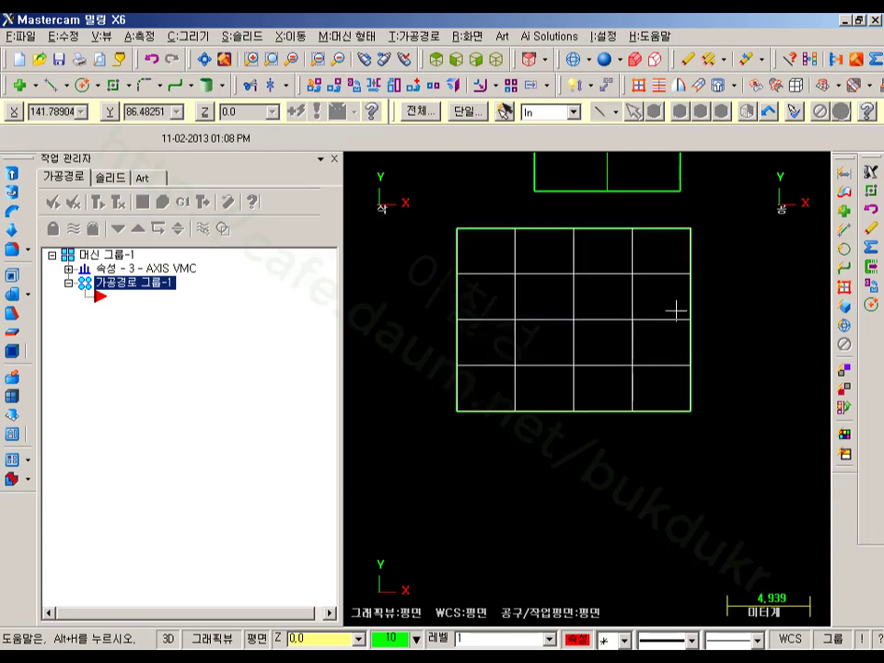
Examine the surface back-side display option and both surfaces from tilted angles, closing the configuration without saving.
{"action": "left_click", "coordinate": [871, 177]}
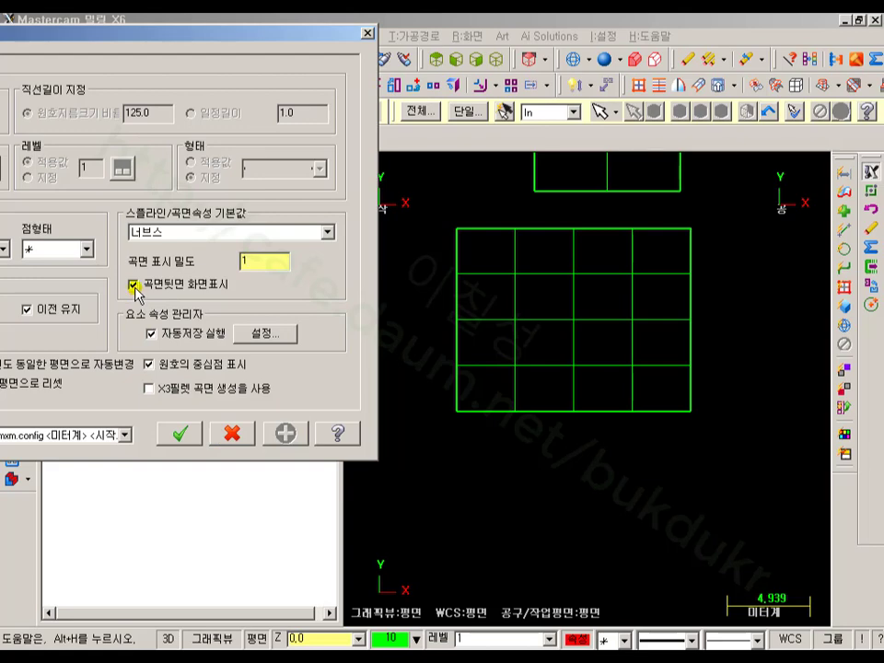
{"action": "left_click", "coordinate": [232, 433]}
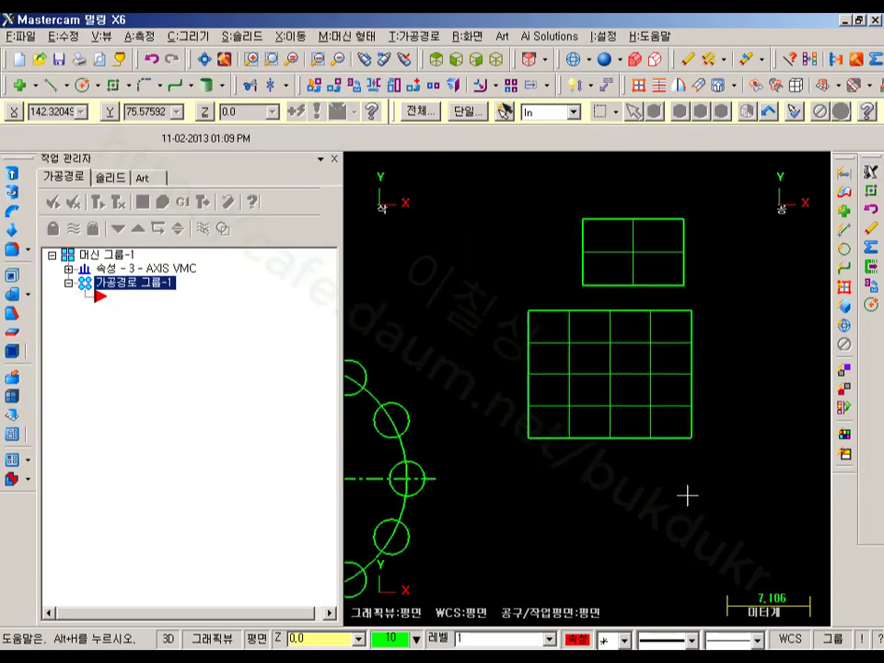
{"action": "middle_click_drag", "start_coordinate": [606, 358], "coordinate": [628, 163]}
{"action": "middle_click_drag", "start_coordinate": [651, 231], "coordinate": [630, 375]}
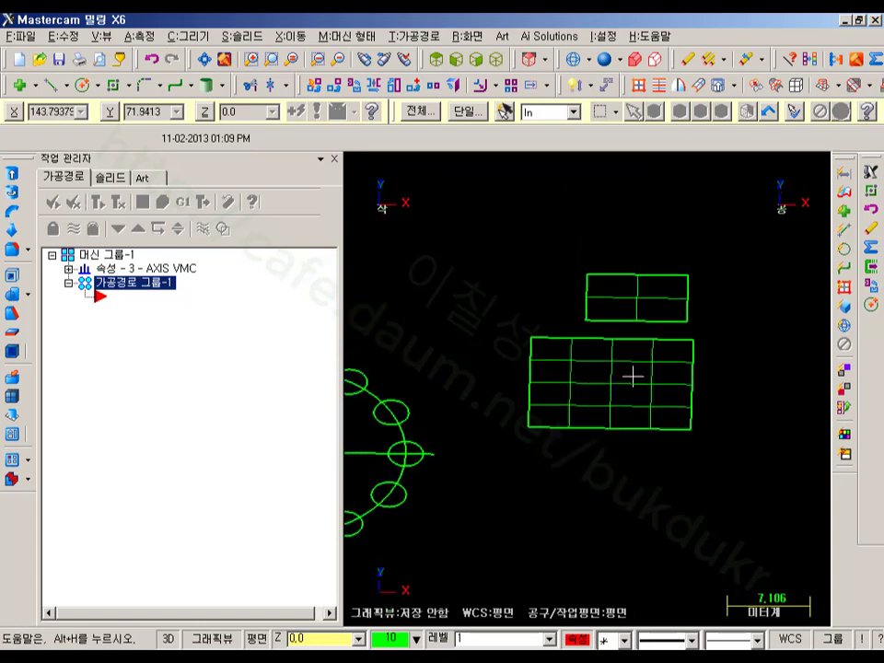
{"action": "scroll", "coordinate": [684, 493], "scroll_direction": "up", "scroll_amount": 3}
{"action": "middle_click_drag", "start_coordinate": [683, 493], "coordinate": [630, 367]}
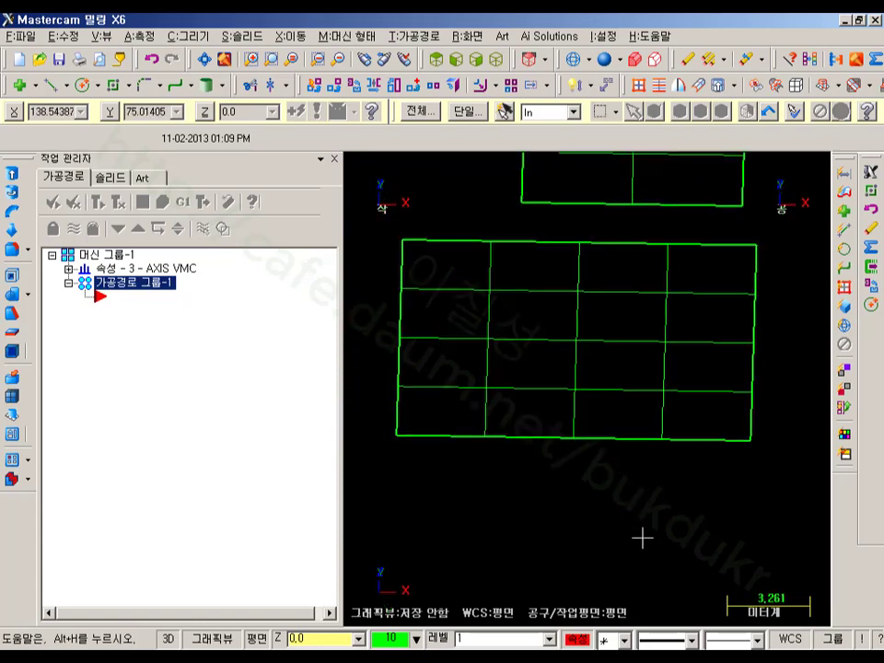
{"action": "middle_click_drag", "start_coordinate": [641, 537], "coordinate": [689, 519]}
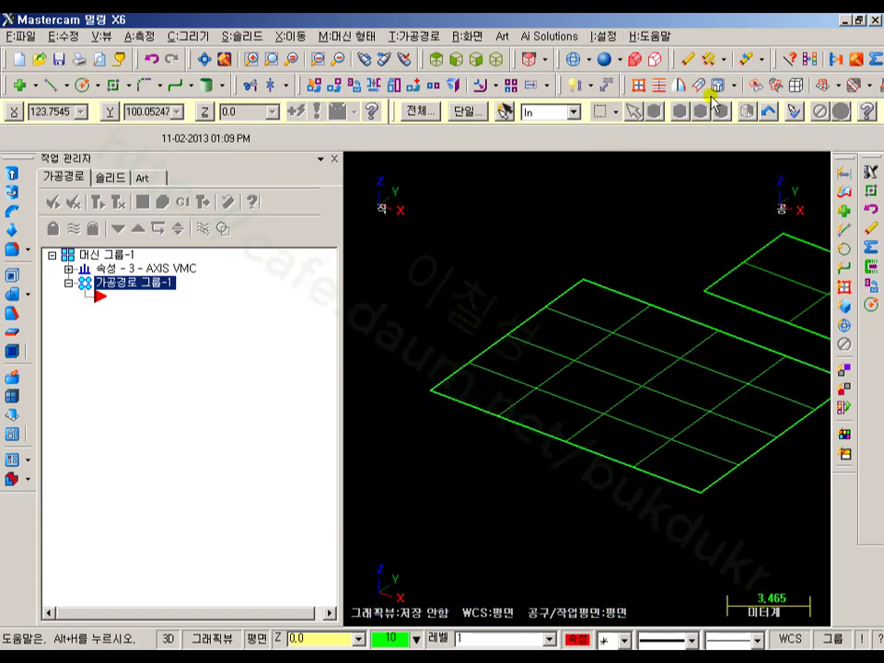
{"action": "key", "text": "alt+F8"}
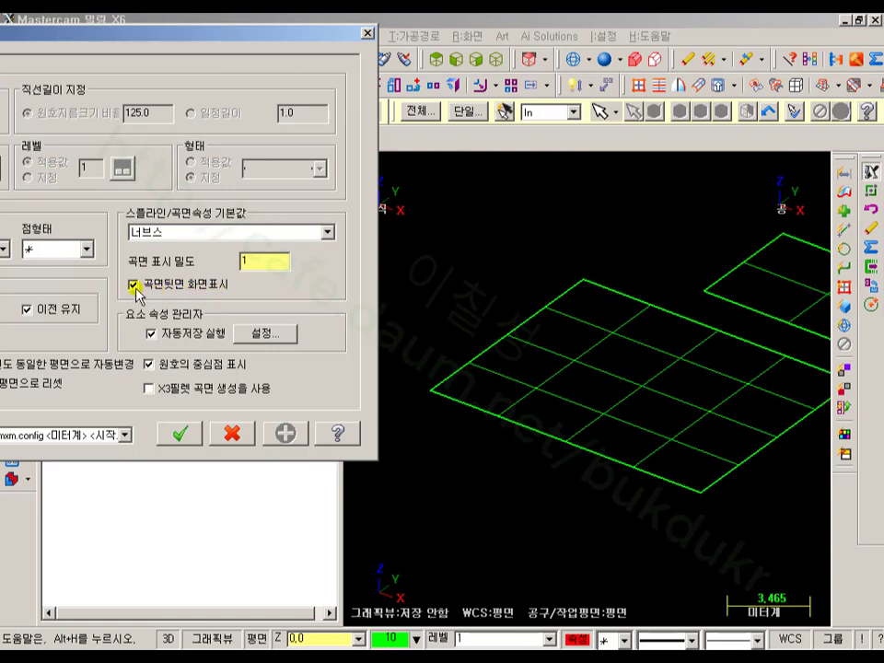
{"action": "left_click", "coordinate": [133, 282]}
{"action": "left_click_drag", "start_coordinate": [232, 40], "coordinate": [405, 37]}
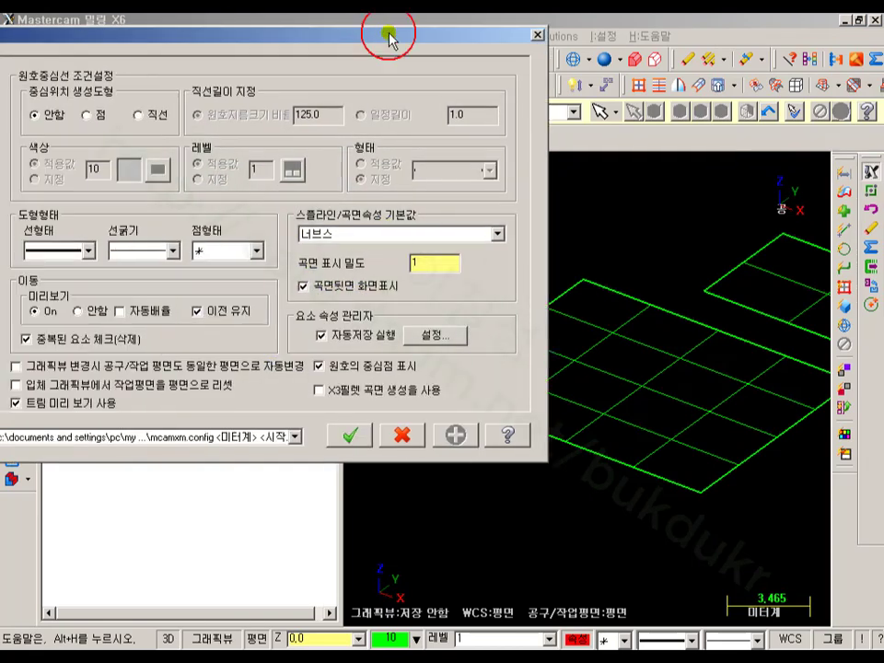
{"action": "left_click", "coordinate": [416, 432]}
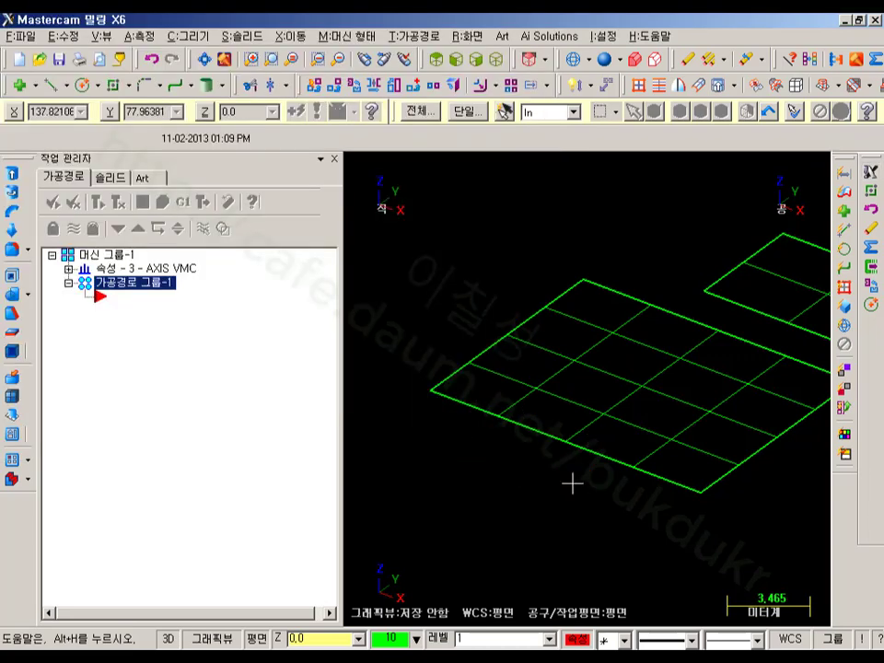
Review the per-entity level, colour, style and width settings in the entity attribute manager, and turn off its use in the current attributes.
{"action": "left_click", "coordinate": [577, 639]}
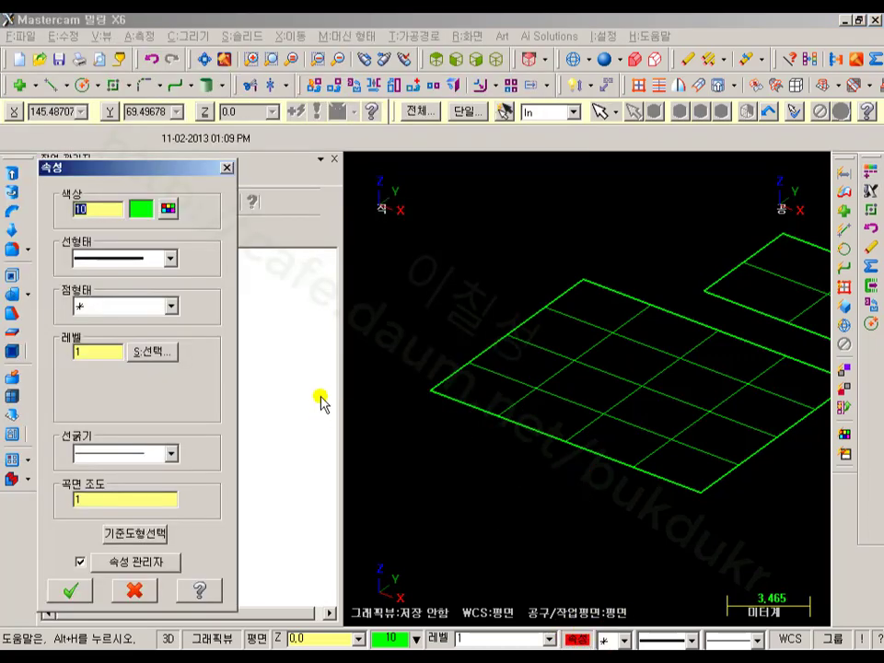
{"action": "left_click_drag", "start_coordinate": [162, 170], "coordinate": [221, 40]}
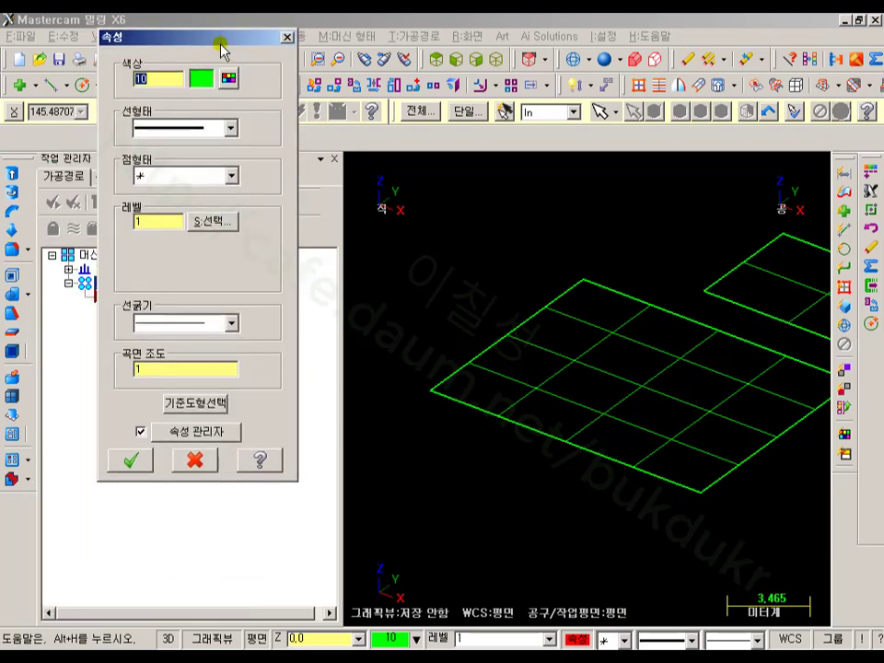
{"action": "left_click", "coordinate": [191, 431]}
{"action": "left_click_drag", "start_coordinate": [244, 172], "coordinate": [218, 33]}
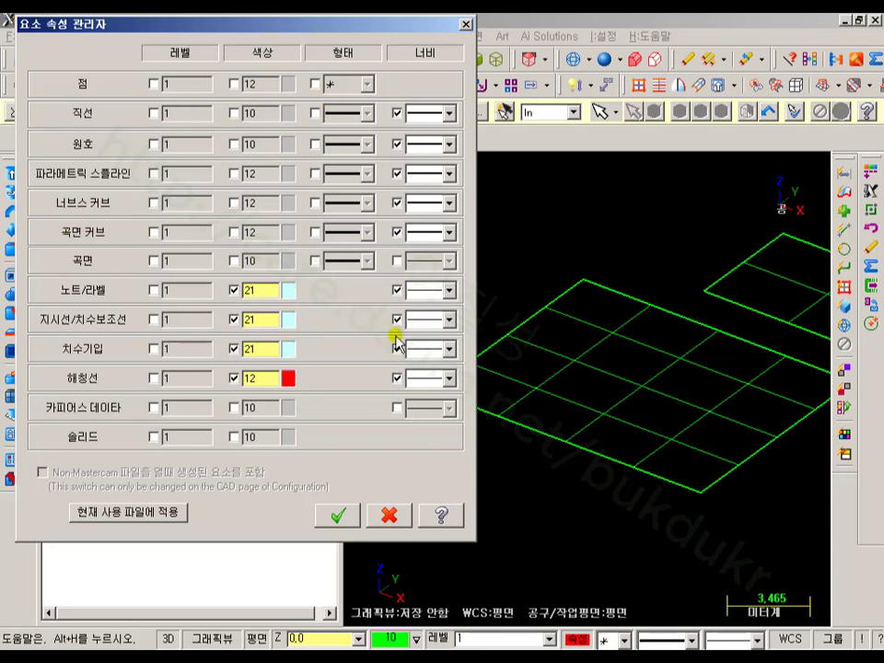
{"action": "left_click", "coordinate": [389, 513]}
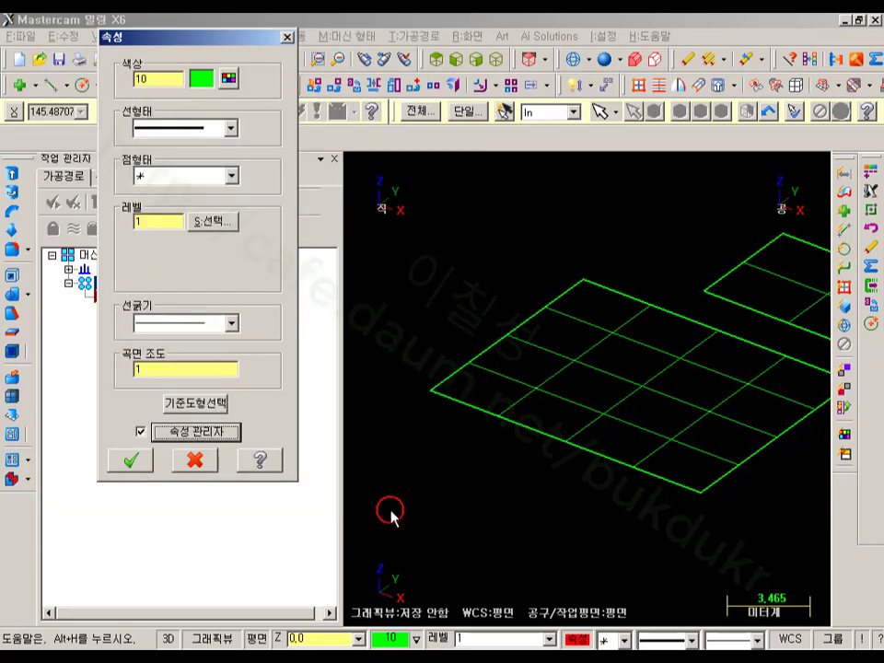
{"action": "left_click", "coordinate": [142, 432]}
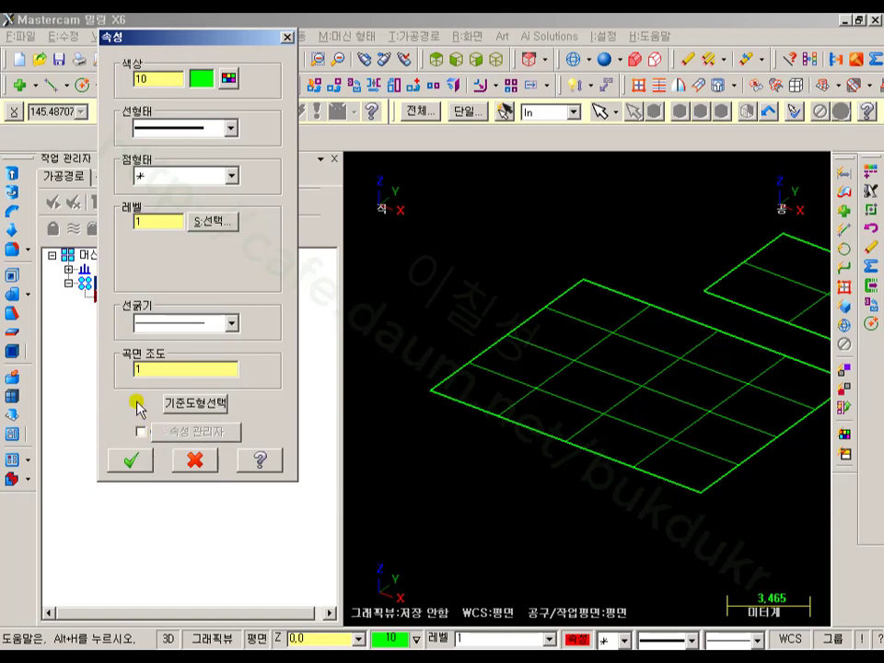
{"action": "left_click", "coordinate": [135, 462]}
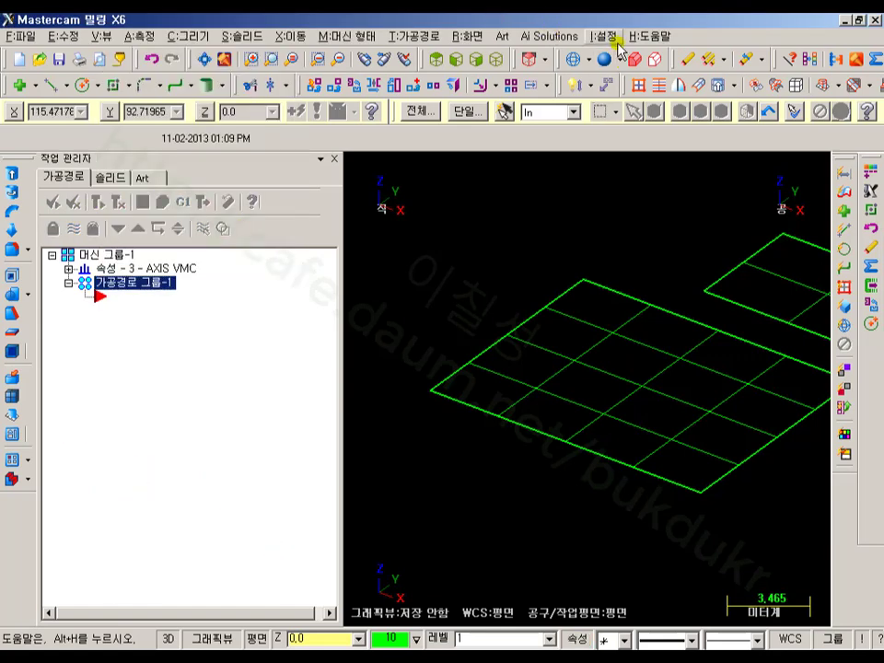
Review the CAD settings in the system configuration, including the entity attribute manager's automatic option, and close it without changing anything.
{"action": "left_click", "coordinate": [612, 37]}
{"action": "left_click", "coordinate": [628, 57]}
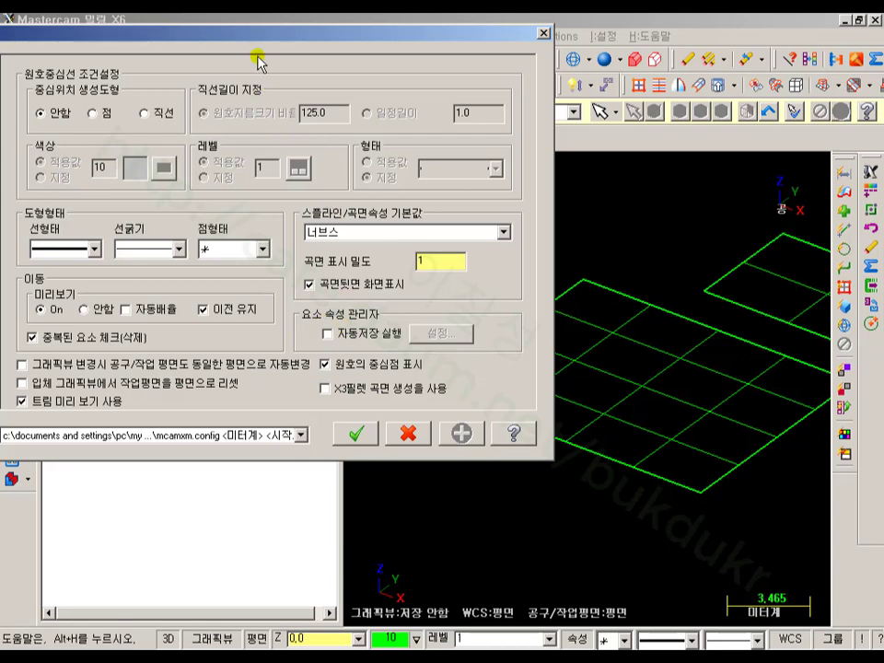
{"action": "left_click_drag", "start_coordinate": [239, 31], "coordinate": [311, 43]}
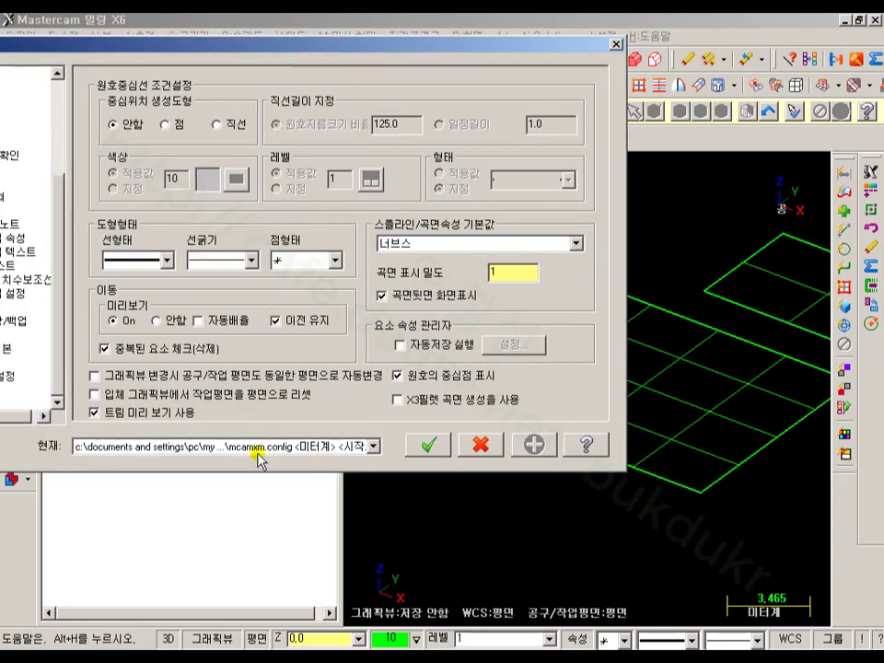
{"action": "left_click", "coordinate": [429, 446]}
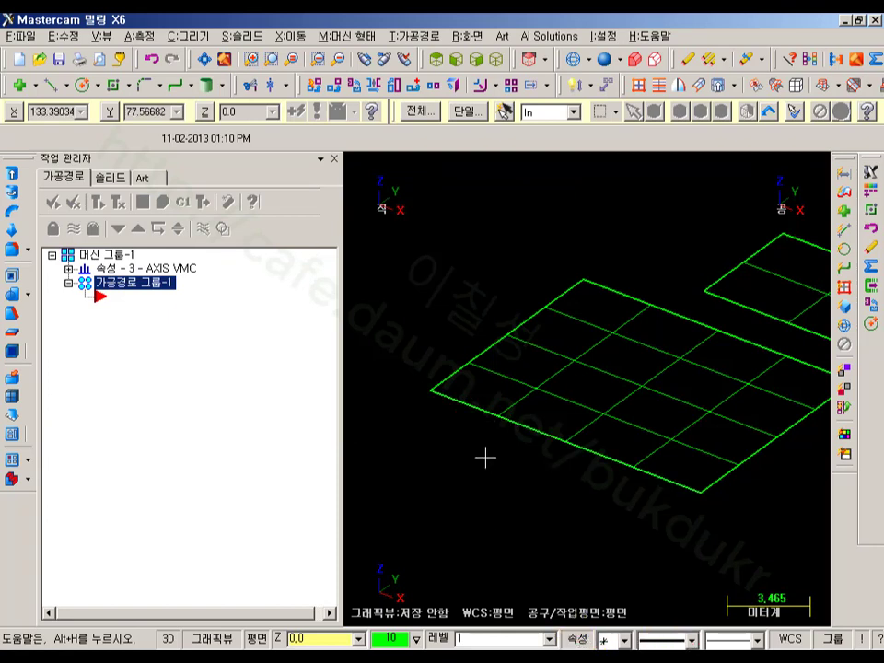
{"action": "left_click", "coordinate": [606, 36]}
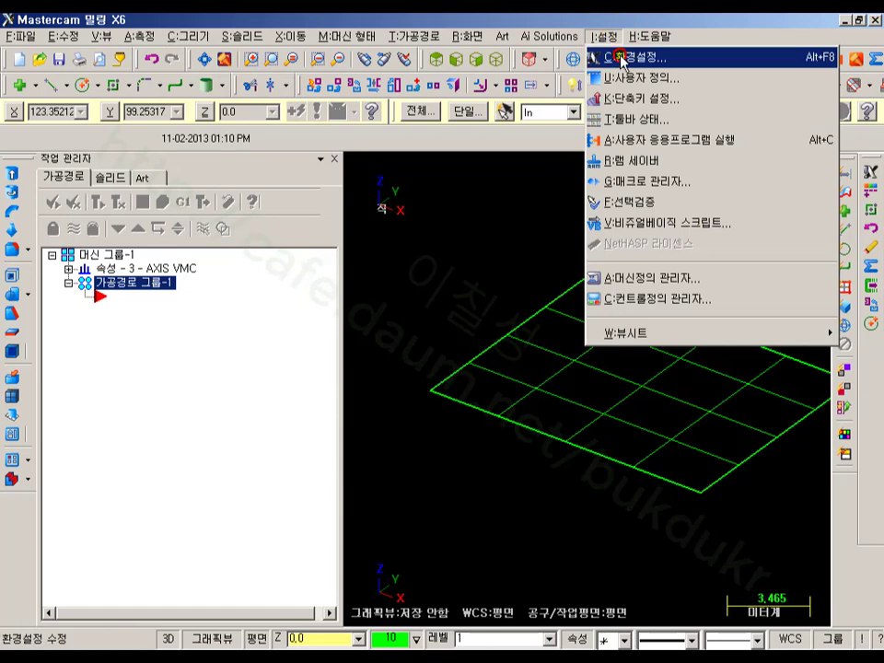
{"action": "left_click", "coordinate": [603, 57]}
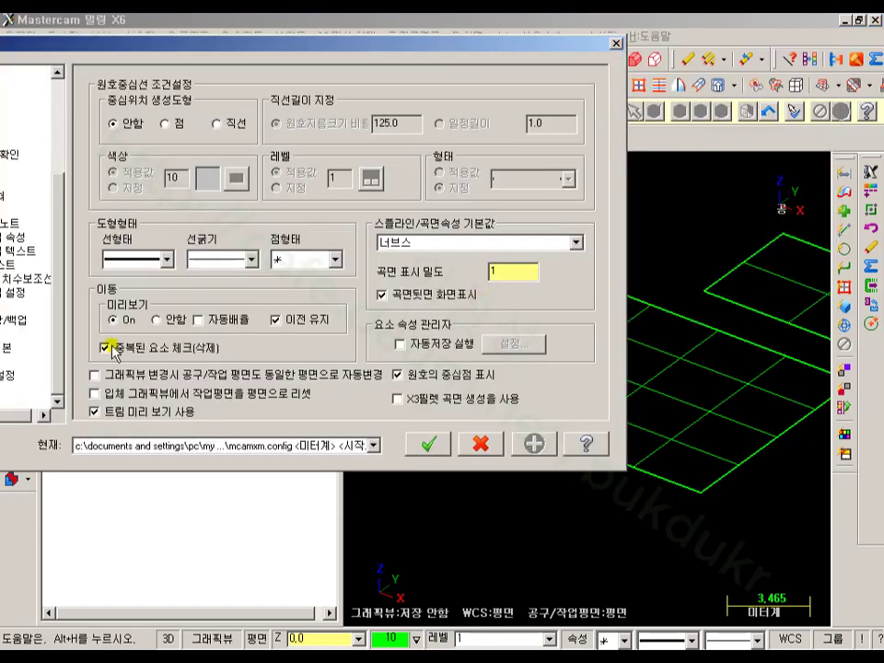
{"action": "left_click", "coordinate": [483, 448]}
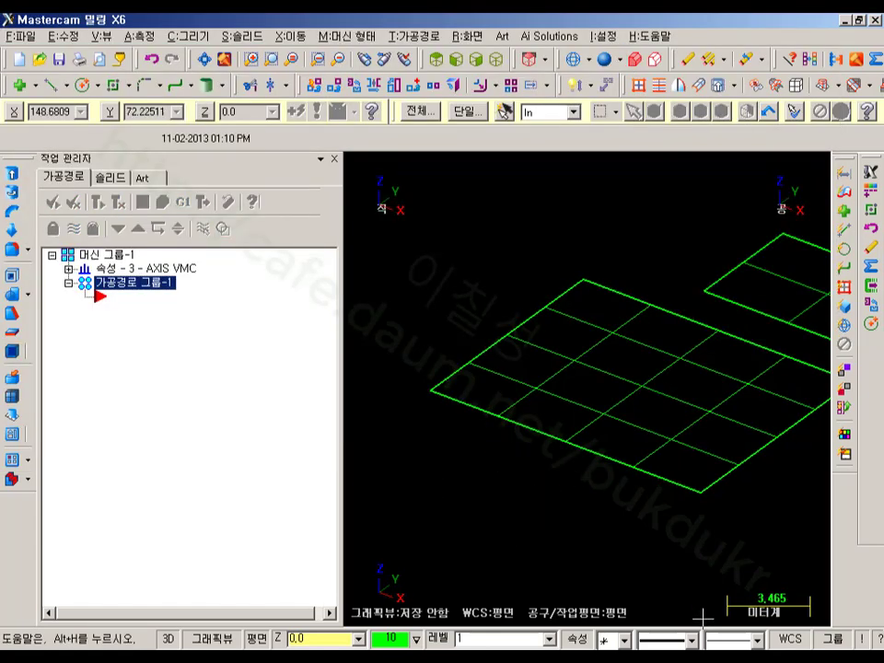
Set the current line width to a thicker line and the current colour to magenta 13.
{"action": "left_click", "coordinate": [732, 638]}
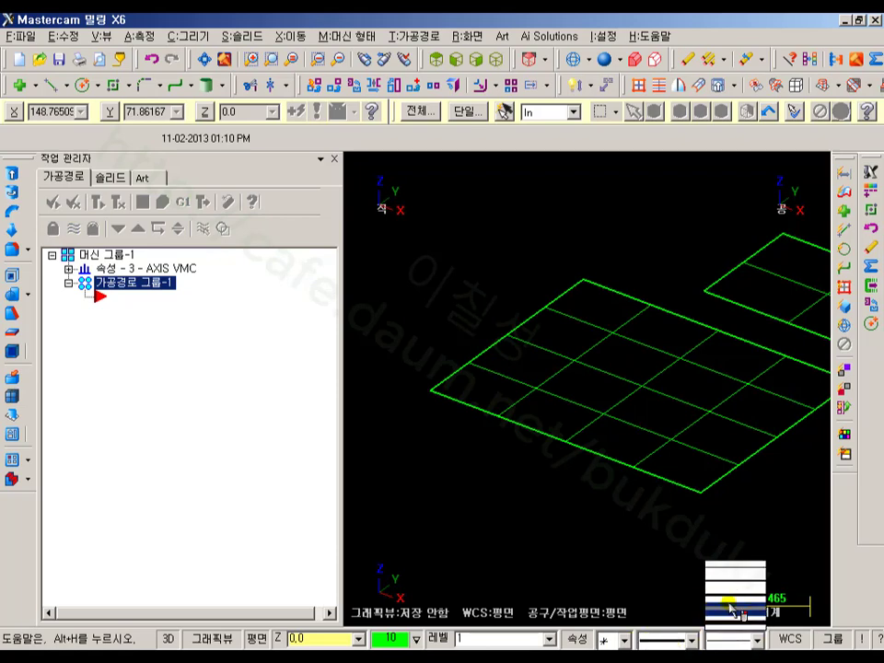
{"action": "left_click", "coordinate": [731, 605]}
{"action": "left_click", "coordinate": [390, 638]}
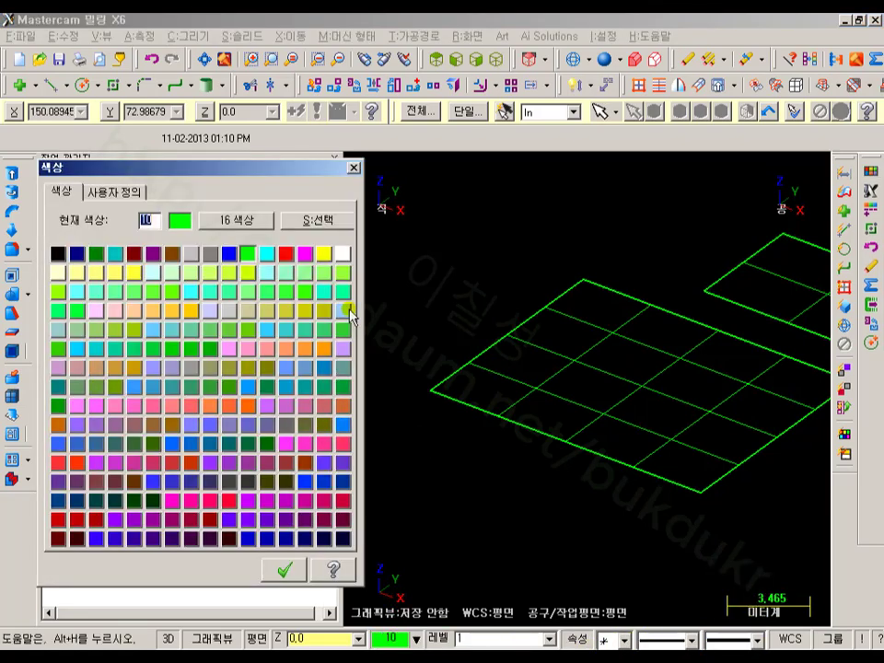
{"action": "left_click", "coordinate": [309, 252]}
{"action": "key", "text": "Return"}
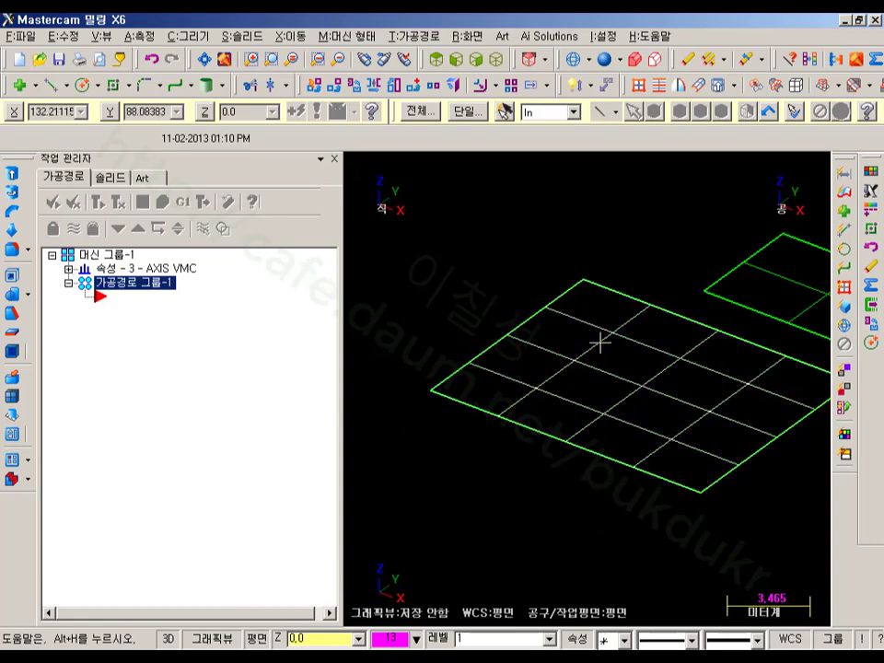
Try enabling the entity attribute manager's automatic option in the CAD settings and review its per-entity colours and widths.
{"action": "left_click", "coordinate": [603, 36]}
{"action": "left_click", "coordinate": [627, 57]}
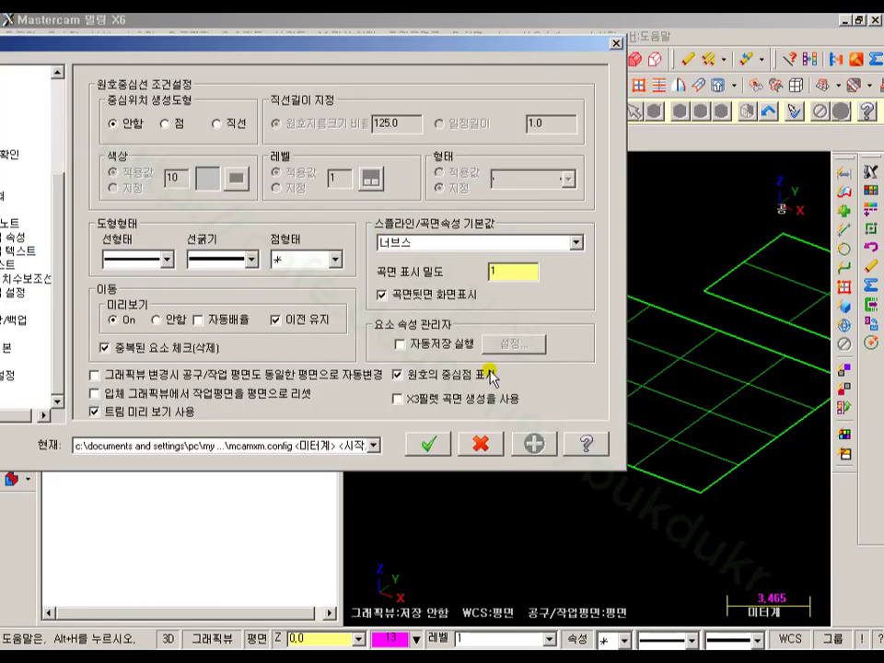
{"action": "left_click", "coordinate": [402, 345]}
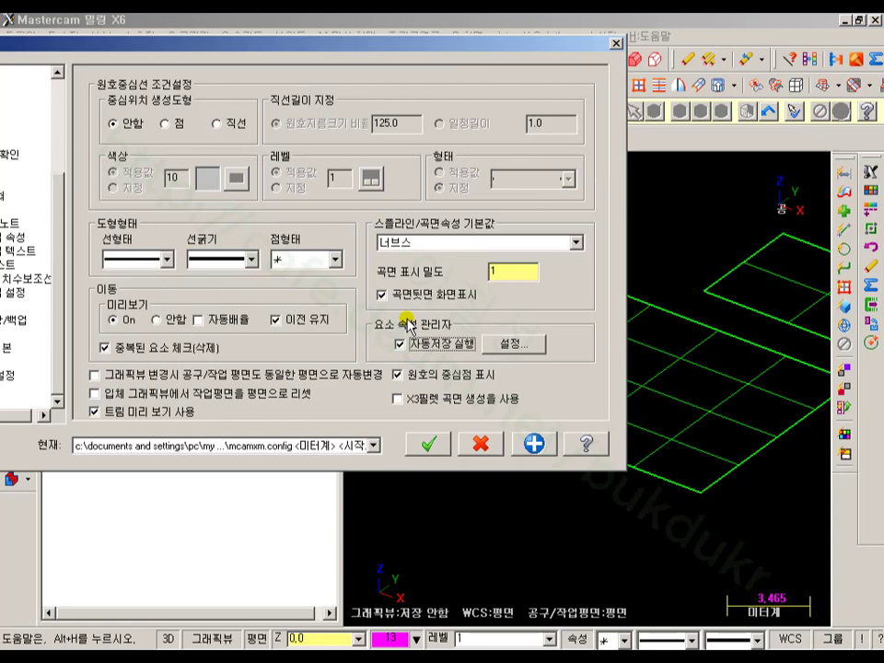
{"action": "left_click", "coordinate": [512, 341]}
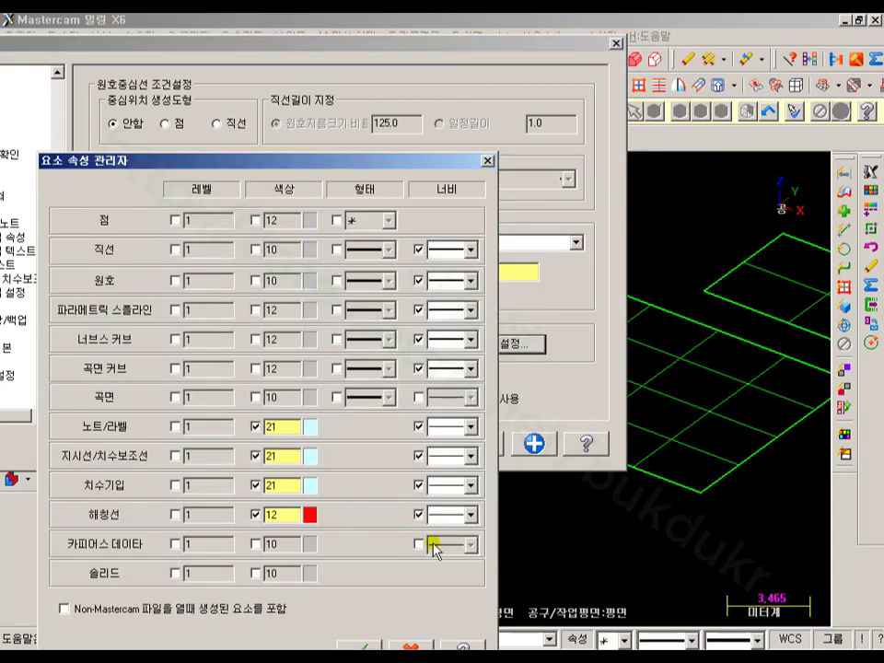
{"action": "left_click", "coordinate": [376, 646]}
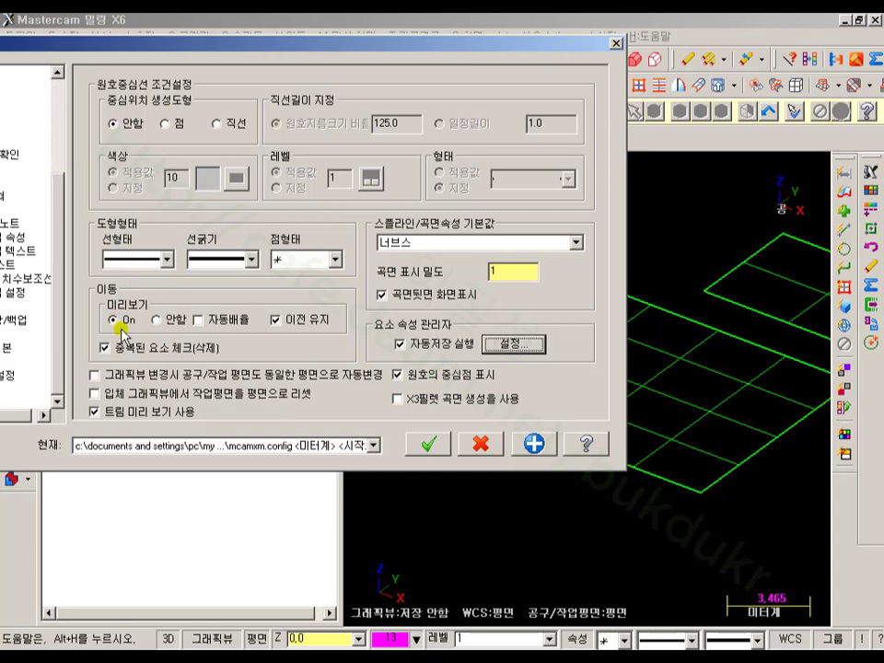
Try the options for planes following the graphics view and resetting to top in isometric, clear both and cancel the configuration.
{"action": "left_click_drag", "start_coordinate": [92, 44], "coordinate": [271, 37]}
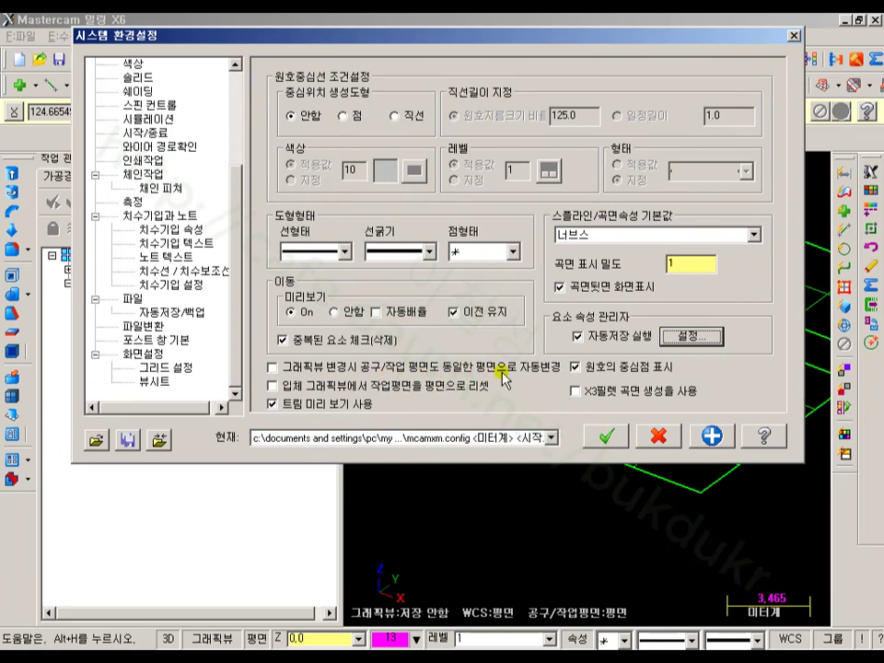
{"action": "left_click", "coordinate": [273, 367]}
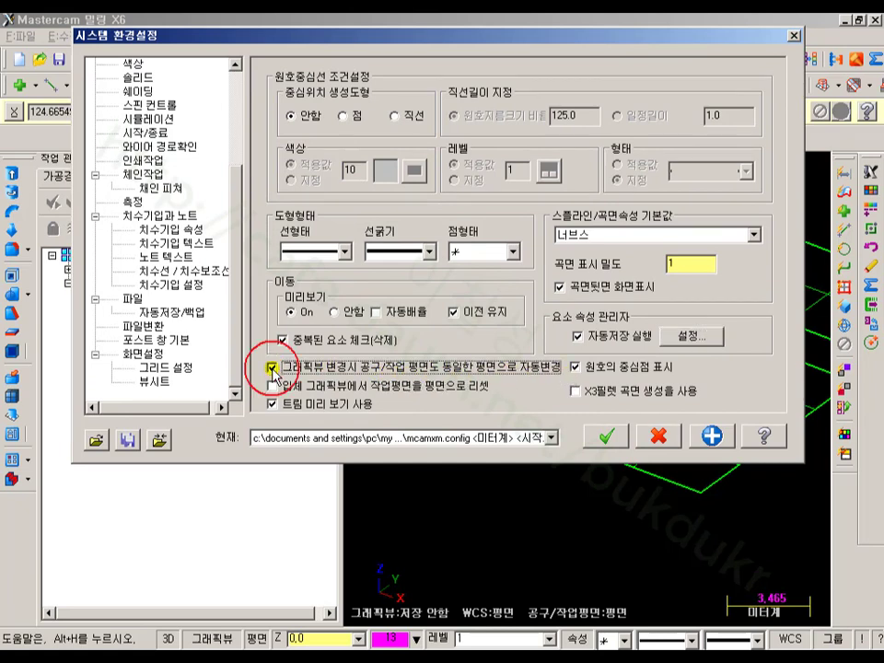
{"action": "left_click", "coordinate": [396, 389]}
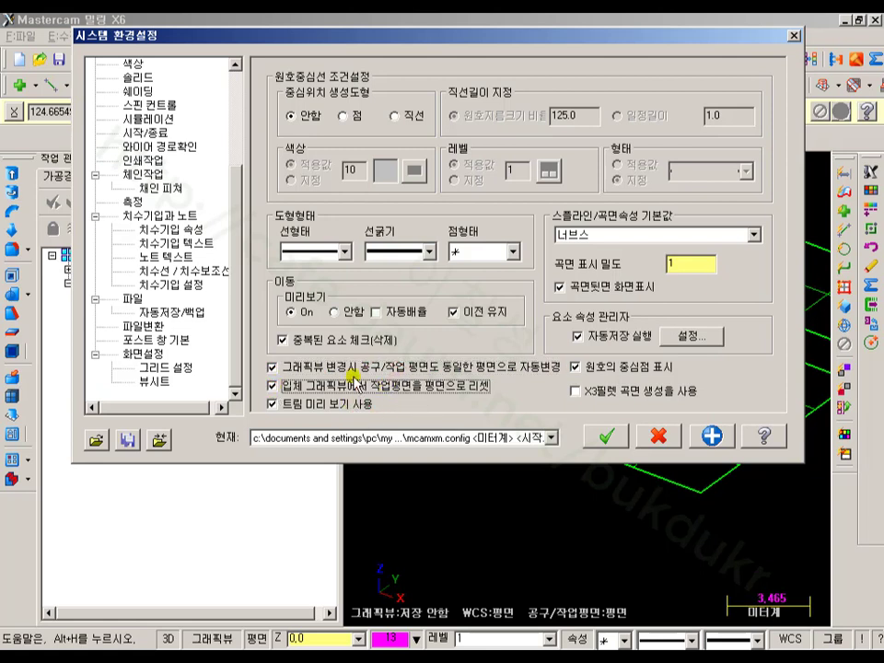
{"action": "left_click", "coordinate": [272, 367]}
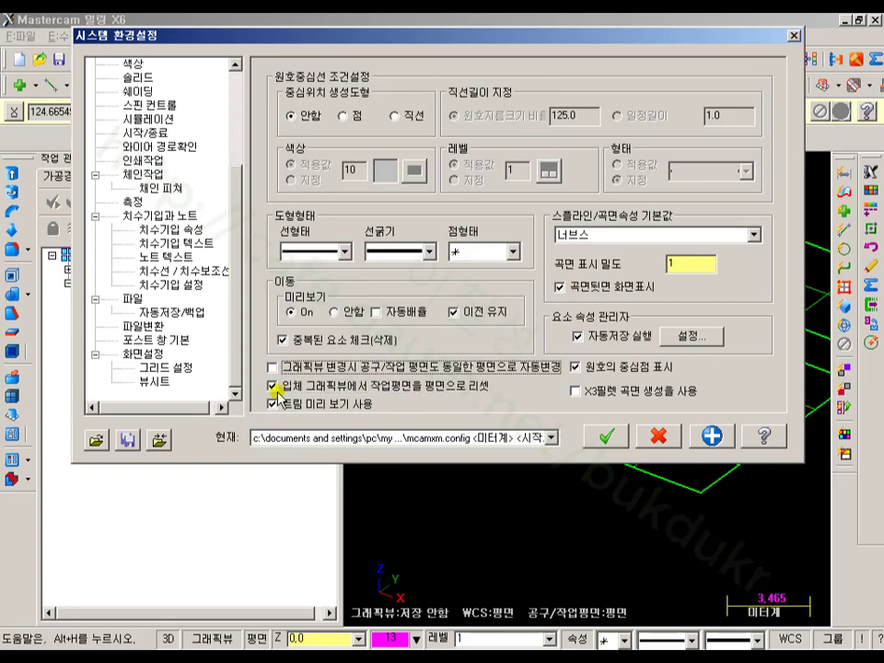
{"action": "left_click", "coordinate": [273, 386]}
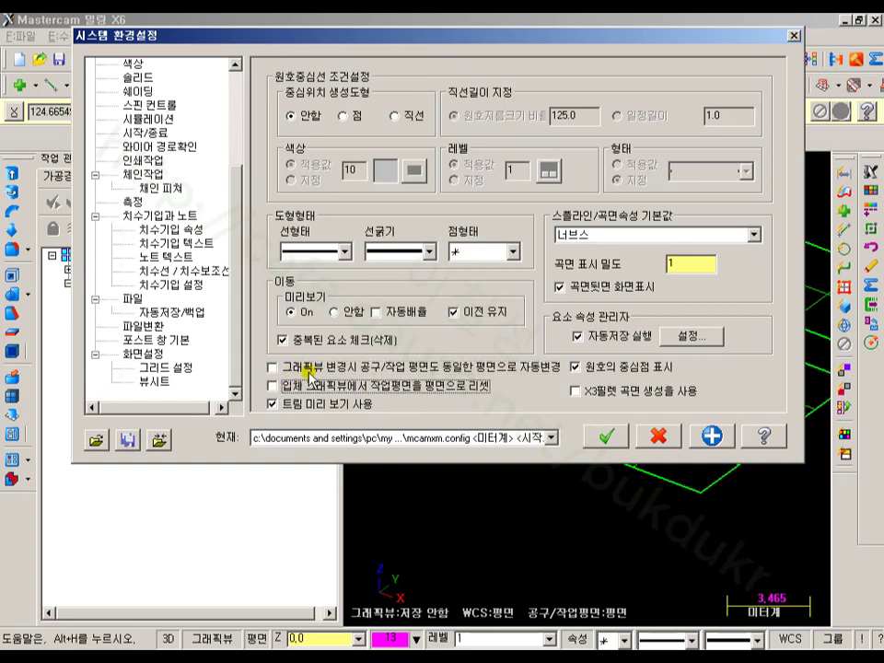
{"action": "left_click", "coordinate": [660, 434]}
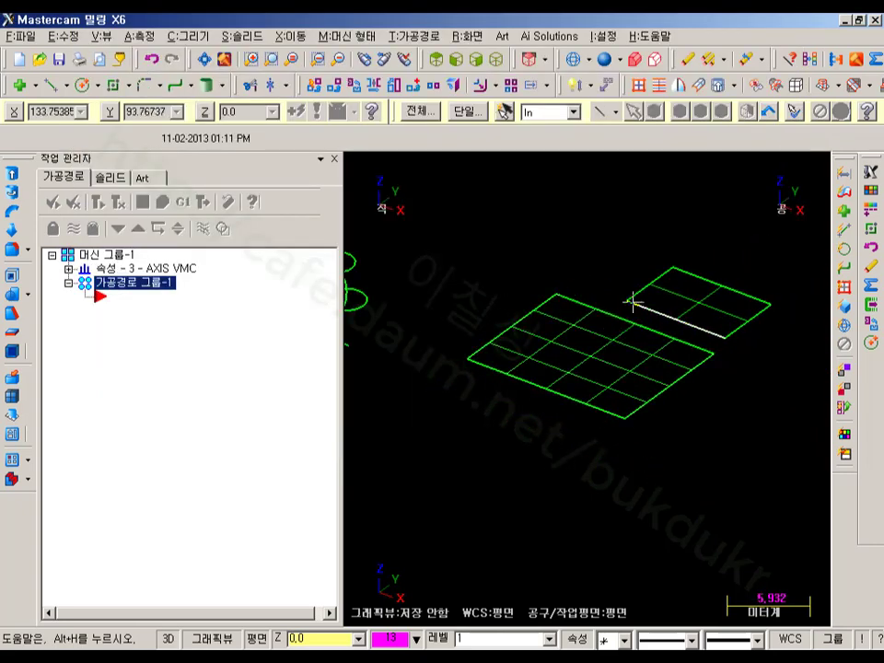
Switch the graphics view to front and isometric, checking whether the tool and construction planes follow.
{"action": "scroll", "coordinate": [633, 302], "scroll_direction": "down", "scroll_amount": 3}
{"action": "scroll", "coordinate": [475, 294], "scroll_direction": "up", "scroll_amount": 3}
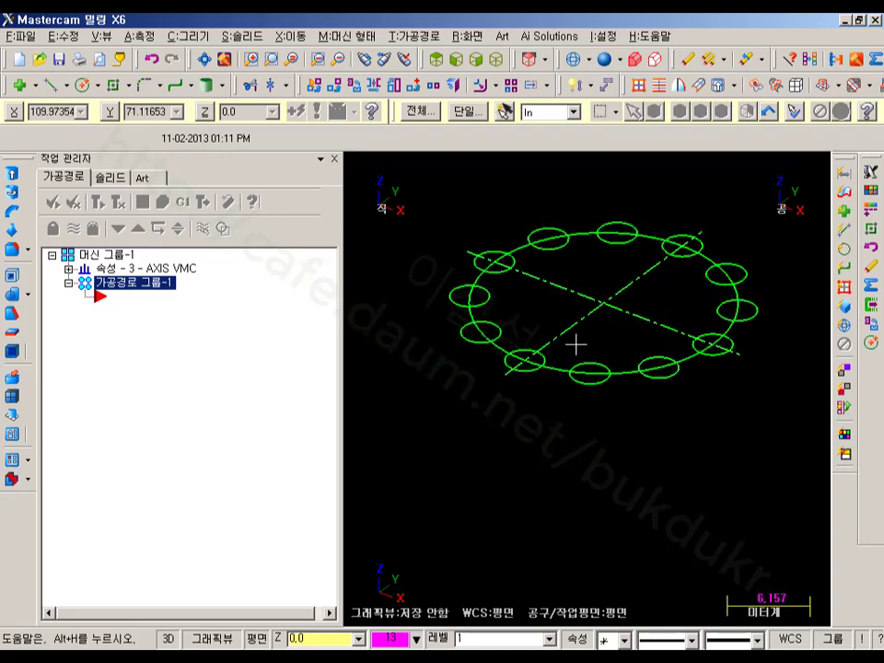
{"action": "left_click", "coordinate": [458, 61]}
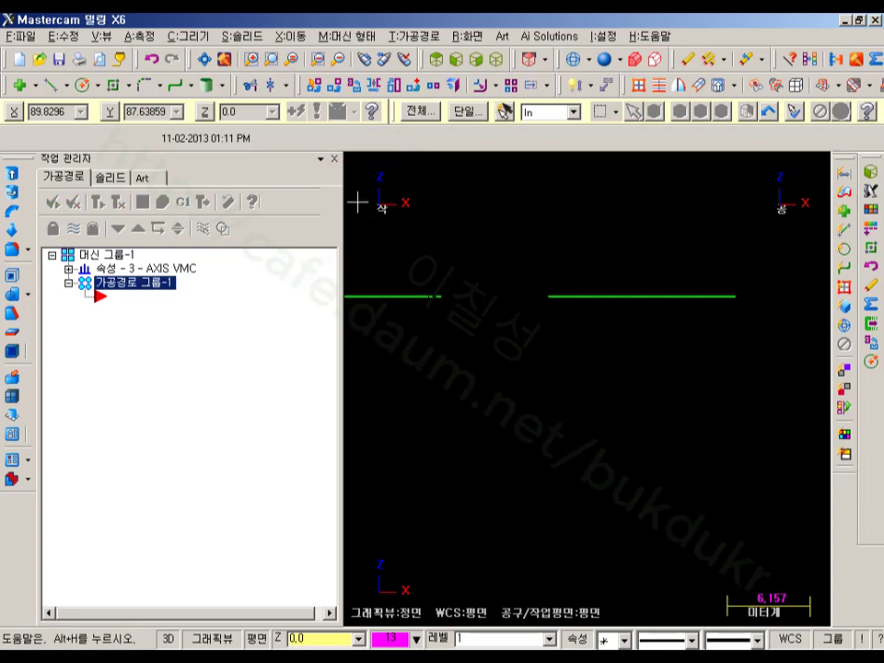
{"action": "left_click", "coordinate": [496, 59]}
Enable planes automatically matching the graphics view and resetting the construction plane to top in isometric, and accept the configuration.
{"action": "left_click", "coordinate": [603, 37]}
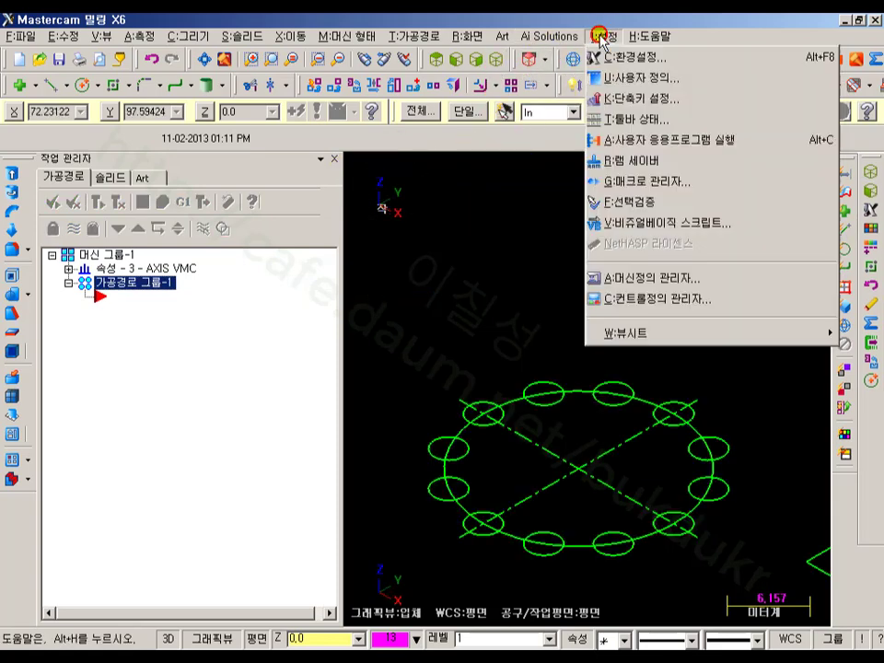
{"action": "mouse_move", "coordinate": [648, 36]}
{"action": "left_click", "coordinate": [599, 57]}
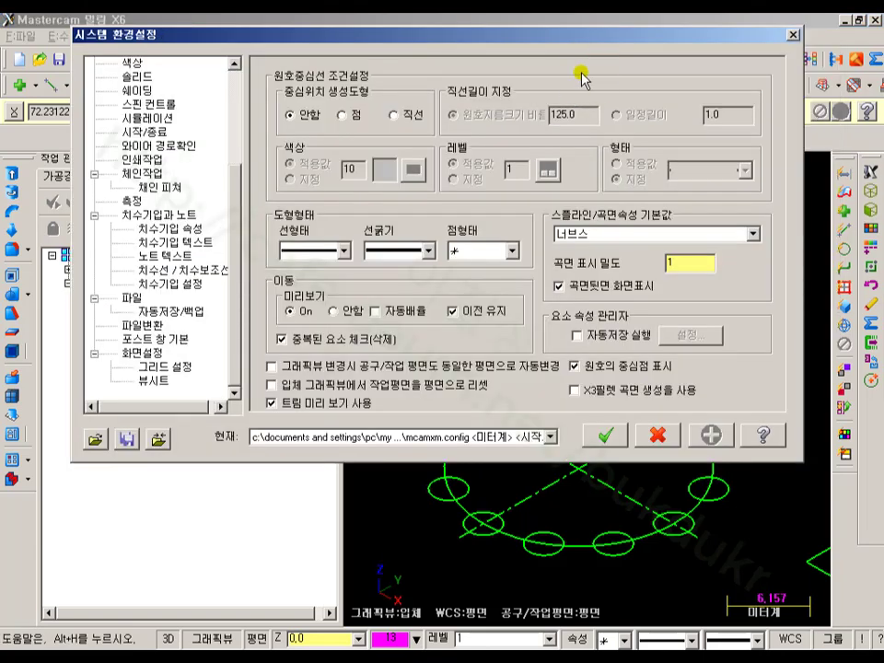
{"action": "left_click", "coordinate": [271, 366]}
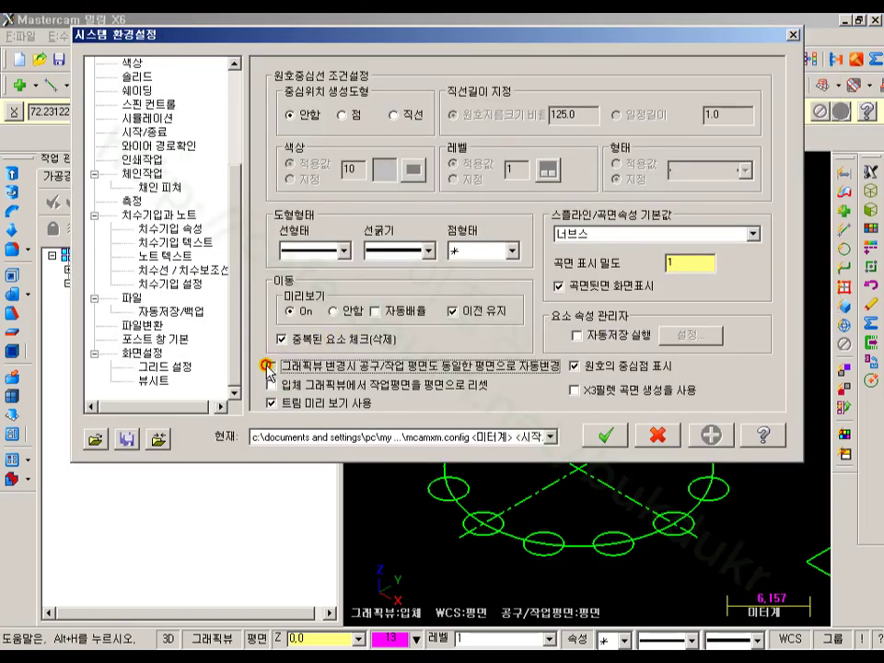
{"action": "left_click", "coordinate": [270, 385]}
{"action": "left_click", "coordinate": [605, 435]}
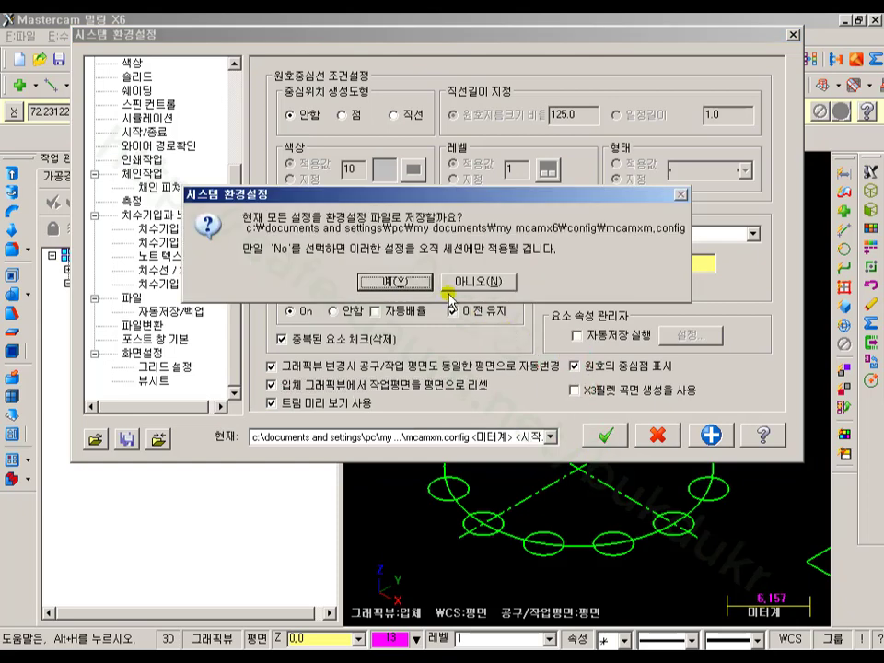
{"action": "left_click", "coordinate": [453, 278]}
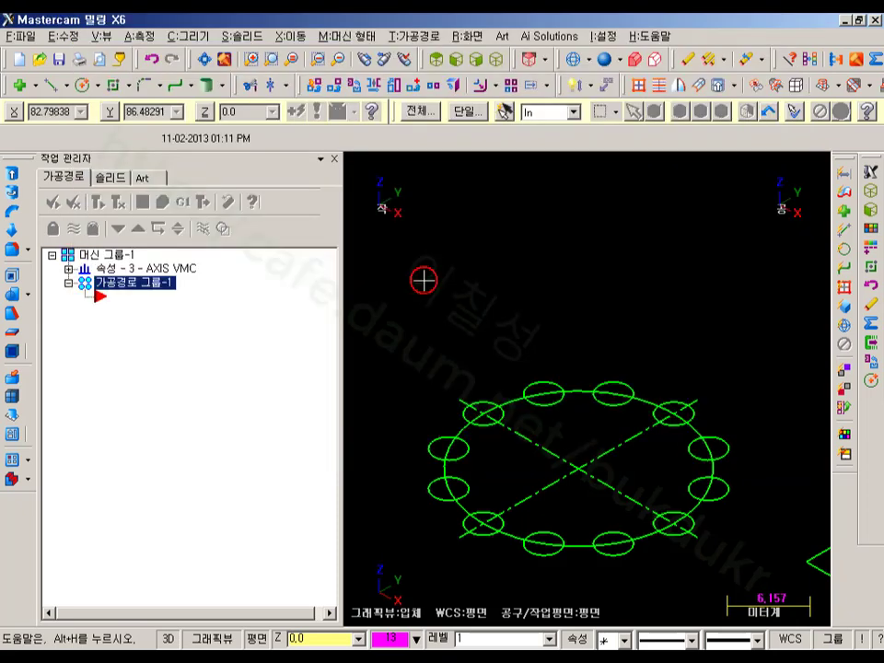
Switch among front, top and right-side views to examine how the tool and construction planes respond to each graphics view.
{"action": "left_click", "coordinate": [456, 60]}
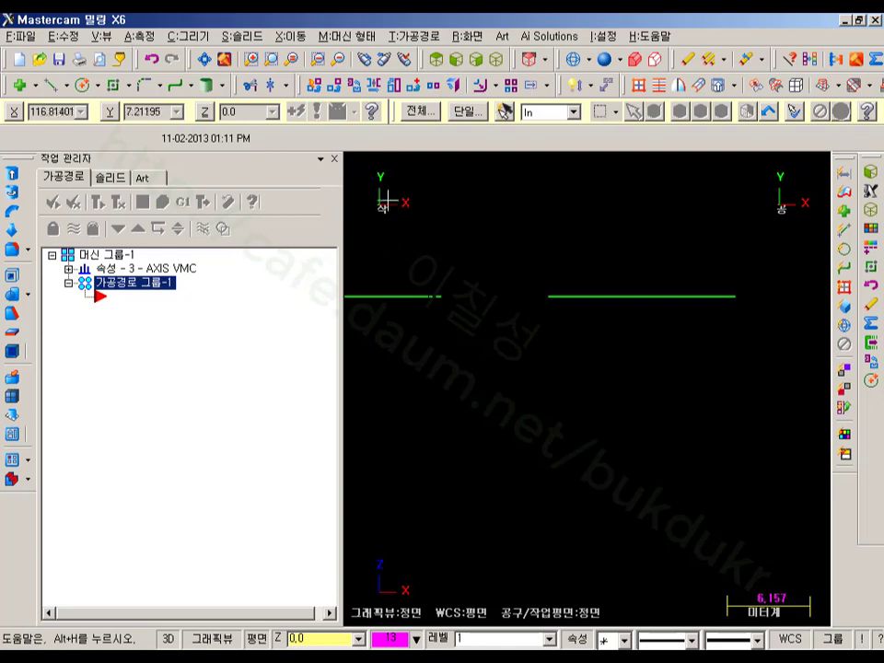
{"action": "left_click", "coordinate": [436, 60]}
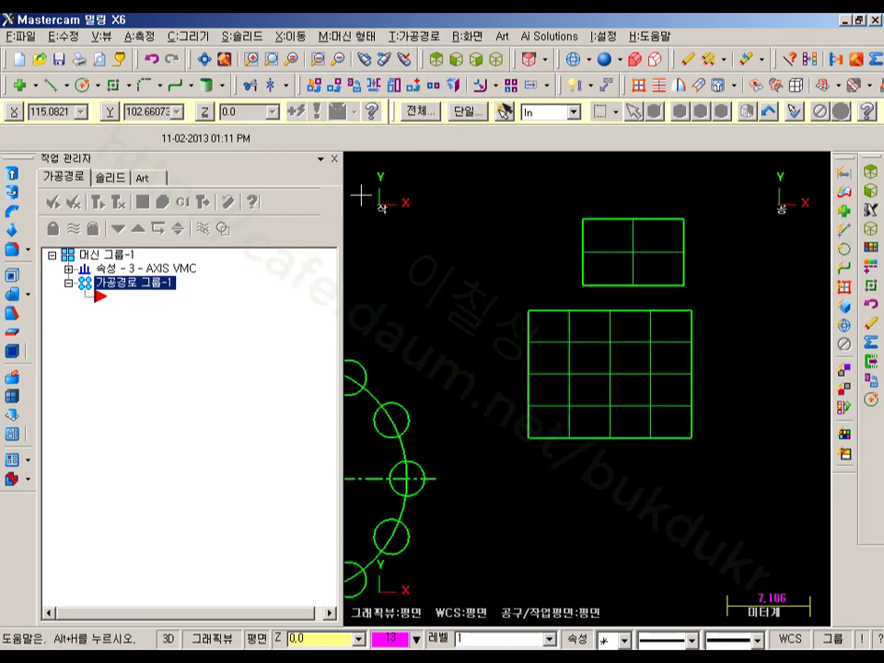
{"action": "left_click", "coordinate": [478, 58]}
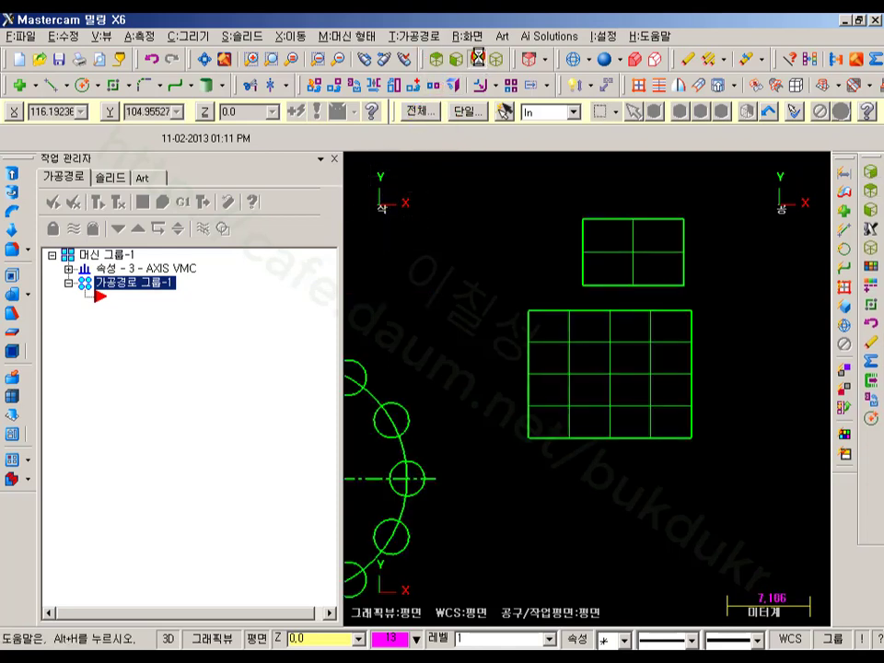
{"action": "left_click", "coordinate": [456, 61]}
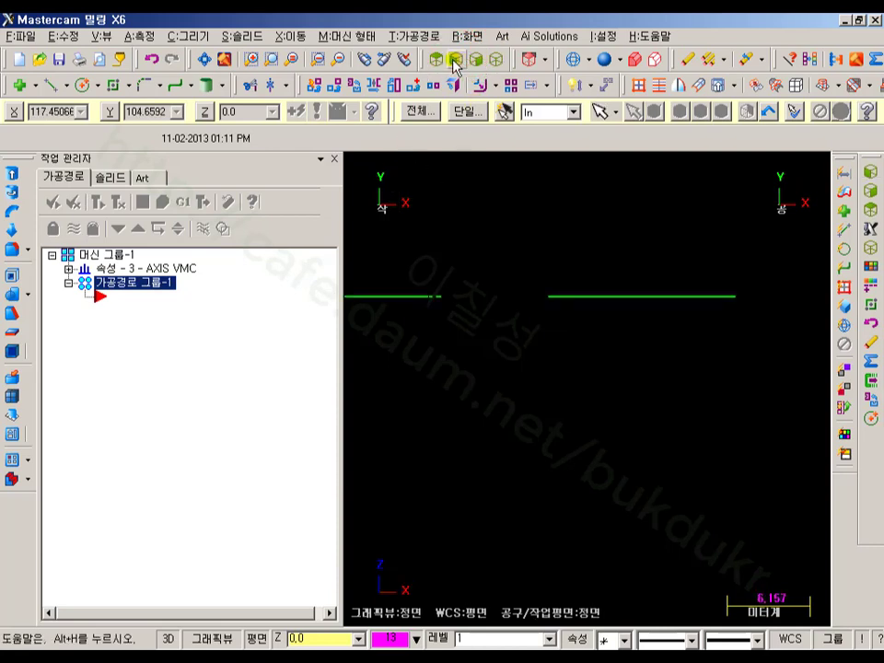
{"action": "left_click", "coordinate": [437, 60]}
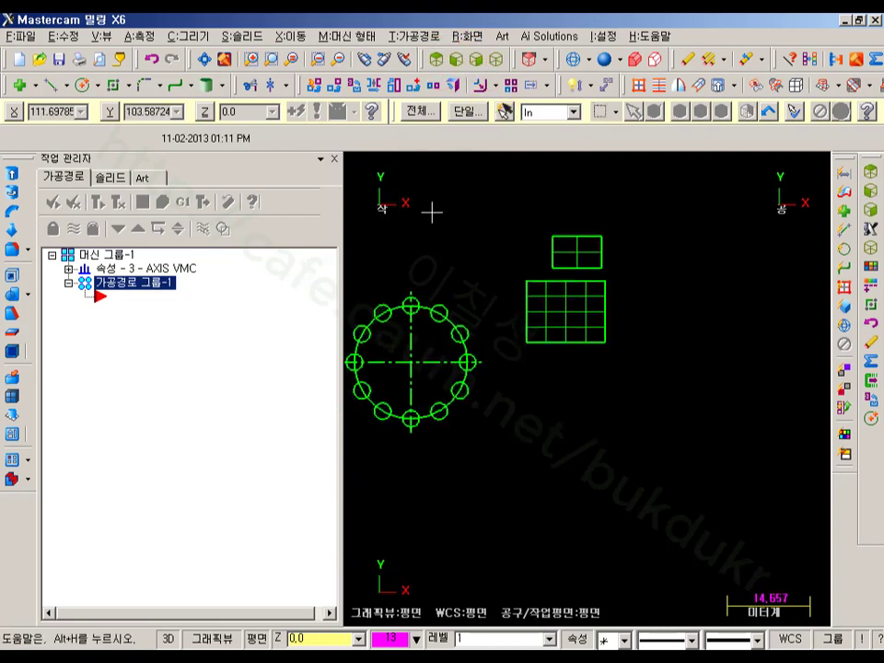
Rotate the circle pattern and both surfaces to a free tilted view and check the tool and construction planes.
{"action": "left_click", "coordinate": [548, 61]}
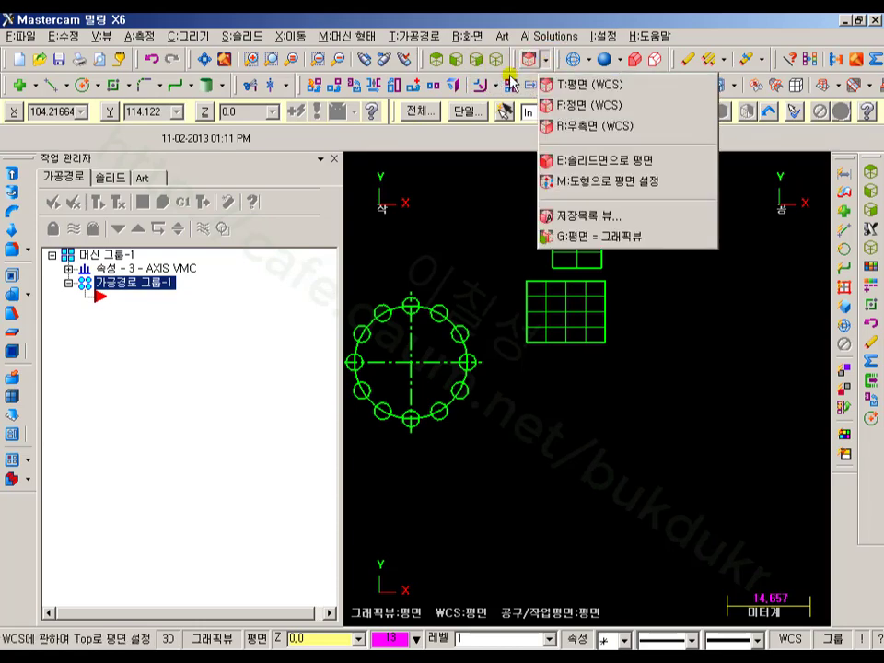
{"action": "mouse_move", "coordinate": [510, 273]}
{"action": "middle_mouse_down"}
{"action": "mouse_move", "coordinate": [533, 271]}
{"action": "mouse_move", "coordinate": [504, 267]}
{"action": "middle_mouse_up"}
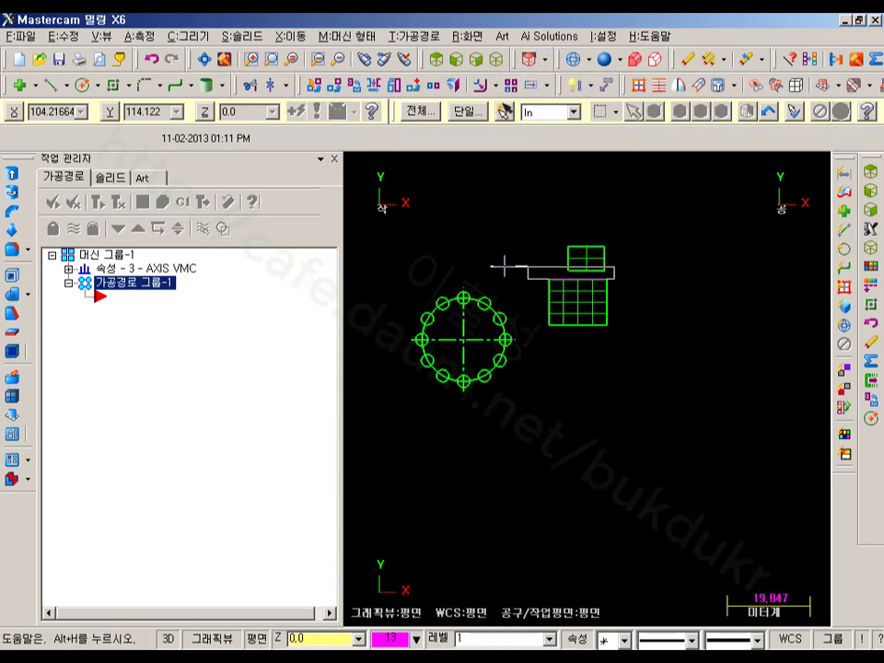
{"action": "scroll", "coordinate": [469, 262], "scroll_direction": "up", "scroll_amount": 2}
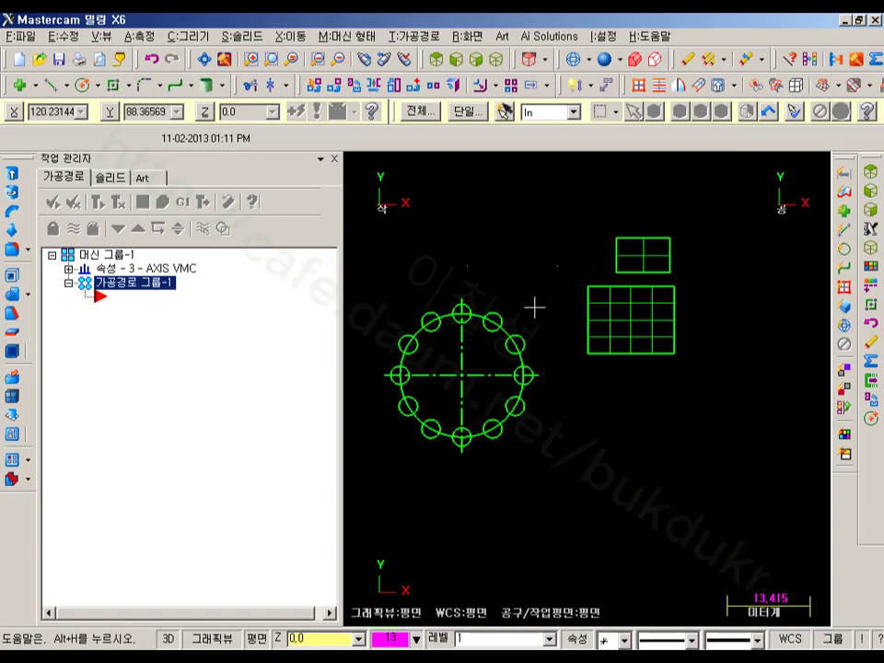
{"action": "middle_click_drag", "start_coordinate": [534, 307], "coordinate": [586, 225]}
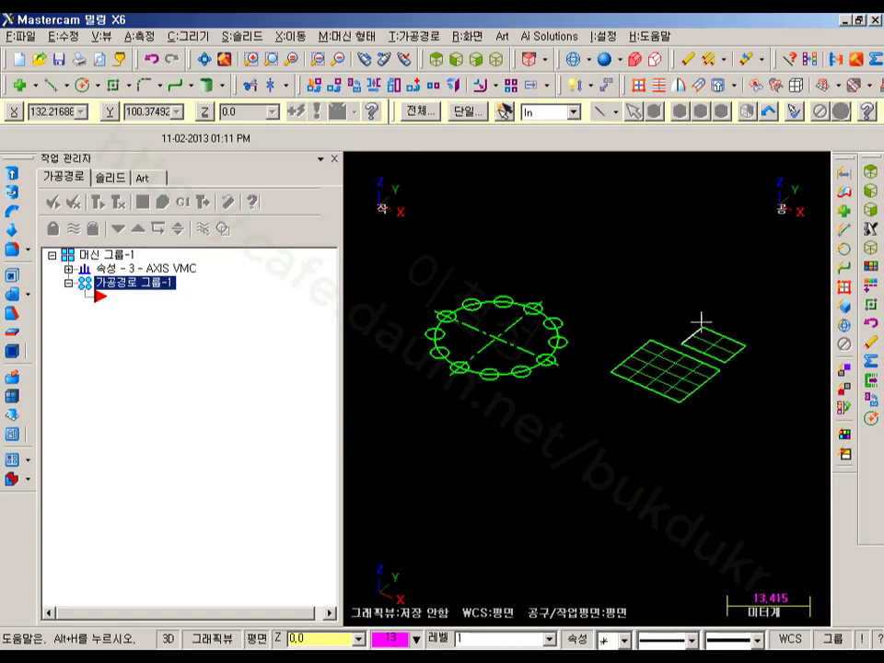
Disable automatic matching of planes to the graphics view and resetting the construction plane to top in isometric in the system configuration.
{"action": "left_click", "coordinate": [611, 42]}
{"action": "left_click", "coordinate": [592, 55]}
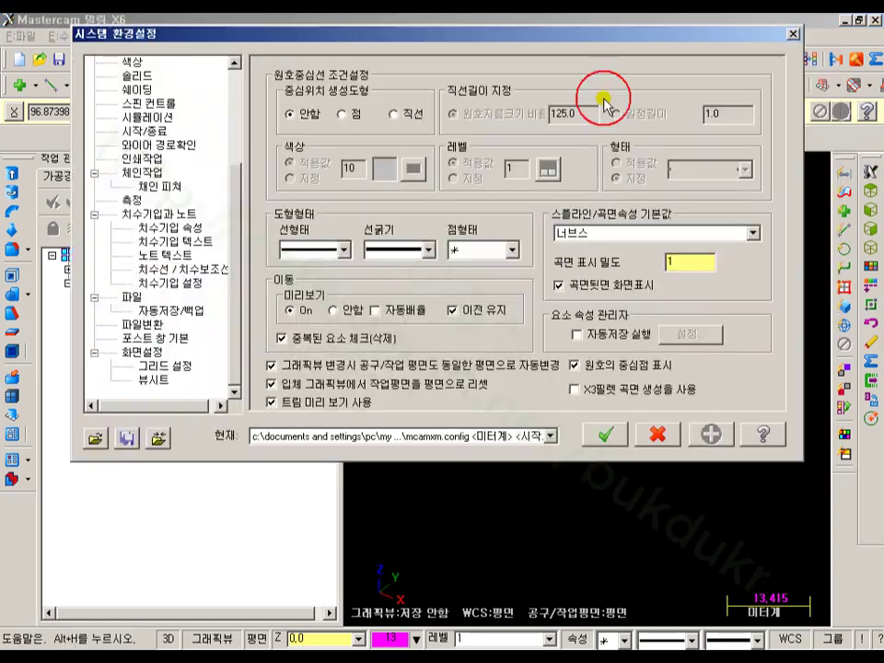
{"action": "left_click", "coordinate": [276, 368]}
{"action": "left_click", "coordinate": [276, 384]}
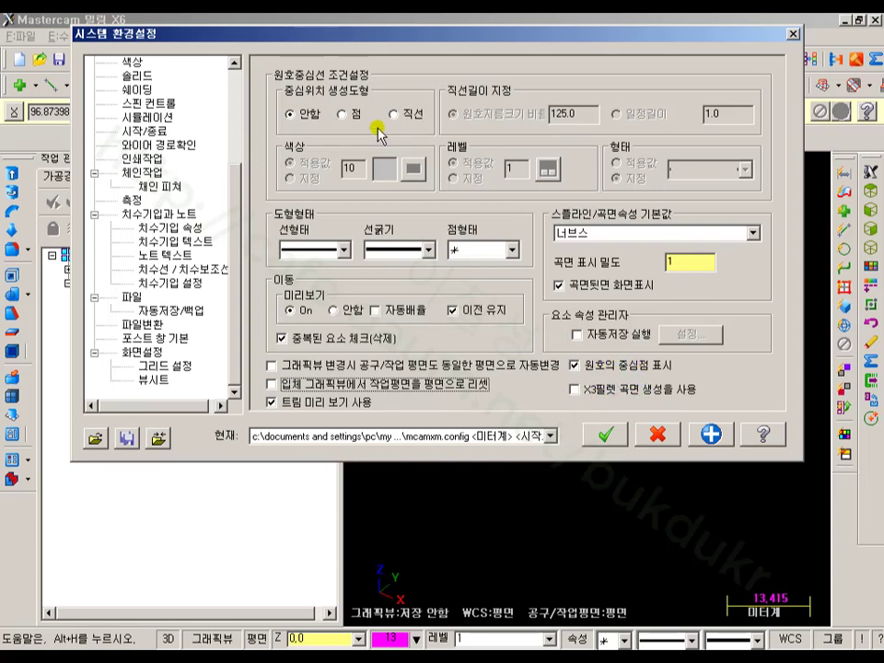
Examine the toolpath configuration settings, including the feed rate lock option and the available setup sheet programs.
{"action": "scroll", "coordinate": [239, 88], "scroll_direction": "up", "scroll_amount": 4}
{"action": "left_click", "coordinate": [140, 75]}
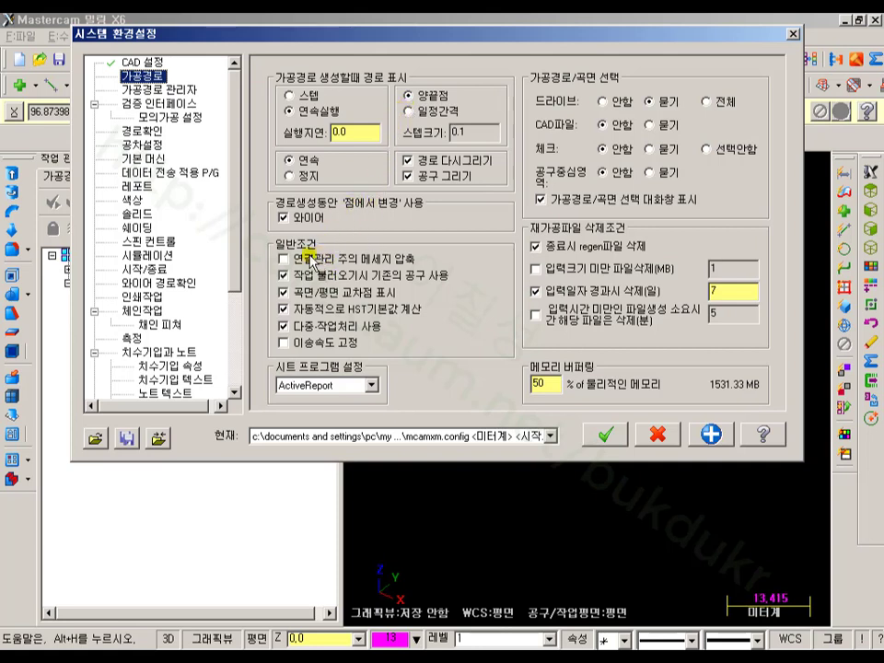
{"action": "left_click", "coordinate": [286, 344]}
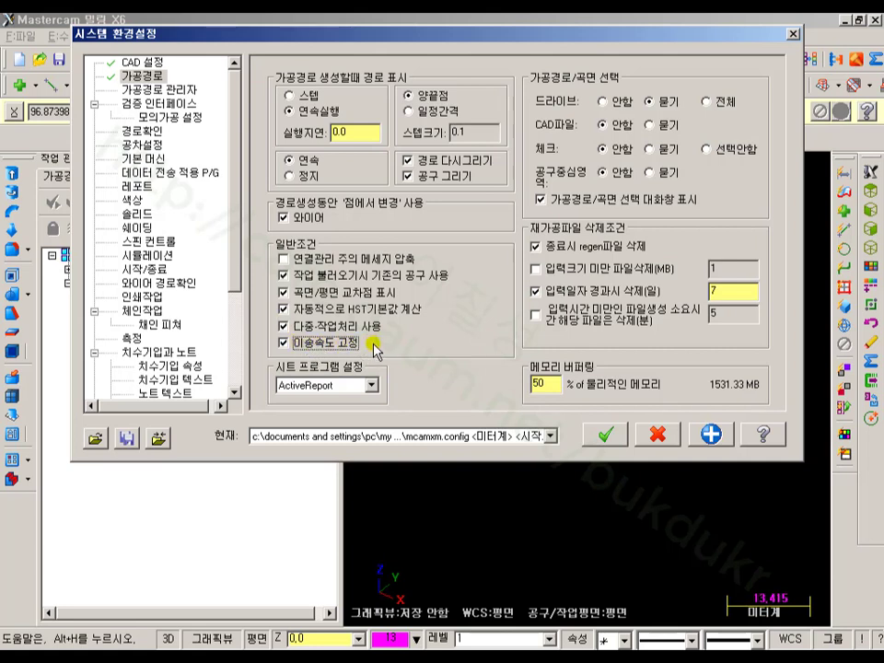
{"action": "left_click", "coordinate": [282, 345]}
{"action": "left_click", "coordinate": [371, 386]}
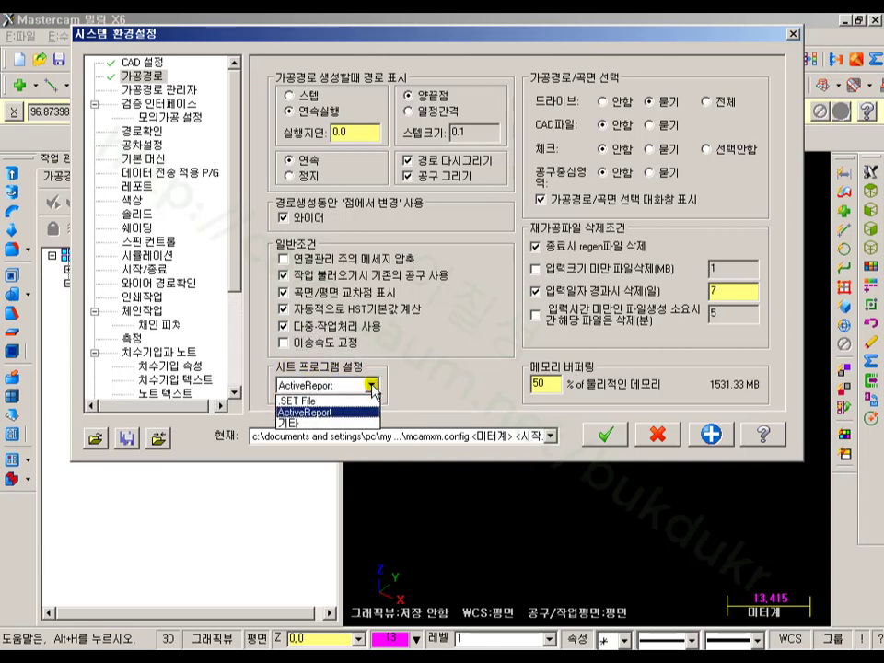
{"action": "left_click", "coordinate": [373, 388]}
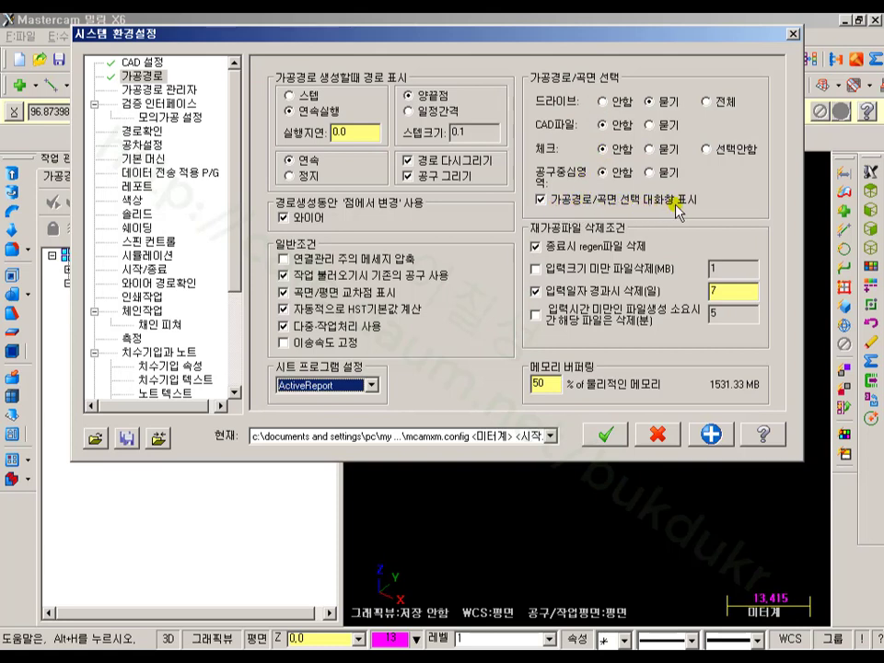
Disable display of the toolpath/surface selection dialog, set memory buffering to 80% of physical memory, and accept the configuration.
{"action": "left_click", "coordinate": [542, 199]}
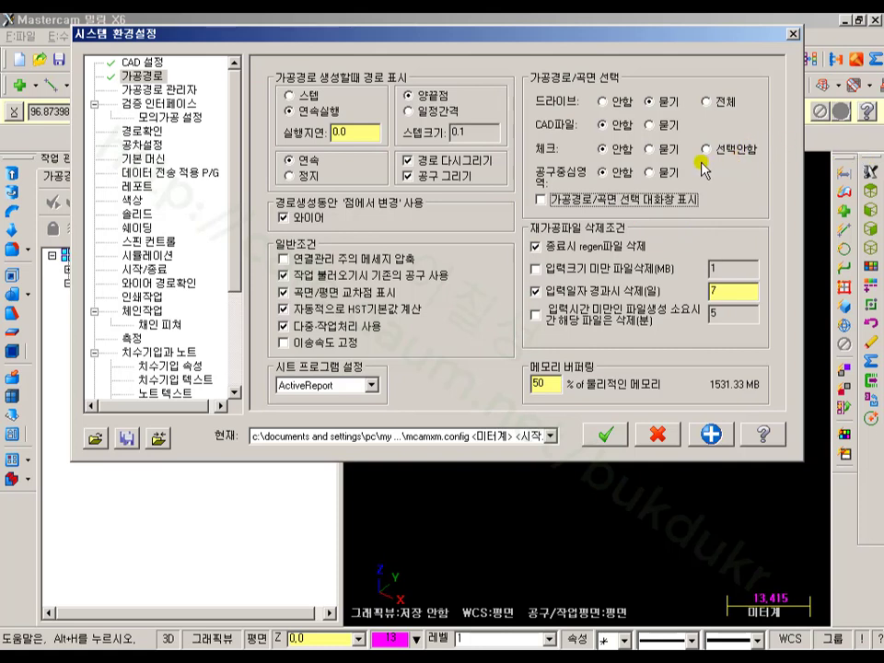
{"action": "left_click", "coordinate": [536, 245]}
{"action": "double_click", "coordinate": [554, 383]}
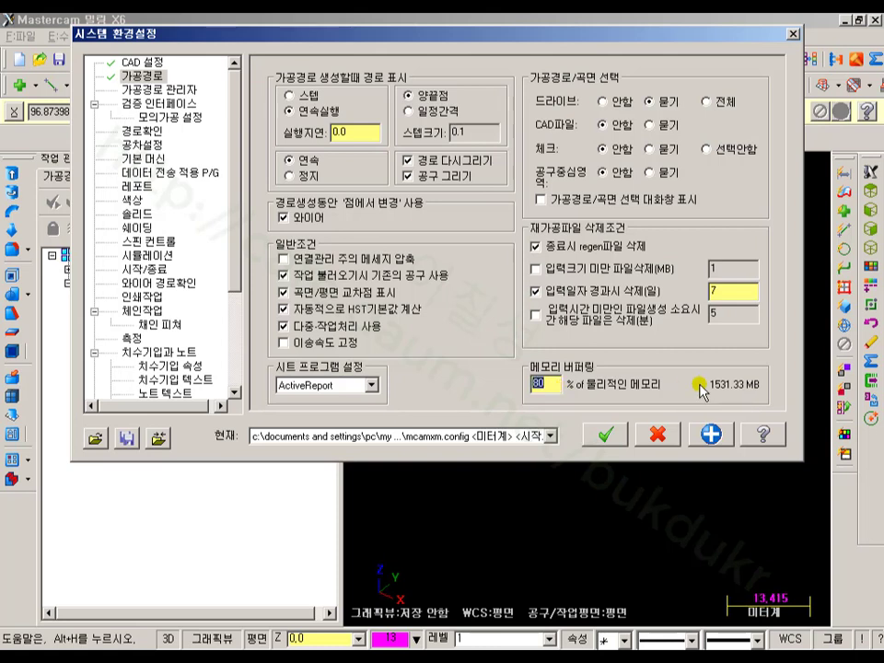
{"action": "left_click", "coordinate": [651, 383]}
{"action": "left_click", "coordinate": [545, 385]}
{"action": "left_click", "coordinate": [623, 431]}
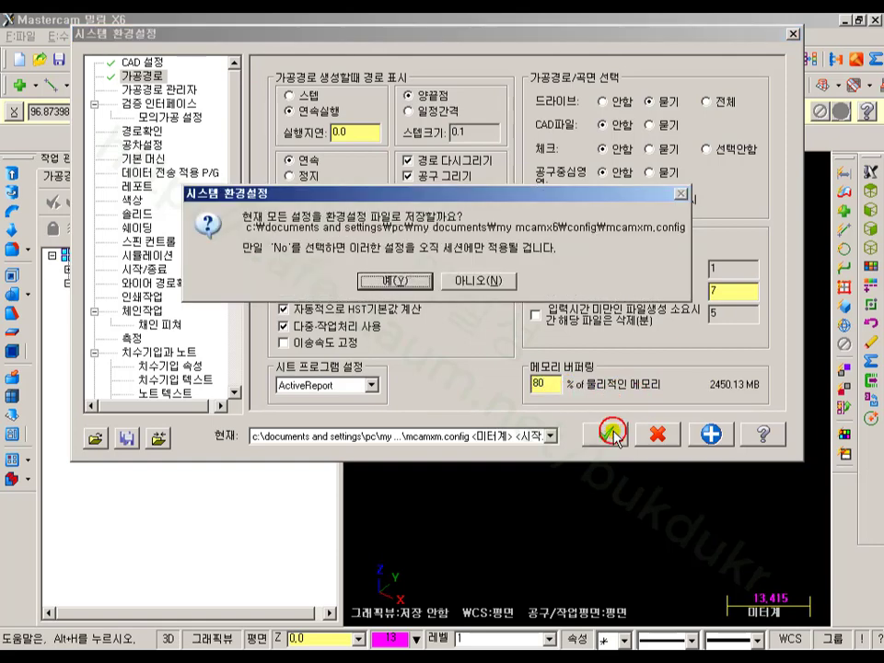
{"action": "left_click", "coordinate": [444, 278]}
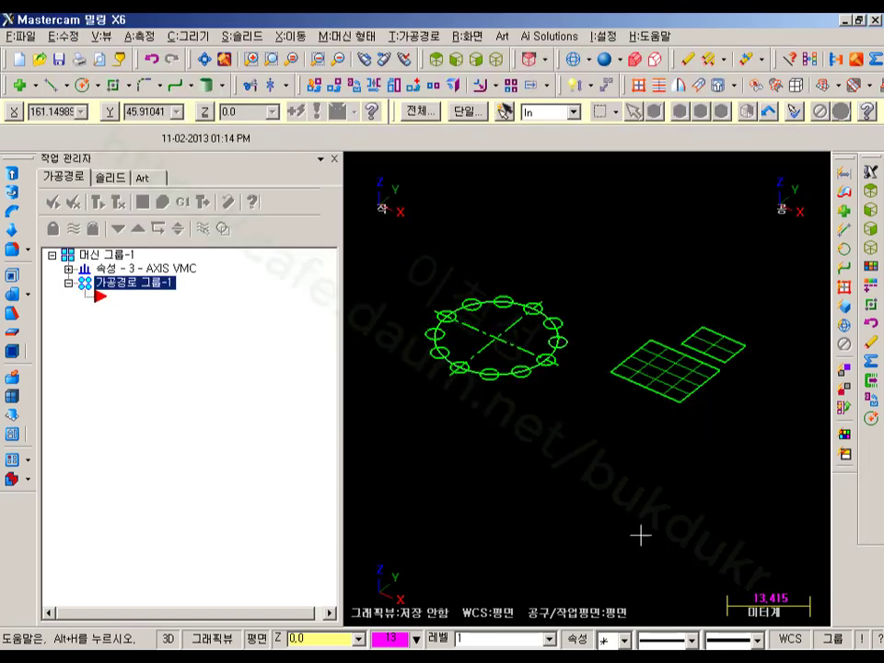
Examine the toolpath manager naming settings and compare the machine and toolpath group names with the operations tree.
{"action": "left_click", "coordinate": [604, 37]}
{"action": "left_click", "coordinate": [624, 58]}
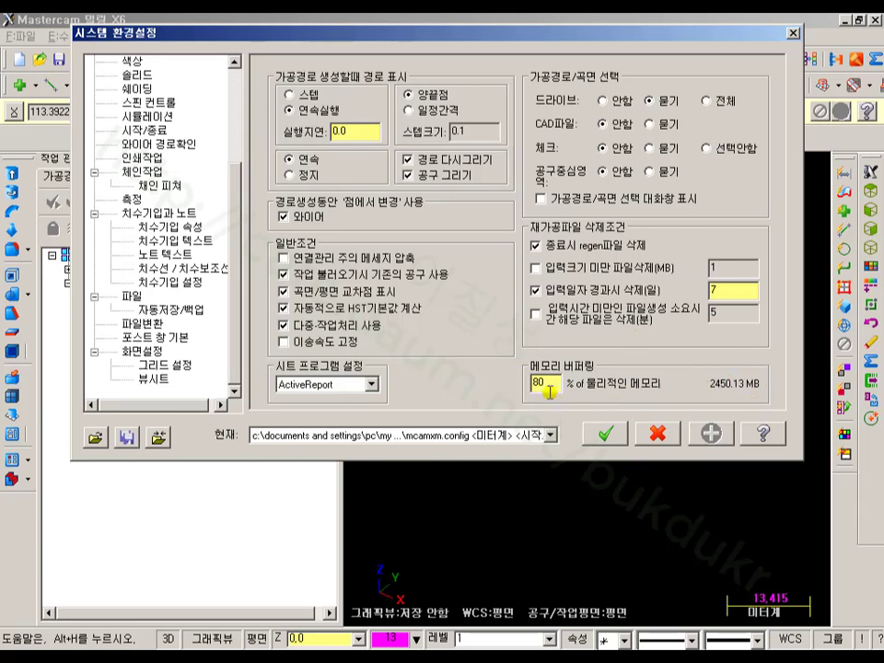
{"action": "scroll", "coordinate": [175, 60], "scroll_direction": "up", "scroll_amount": 4}
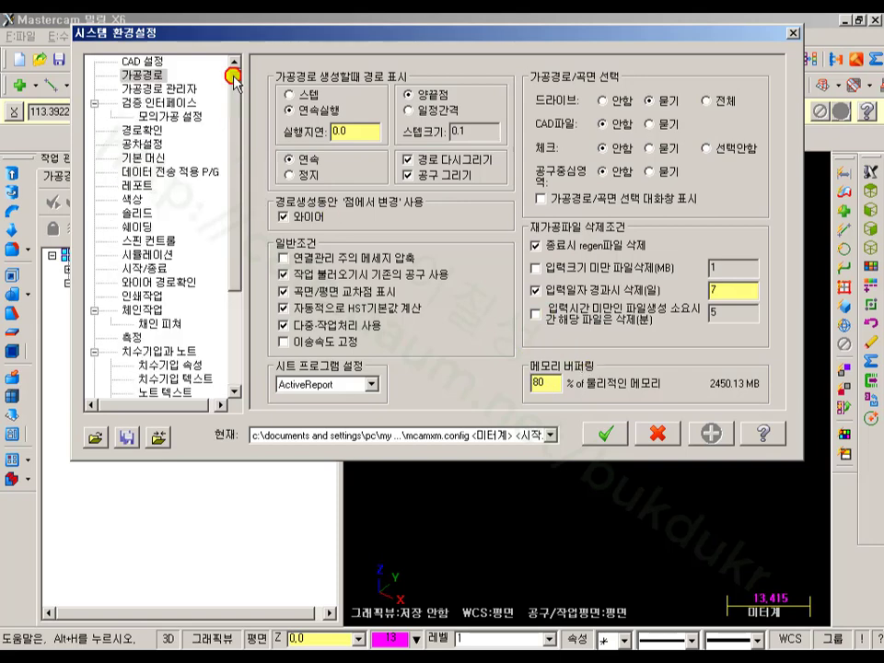
{"action": "left_click", "coordinate": [152, 90]}
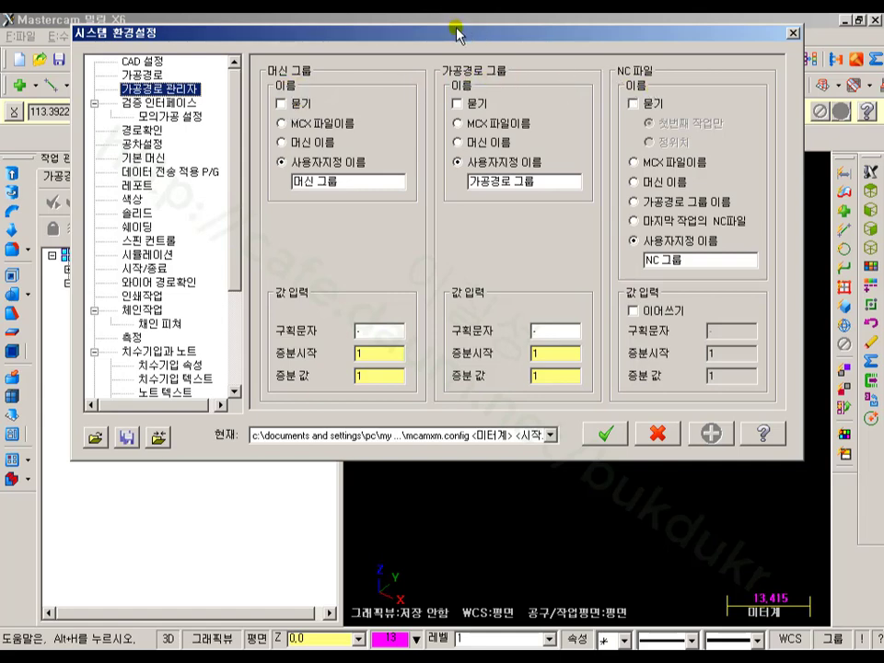
{"action": "left_click_drag", "start_coordinate": [456, 35], "coordinate": [597, 54]}
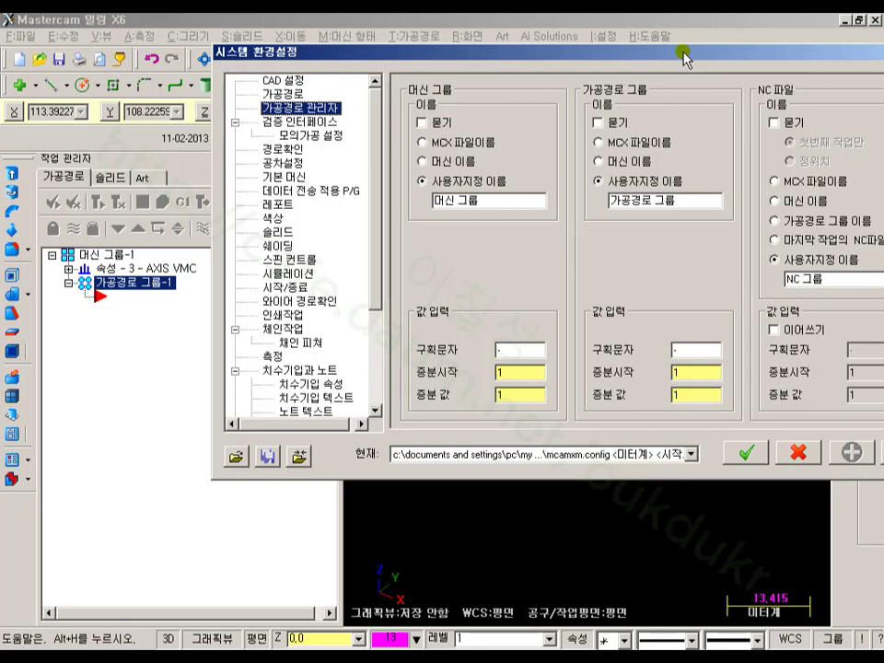
{"action": "left_click_drag", "start_coordinate": [685, 57], "coordinate": [530, 43]}
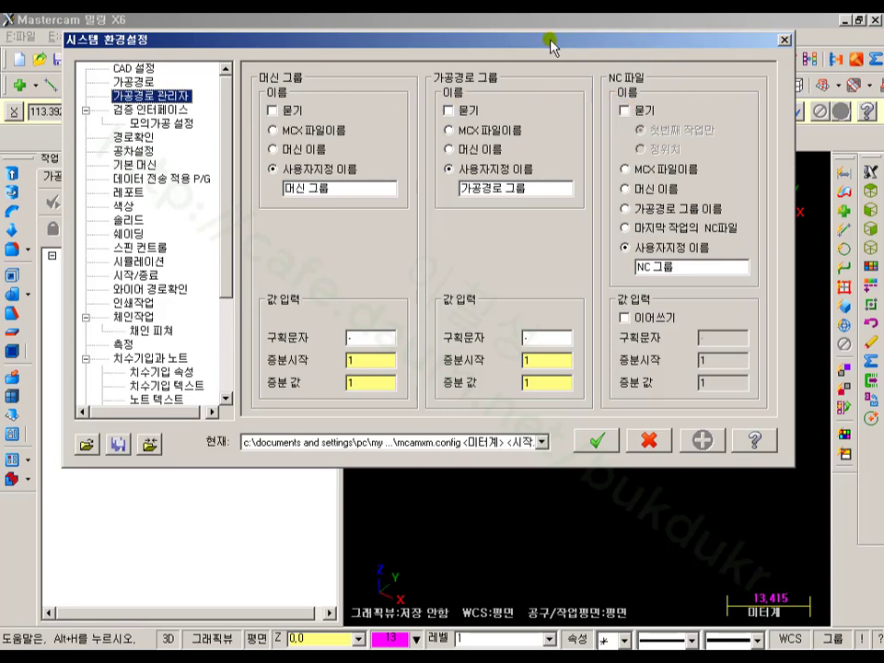
{"action": "left_click_drag", "start_coordinate": [551, 44], "coordinate": [766, 52]}
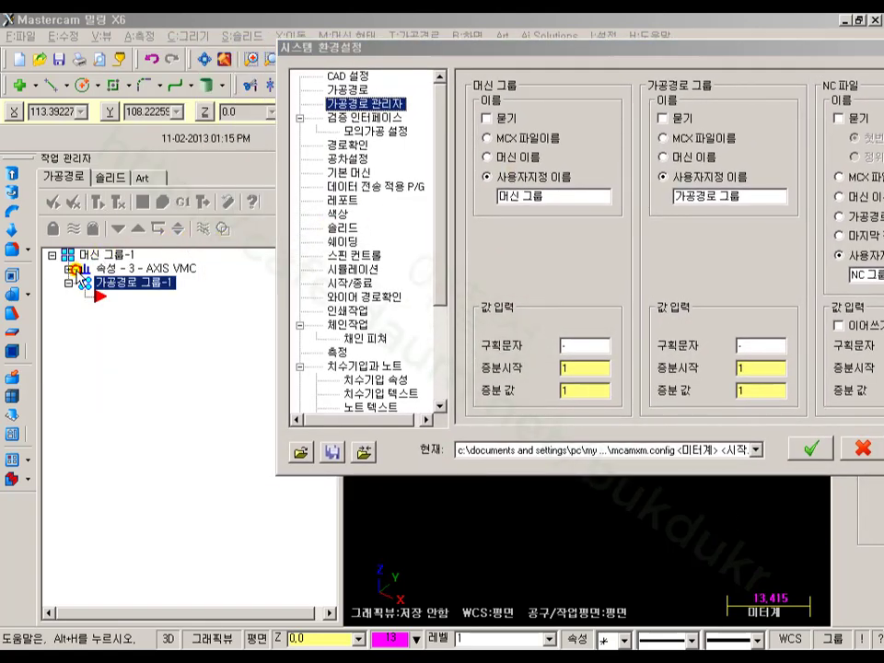
{"action": "left_click_drag", "start_coordinate": [559, 46], "coordinate": [331, 67]}
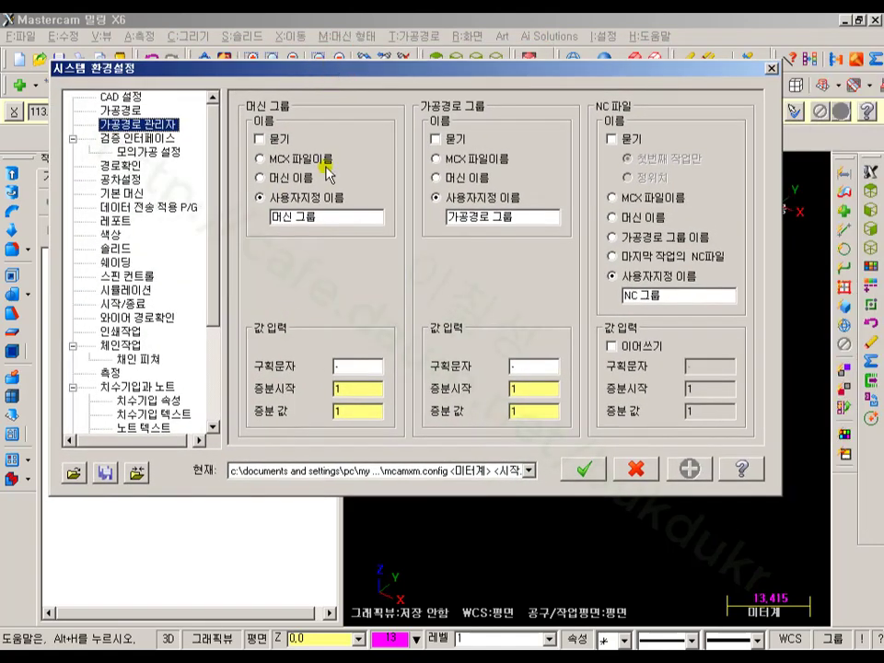
{"action": "left_click", "coordinate": [304, 219]}
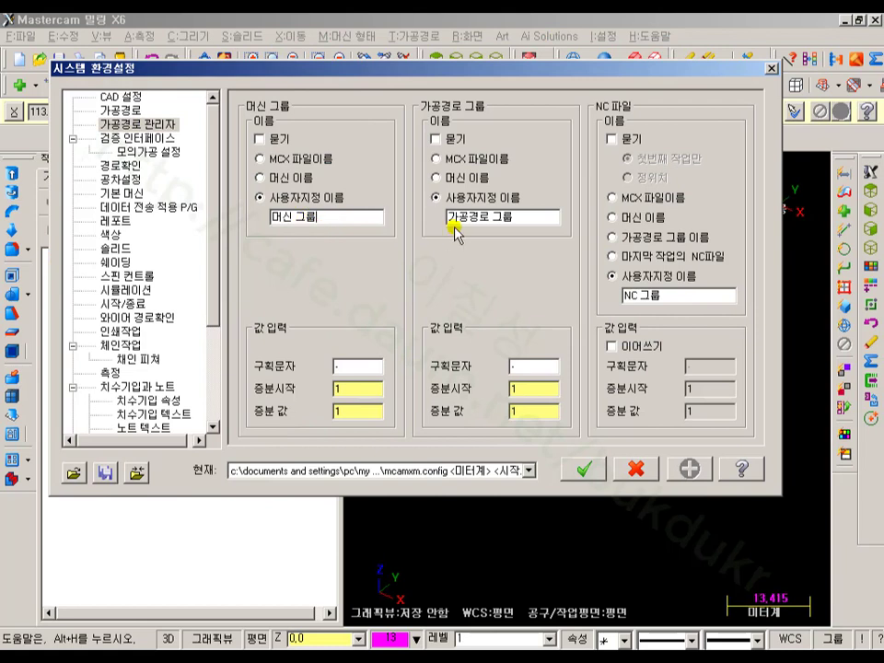
{"action": "left_click", "coordinate": [521, 219]}
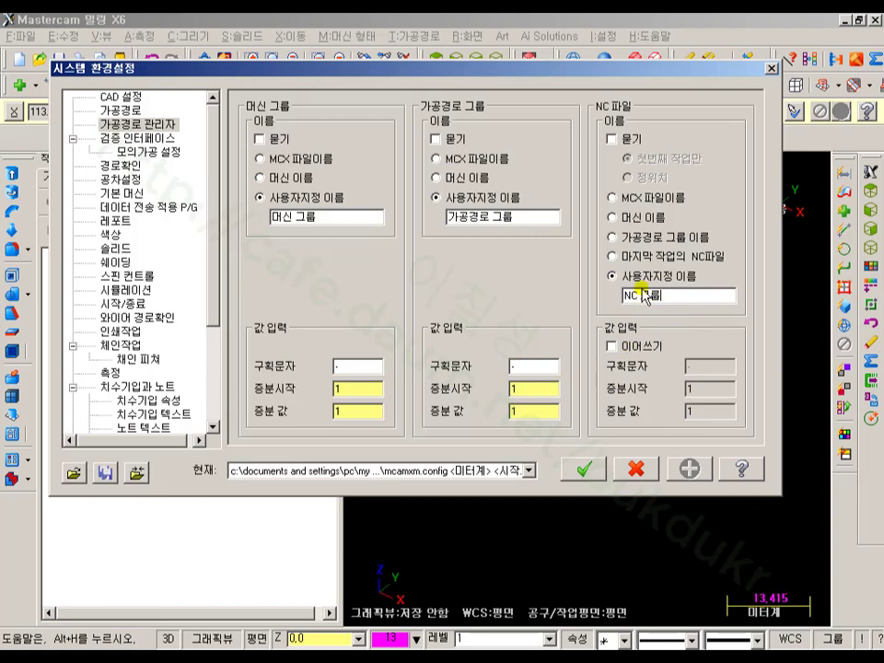
Try prompting for the NC file, toolpath group and machine group names, and turn all three prompts off again.
{"action": "left_click", "coordinate": [611, 139]}
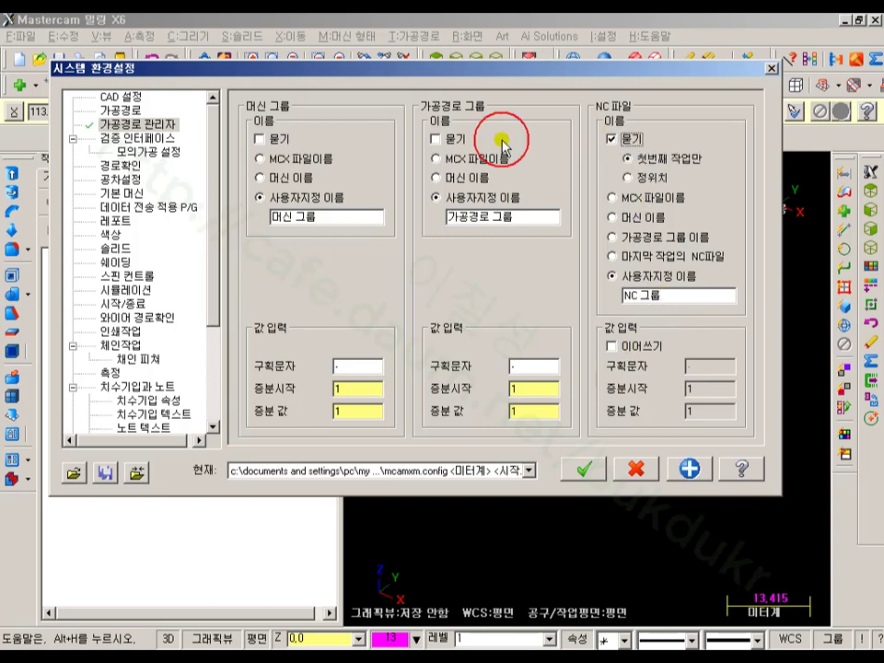
{"action": "left_click", "coordinate": [435, 139]}
{"action": "left_click", "coordinate": [260, 139]}
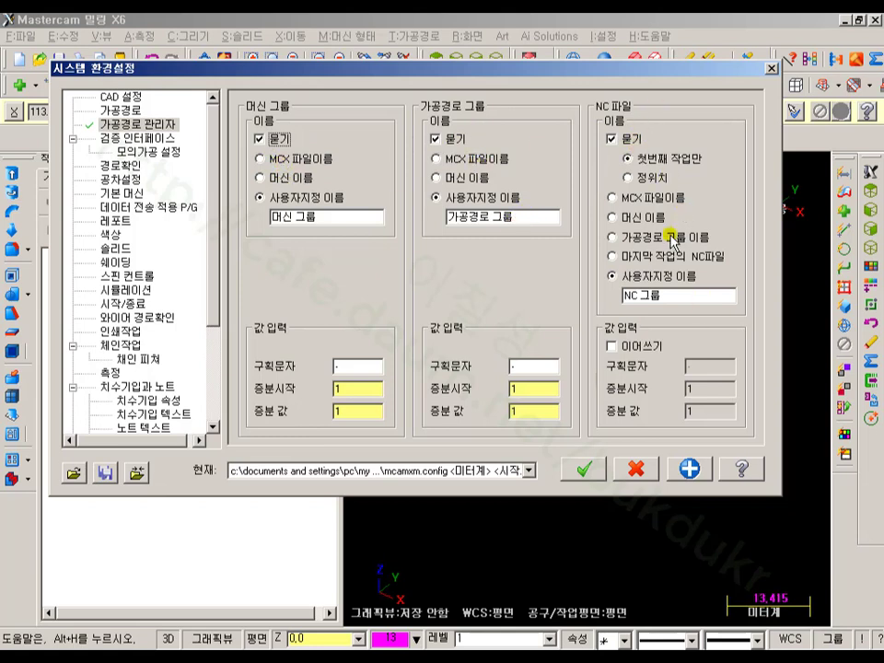
{"action": "left_click", "coordinate": [259, 138]}
{"action": "left_click", "coordinate": [436, 139]}
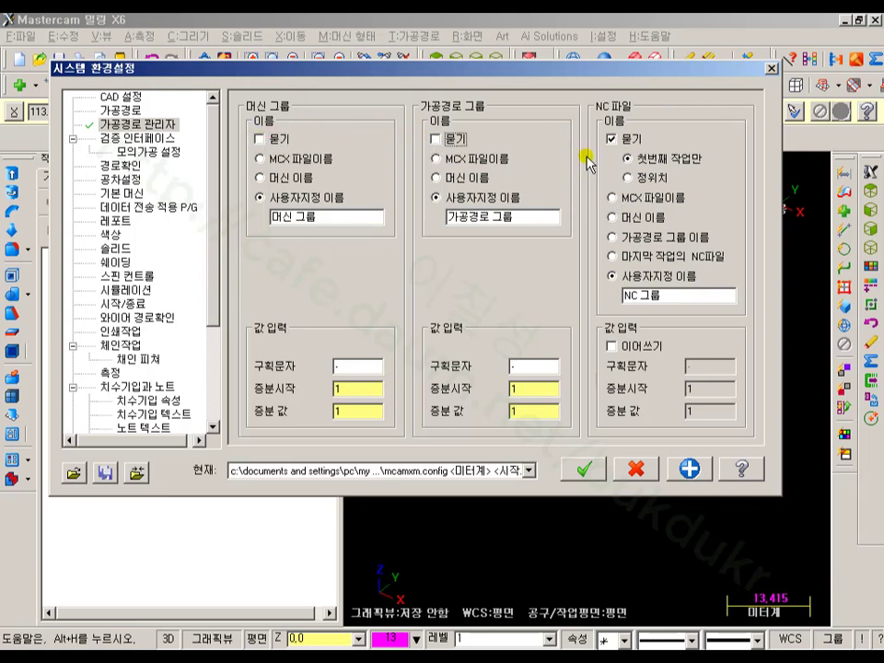
{"action": "left_click", "coordinate": [611, 141]}
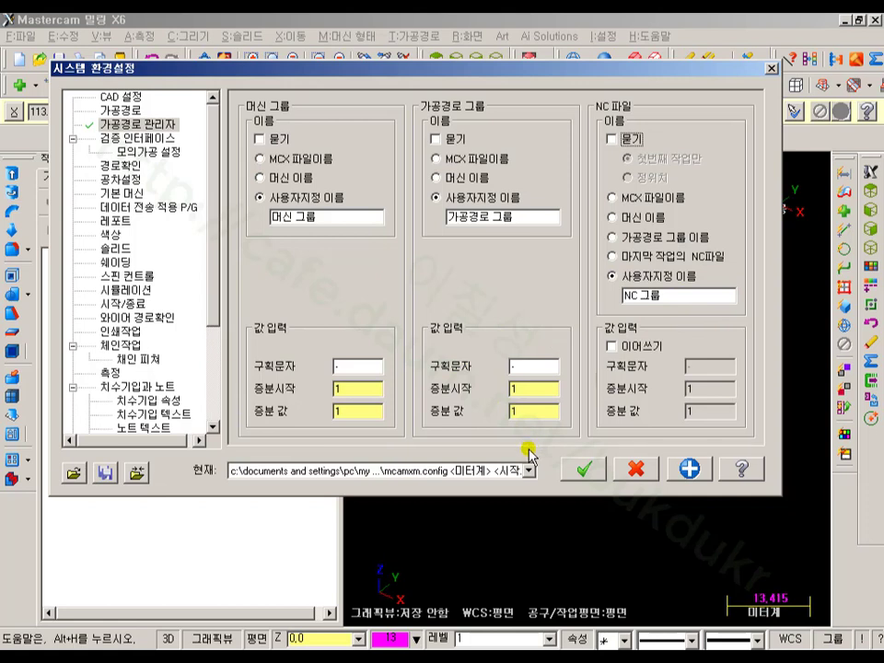
Try naming NC files after the MCX file with prompting enabled, and restore the user-defined NC name without prompting.
{"action": "left_click", "coordinate": [611, 139]}
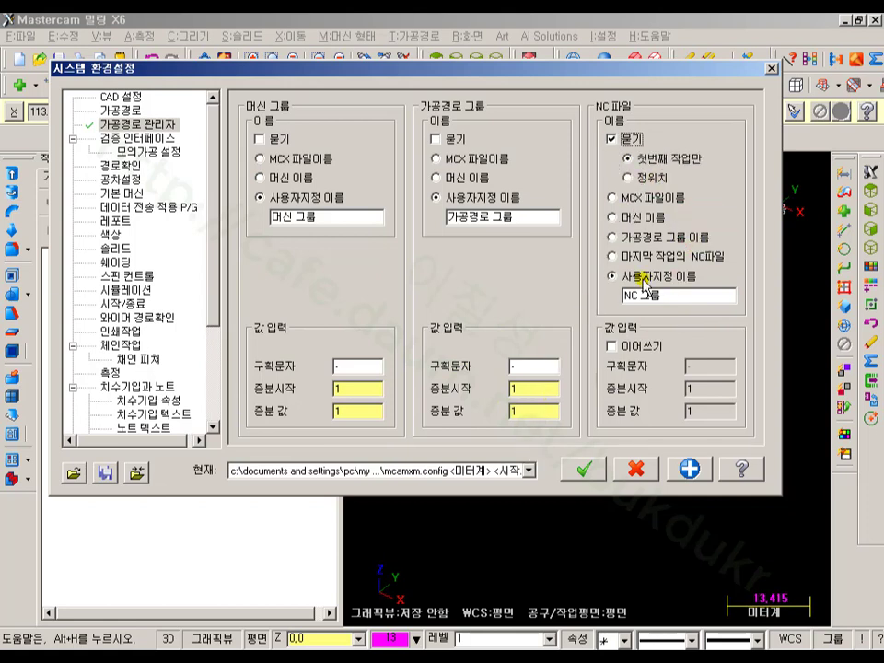
{"action": "left_click", "coordinate": [613, 199]}
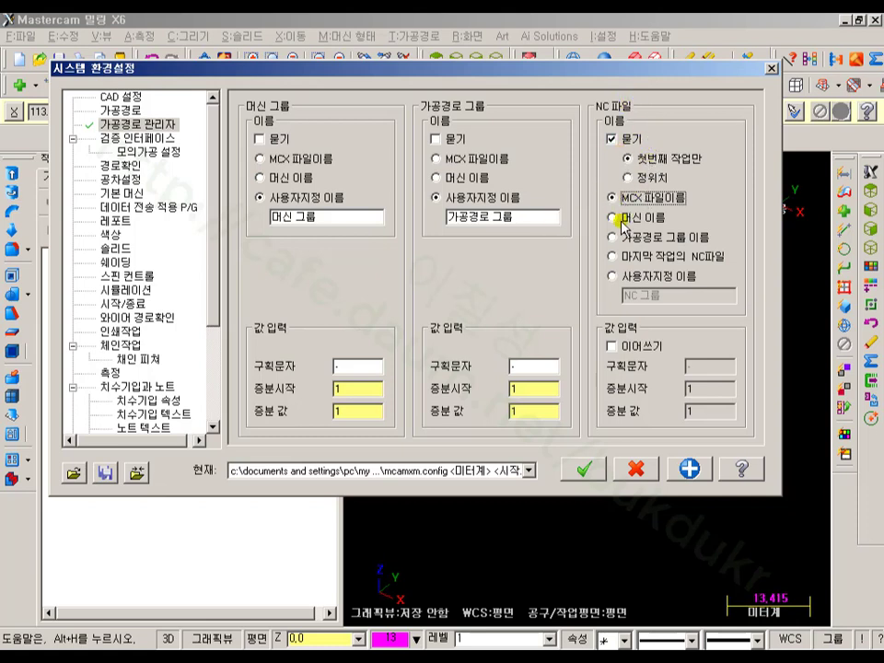
{"action": "left_click", "coordinate": [526, 218]}
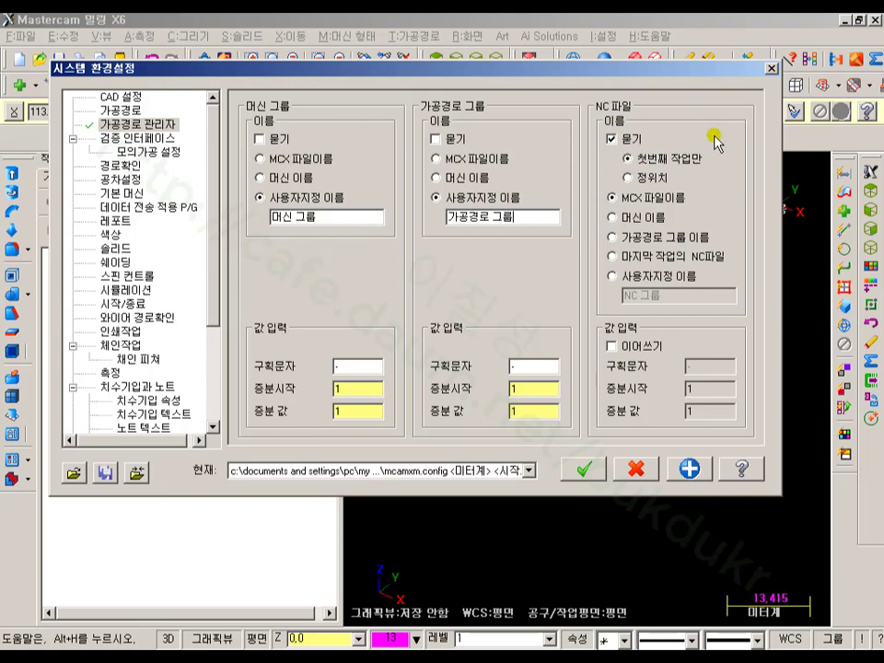
{"action": "left_click", "coordinate": [612, 140]}
{"action": "left_click", "coordinate": [613, 276]}
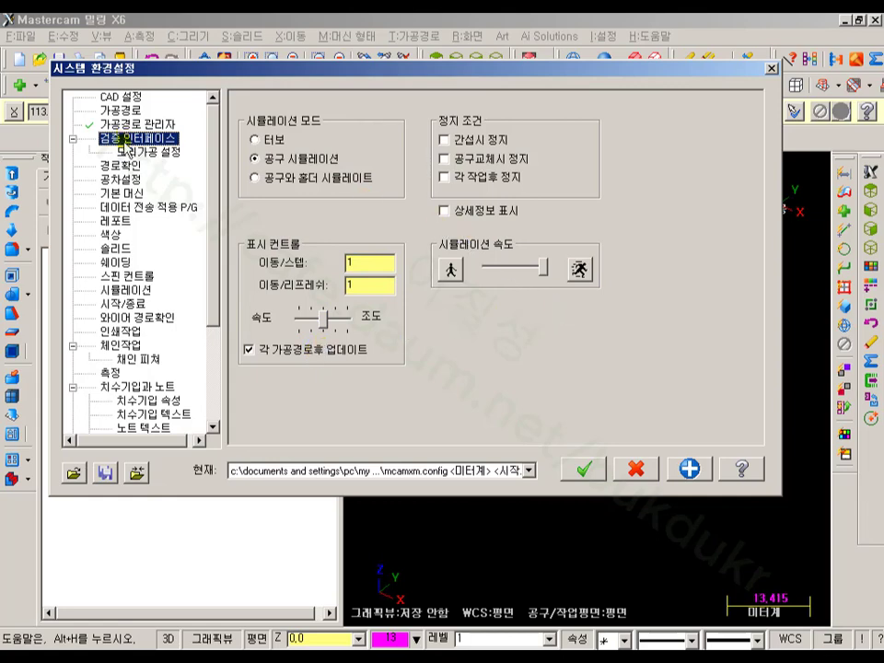
Examine the verification, backplot, tolerance and default machine settings, including the list of available mill machine definitions.
{"action": "left_click", "coordinate": [145, 153]}
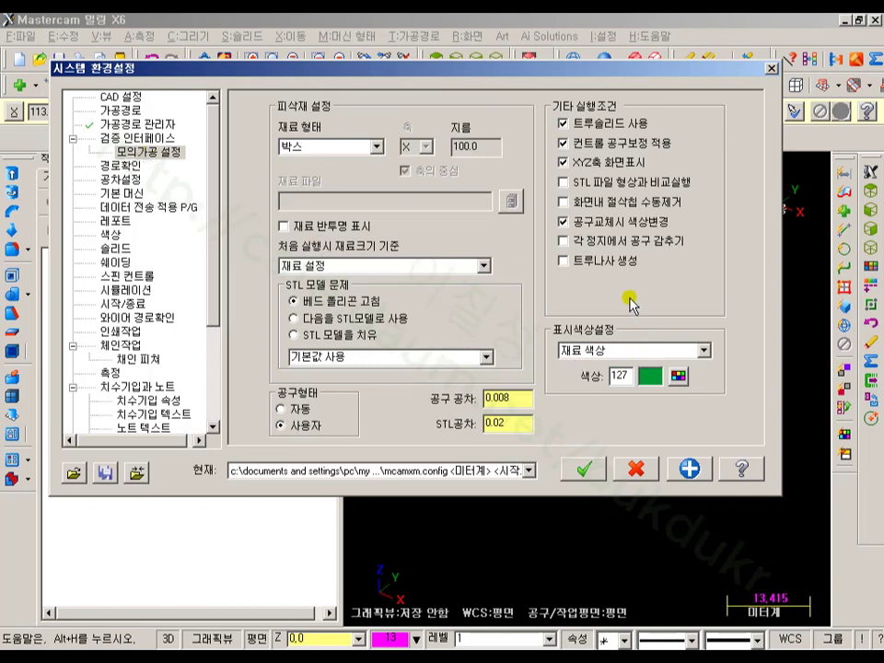
{"action": "left_click", "coordinate": [132, 168]}
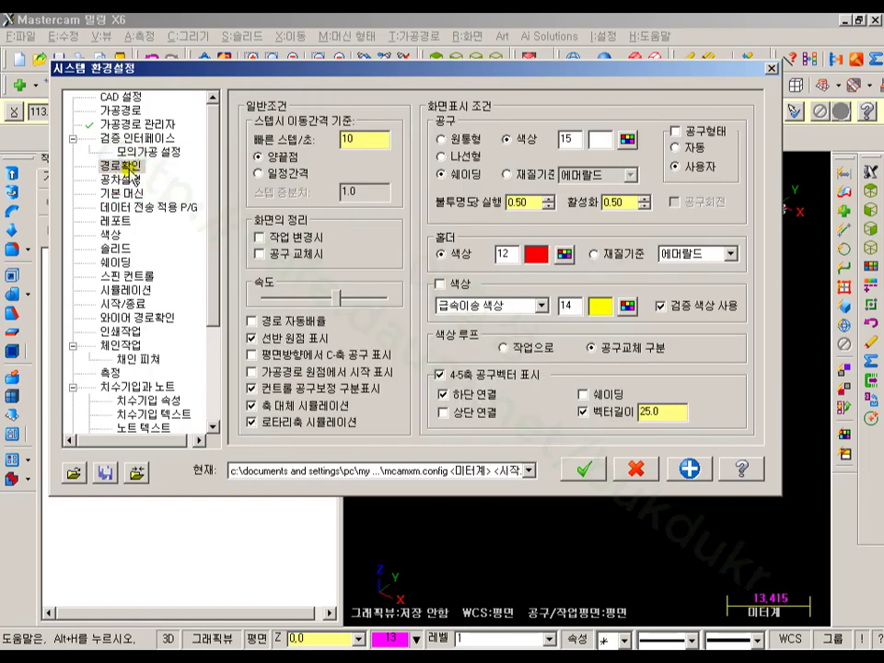
{"action": "left_click", "coordinate": [123, 181]}
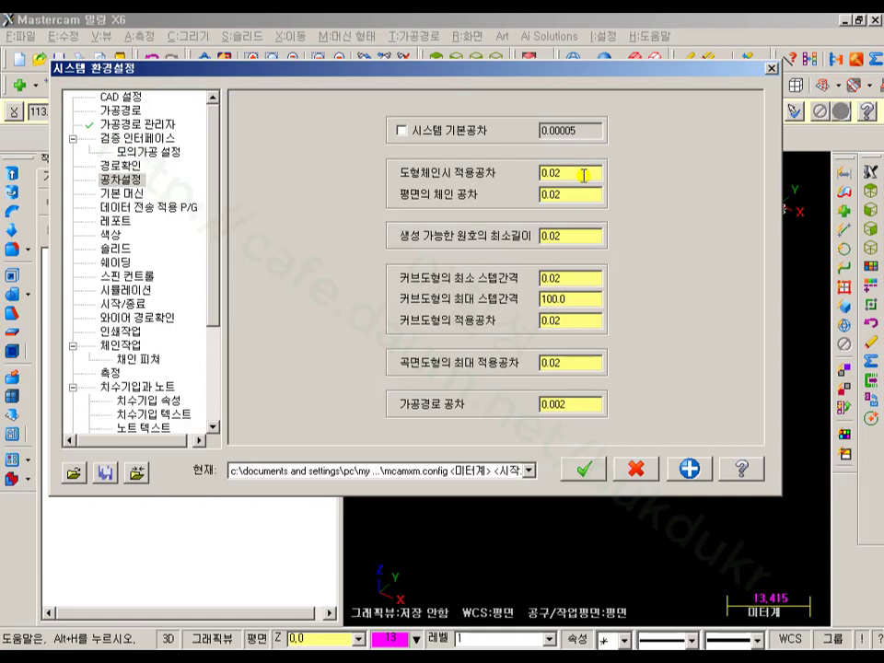
{"action": "left_click", "coordinate": [135, 194]}
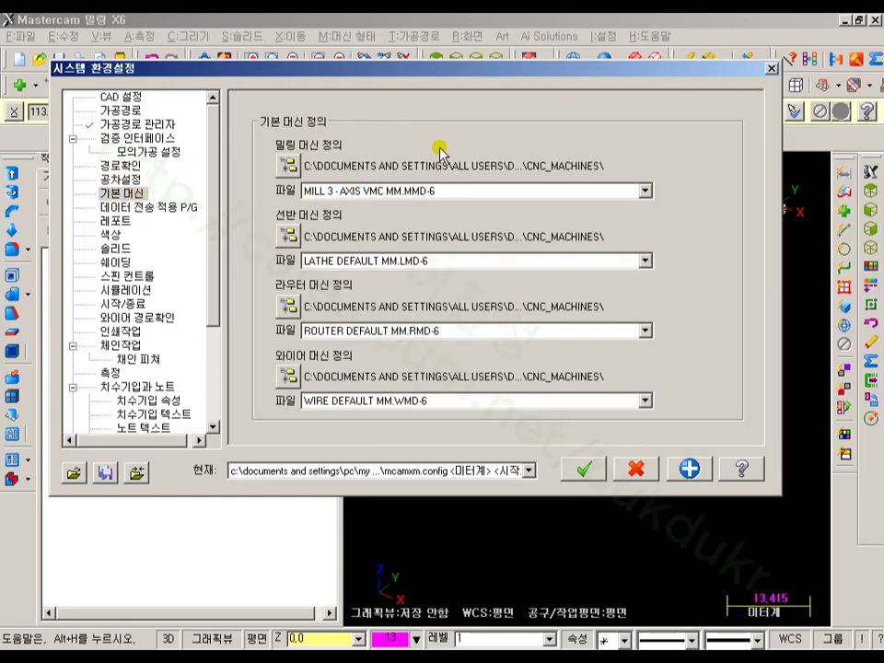
{"action": "left_click", "coordinate": [645, 191]}
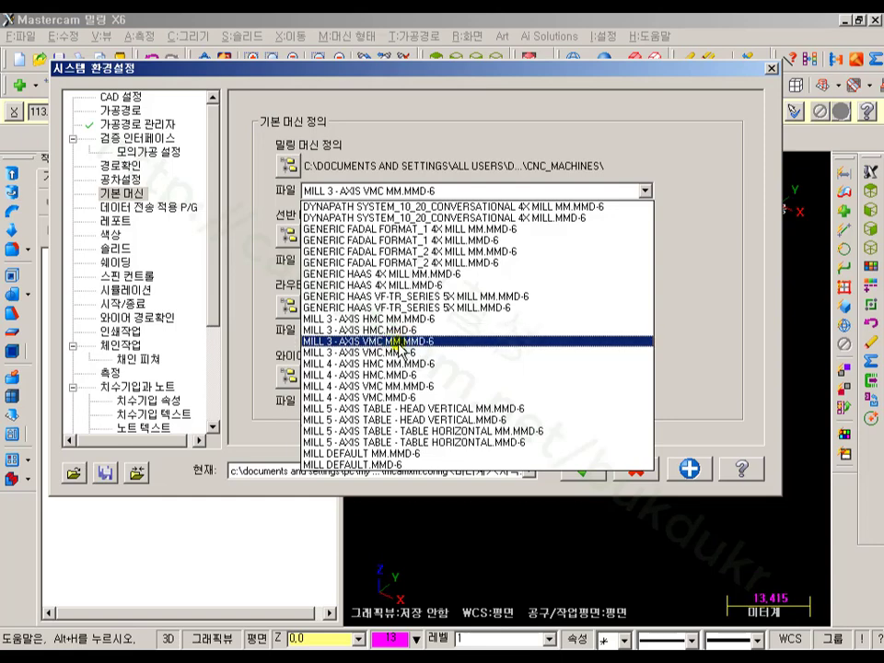
{"action": "left_click", "coordinate": [708, 322]}
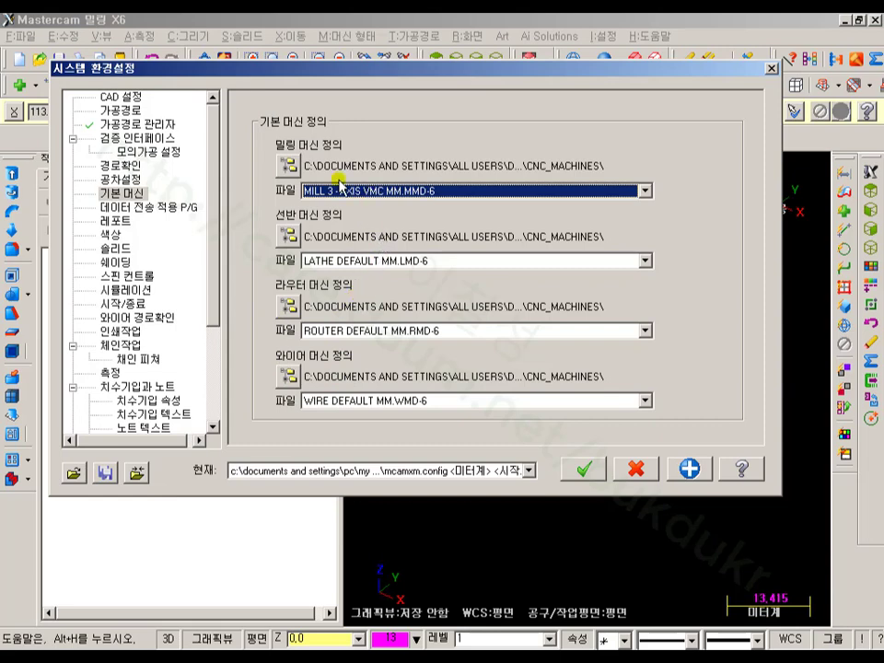
Examine the data transfer settings, focusing on the COM port choices and the transfer speed.
{"action": "left_click", "coordinate": [166, 208]}
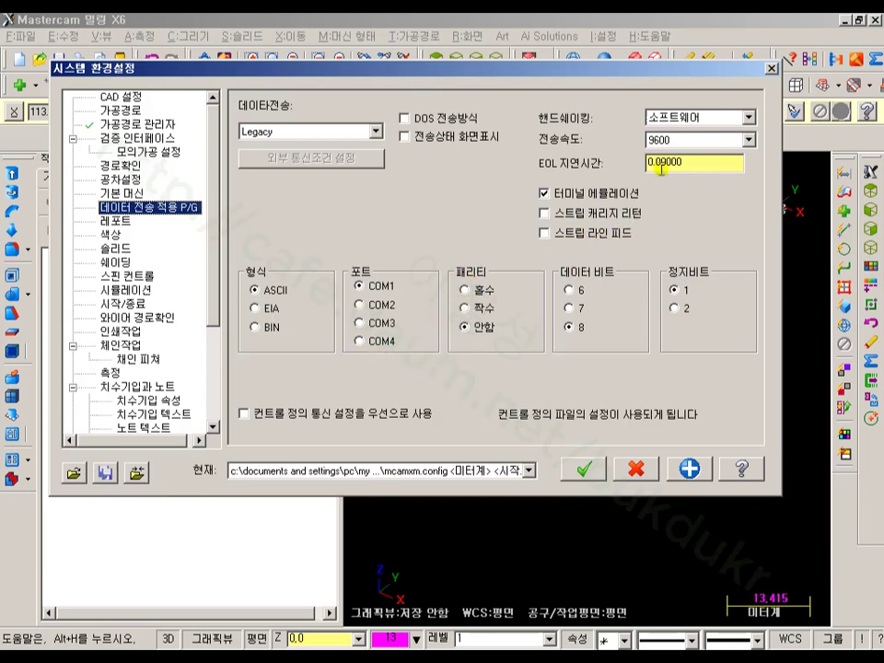
{"action": "mouse_move", "coordinate": [392, 227]}
{"action": "left_mouse_down"}
{"action": "mouse_move", "coordinate": [354, 364]}
{"action": "mouse_move", "coordinate": [406, 376]}
{"action": "left_mouse_up"}
{"action": "mouse_move", "coordinate": [639, 164]}
{"action": "left_mouse_down"}
{"action": "mouse_move", "coordinate": [583, 142]}
{"action": "mouse_move", "coordinate": [641, 123]}
{"action": "mouse_move", "coordinate": [757, 135]}
{"action": "mouse_move", "coordinate": [705, 158]}
{"action": "left_mouse_up"}
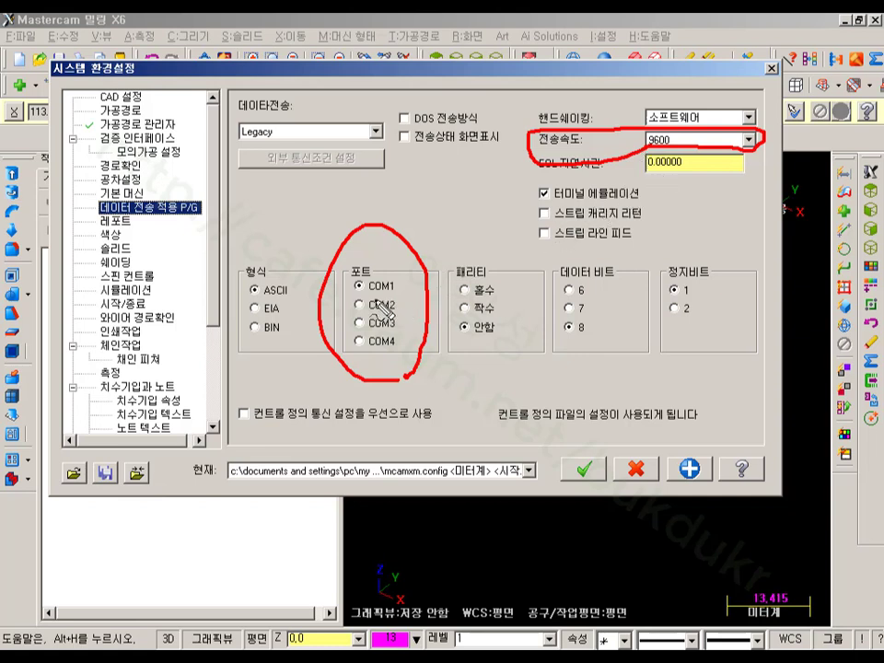
{"action": "left_click_drag", "start_coordinate": [336, 291], "coordinate": [403, 294]}
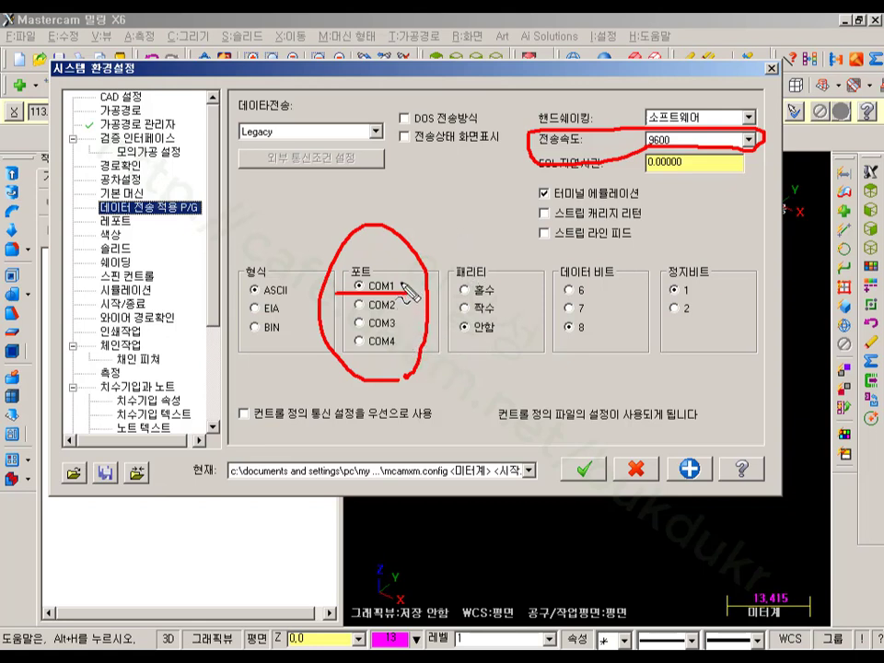
{"action": "left_click_drag", "start_coordinate": [431, 276], "coordinate": [477, 213]}
{"action": "left_click_drag", "start_coordinate": [445, 295], "coordinate": [402, 298]}
{"action": "mouse_move", "coordinate": [446, 342]}
{"action": "left_mouse_down"}
{"action": "mouse_move", "coordinate": [416, 350]}
{"action": "mouse_move", "coordinate": [465, 380]}
{"action": "left_mouse_up"}
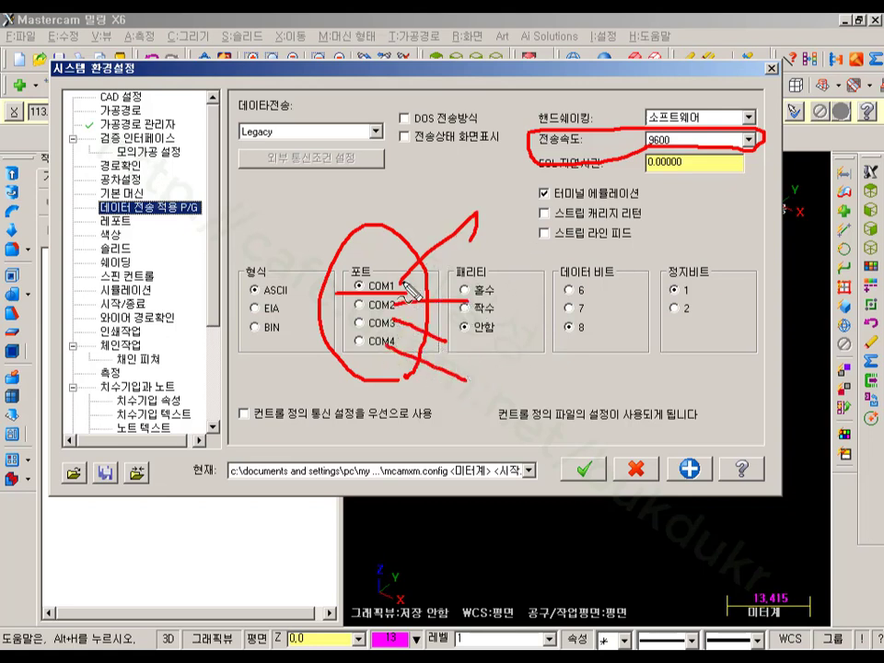
{"action": "left_click_drag", "start_coordinate": [361, 317], "coordinate": [412, 323]}
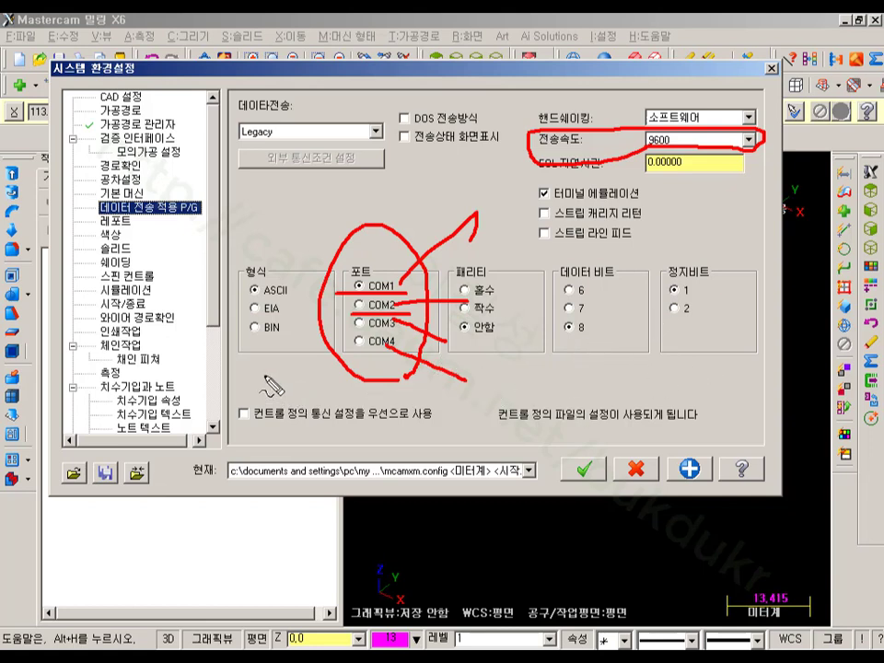
{"action": "mouse_move", "coordinate": [403, 265]}
{"action": "left_mouse_down"}
{"action": "mouse_move", "coordinate": [453, 189]}
{"action": "mouse_move", "coordinate": [535, 103]}
{"action": "mouse_move", "coordinate": [658, 138]}
{"action": "left_mouse_up"}
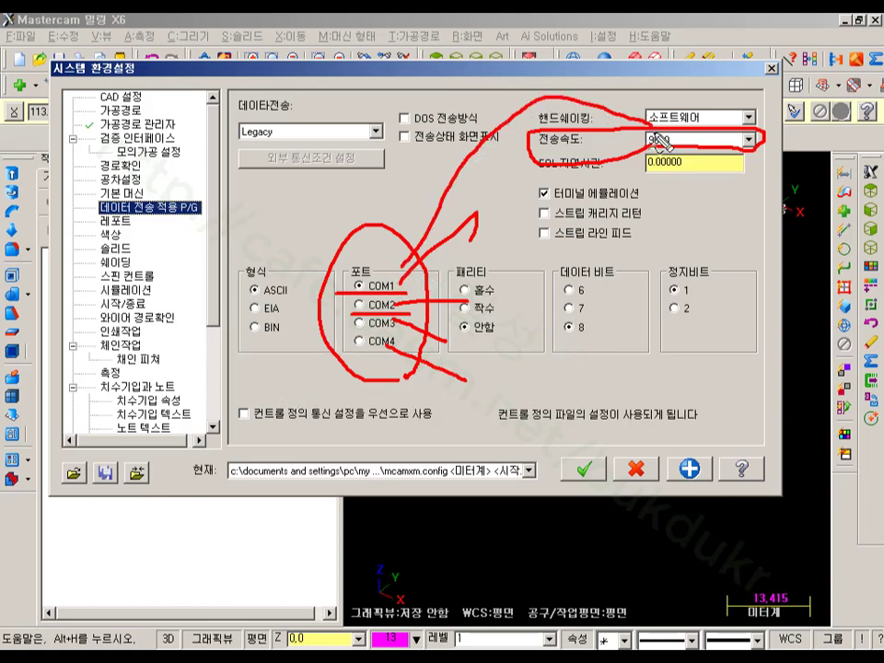
{"action": "mouse_move", "coordinate": [276, 140]}
{"action": "left_mouse_down"}
{"action": "mouse_move", "coordinate": [221, 113]}
{"action": "mouse_move", "coordinate": [386, 89]}
{"action": "mouse_move", "coordinate": [400, 160]}
{"action": "left_mouse_up"}
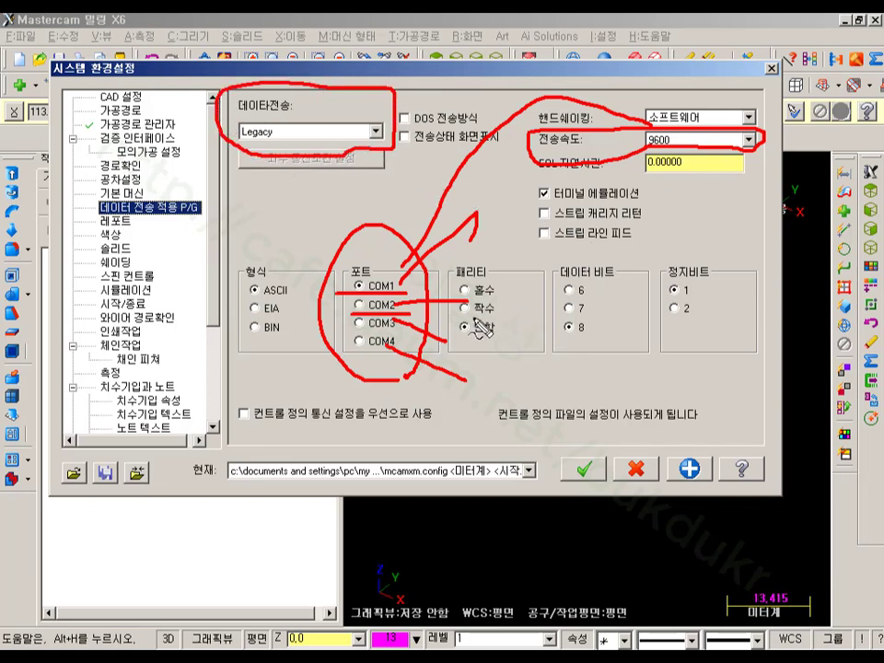
{"action": "key", "text": "Escape"}
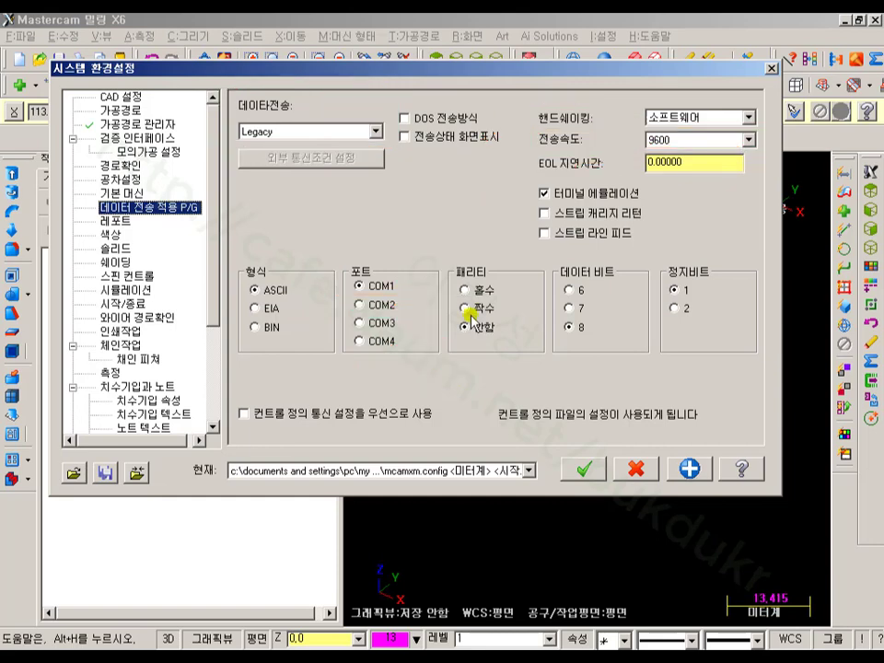
Examine the report and color settings, selecting the graphics background color entry in the color list.
{"action": "left_click", "coordinate": [123, 222]}
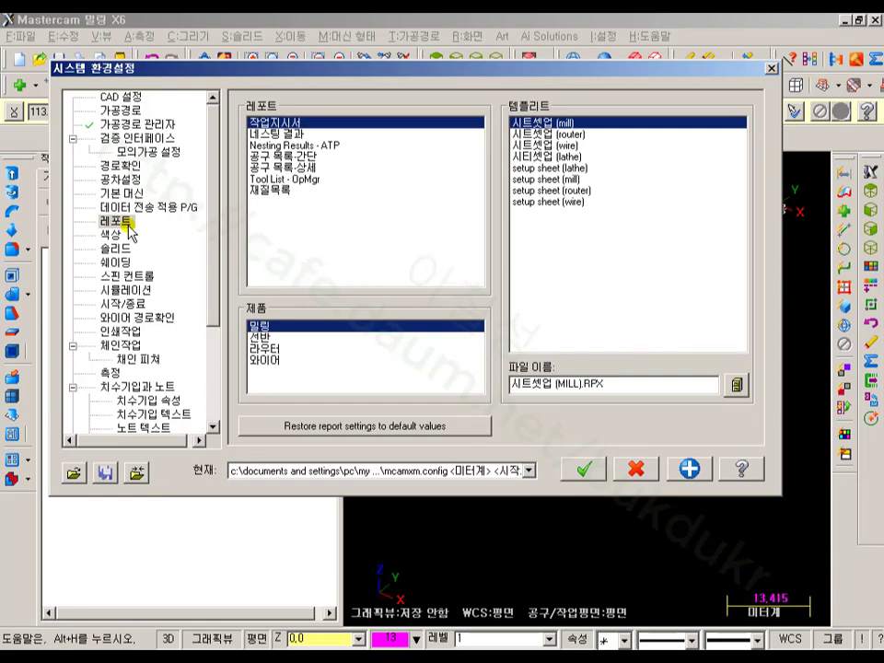
{"action": "left_click", "coordinate": [117, 235]}
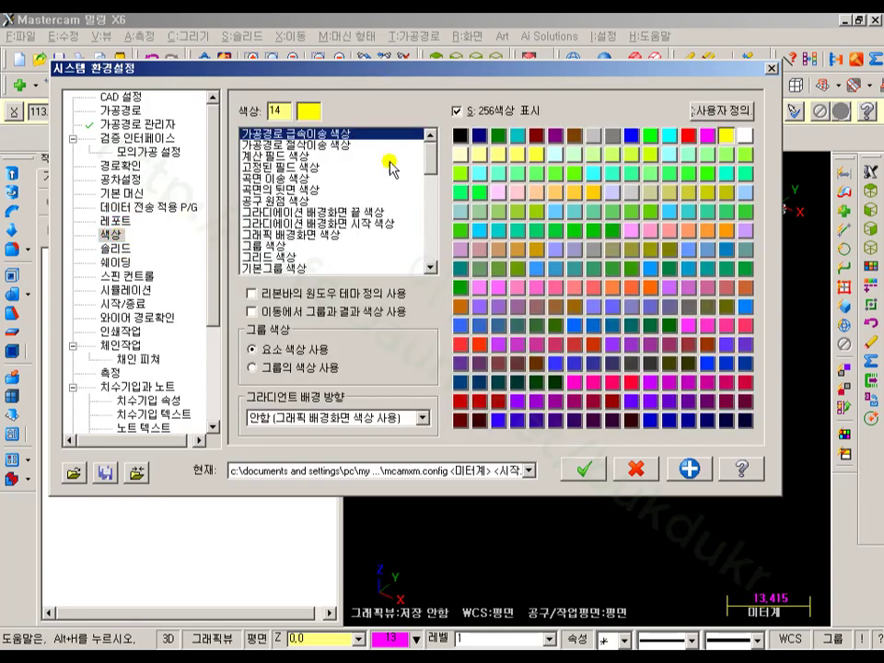
{"action": "left_click", "coordinate": [311, 234]}
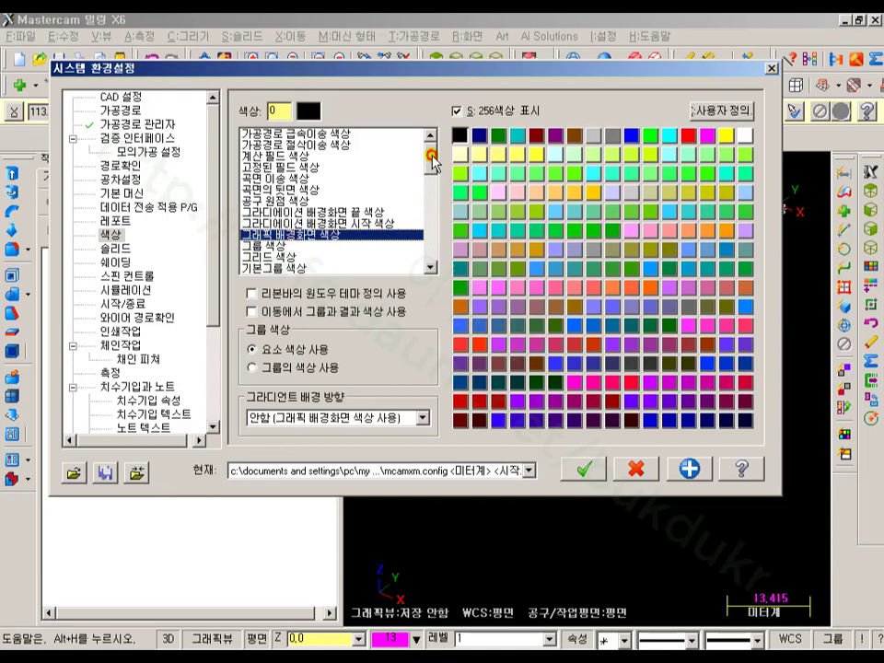
{"action": "left_click_drag", "start_coordinate": [431, 158], "coordinate": [430, 135]}
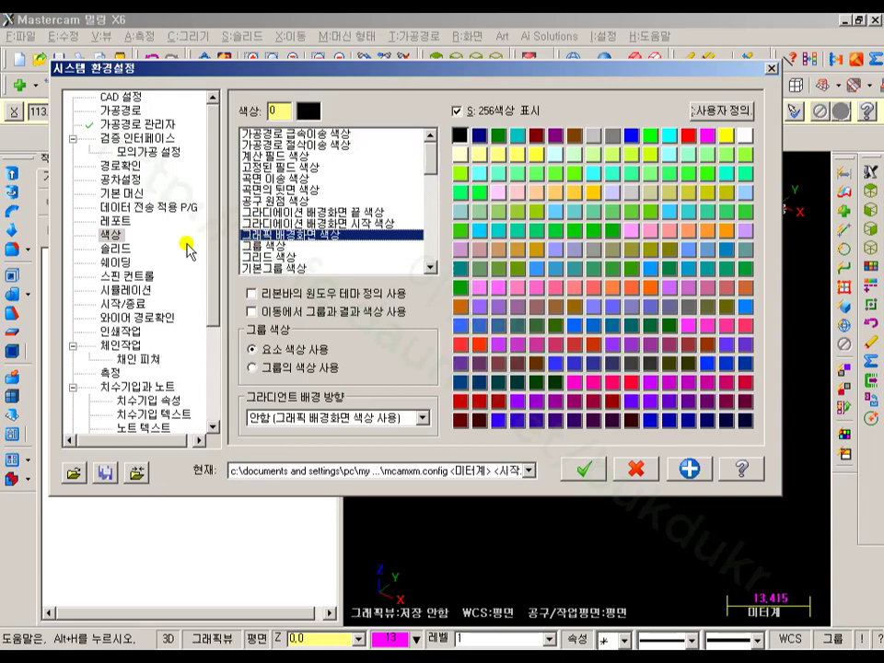
Toggle the color option for using group and result colors in transforms.
{"action": "left_click", "coordinate": [287, 313]}
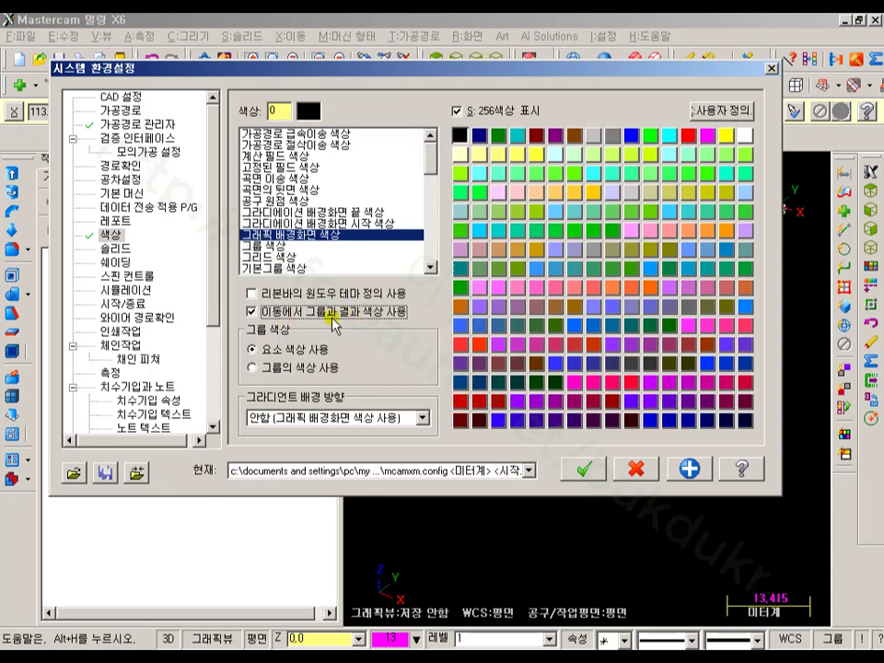
{"action": "left_click", "coordinate": [259, 313]}
{"action": "left_click", "coordinate": [254, 314]}
In the solid settings, try deleting the original surfaces in surface-to-solid conversion, and restore the blank option.
{"action": "left_click", "coordinate": [117, 249]}
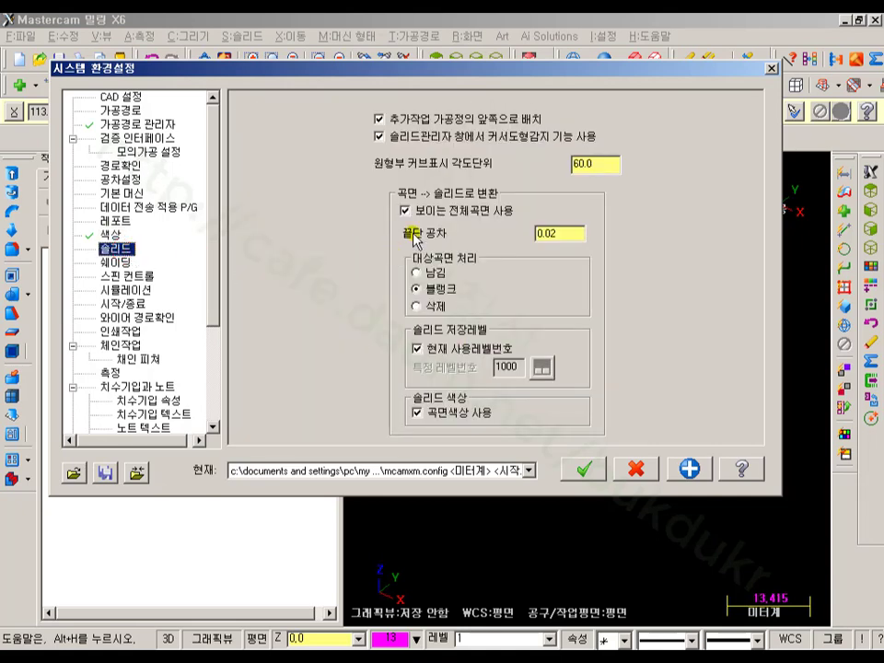
{"action": "left_click", "coordinate": [422, 306]}
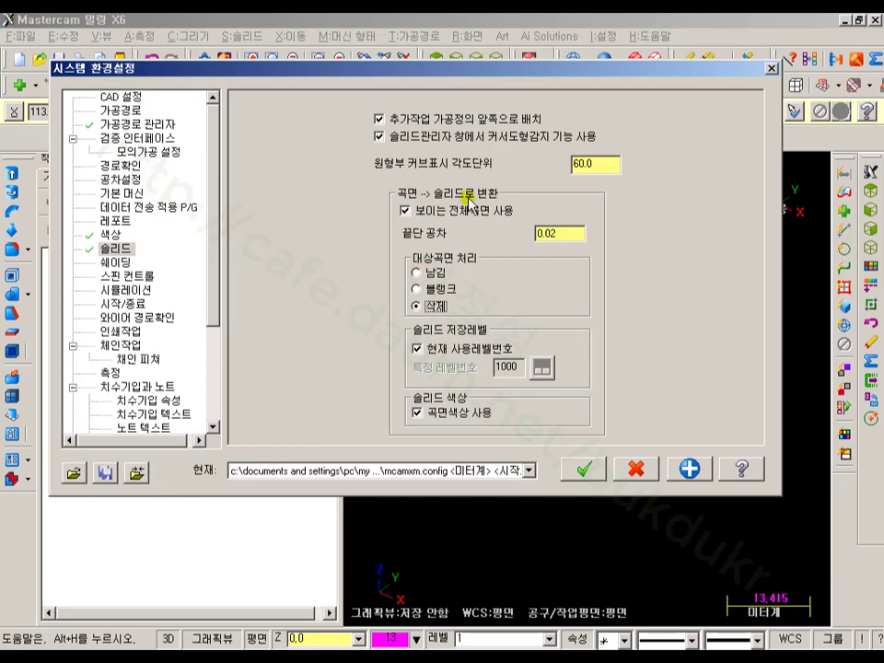
{"action": "left_click", "coordinate": [419, 289]}
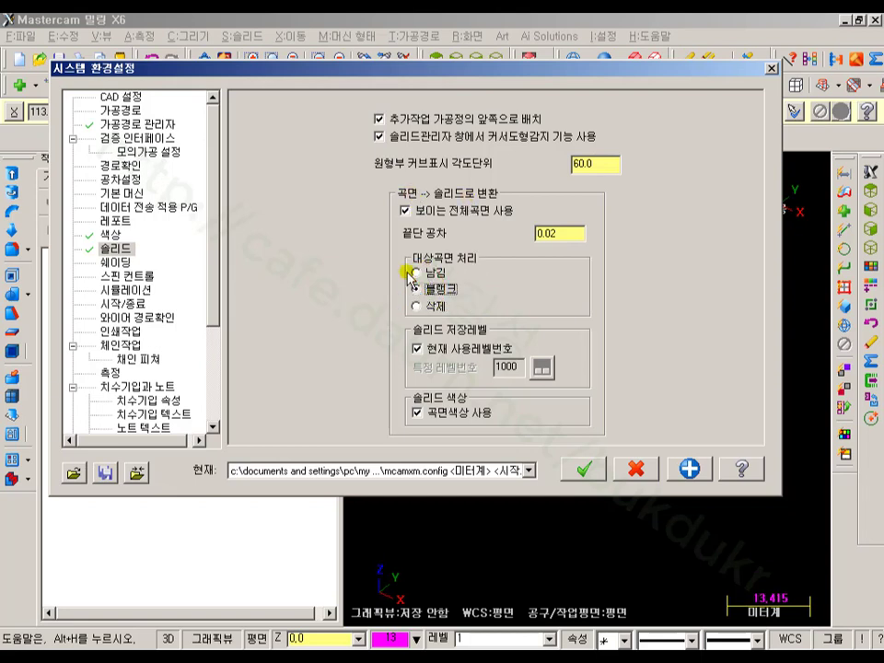
Examine the shading, spin control and simulation settings, moving the configuration dialog slightly out of the way.
{"action": "left_click", "coordinate": [113, 263]}
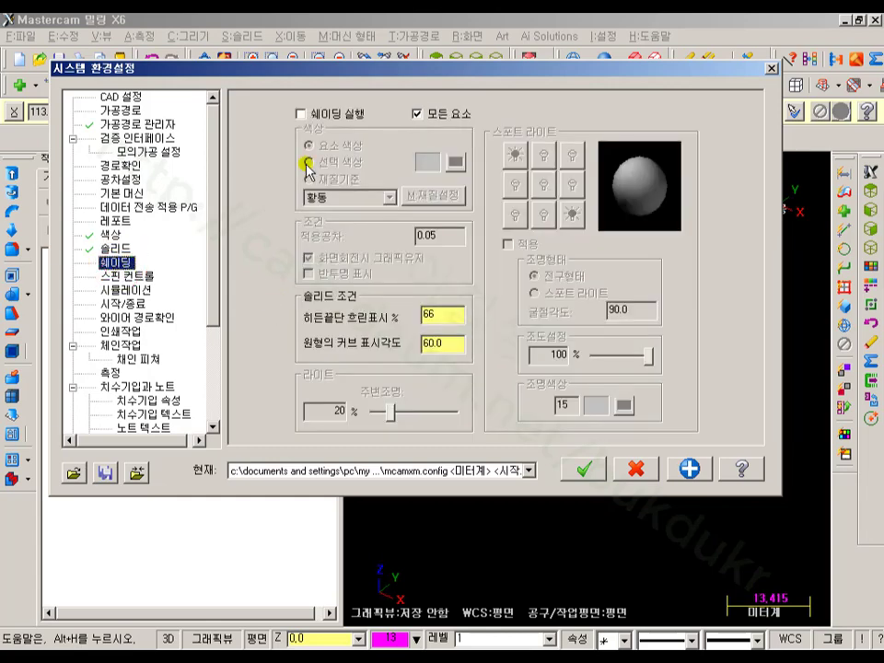
{"action": "left_click", "coordinate": [537, 70]}
{"action": "mouse_move", "coordinate": [537, 70]}
{"action": "left_mouse_down"}
{"action": "mouse_move", "coordinate": [139, 73]}
{"action": "mouse_move", "coordinate": [451, 72]}
{"action": "mouse_move", "coordinate": [615, 109]}
{"action": "mouse_move", "coordinate": [509, 87]}
{"action": "mouse_move", "coordinate": [266, 79]}
{"action": "mouse_move", "coordinate": [525, 81]}
{"action": "left_mouse_up"}
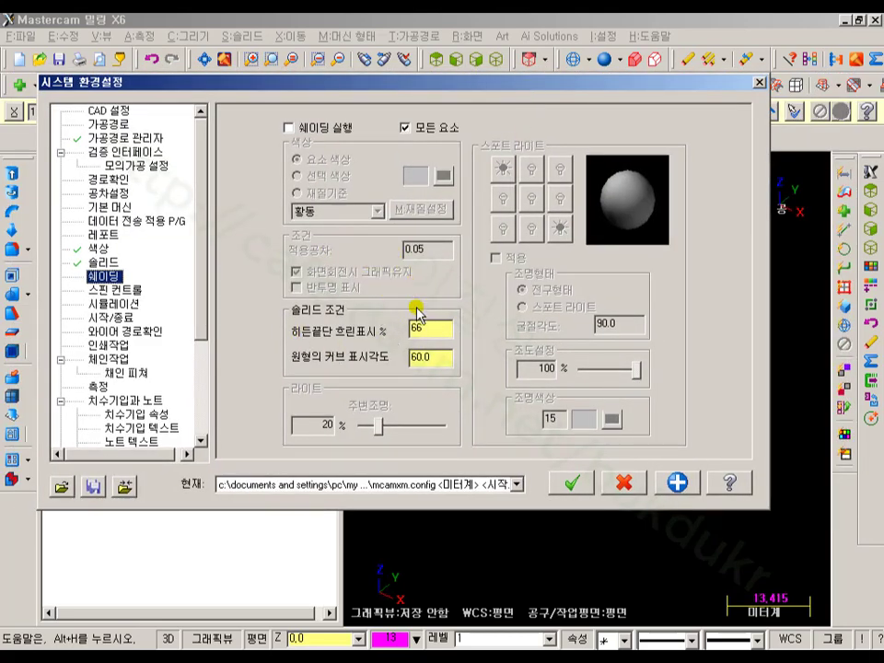
{"action": "left_click", "coordinate": [129, 292]}
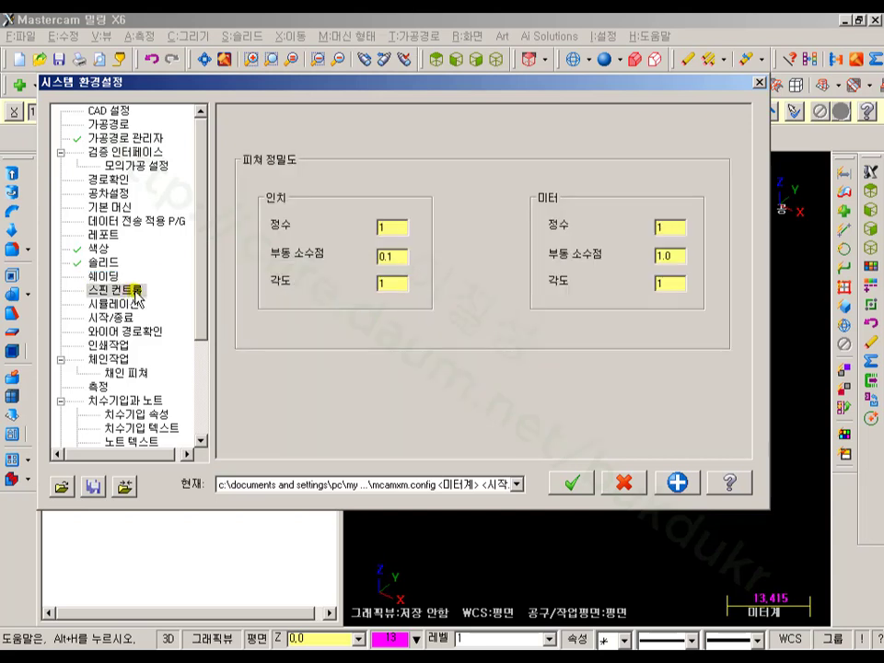
{"action": "left_click", "coordinate": [121, 306]}
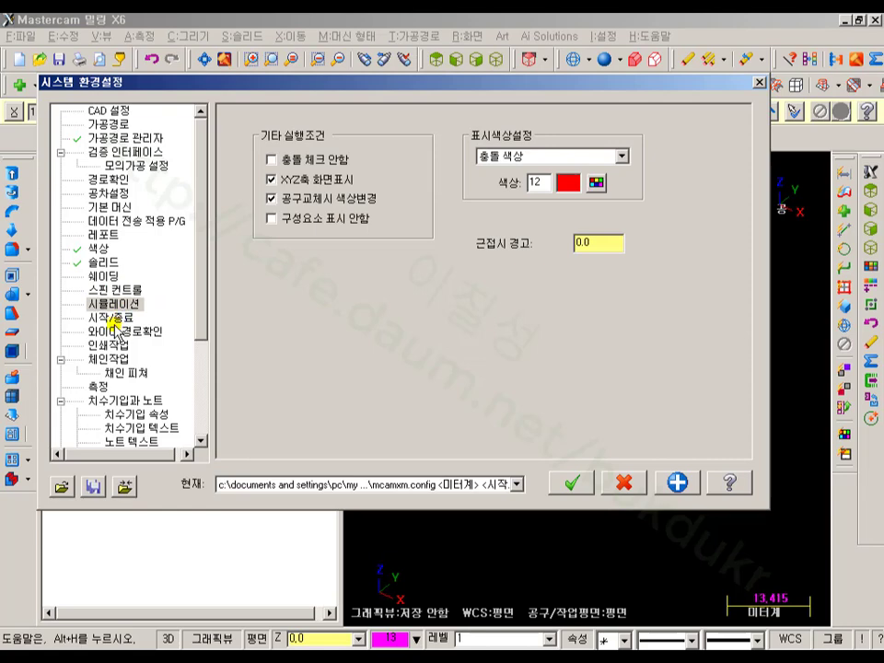
In the start/exit settings, review the startup product choices and select CIMCO as the editor.
{"action": "left_click", "coordinate": [111, 318]}
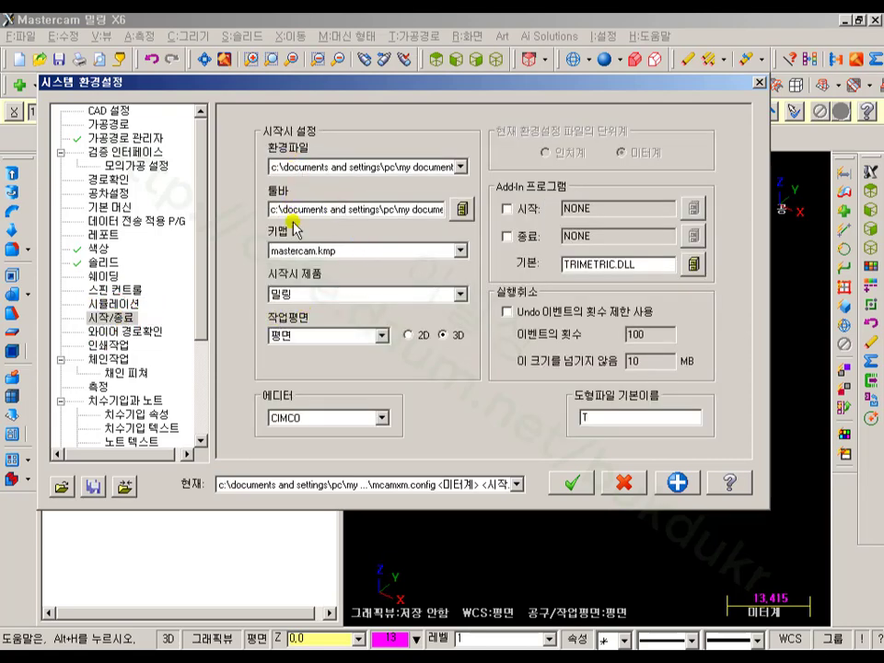
{"action": "left_click", "coordinate": [281, 295]}
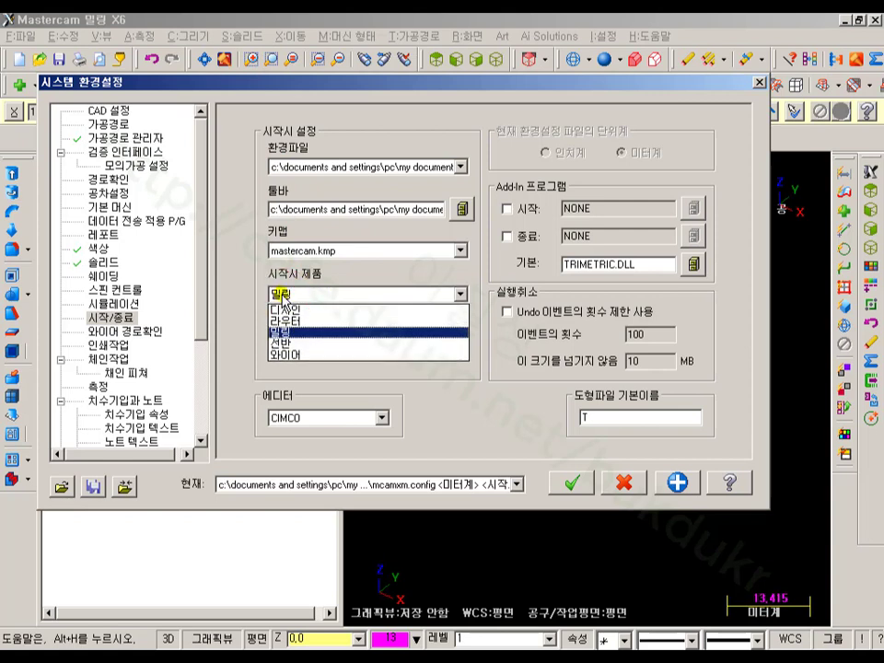
{"action": "left_click", "coordinate": [282, 295]}
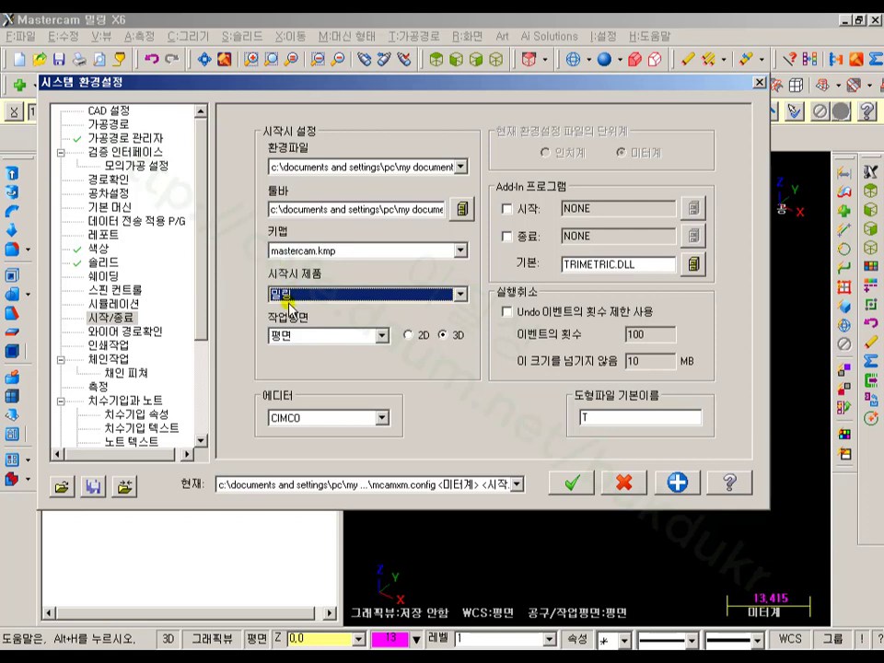
{"action": "left_click", "coordinate": [313, 418]}
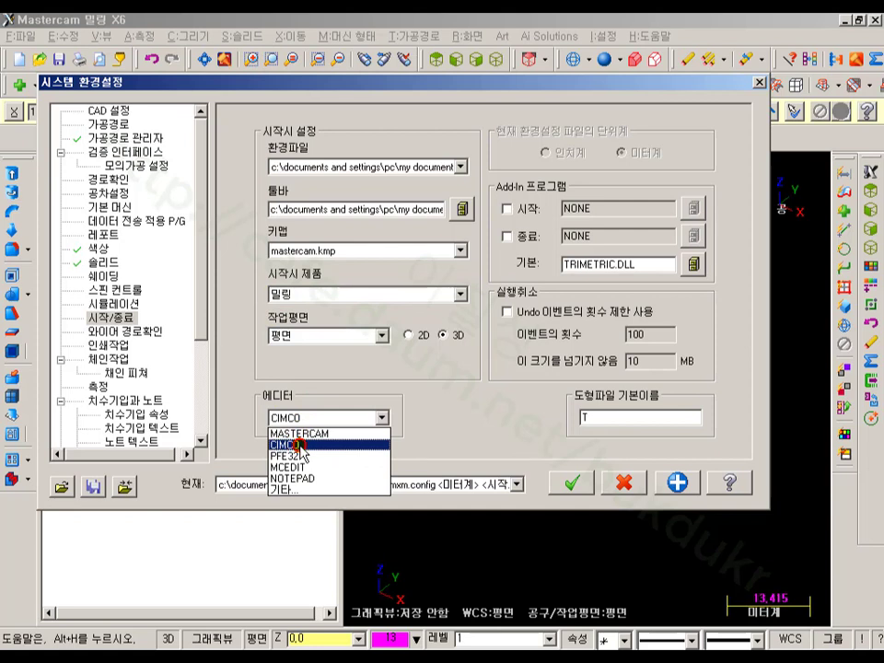
{"action": "left_click", "coordinate": [300, 446]}
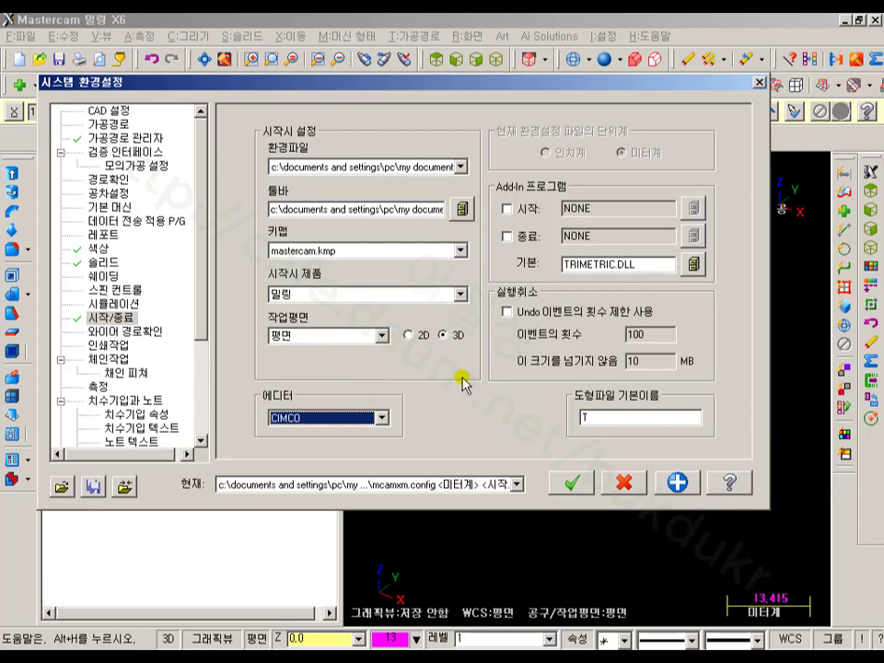
Examine the wire backplot and printing settings, including the available print line widths.
{"action": "left_click", "coordinate": [140, 332]}
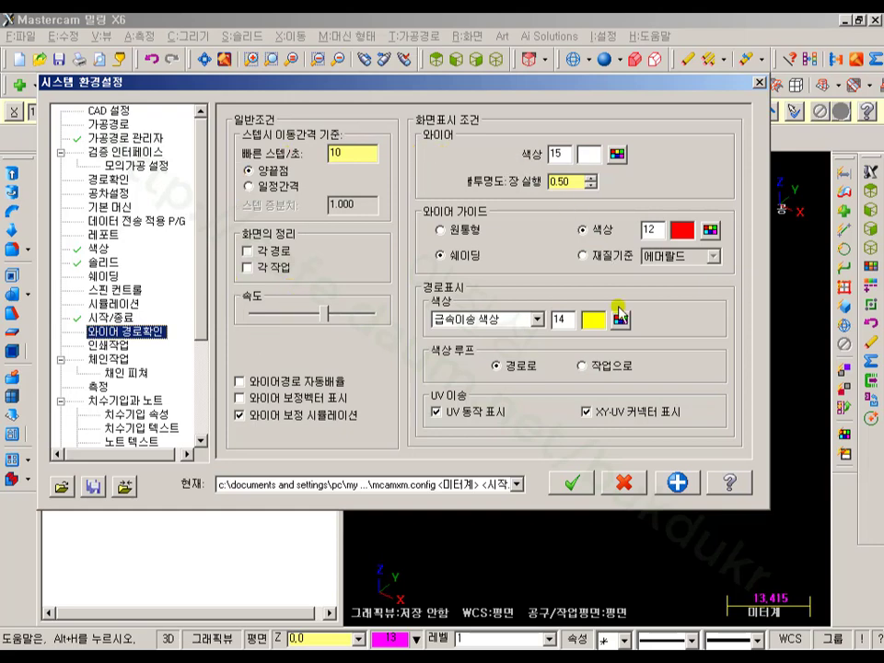
{"action": "left_click", "coordinate": [108, 345]}
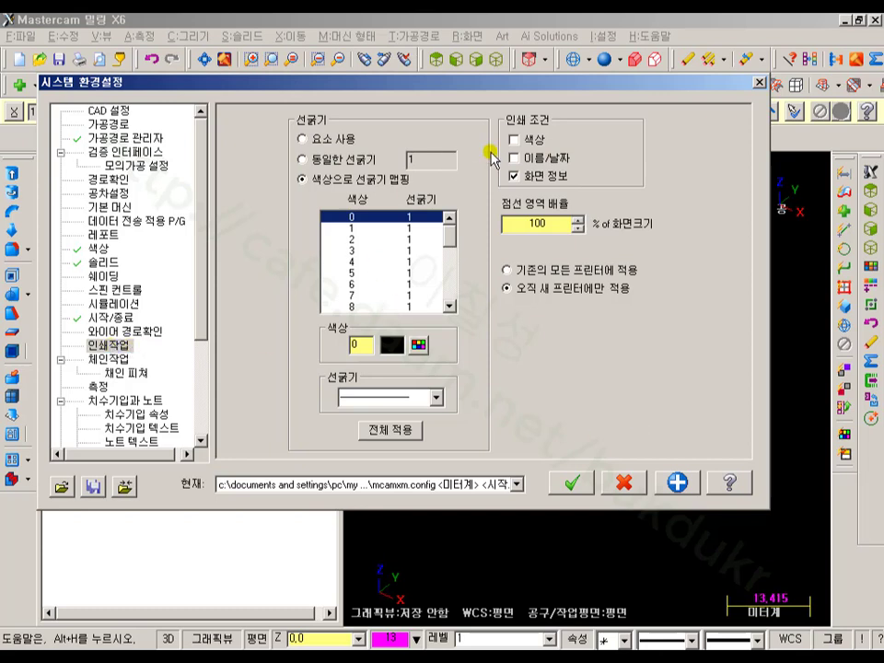
{"action": "left_click", "coordinate": [412, 399]}
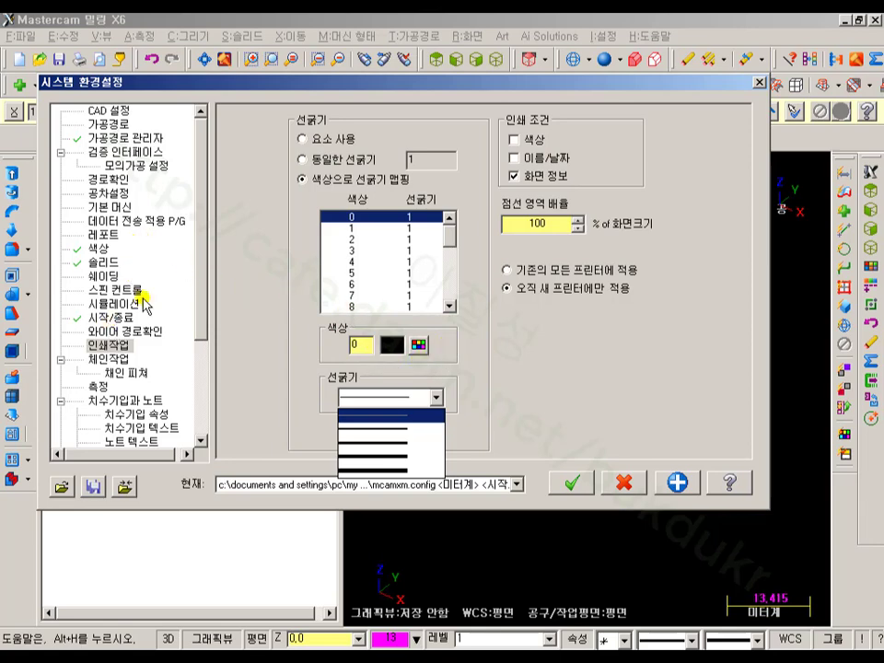
Review the settings pages for chaining (체인작업), chain feature (체인 피쳐) and analysis (측정).
{"action": "left_click", "coordinate": [112, 361]}
{"action": "scroll", "coordinate": [202, 320], "scroll_direction": "down", "scroll_amount": 1}
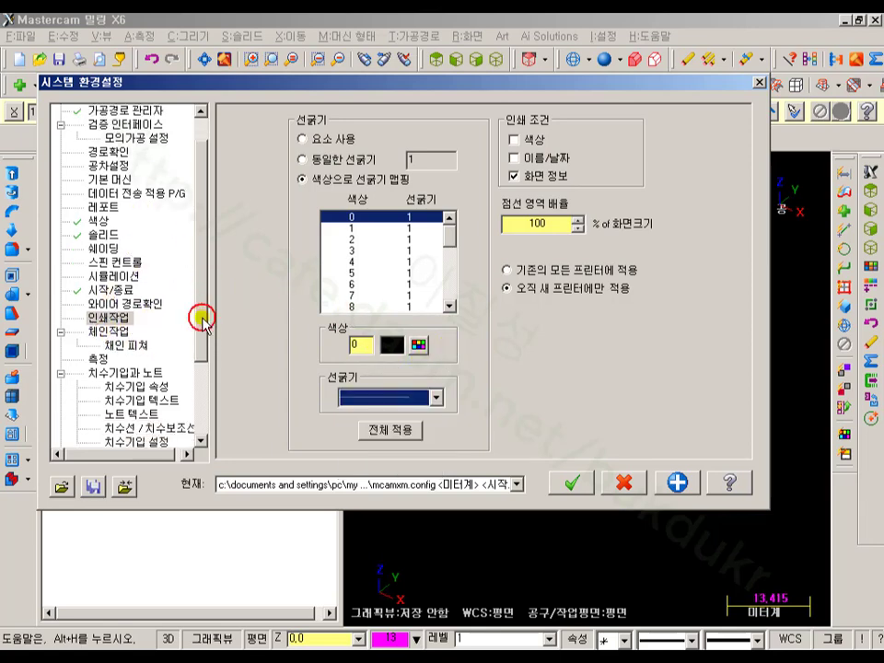
{"action": "scroll", "coordinate": [198, 318], "scroll_direction": "down", "scroll_amount": 1}
{"action": "left_click", "coordinate": [113, 303]}
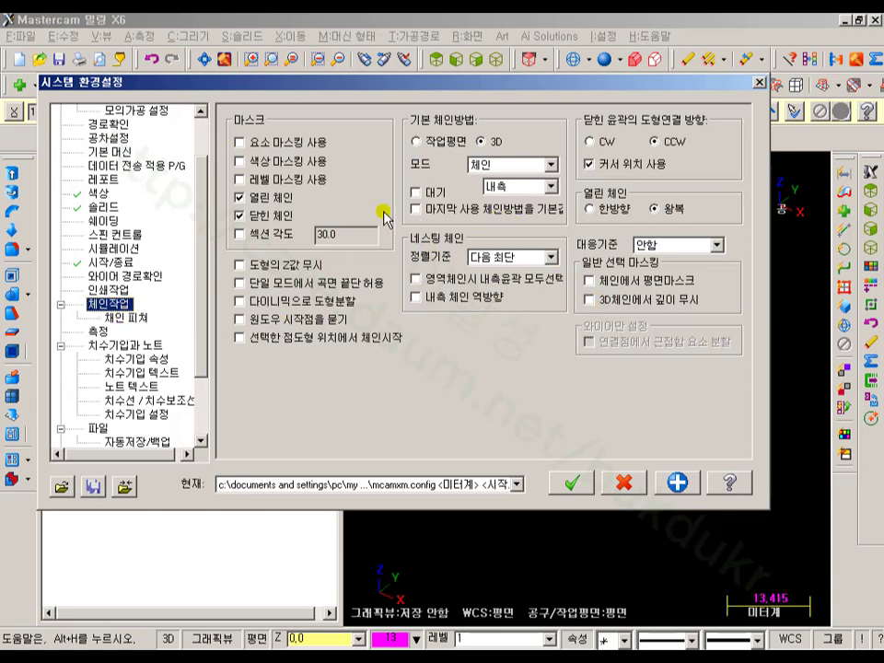
{"action": "left_click", "coordinate": [124, 319]}
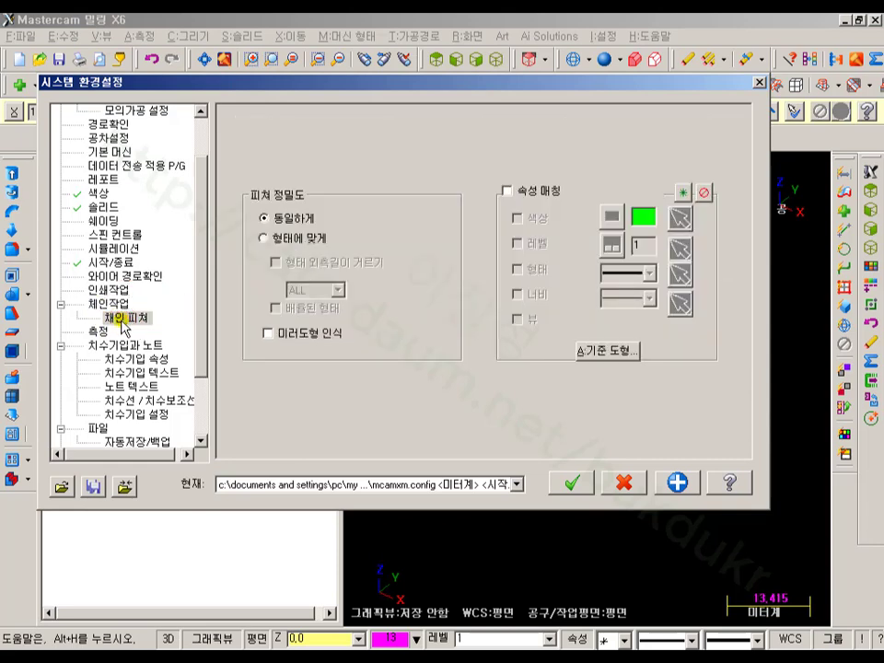
{"action": "left_click", "coordinate": [97, 331]}
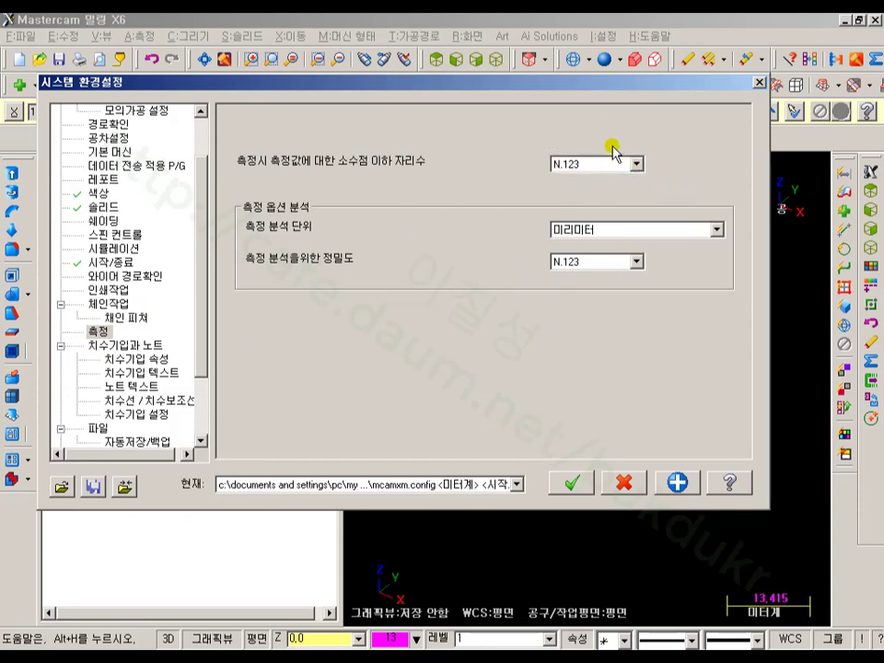
Review the dimension and note settings (치수기입과 노트), covering dimension text, note text, dimension and extension lines, and dimension options.
{"action": "left_click", "coordinate": [152, 348]}
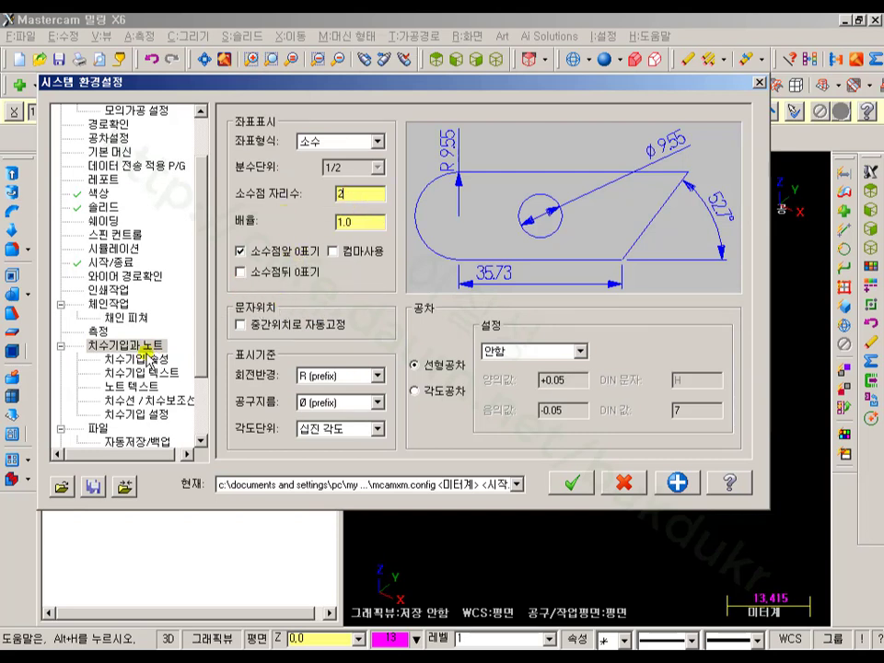
{"action": "left_click", "coordinate": [138, 359]}
{"action": "left_click", "coordinate": [180, 368]}
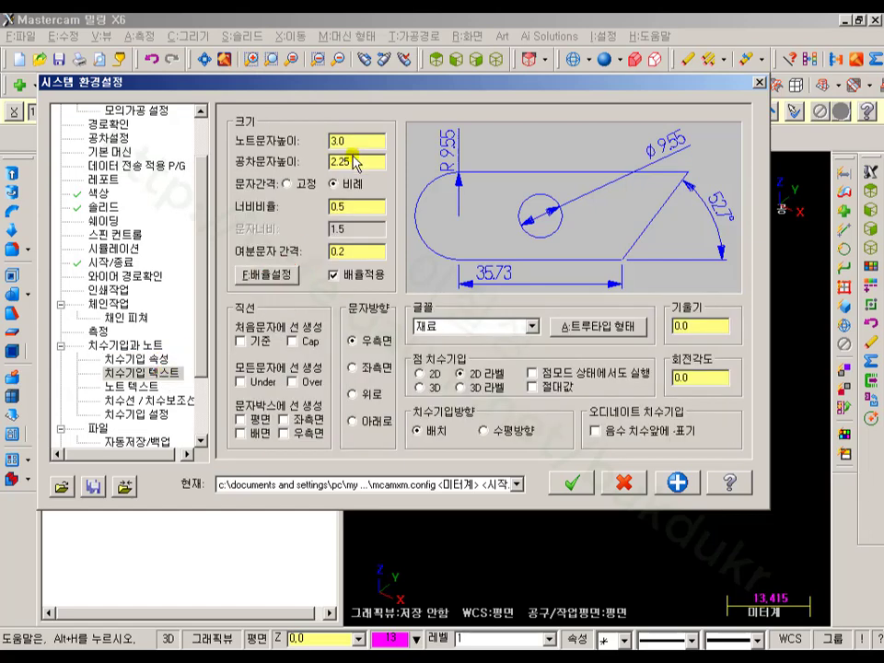
{"action": "left_click_drag", "start_coordinate": [350, 142], "coordinate": [302, 152]}
{"action": "left_click", "coordinate": [157, 391]}
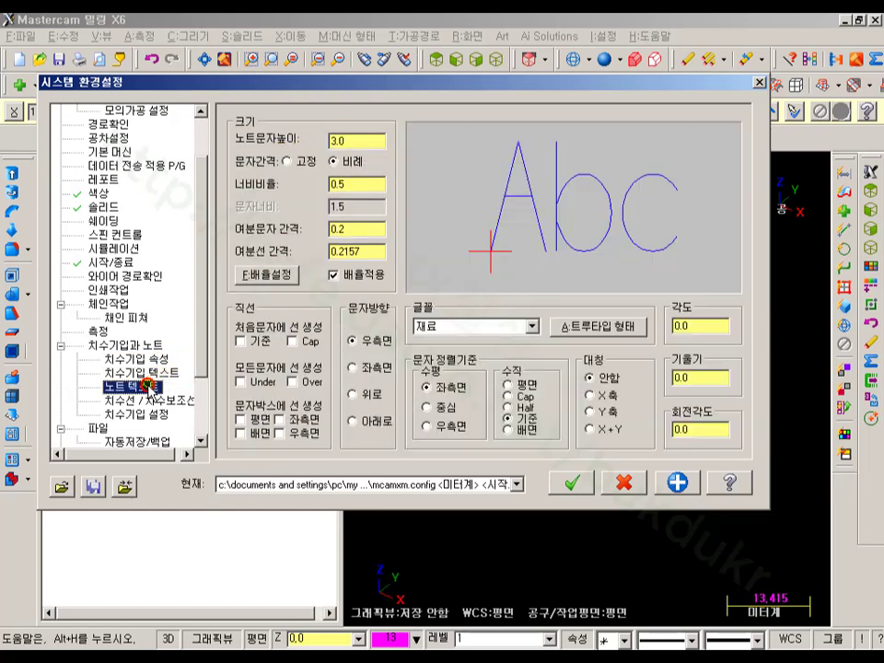
{"action": "left_click", "coordinate": [334, 168]}
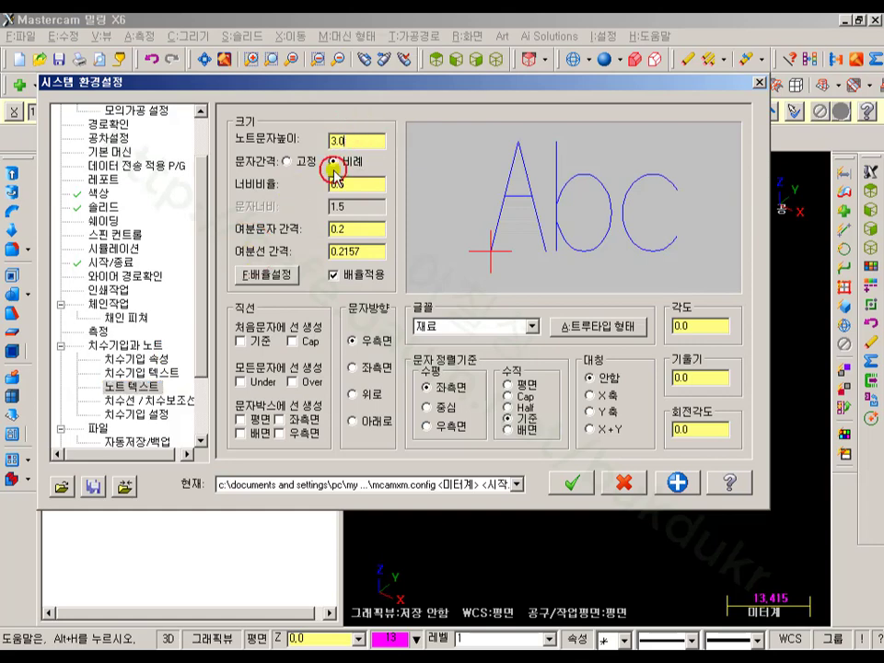
{"action": "left_click", "coordinate": [129, 401]}
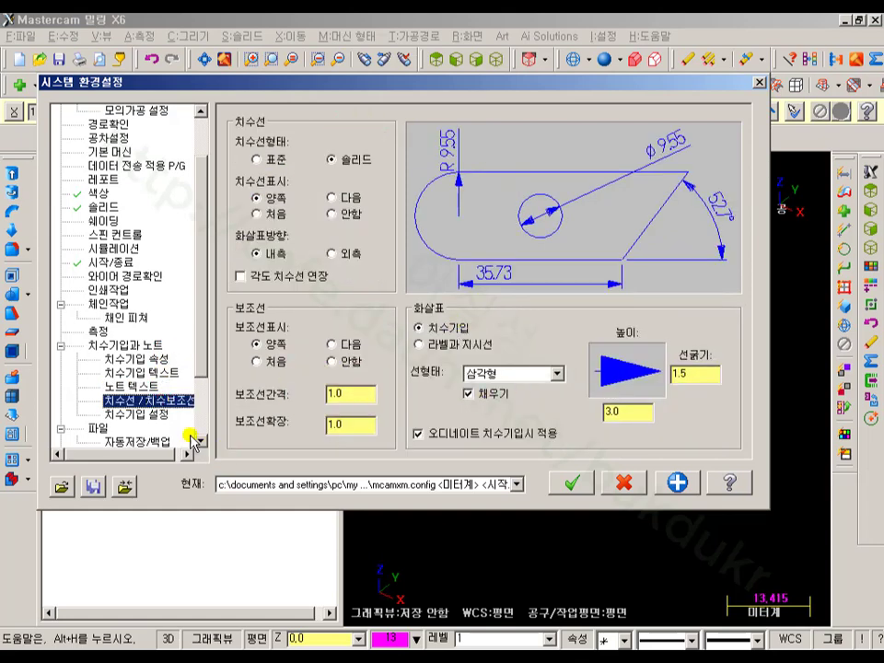
{"action": "left_click", "coordinate": [136, 414]}
{"action": "scroll", "coordinate": [205, 330], "scroll_direction": "down", "scroll_amount": 2}
{"action": "scroll", "coordinate": [204, 330], "scroll_direction": "down", "scroll_amount": 1}
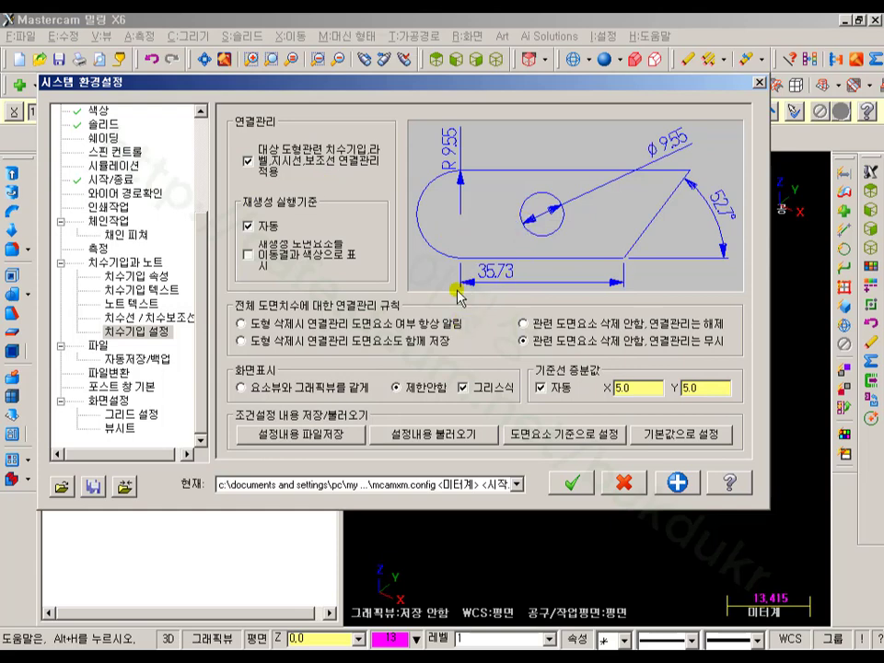
Enable autosave (자동저장) with an interval of 10 minutes and disable the message before autosaving.
{"action": "left_click", "coordinate": [96, 347]}
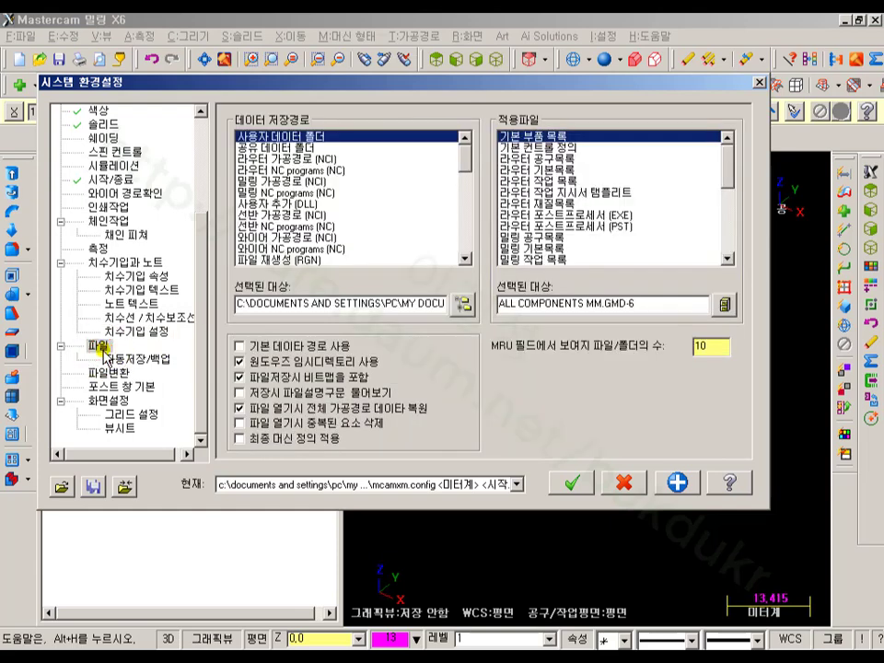
{"action": "left_click", "coordinate": [129, 359]}
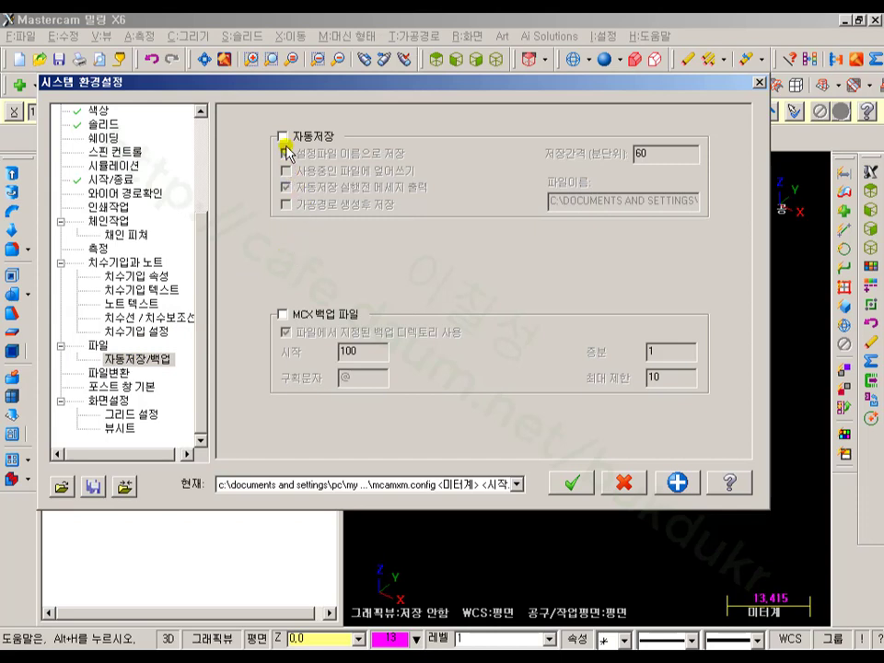
{"action": "left_click", "coordinate": [284, 138]}
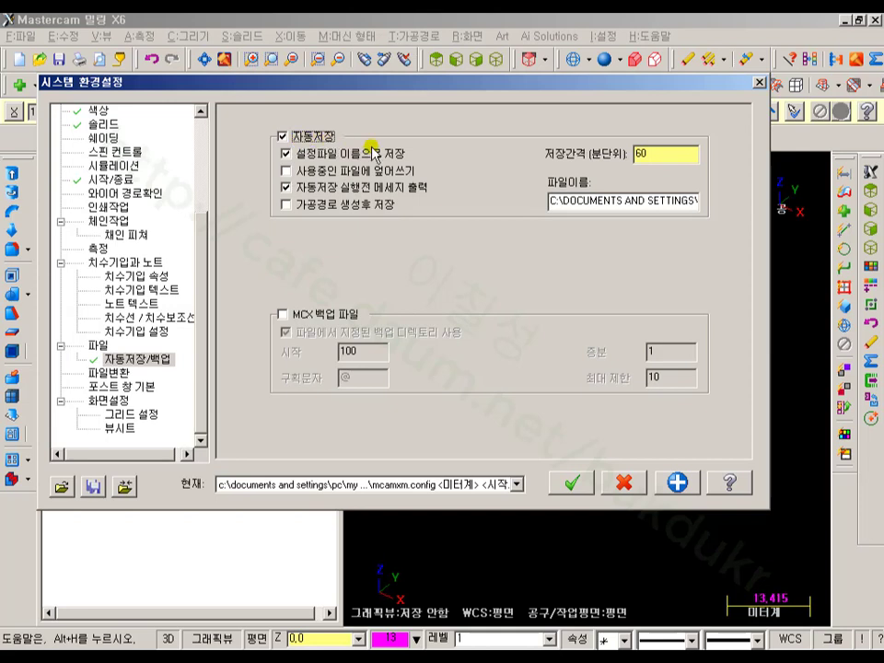
{"action": "left_click", "coordinate": [567, 158]}
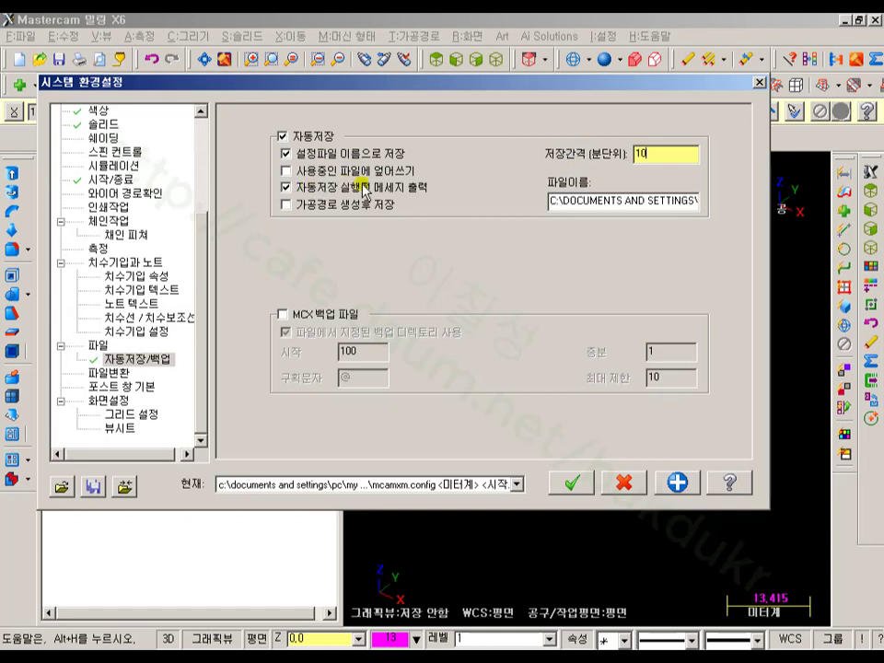
{"action": "left_click", "coordinate": [286, 187]}
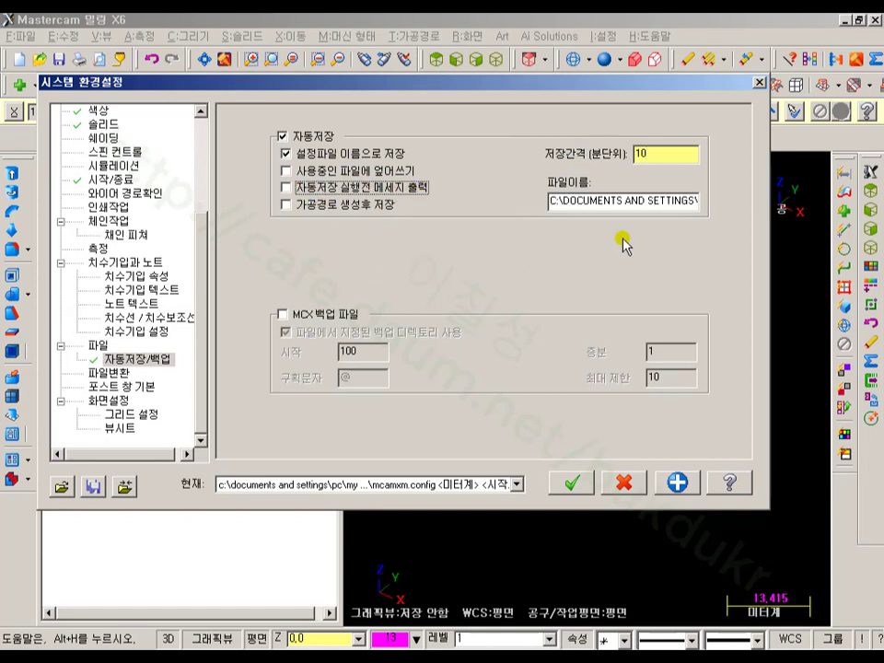
Read the autosave file name path through to its end.
{"action": "left_click", "coordinate": [662, 202]}
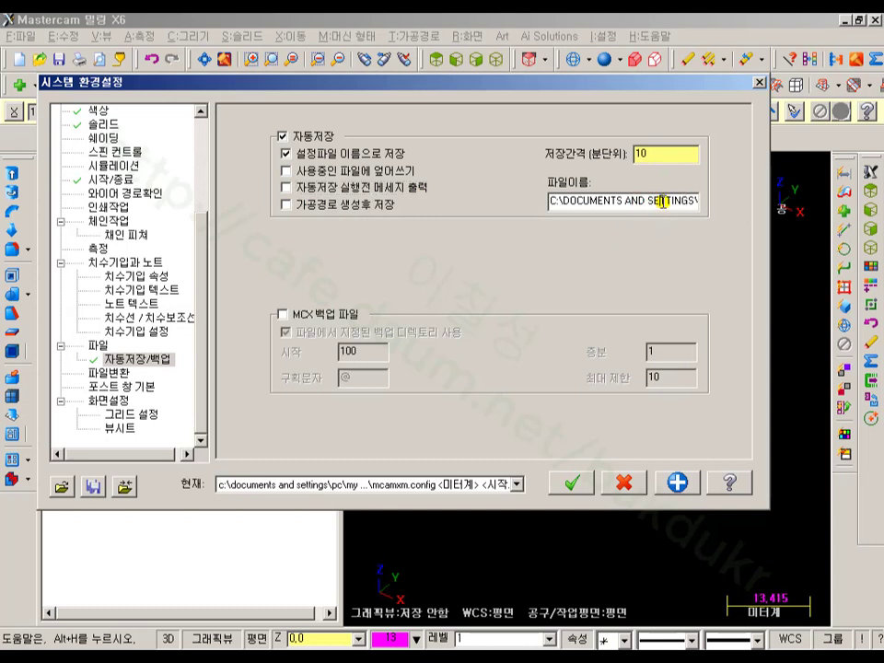
{"action": "key", "text": "Right"}
{"action": "key", "text": "Right"}
{"action": "key", "text": "Right"}
{"action": "key", "text": "Right"}
{"action": "key", "text": "Right"}
{"action": "key", "text": "Right"}
{"action": "key", "text": "Right"}
{"action": "key", "text": "Right"}
{"action": "key", "text": "Right"}
{"action": "key", "text": "Right"}
{"action": "key", "text": "Right"}
{"action": "key", "text": "Right"}
{"action": "key", "text": "Right"}
{"action": "key", "text": "Right"}
{"action": "key", "text": "Right"}
{"action": "key", "text": "Right"}
{"action": "key", "text": "Right"}
{"action": "key", "text": "Right"}
{"action": "key", "text": "Right"}
{"action": "key", "text": "Right"}
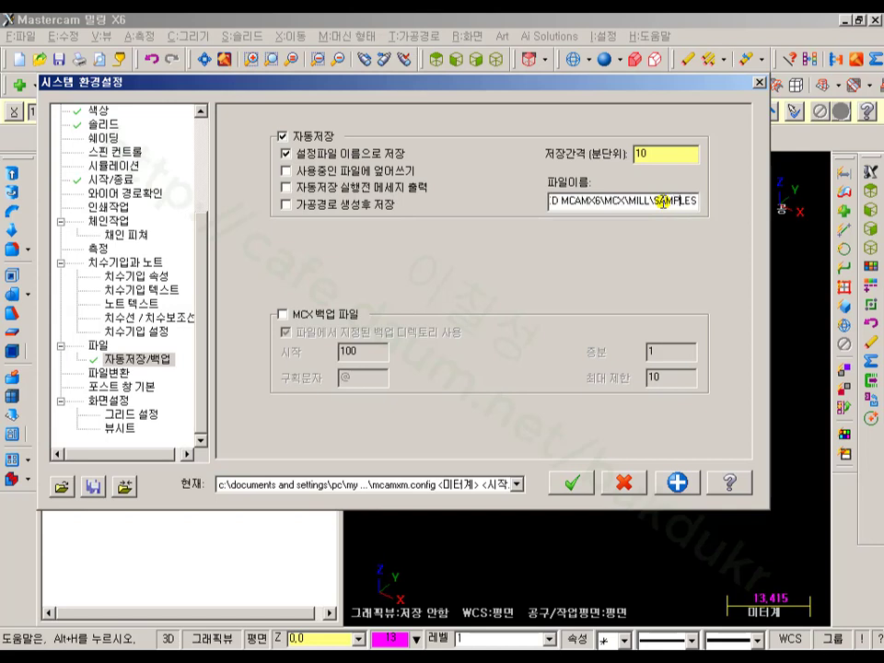
{"action": "key", "text": "Right"}
{"action": "key", "text": "Right"}
{"action": "key", "text": "Right"}
{"action": "key", "text": "Right"}
{"action": "key", "text": "Right"}
{"action": "key", "text": "Right"}
{"action": "key", "text": "Right"}
{"action": "key", "text": "Right"}
{"action": "key", "text": "Right"}
{"action": "key", "text": "Right"}
{"action": "key", "text": "Right"}
{"action": "key", "text": "Right"}
{"action": "key", "text": "Right"}
{"action": "key", "text": "Right"}
{"action": "key", "text": "Right"}
{"action": "key", "text": "Right"}
{"action": "key", "text": "Right"}
{"action": "key", "text": "Right"}
{"action": "key", "text": "Right"}
{"action": "key", "text": "Right"}
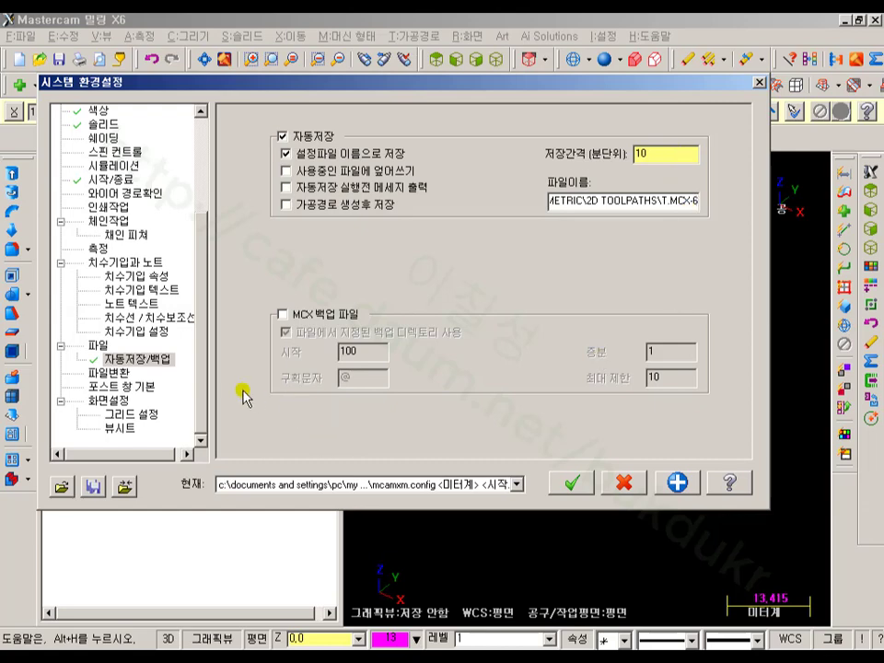
Set the Parasolid export version to 23.1 in the file conversion (파일변환) settings.
{"action": "left_click", "coordinate": [118, 373]}
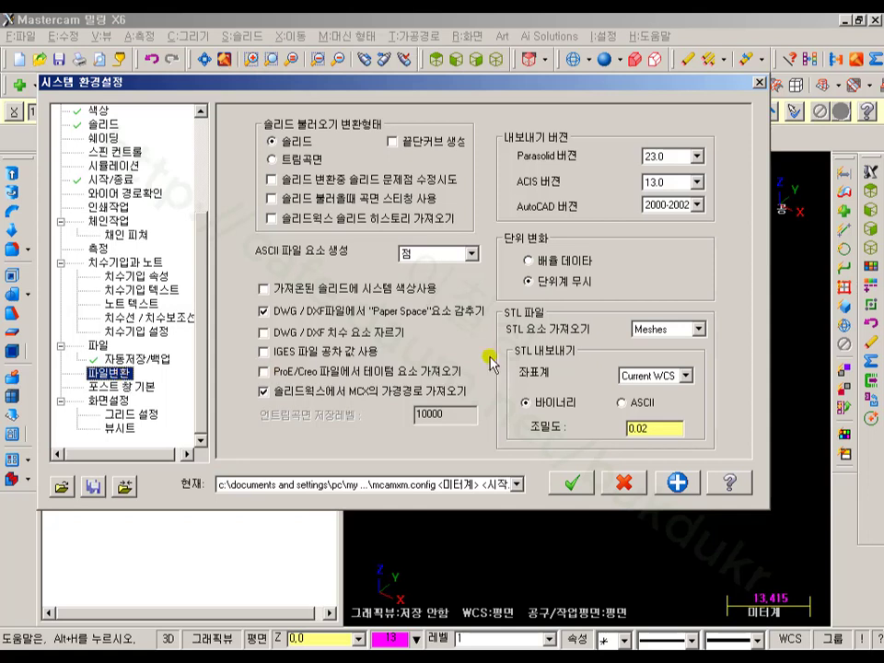
{"action": "left_click", "coordinate": [696, 156]}
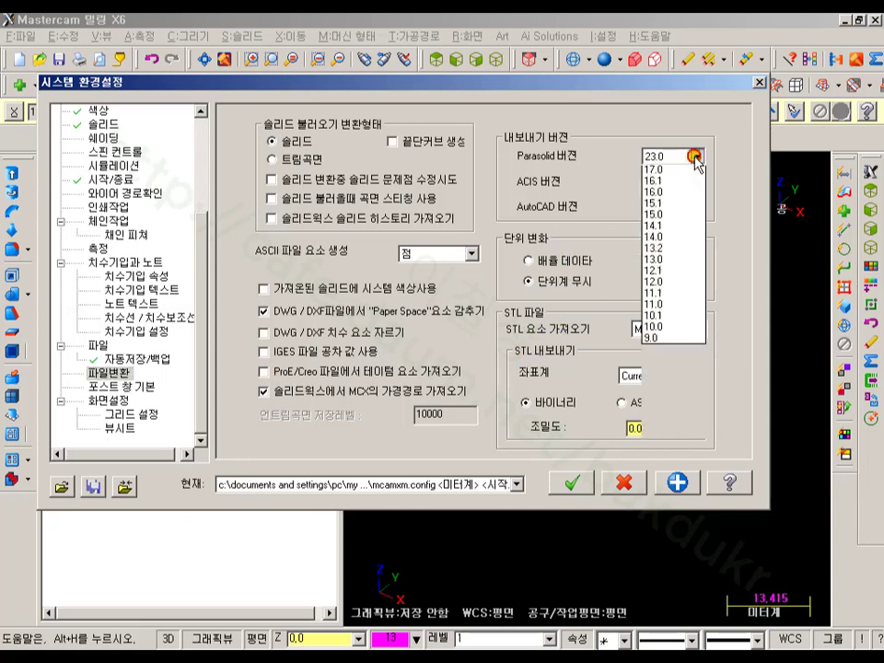
{"action": "left_click", "coordinate": [681, 172]}
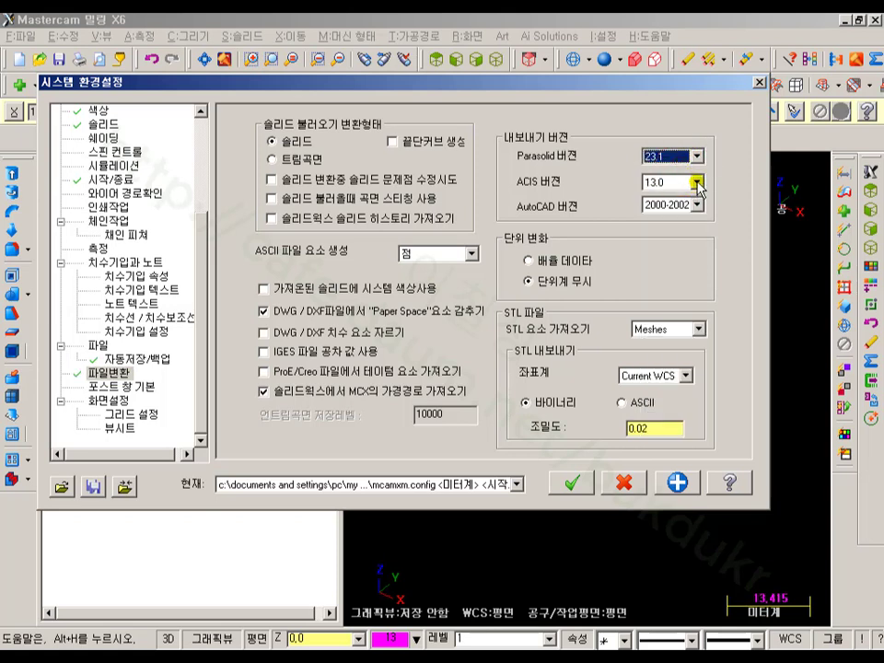
Examine the available ACIS, Parasolid and AutoCAD export versions in the file conversion settings.
{"action": "left_click", "coordinate": [699, 182]}
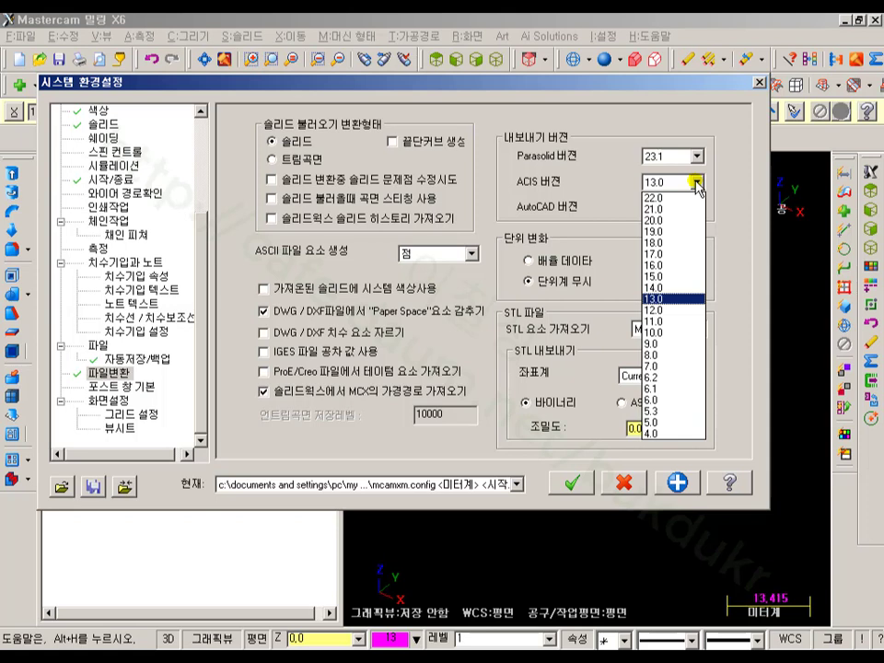
{"action": "left_click", "coordinate": [698, 182]}
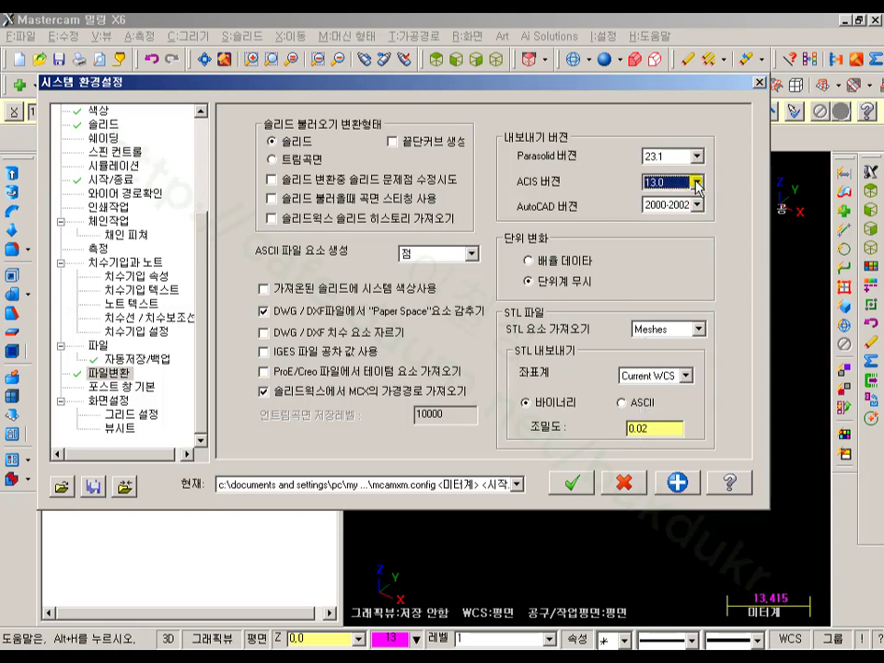
{"action": "left_click", "coordinate": [697, 157]}
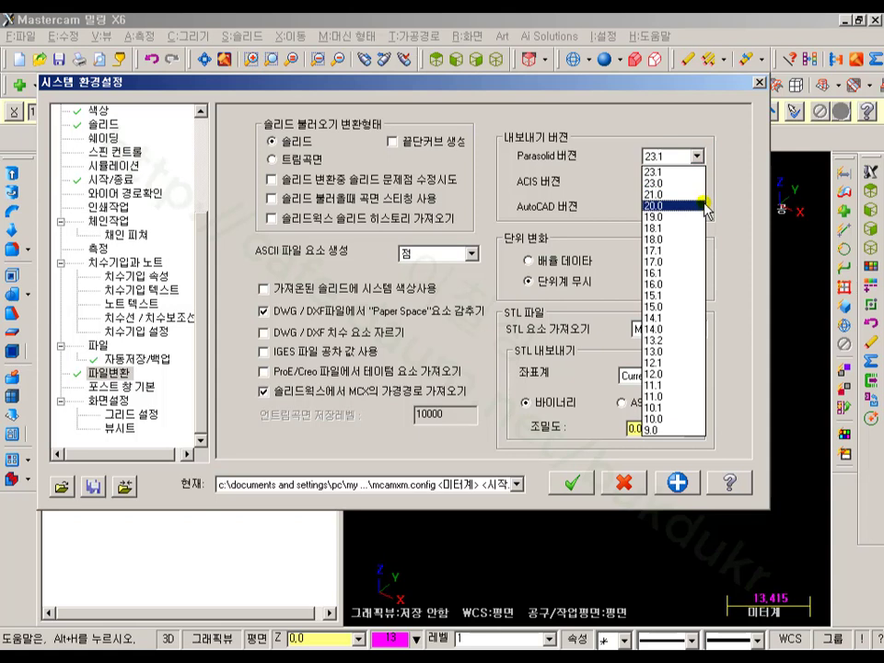
{"action": "left_click", "coordinate": [689, 124]}
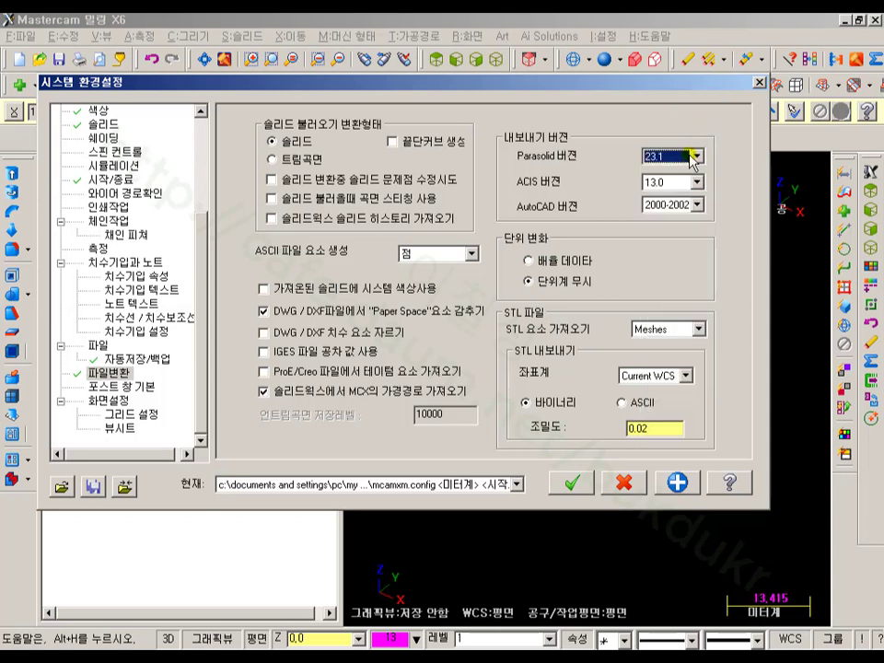
{"action": "left_click", "coordinate": [697, 183]}
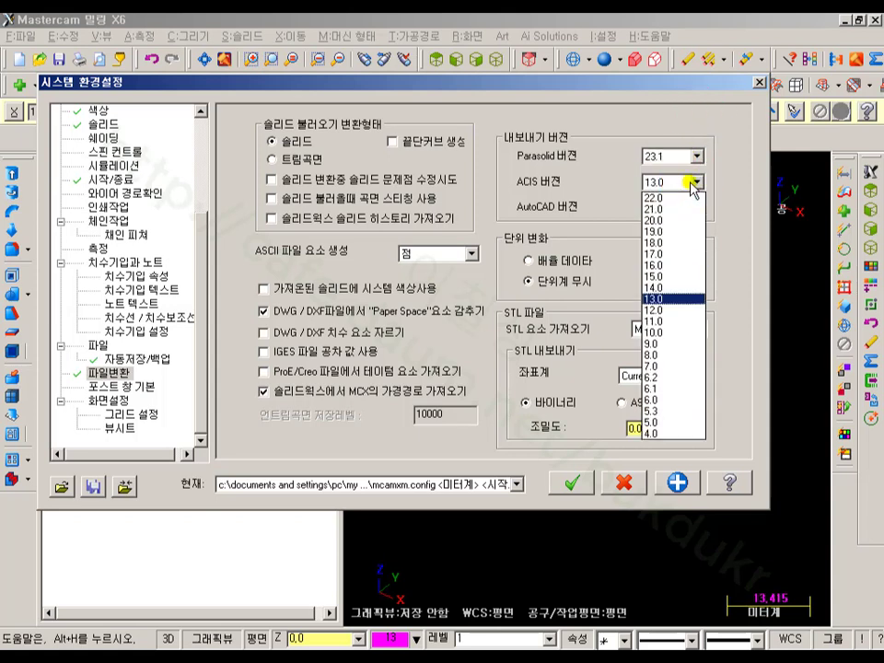
{"action": "left_click", "coordinate": [693, 183]}
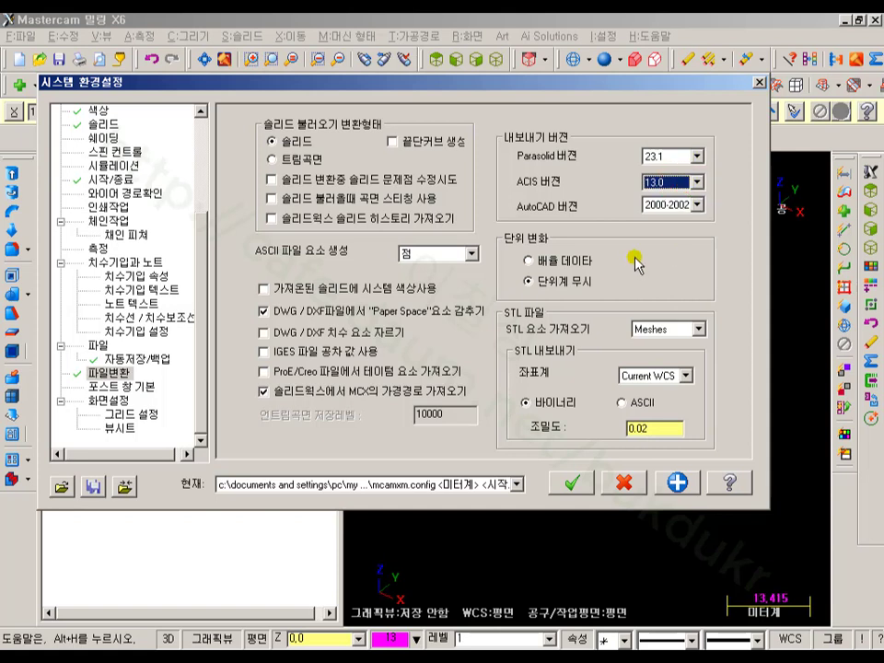
{"action": "left_click", "coordinate": [697, 204]}
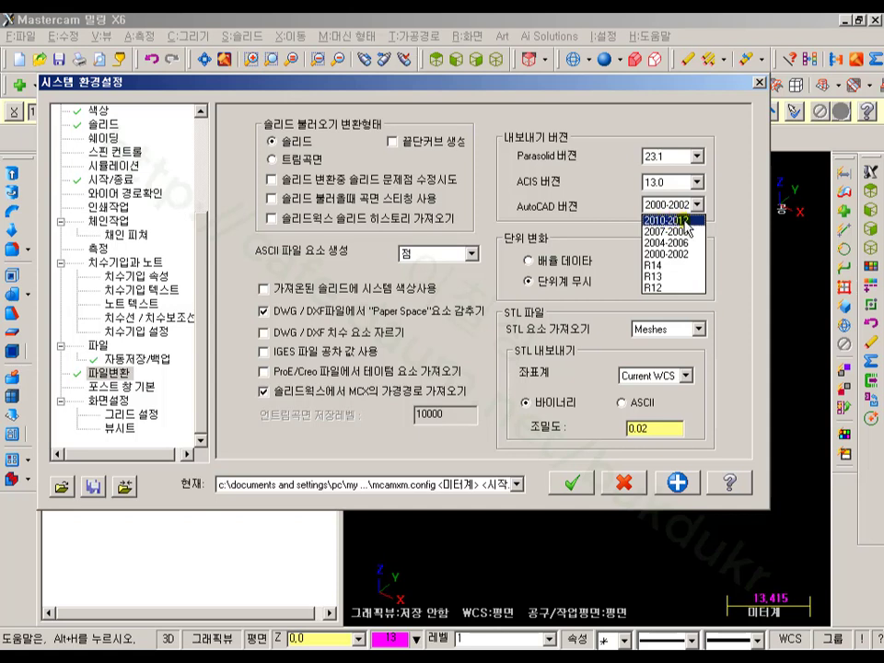
{"action": "left_click", "coordinate": [724, 401]}
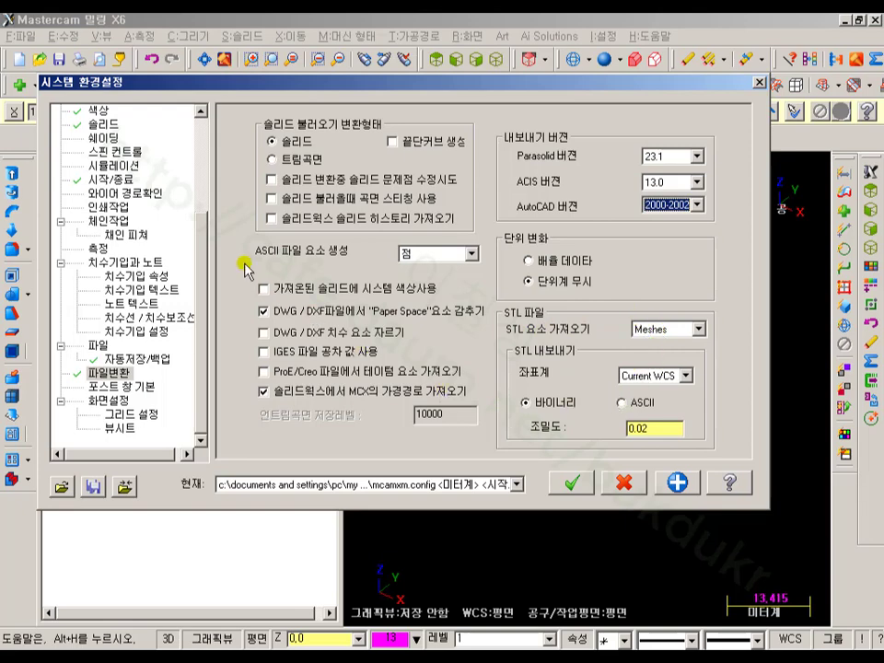
Review the post dialog defaults (포스트 창 기본) and the screen settings (화면설정), and move the configuration dialog aside to uncover the graphics area.
{"action": "left_click", "coordinate": [118, 388]}
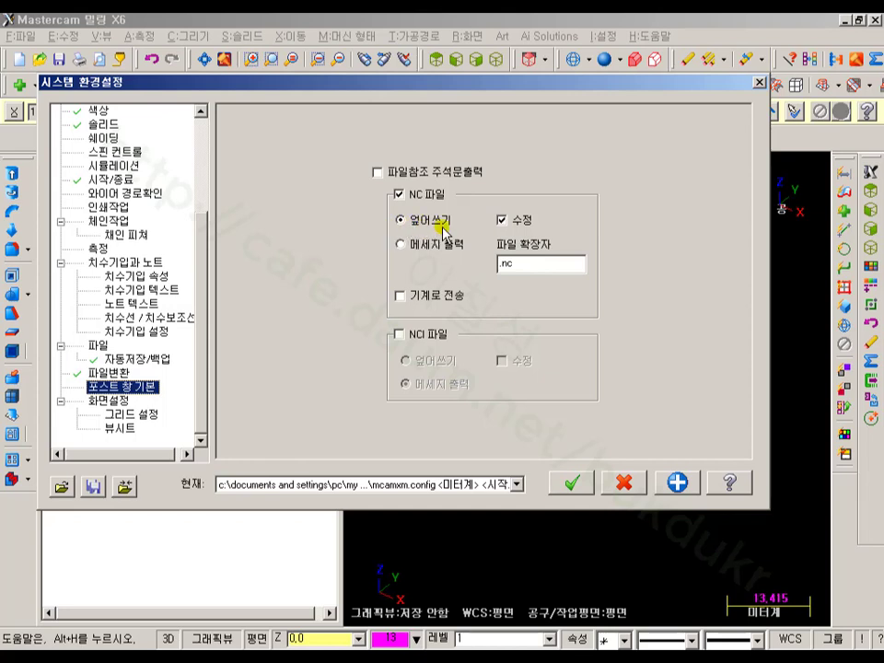
{"action": "left_click", "coordinate": [113, 399]}
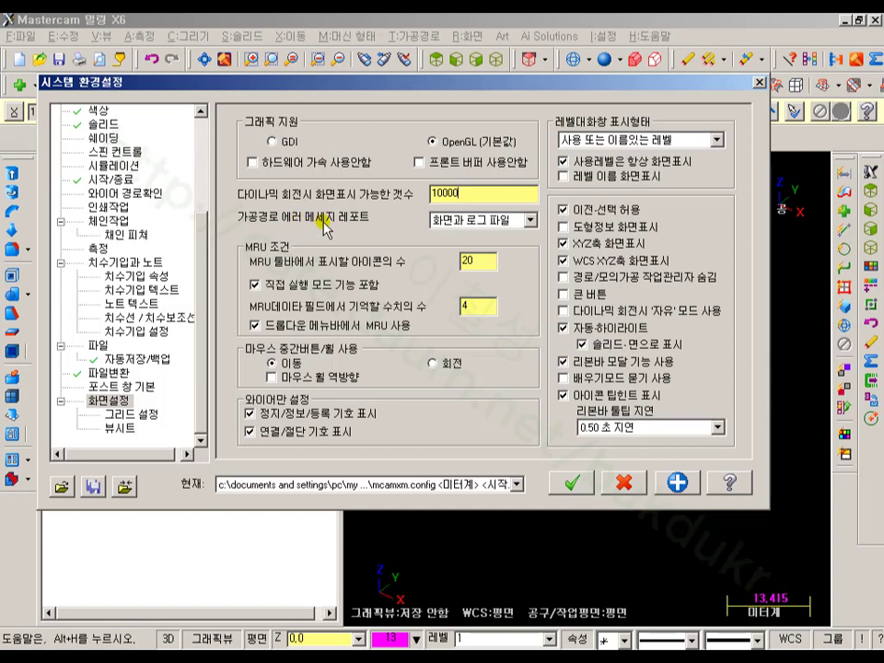
{"action": "left_click", "coordinate": [527, 221]}
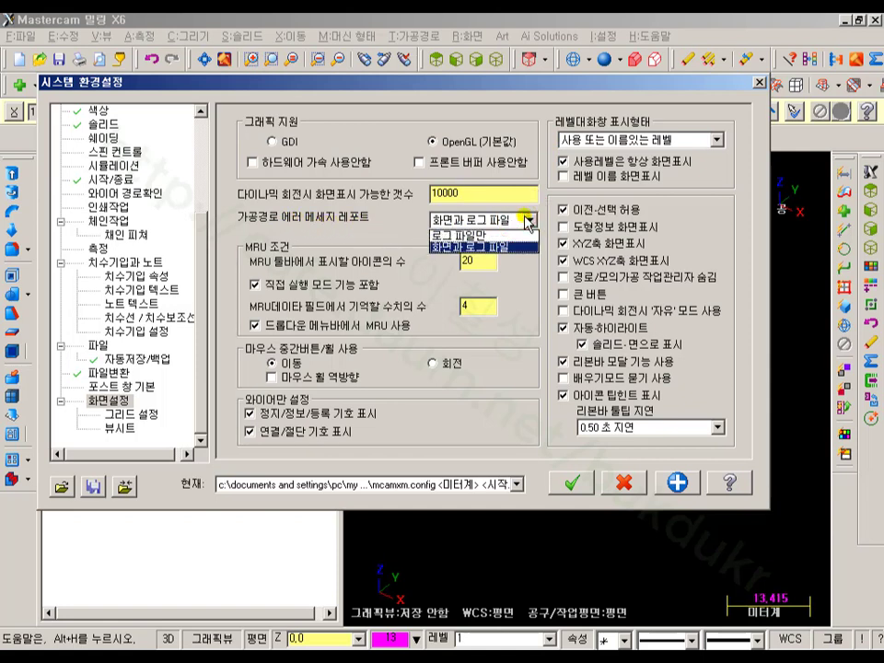
{"action": "left_click", "coordinate": [525, 221]}
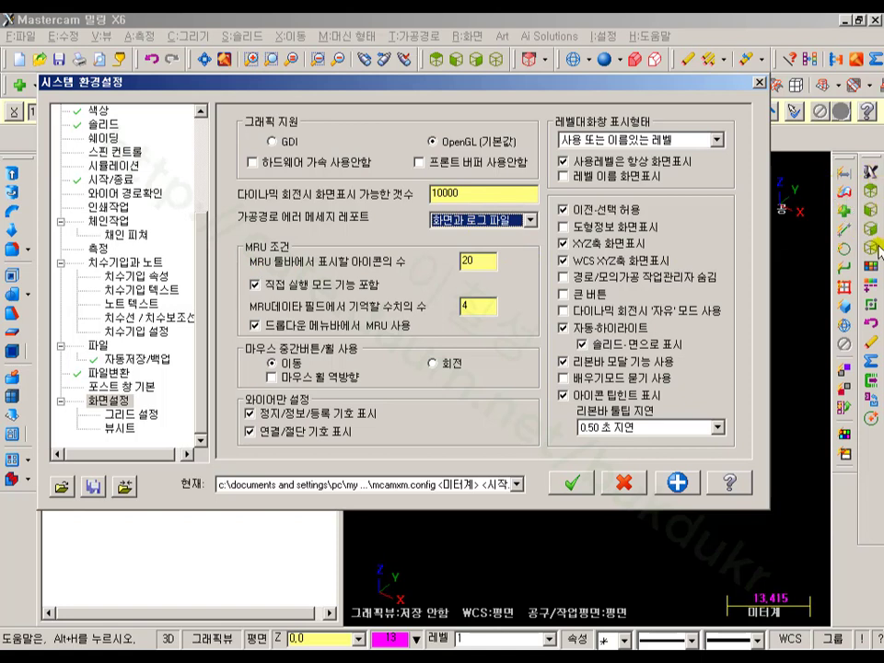
{"action": "left_click", "coordinate": [485, 263]}
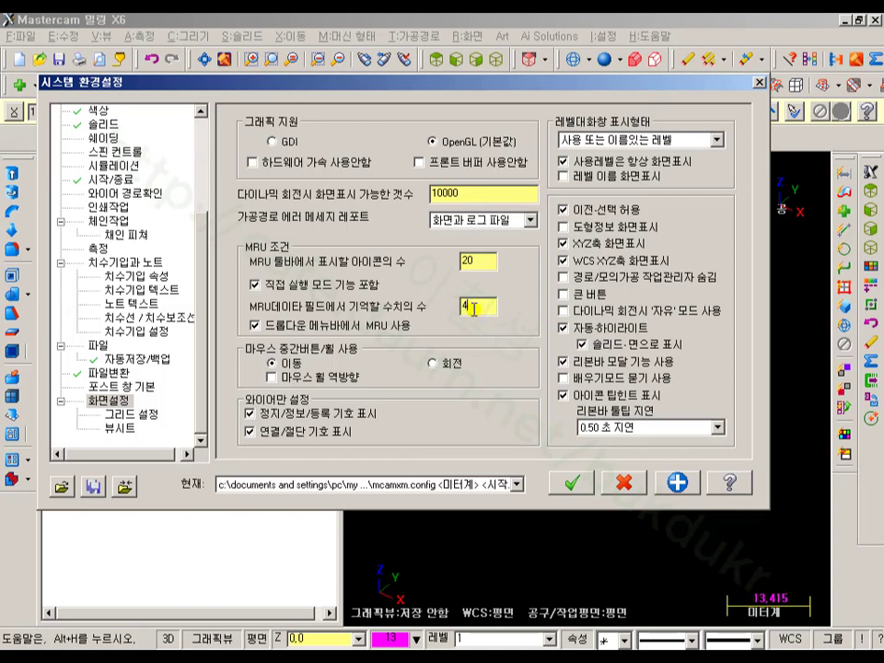
{"action": "left_click", "coordinate": [276, 362]}
{"action": "left_click_drag", "start_coordinate": [693, 79], "coordinate": [279, 35]}
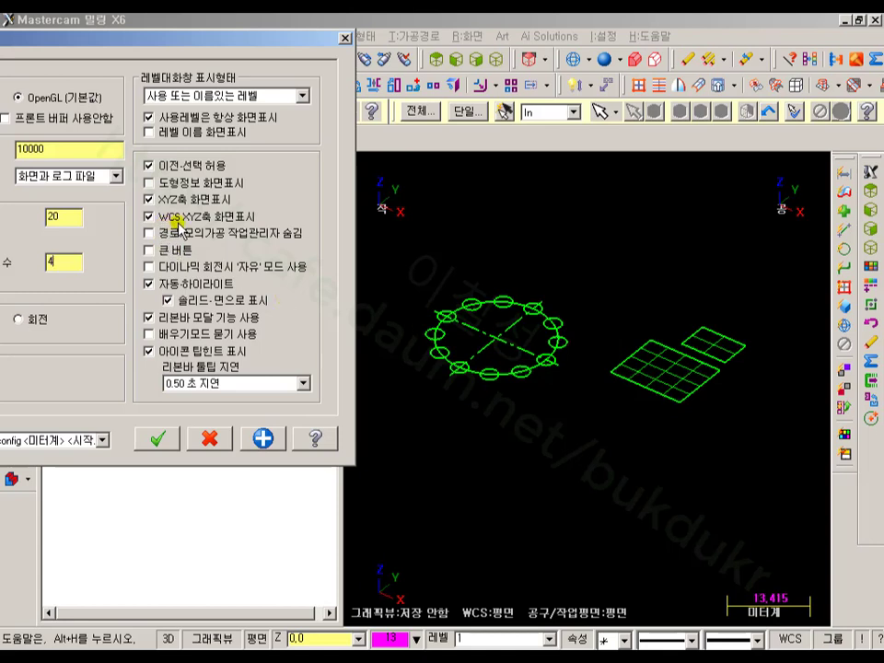
Move the configuration dialog back into full view and review the grid (그리드 설정) and viewsheet (뷰시트) settings.
{"action": "left_click_drag", "start_coordinate": [147, 37], "coordinate": [649, 74]}
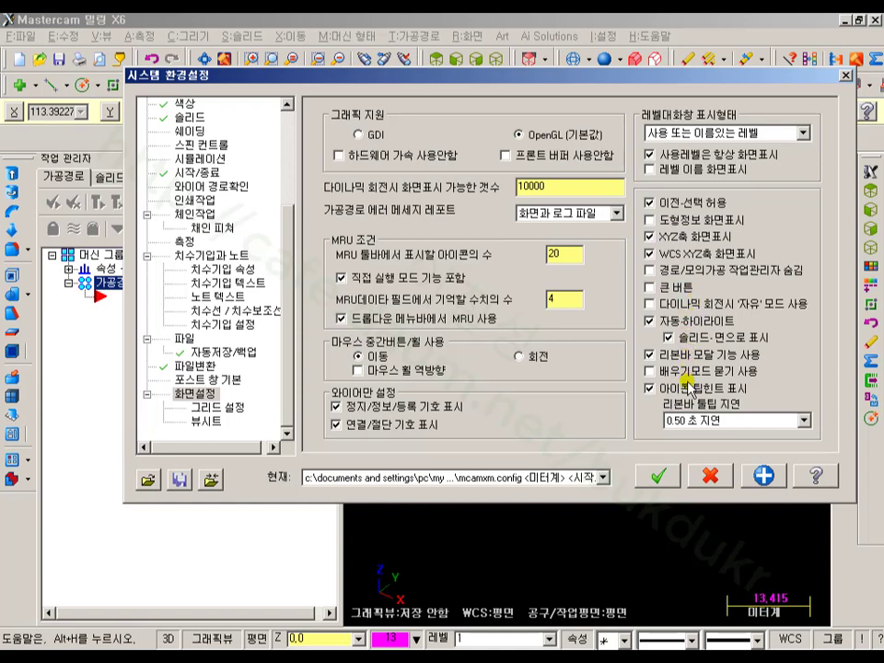
{"action": "left_click", "coordinate": [216, 408]}
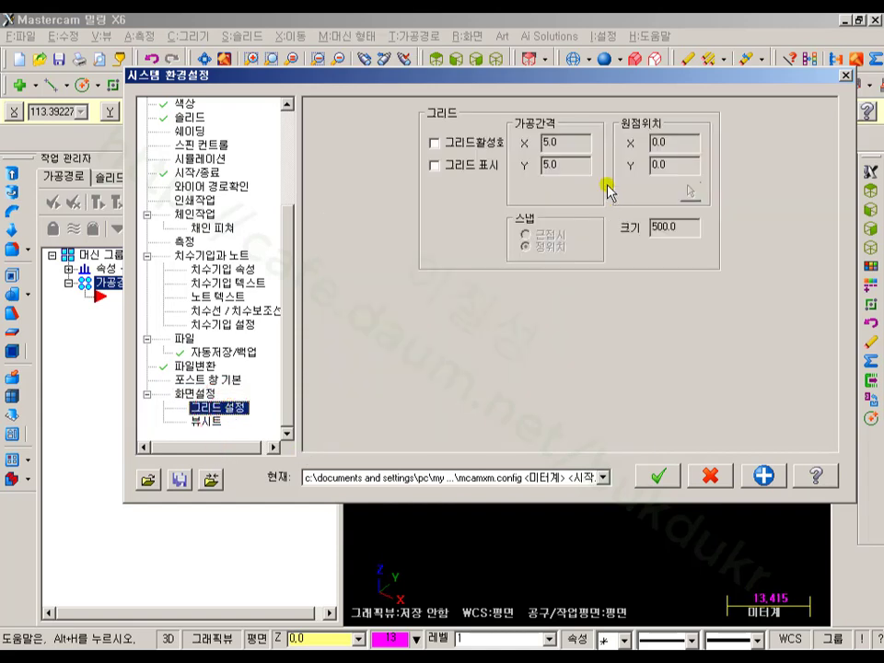
{"action": "left_click", "coordinate": [208, 422]}
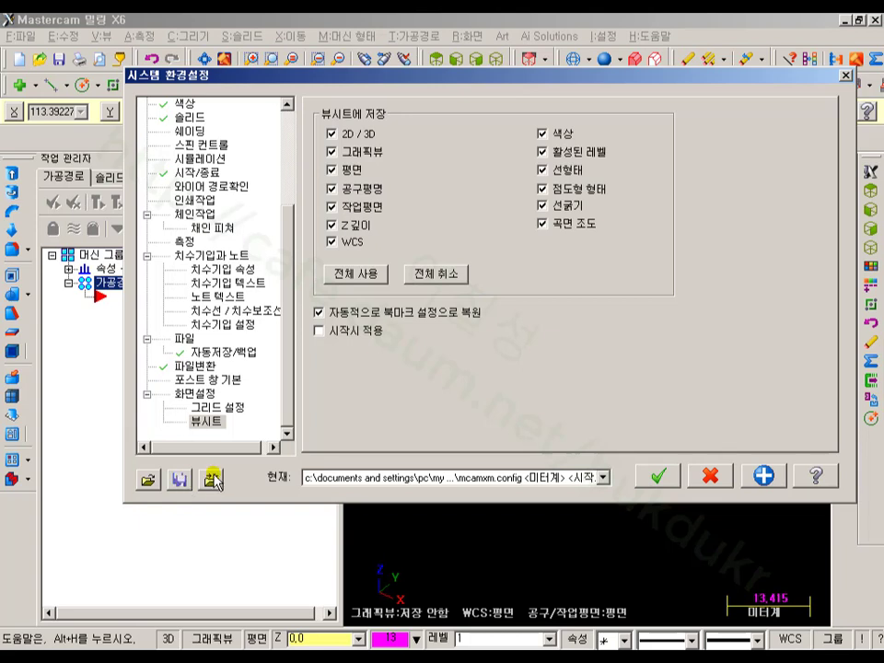
Decline saving the settings to the configuration file, cancel opening another configuration file, and close the system configuration.
{"action": "key", "text": "Return"}
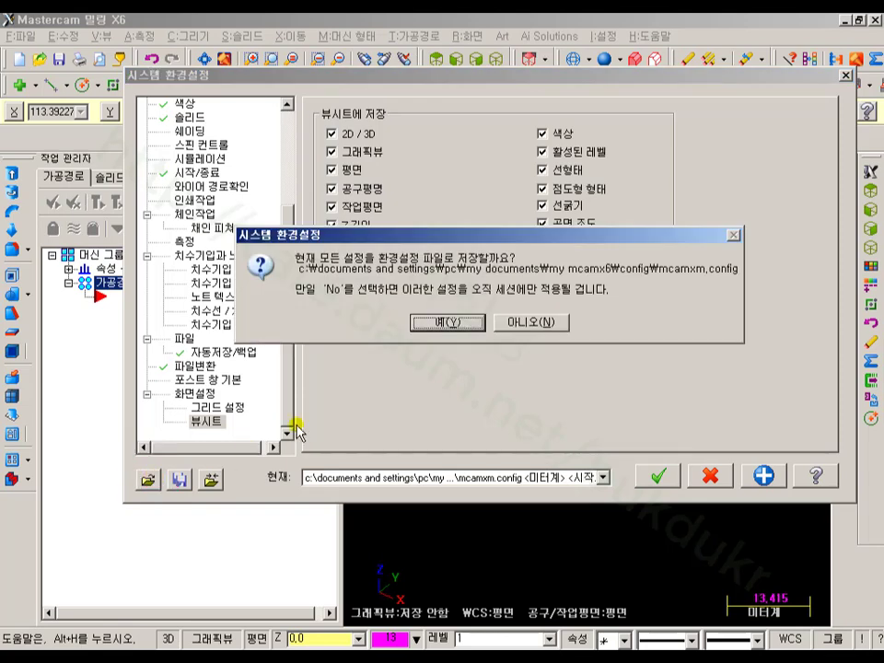
{"action": "left_click", "coordinate": [556, 324]}
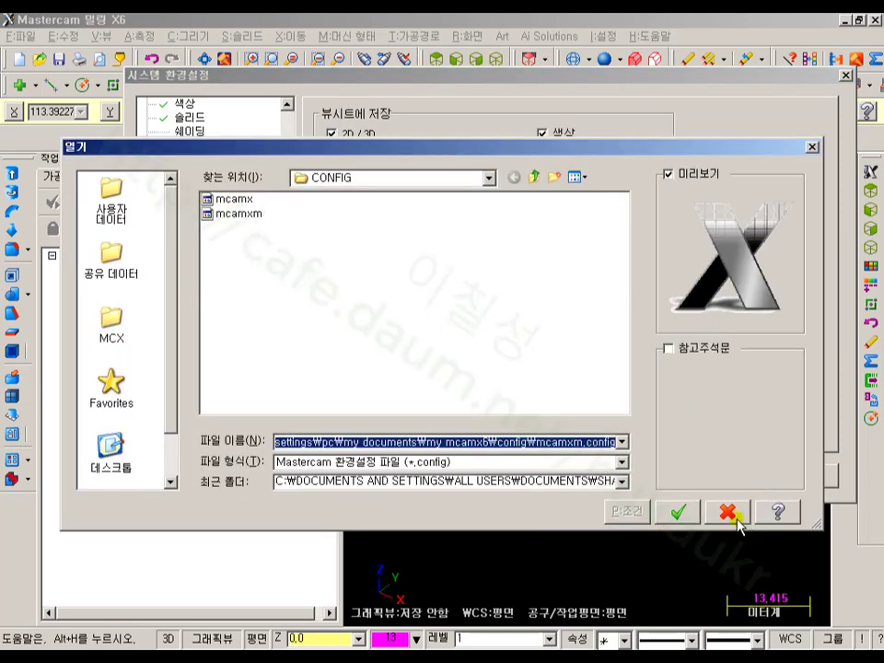
{"action": "left_click", "coordinate": [735, 521]}
{"action": "left_click", "coordinate": [722, 531]}
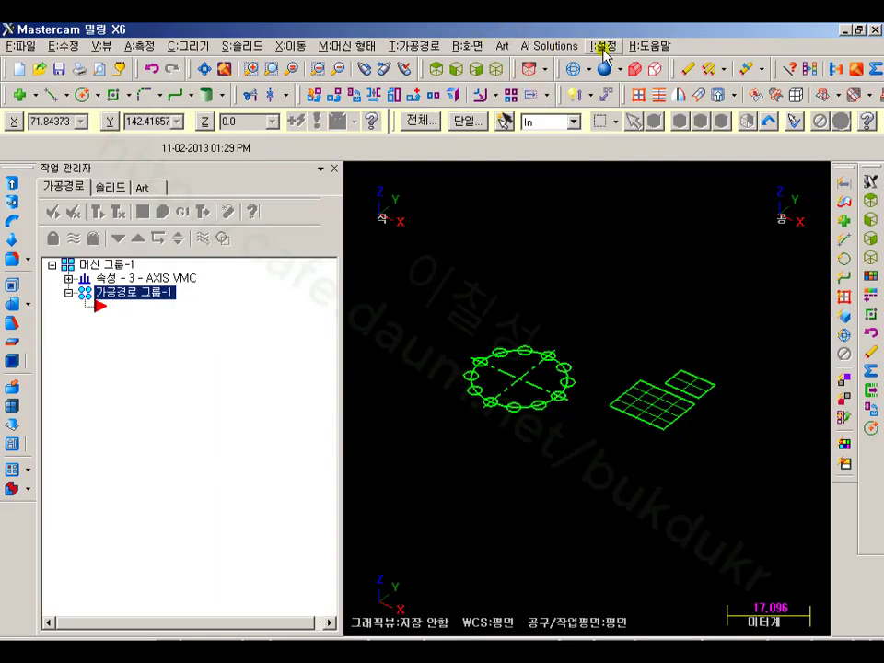
Remove the redraw command (다시그리기) from the graphics-area context menu (마우스 우측버튼 메뉴) in the user customization (사용자 정의).
{"action": "left_click", "coordinate": [605, 46]}
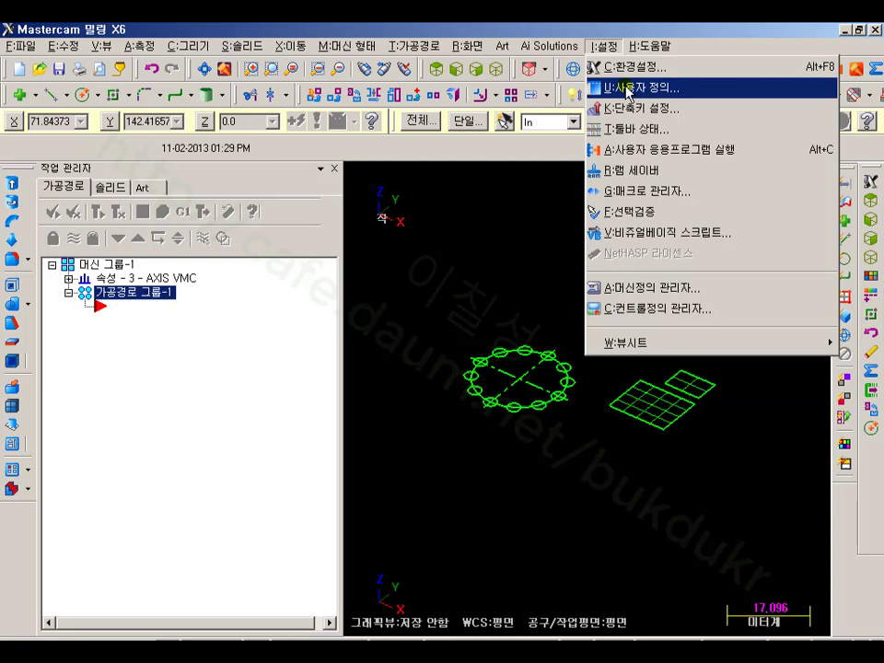
{"action": "left_click", "coordinate": [629, 90]}
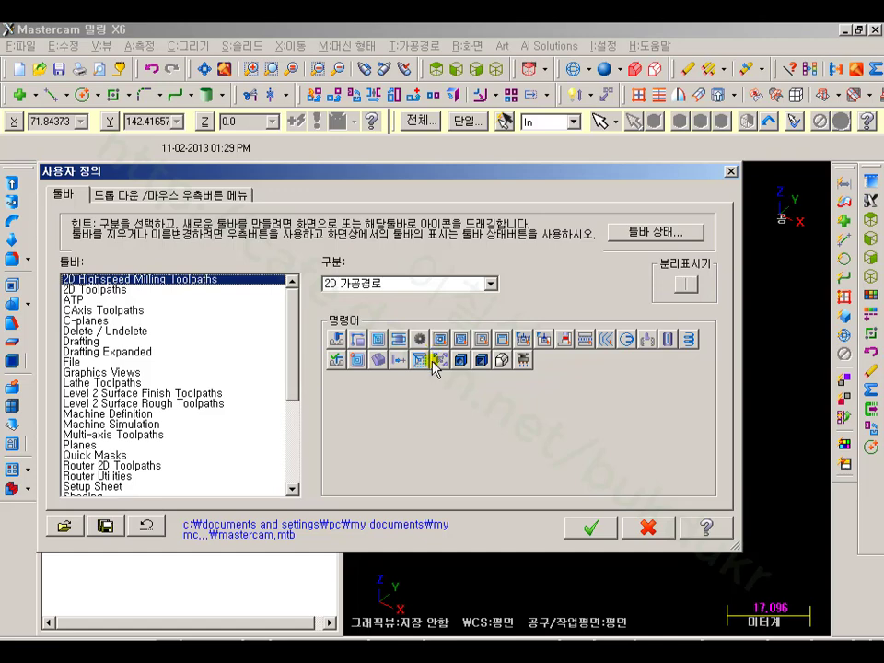
{"action": "left_click", "coordinate": [219, 195]}
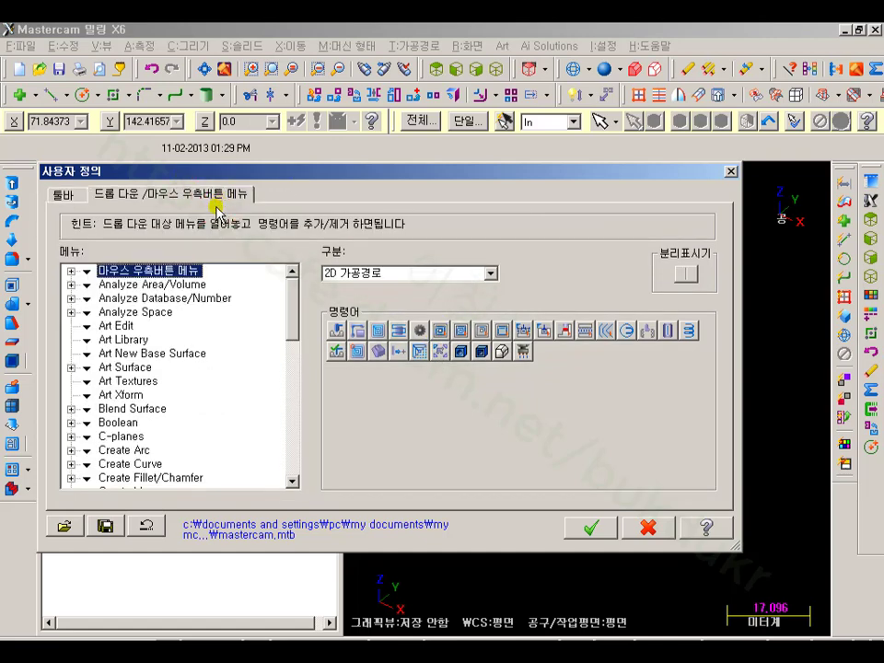
{"action": "left_click", "coordinate": [71, 271]}
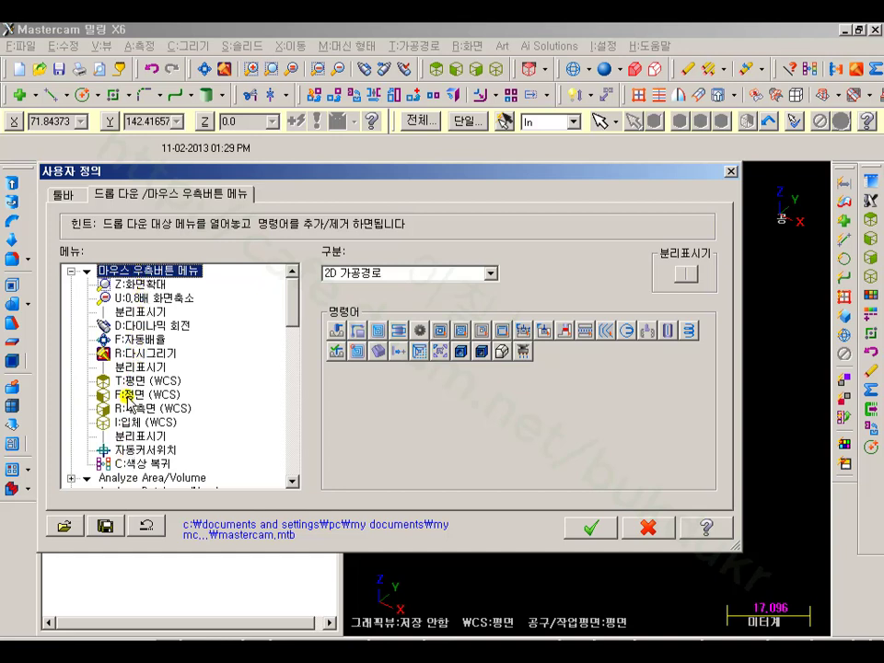
{"action": "left_click", "coordinate": [144, 354]}
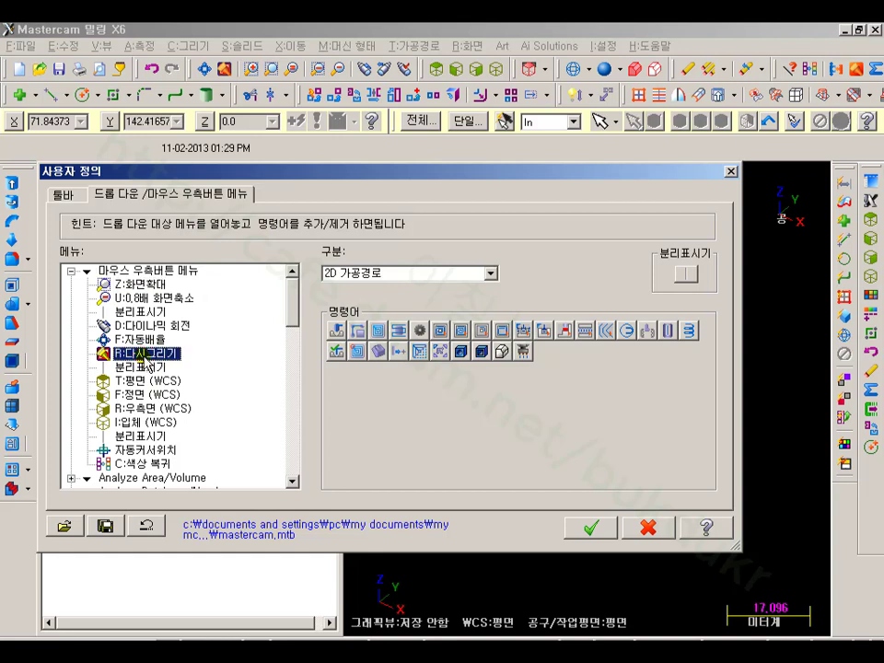
{"action": "right_click", "coordinate": [144, 357]}
{"action": "left_click", "coordinate": [178, 376]}
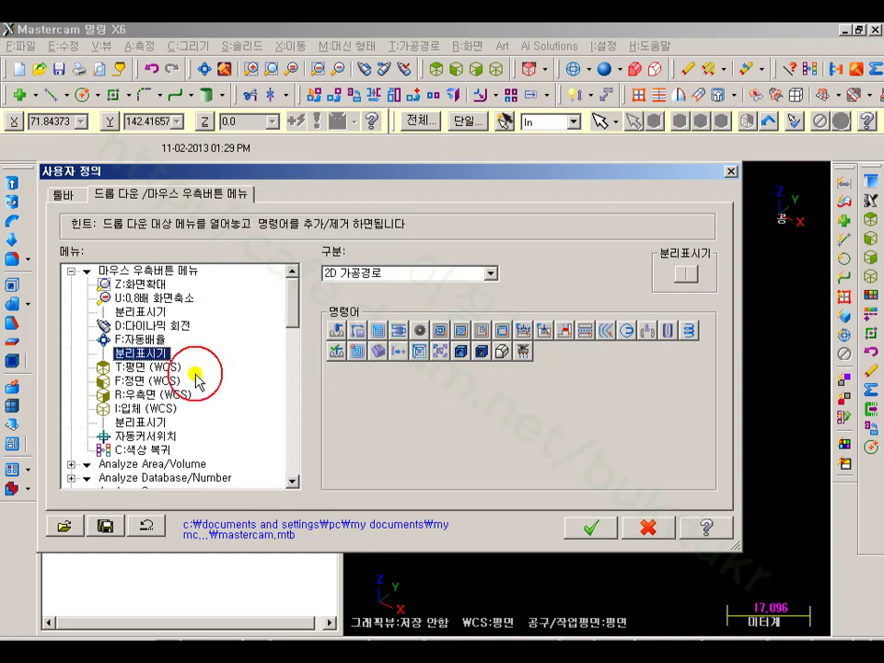
Add the 선택완료 command from the 일반적인 선택 category to the context menu directly below 자동배율.
{"action": "left_click", "coordinate": [491, 274]}
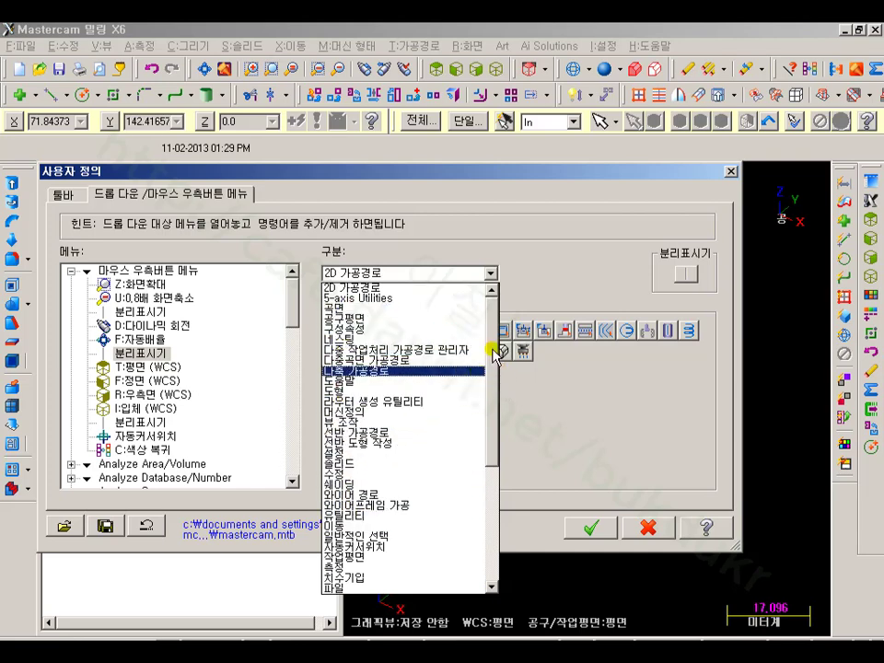
{"action": "left_click_drag", "start_coordinate": [491, 355], "coordinate": [508, 454]}
{"action": "scroll", "coordinate": [419, 420], "scroll_direction": "down", "scroll_amount": 1}
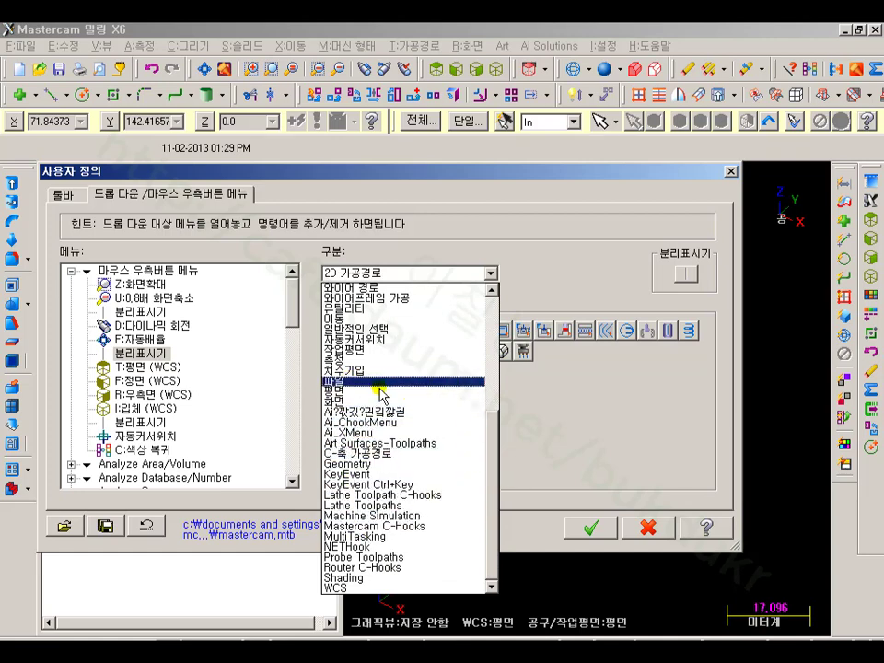
{"action": "left_click", "coordinate": [341, 329]}
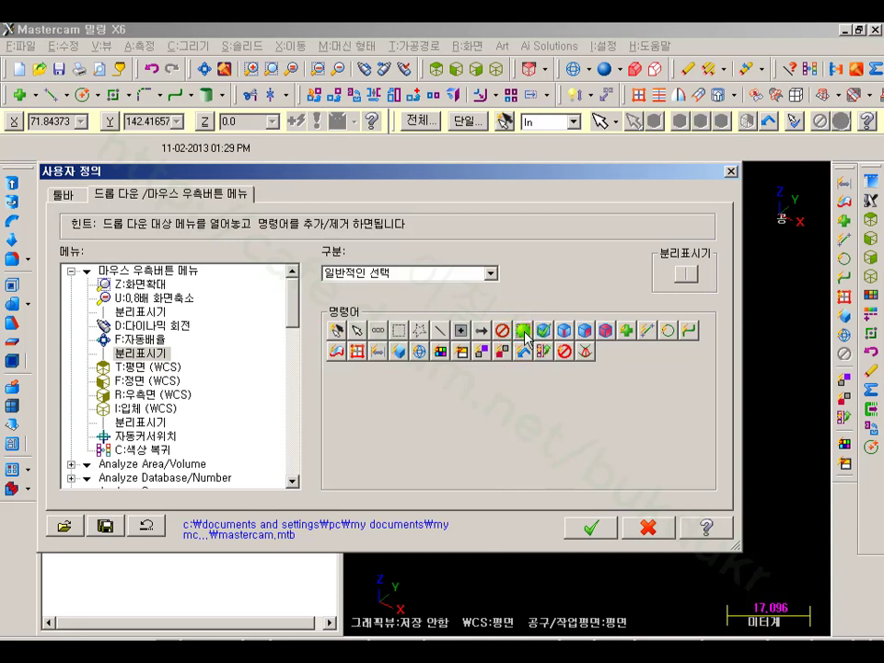
{"action": "left_click_drag", "start_coordinate": [527, 339], "coordinate": [150, 351]}
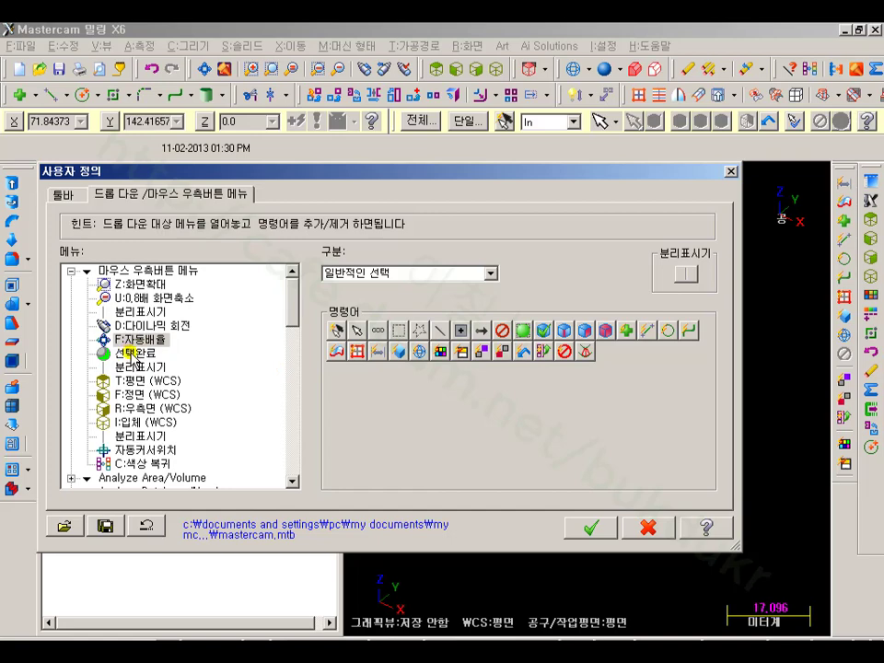
Add the QM 원호 command to the Trim / Break menu below 트림 많은요소 and accept the customization.
{"action": "scroll", "coordinate": [259, 335], "scroll_direction": "down", "scroll_amount": 3}
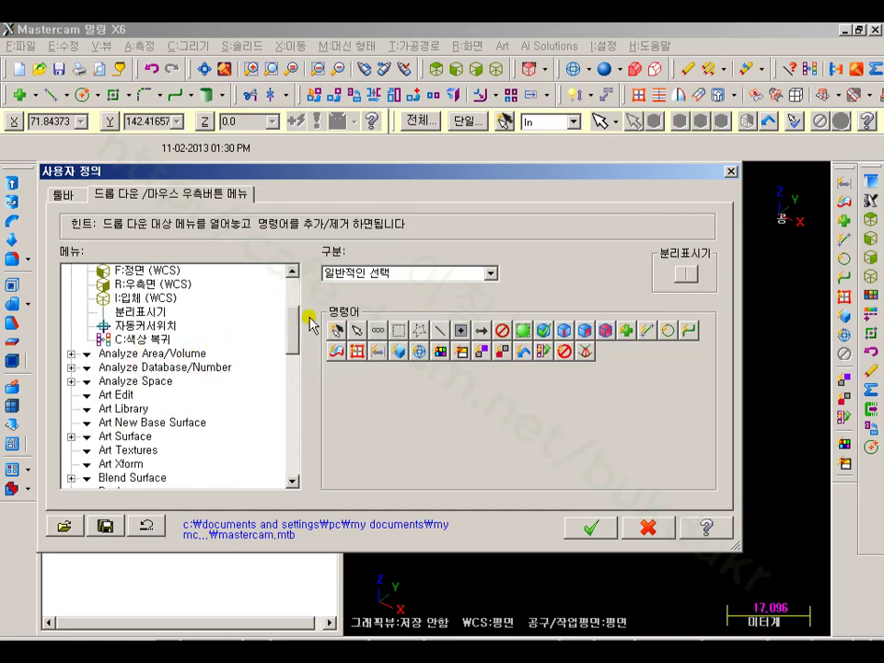
{"action": "left_click_drag", "start_coordinate": [296, 320], "coordinate": [293, 423]}
{"action": "left_click", "coordinate": [72, 394]}
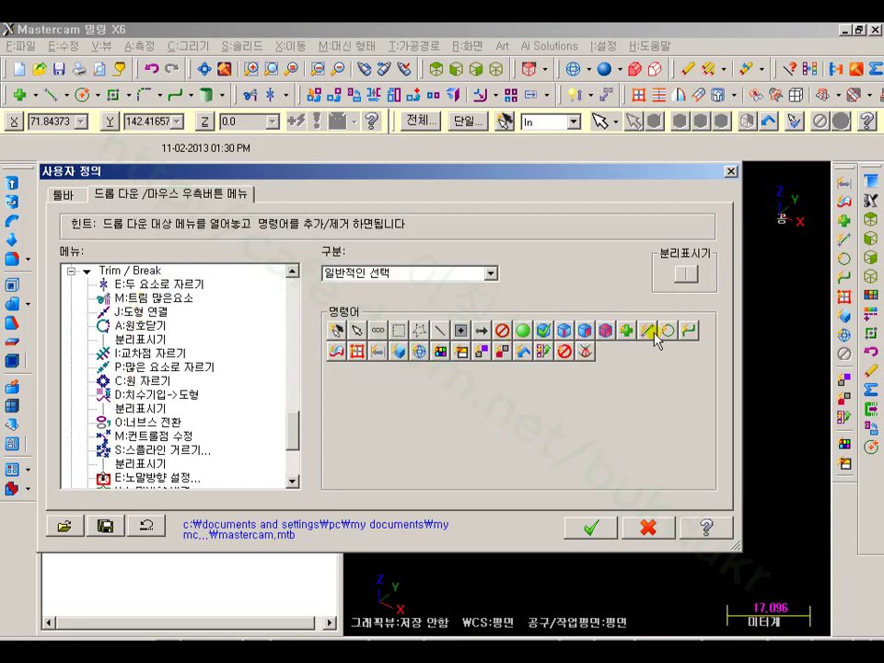
{"action": "left_click_drag", "start_coordinate": [673, 337], "coordinate": [118, 306]}
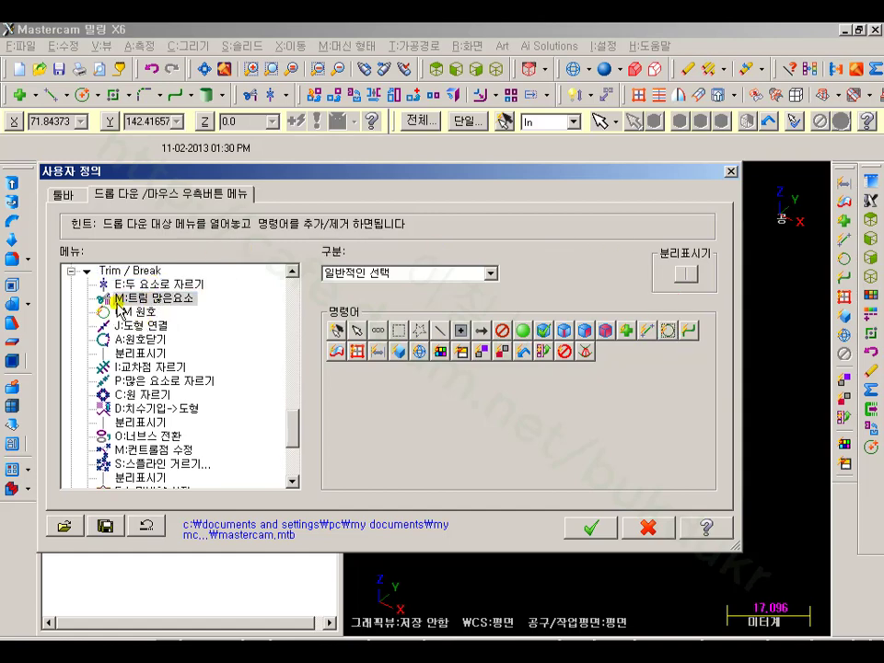
{"action": "left_click", "coordinate": [595, 529]}
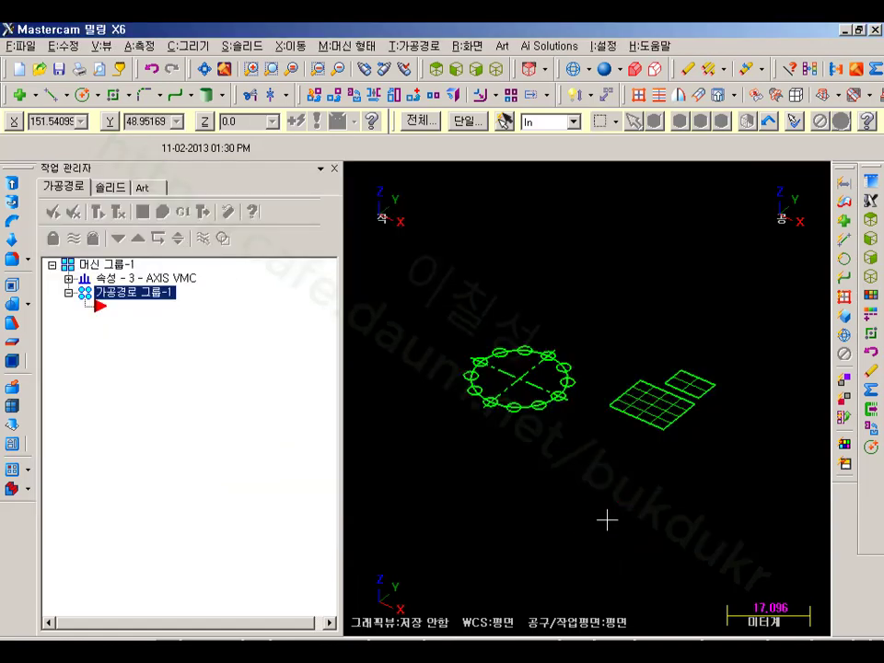
Check the 선택완료 entry in the graphics-area context menu, first without a command and then with a small circle selected.
{"action": "right_click", "coordinate": [526, 247]}
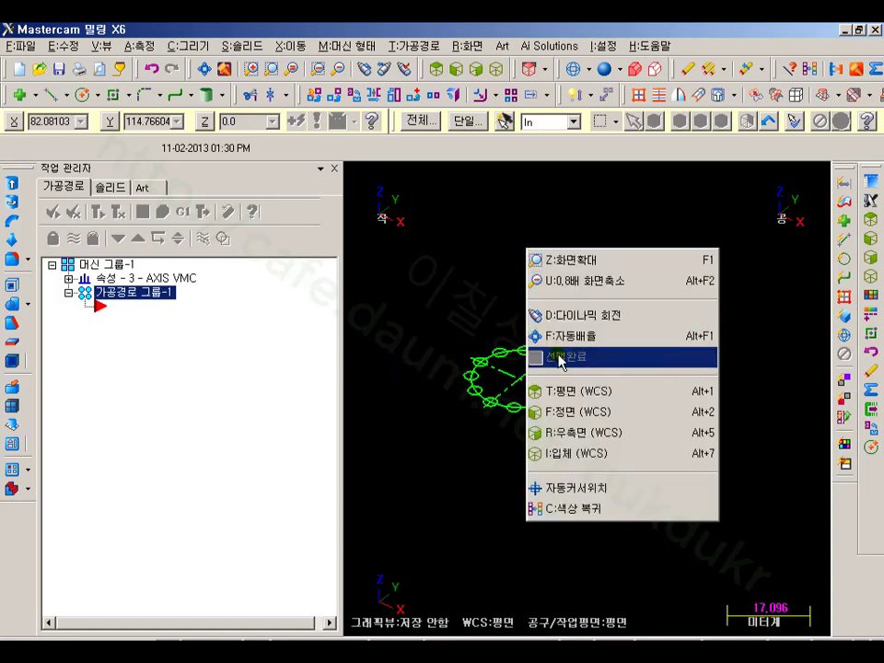
{"action": "left_click", "coordinate": [486, 288]}
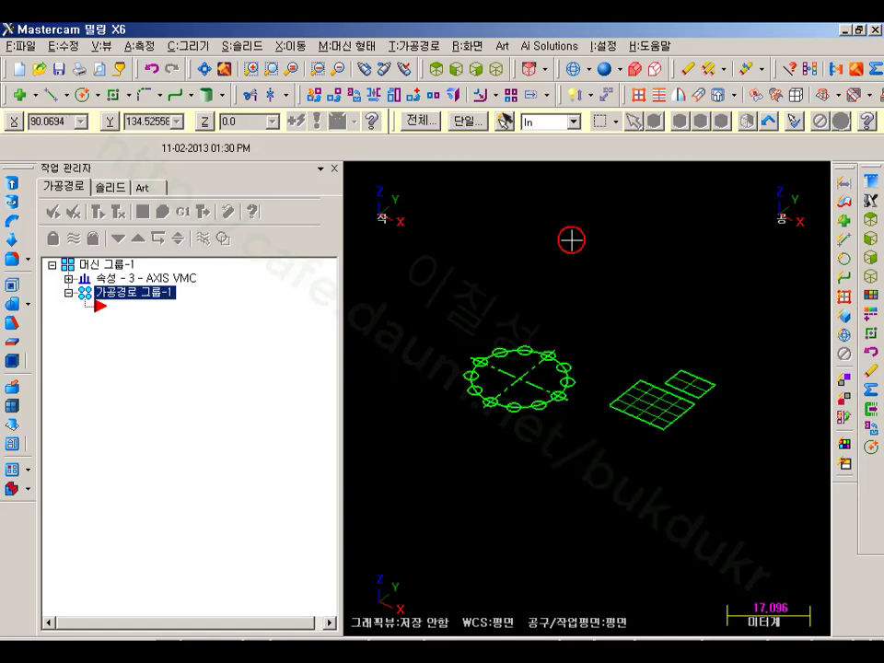
{"action": "left_click", "coordinate": [702, 71]}
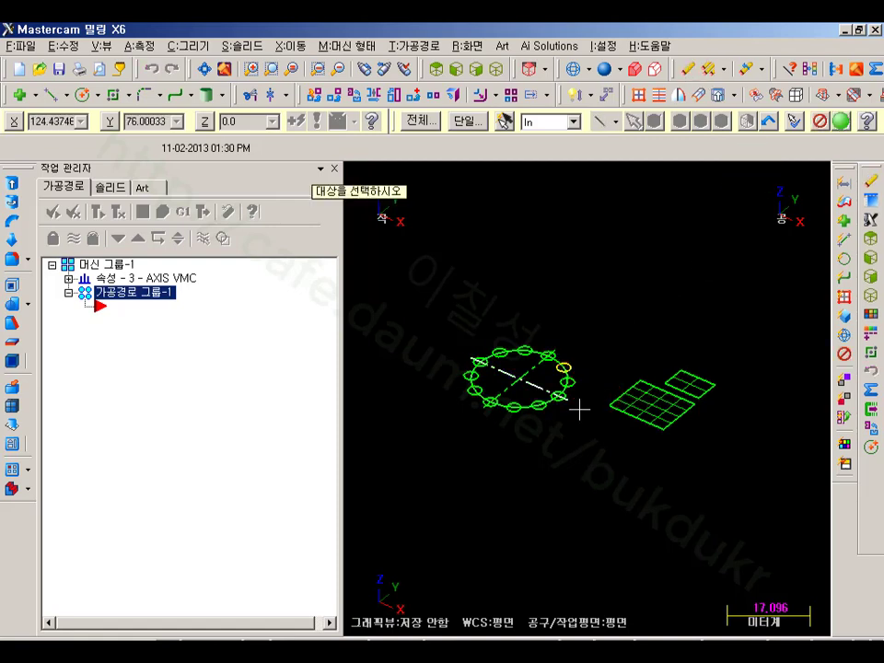
{"action": "scroll", "coordinate": [590, 368], "scroll_direction": "up", "scroll_amount": 2}
{"action": "scroll", "coordinate": [580, 365], "scroll_direction": "up", "scroll_amount": 5}
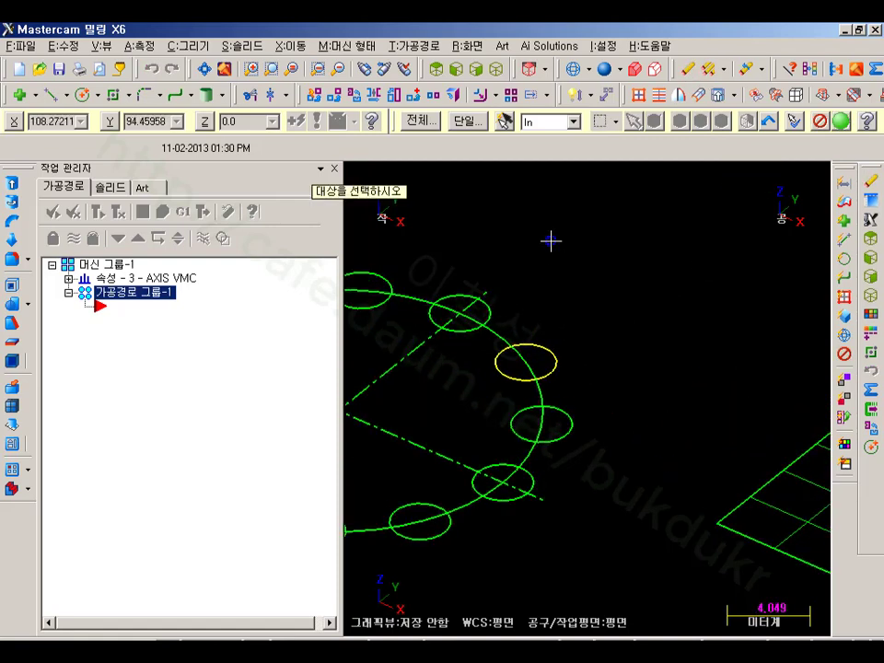
{"action": "right_click", "coordinate": [551, 241]}
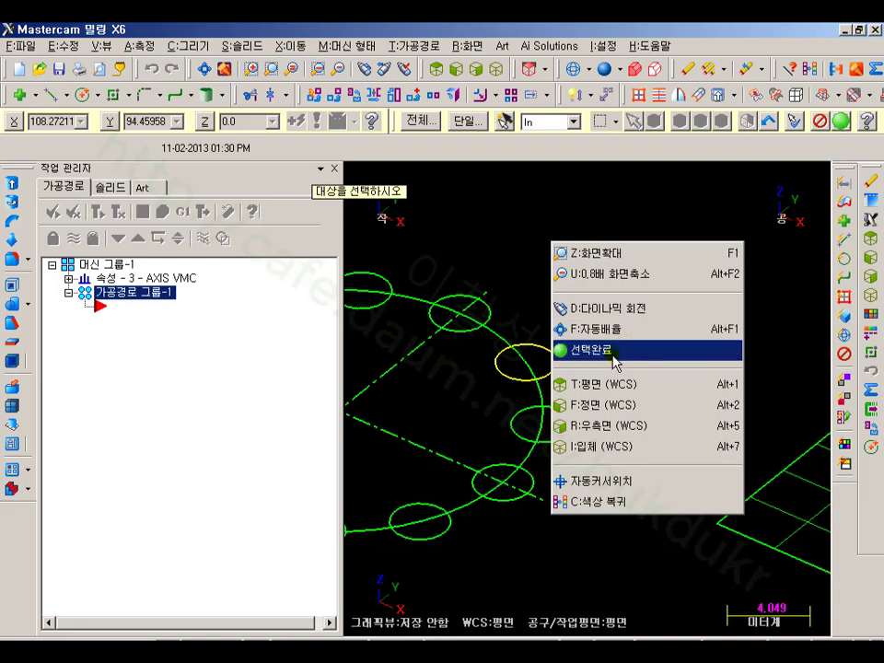
{"action": "left_click", "coordinate": [520, 221]}
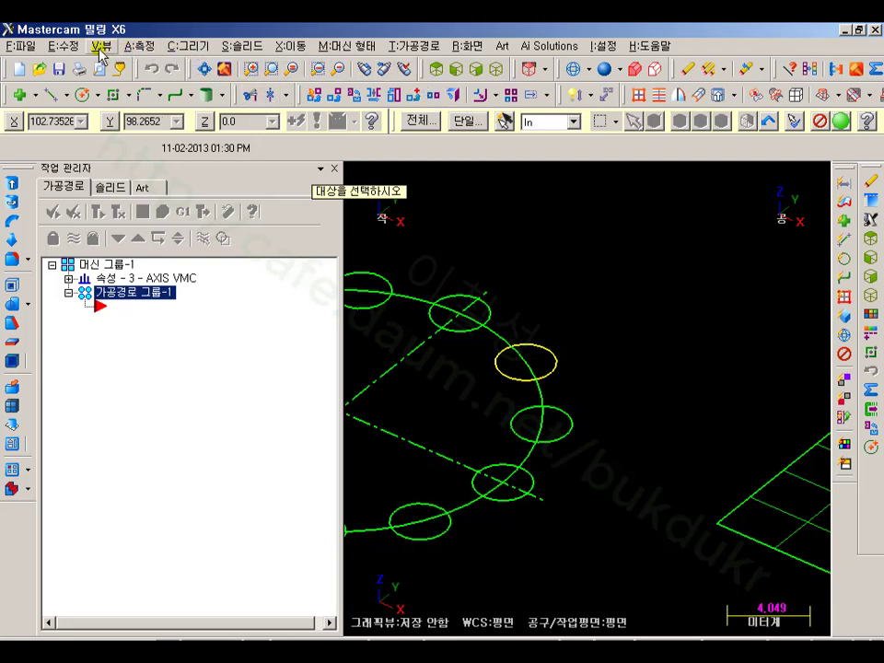
Look through the edit commands and the Trim / Break list for the added QM 원호 command.
{"action": "left_click", "coordinate": [65, 45]}
{"action": "mouse_move", "coordinate": [109, 237]}
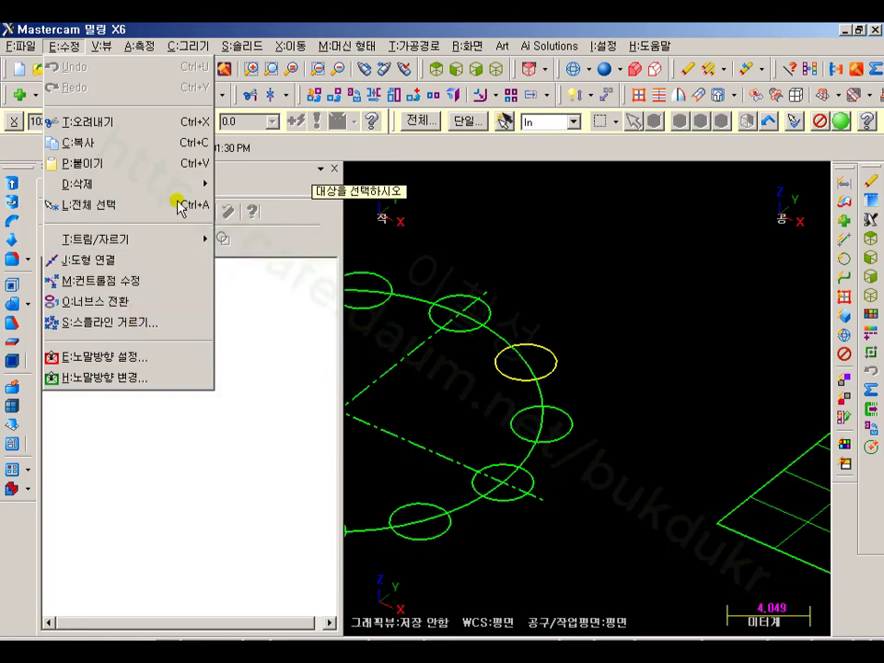
{"action": "left_click", "coordinate": [424, 183]}
{"action": "left_click", "coordinate": [285, 95]}
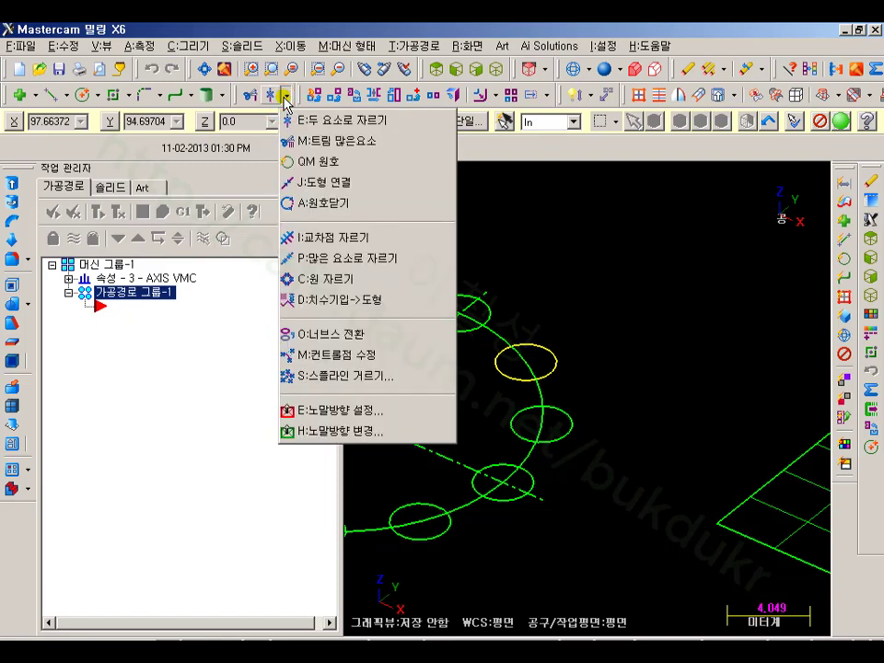
{"action": "left_click", "coordinate": [355, 164]}
Assign Shift+L as the shortcut for the first line command in the geometry (도형) category of the shortcut key settings.
{"action": "left_click", "coordinate": [603, 45]}
{"action": "left_click", "coordinate": [604, 45]}
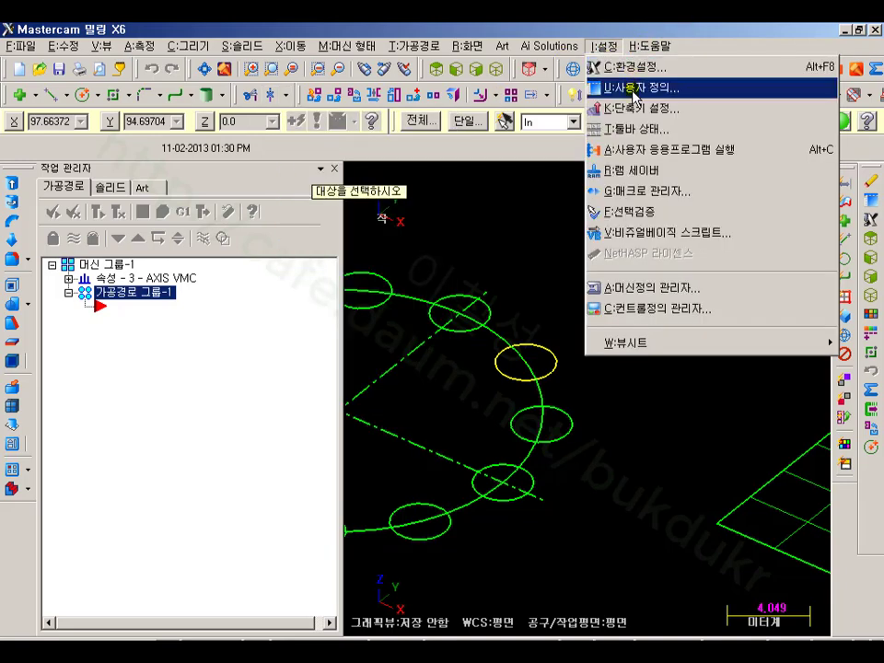
{"action": "left_click", "coordinate": [636, 108]}
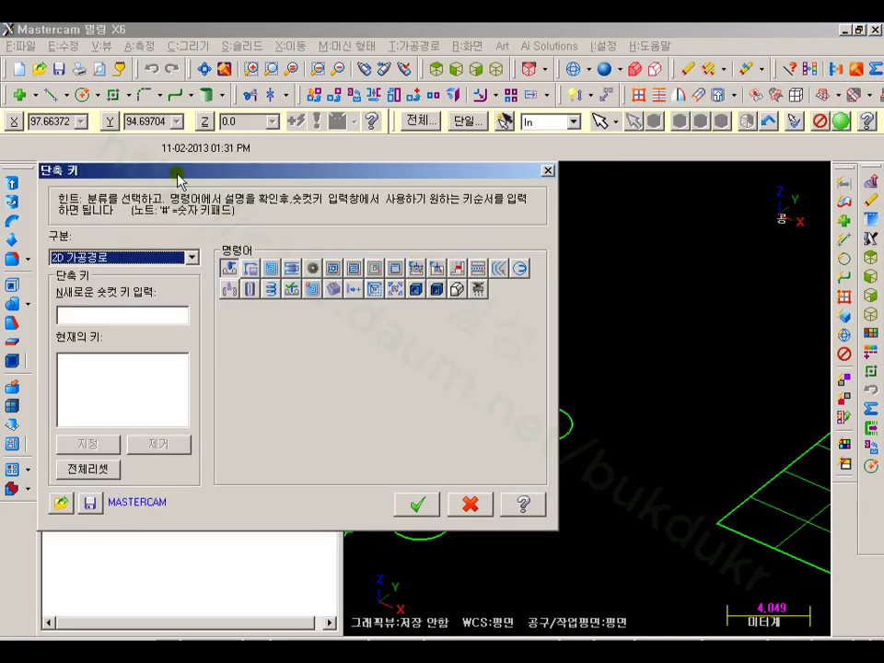
{"action": "left_click_drag", "start_coordinate": [178, 178], "coordinate": [411, 117]}
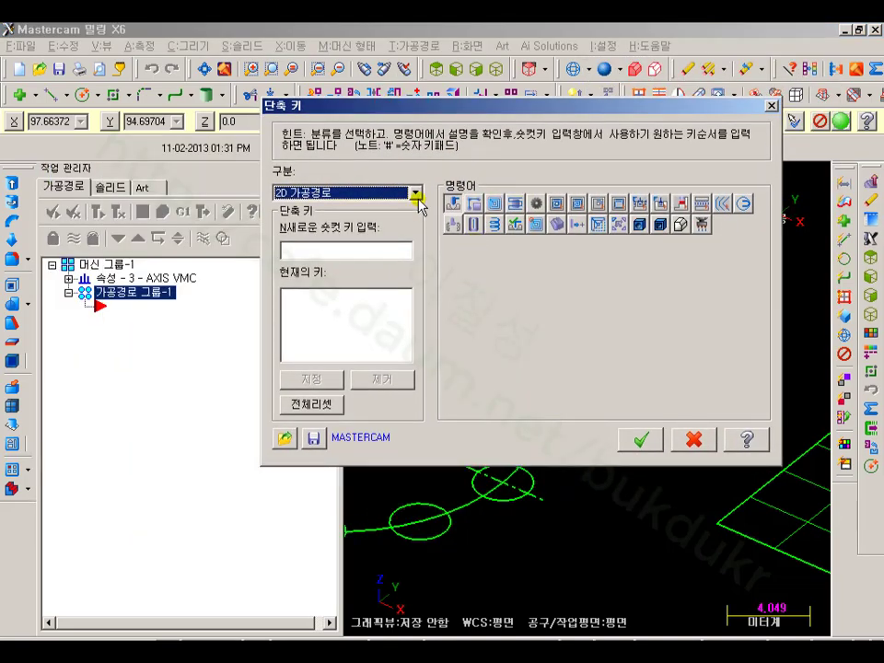
{"action": "left_click", "coordinate": [417, 193]}
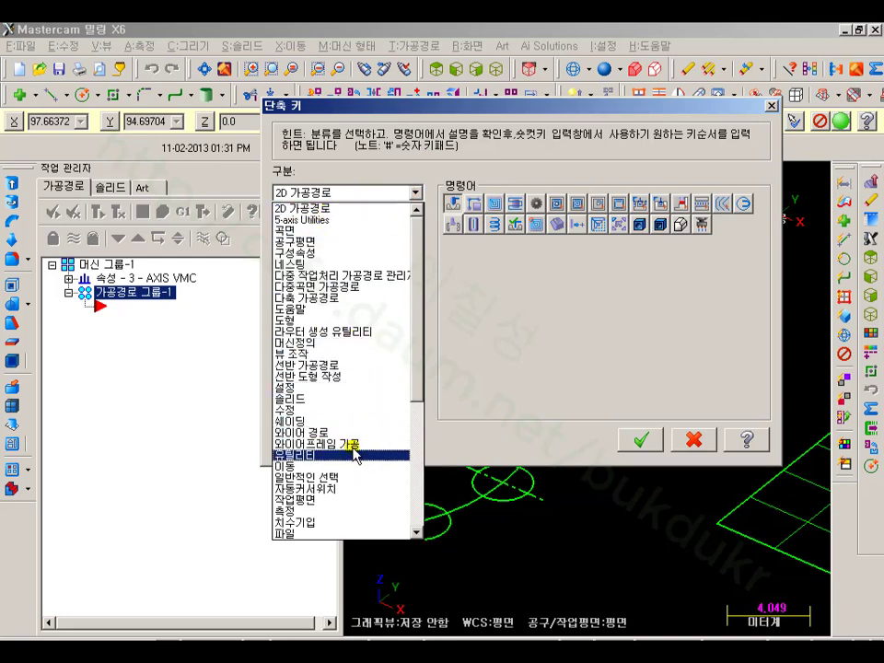
{"action": "left_click", "coordinate": [308, 320]}
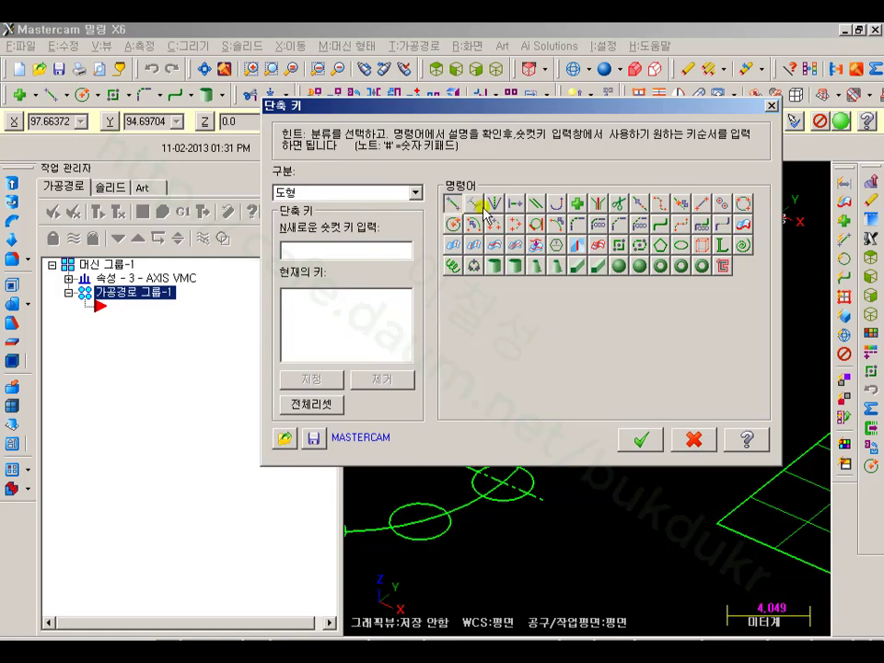
{"action": "left_click", "coordinate": [341, 252]}
{"action": "key", "text": "shift+l"}
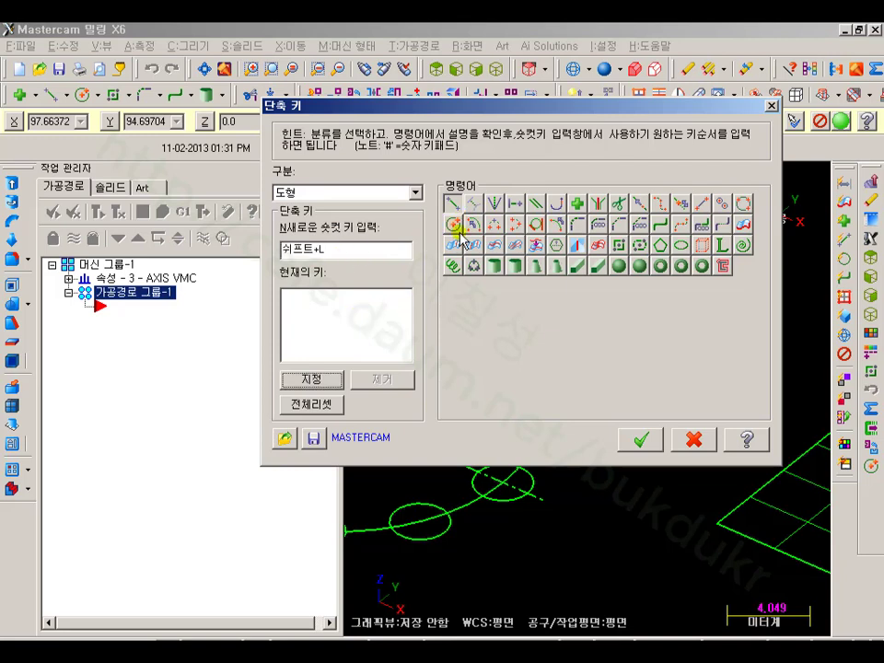
{"action": "left_click", "coordinate": [332, 378]}
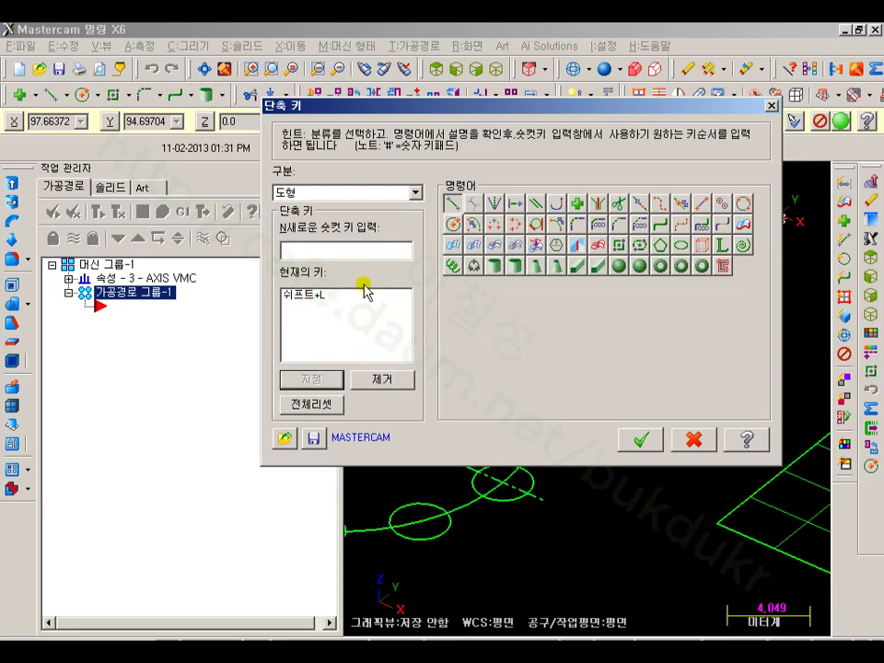
Accept the shortcut key settings and set the graphics view to the 평면 plane in an empty area around the origin.
{"action": "left_click", "coordinate": [642, 440]}
{"action": "middle_click_drag", "start_coordinate": [454, 316], "coordinate": [630, 292]}
{"action": "scroll", "coordinate": [630, 292], "scroll_direction": "down", "scroll_amount": 3}
{"action": "left_click", "coordinate": [437, 69]}
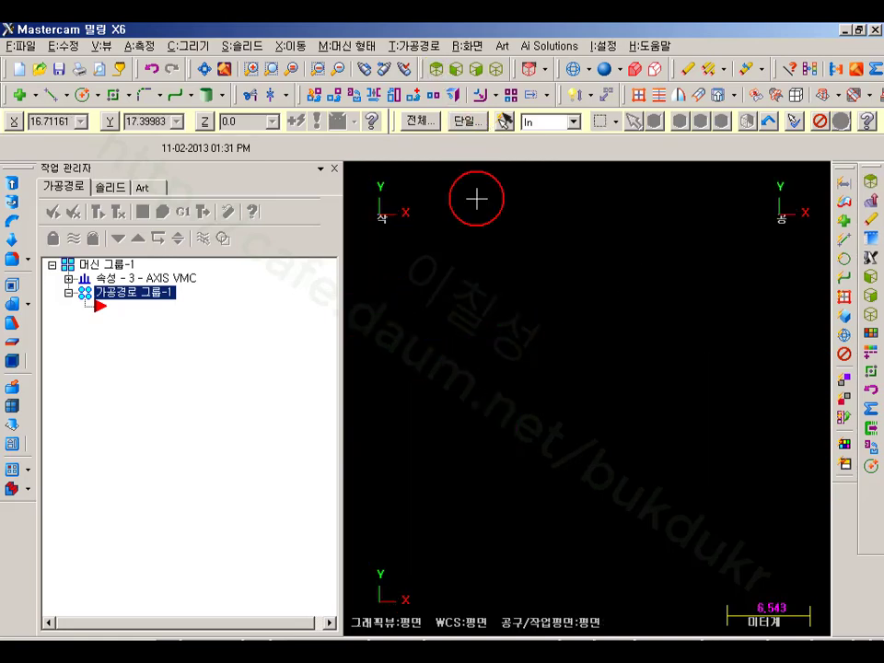
{"action": "scroll", "coordinate": [527, 292], "scroll_direction": "down", "scroll_amount": 3}
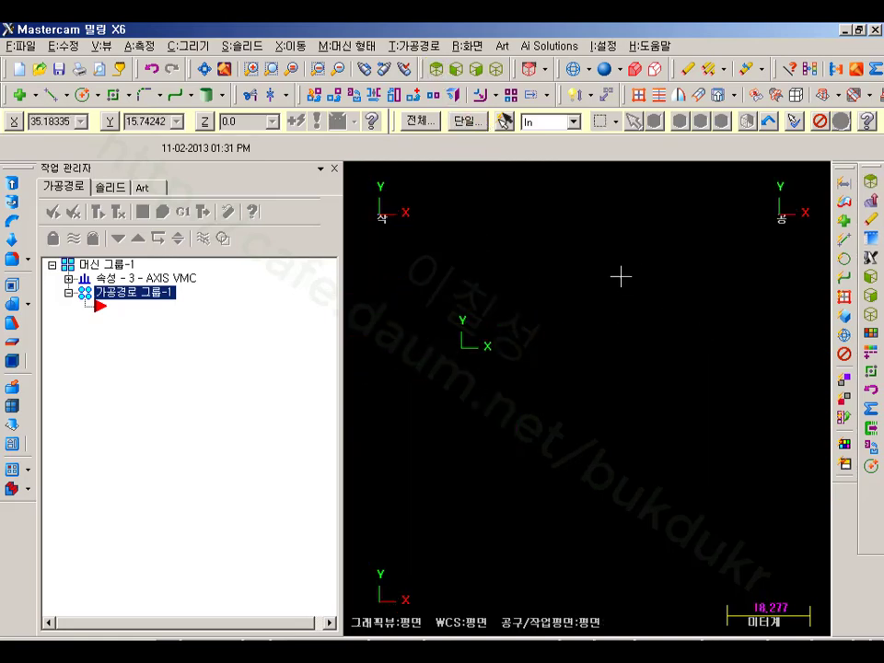
{"action": "scroll", "coordinate": [499, 413], "scroll_direction": "down", "scroll_amount": 2}
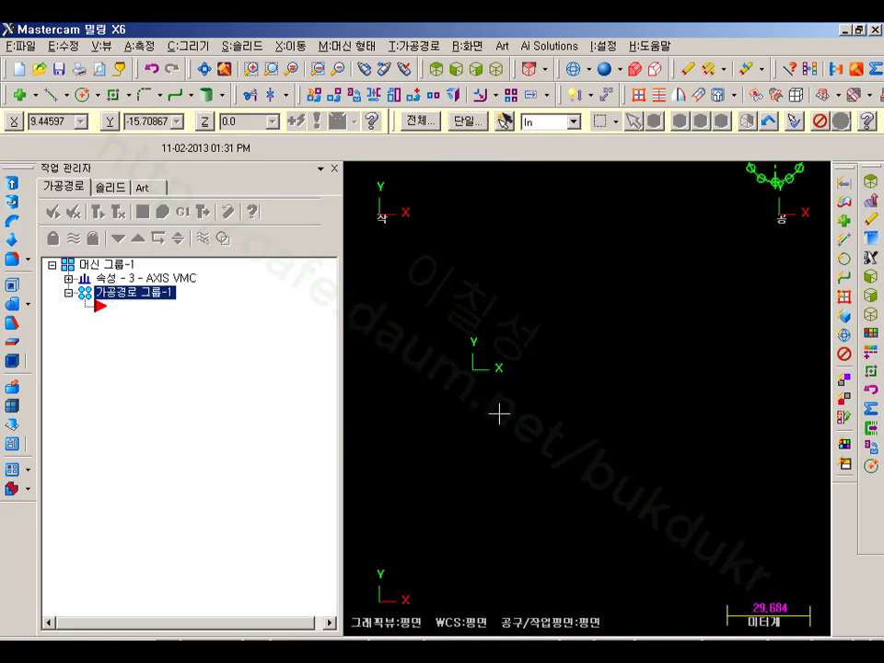
{"action": "scroll", "coordinate": [489, 358], "scroll_direction": "up", "scroll_amount": 1}
{"action": "middle_click_drag", "start_coordinate": [490, 358], "coordinate": [593, 402]}
{"action": "scroll", "coordinate": [665, 515], "scroll_direction": "up", "scroll_amount": 2}
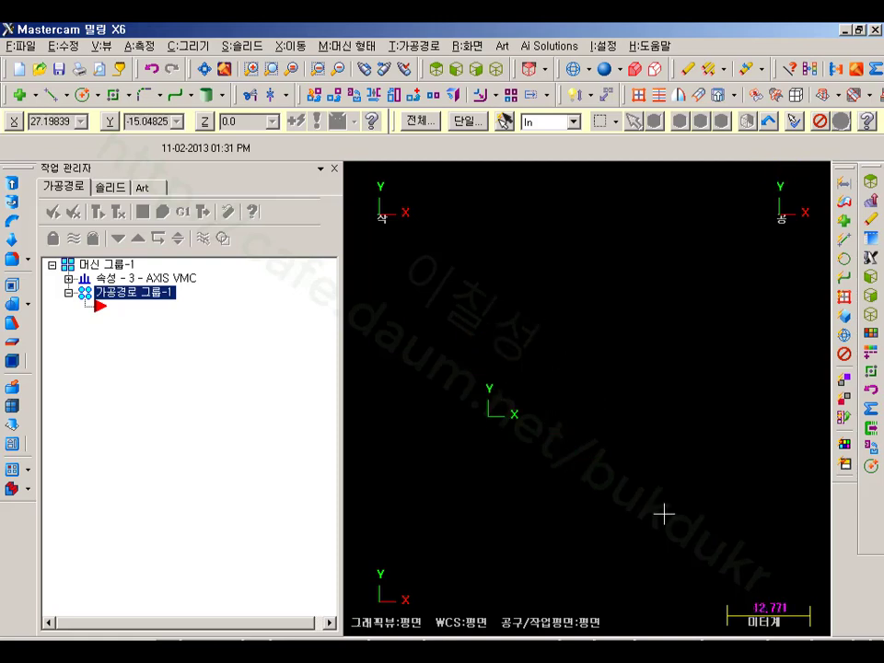
Reopen the shortcut key settings for the geometry (도형) category and save the key map as MASTERCAM in the CONFIG folder, overwriting the existing file.
{"action": "left_click", "coordinate": [610, 46]}
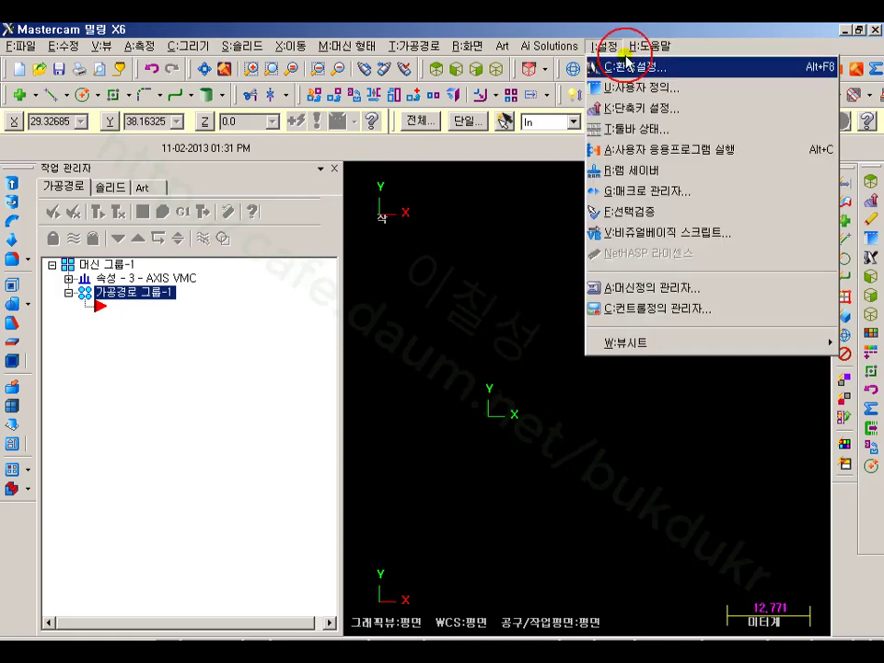
{"action": "left_click", "coordinate": [635, 108]}
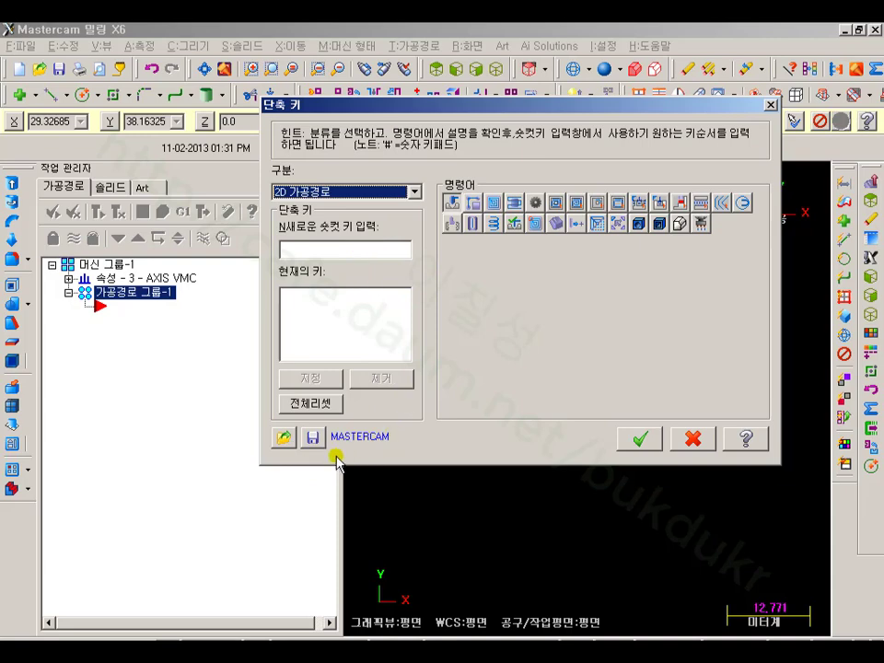
{"action": "left_click", "coordinate": [415, 192]}
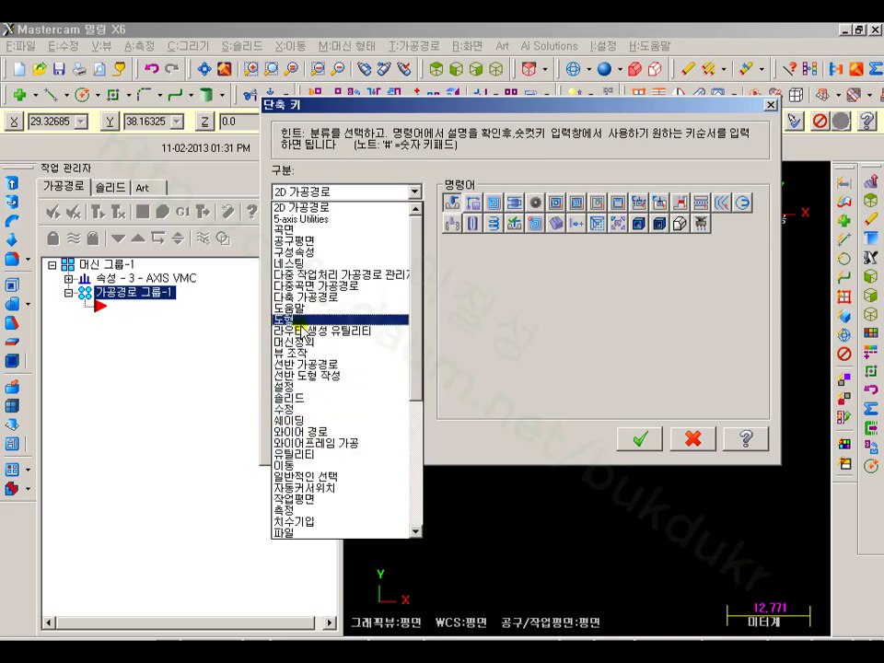
{"action": "left_click", "coordinate": [293, 320]}
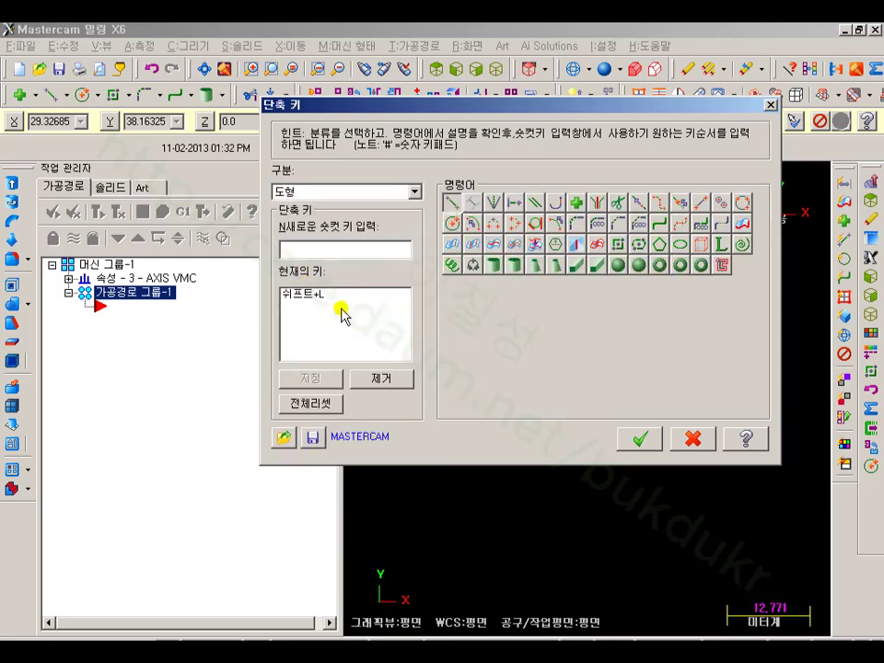
{"action": "left_click", "coordinate": [312, 439]}
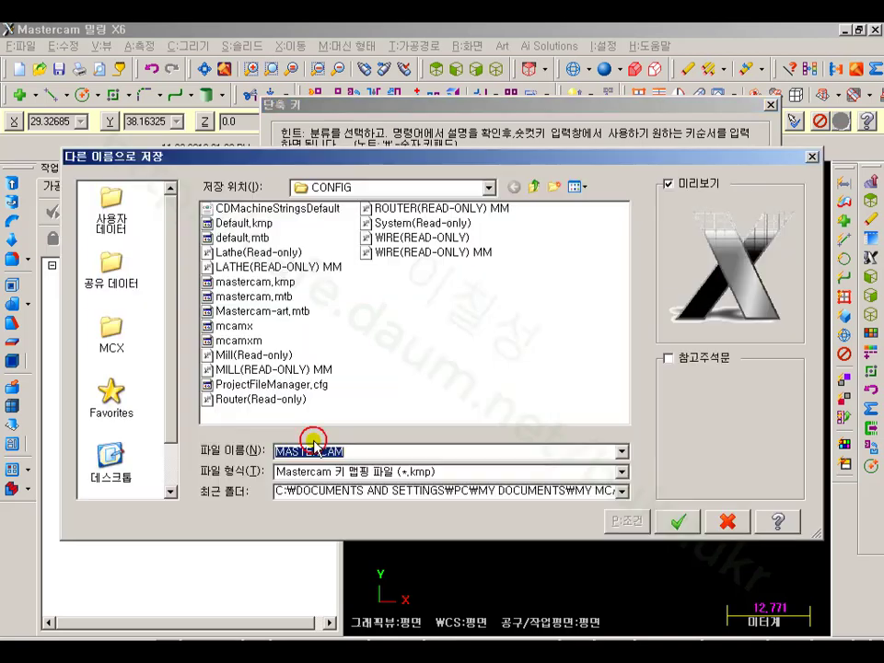
{"action": "left_click", "coordinate": [656, 525]}
{"action": "left_click", "coordinate": [419, 379]}
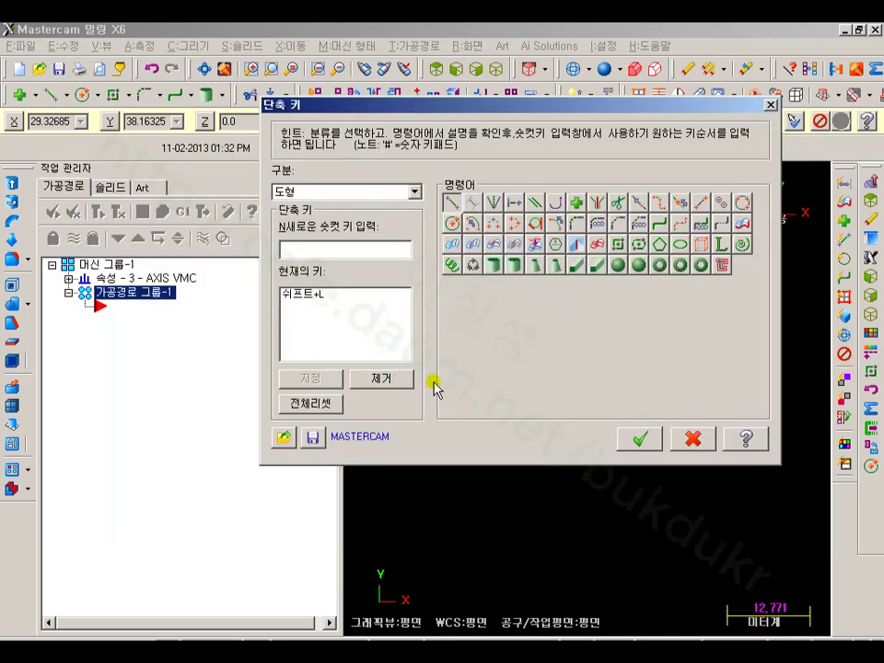
Load the key map file mastercam.kmp from the CONFIG folder and accept the shortcut key settings.
{"action": "left_click", "coordinate": [289, 437]}
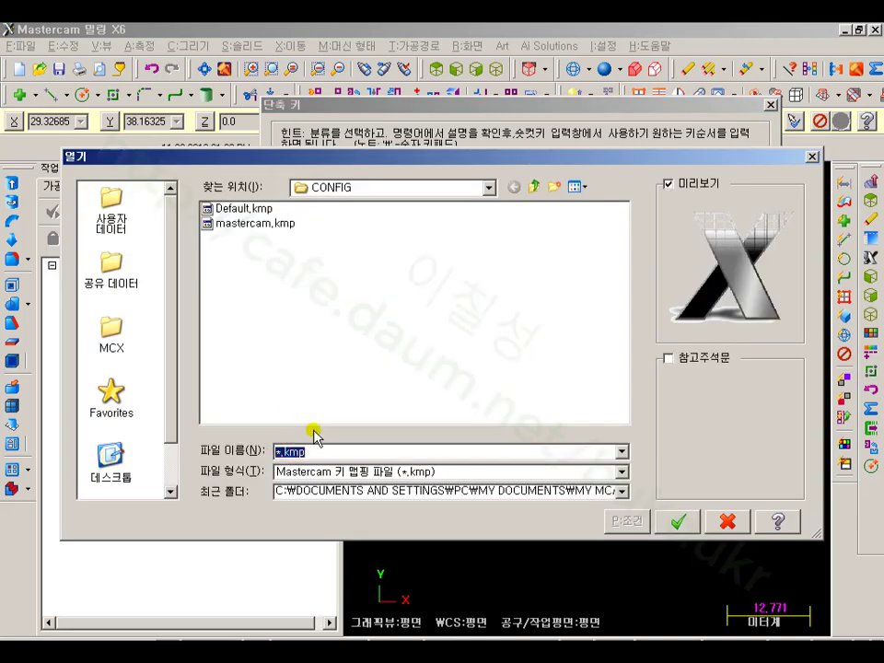
{"action": "left_click", "coordinate": [271, 227]}
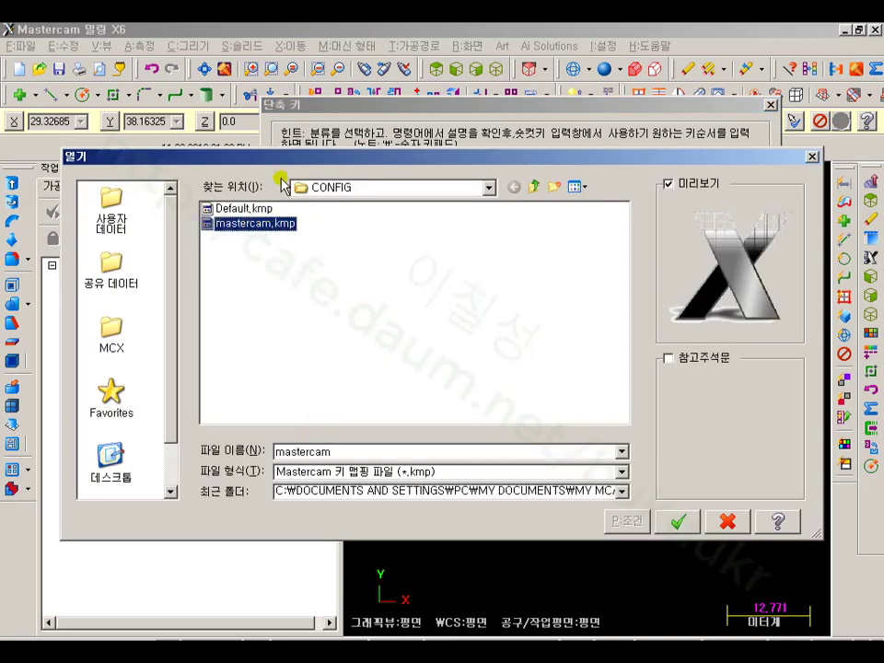
{"action": "key", "text": "Return"}
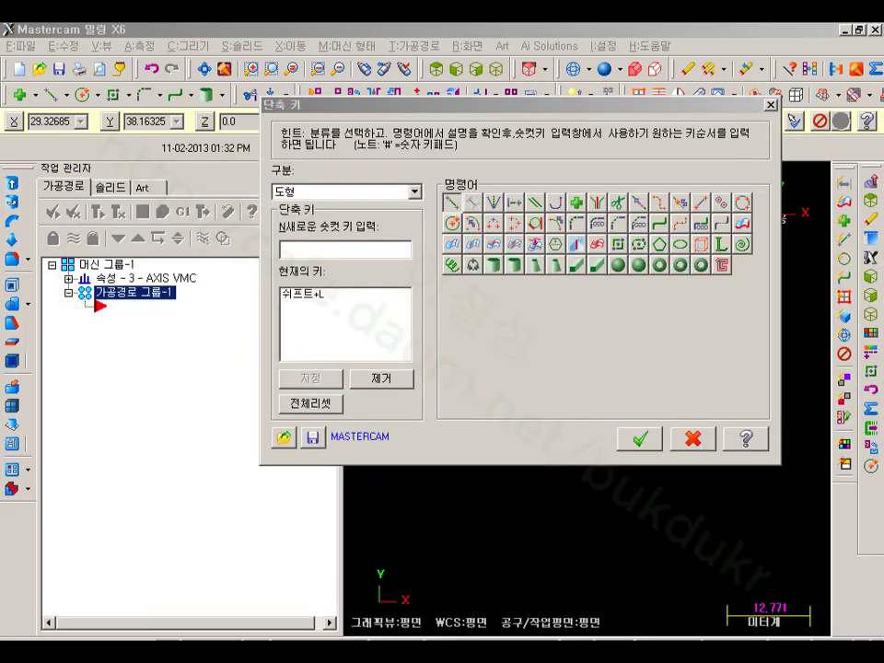
{"action": "left_click_drag", "start_coordinate": [368, 659], "coordinate": [367, 80]}
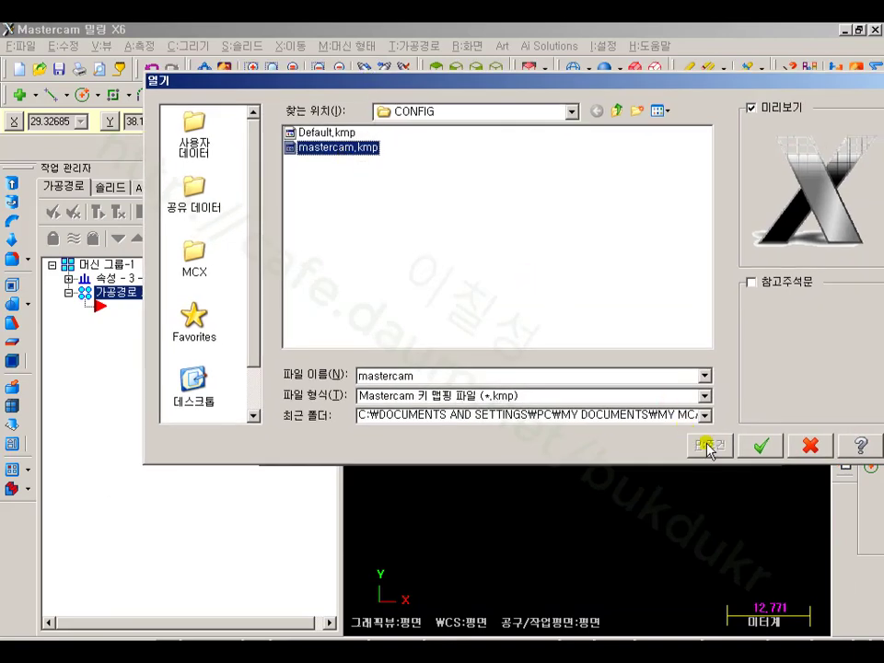
{"action": "left_click", "coordinate": [761, 446]}
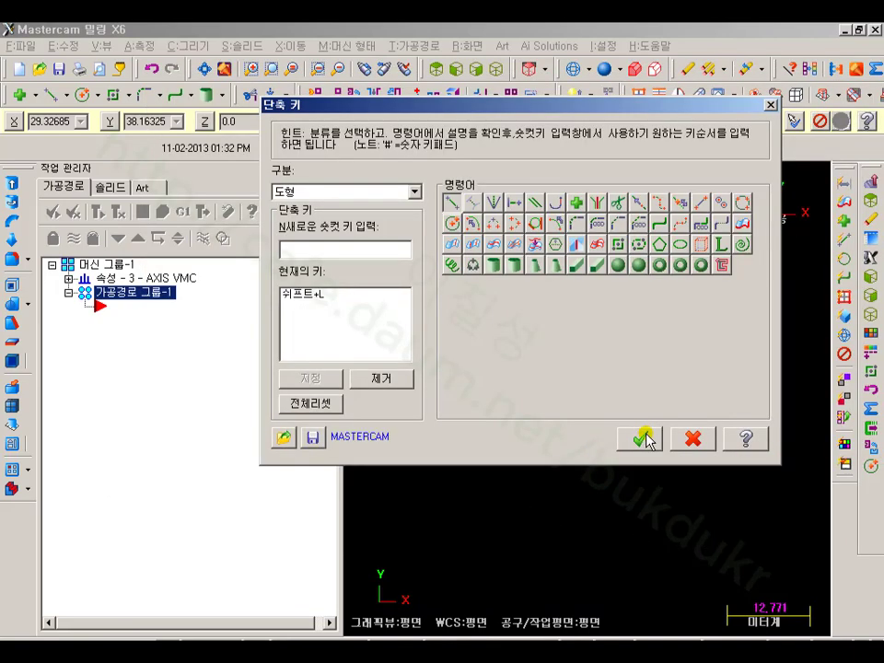
{"action": "left_click", "coordinate": [644, 440]}
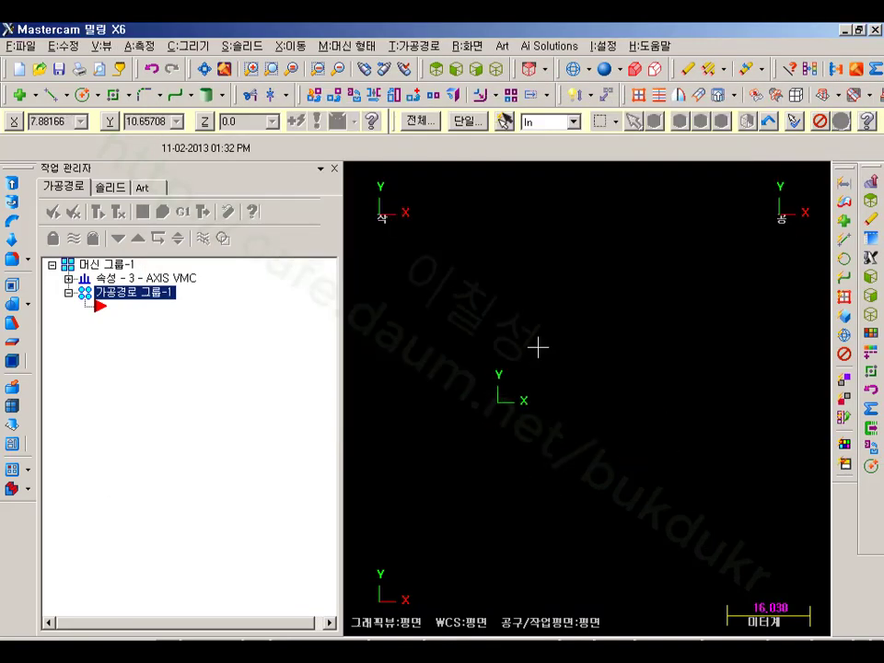
Test the line command's assigned shortcut by drawing two crossing diagonal lines, the second about 68 mm long.
{"action": "key", "text": "l"}
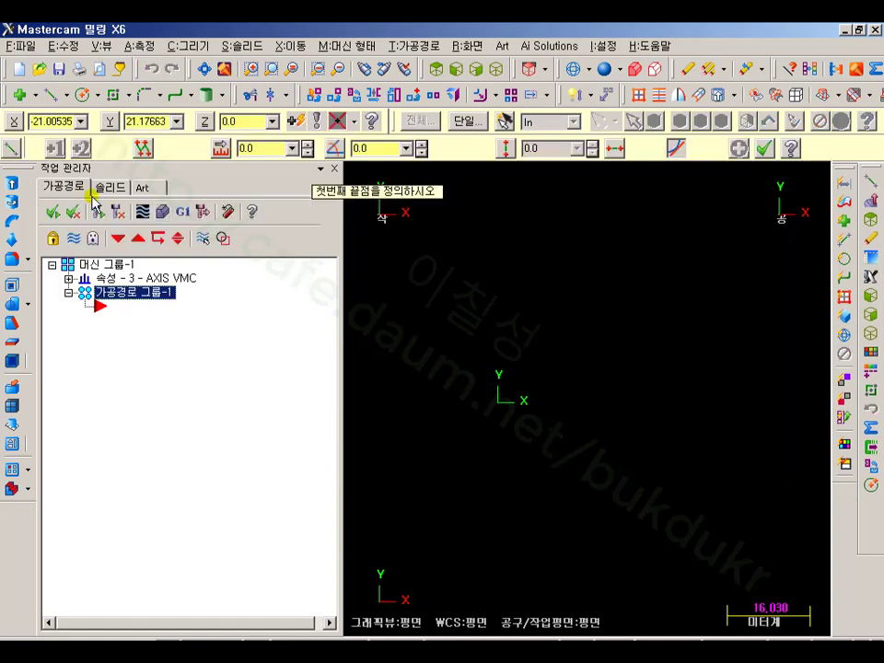
{"action": "left_click", "coordinate": [474, 245]}
{"action": "left_click", "coordinate": [751, 534]}
{"action": "left_click", "coordinate": [724, 258]}
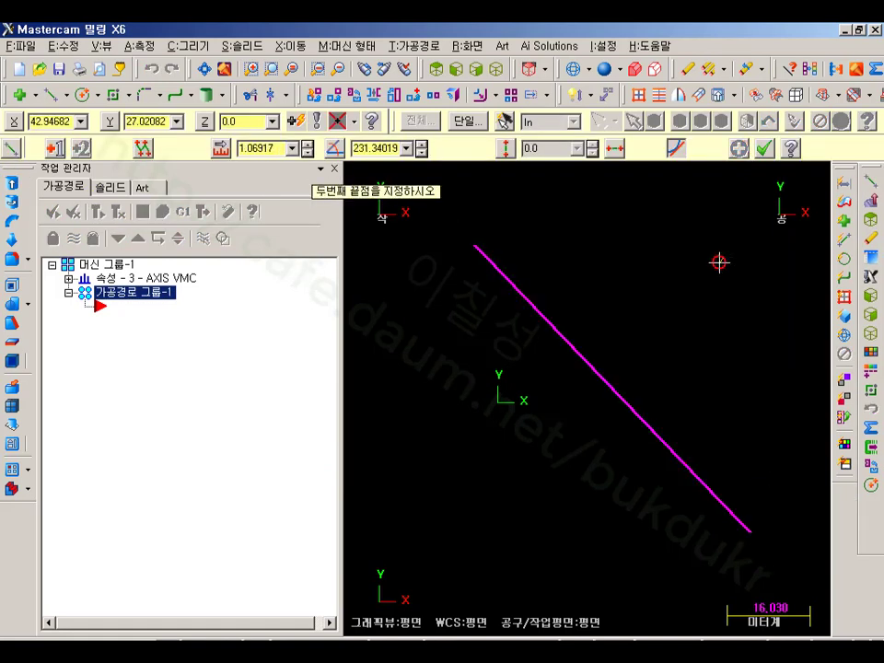
{"action": "left_click", "coordinate": [487, 521]}
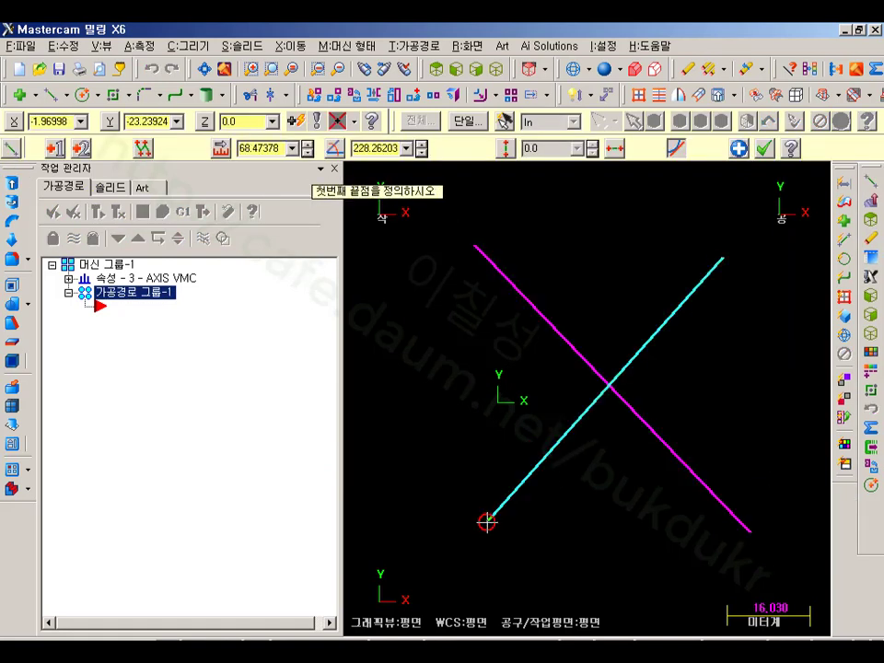
{"action": "left_click", "coordinate": [766, 151]}
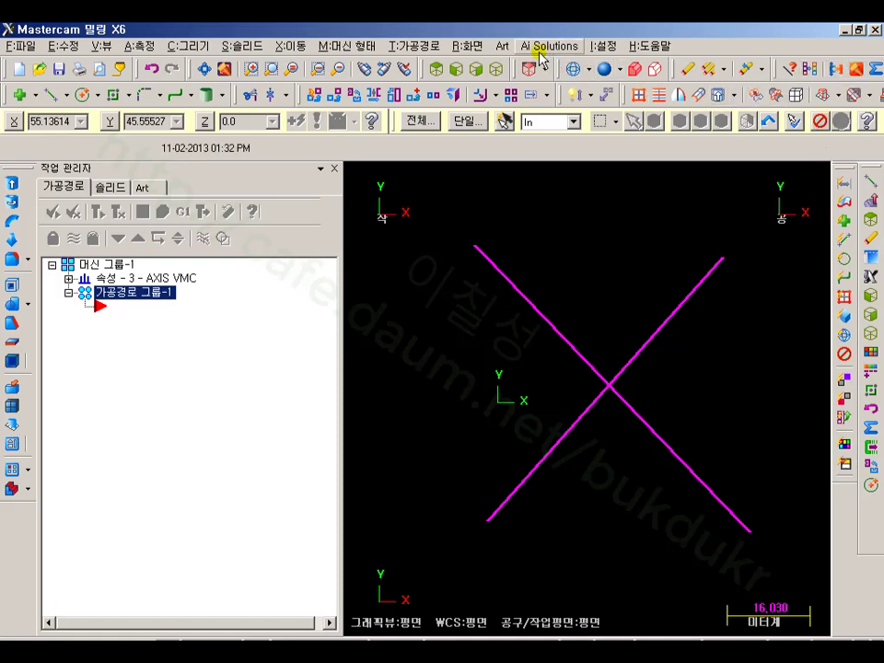
Check which key map file is active in the shortcut key settings.
{"action": "left_click", "coordinate": [603, 45]}
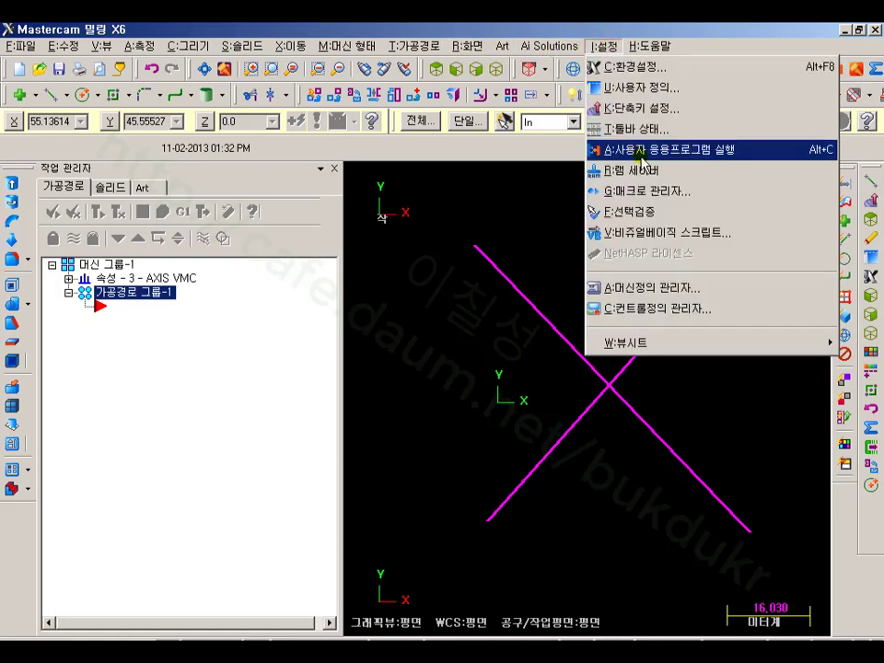
{"action": "left_click", "coordinate": [645, 109]}
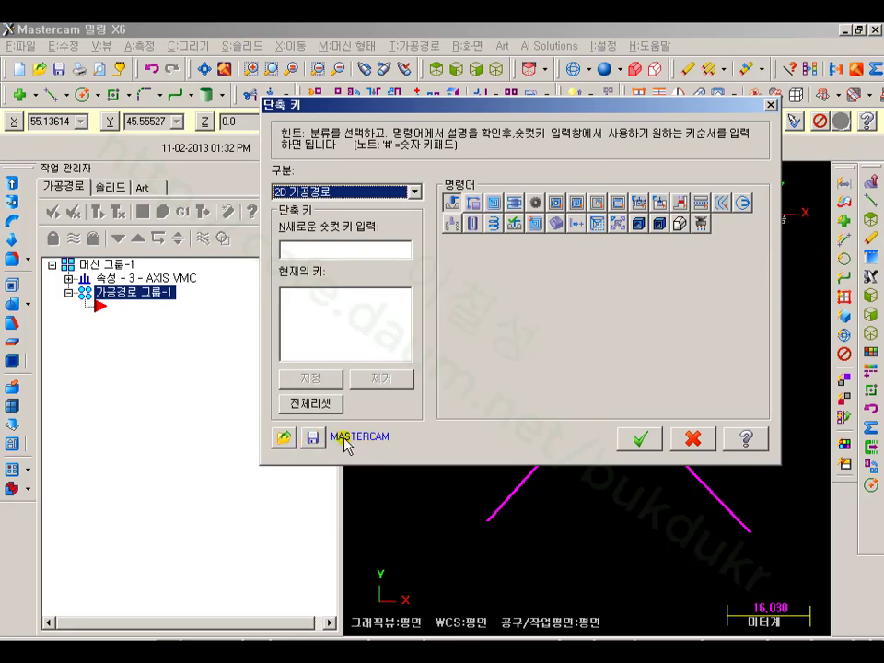
{"action": "left_click", "coordinate": [661, 442]}
Find mastercam.kmp in the my mcamx6\CONFIG folder of My Documents and open it in CIMCO Edit.
{"action": "left_click", "coordinate": [840, 31]}
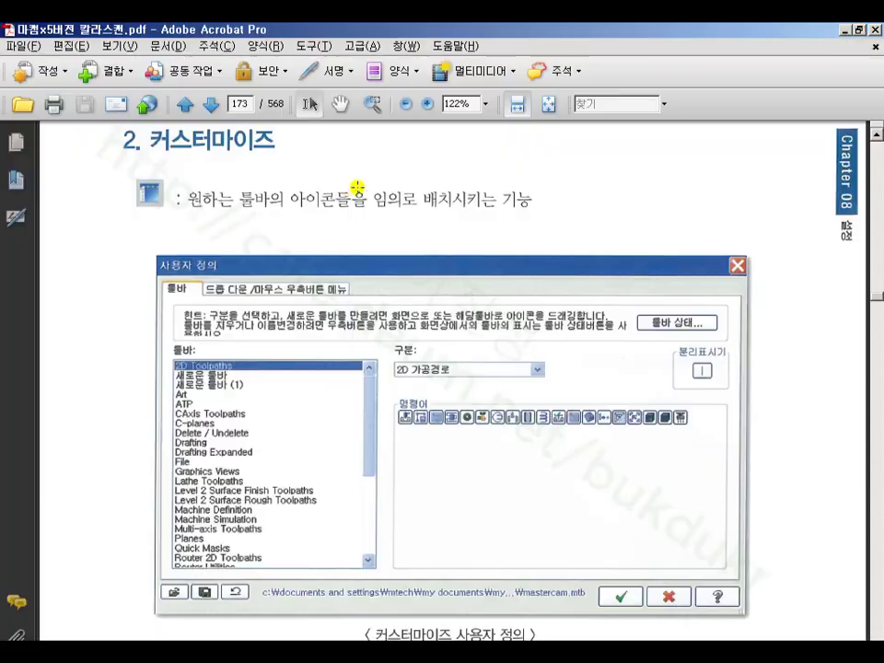
{"action": "left_click", "coordinate": [858, 29]}
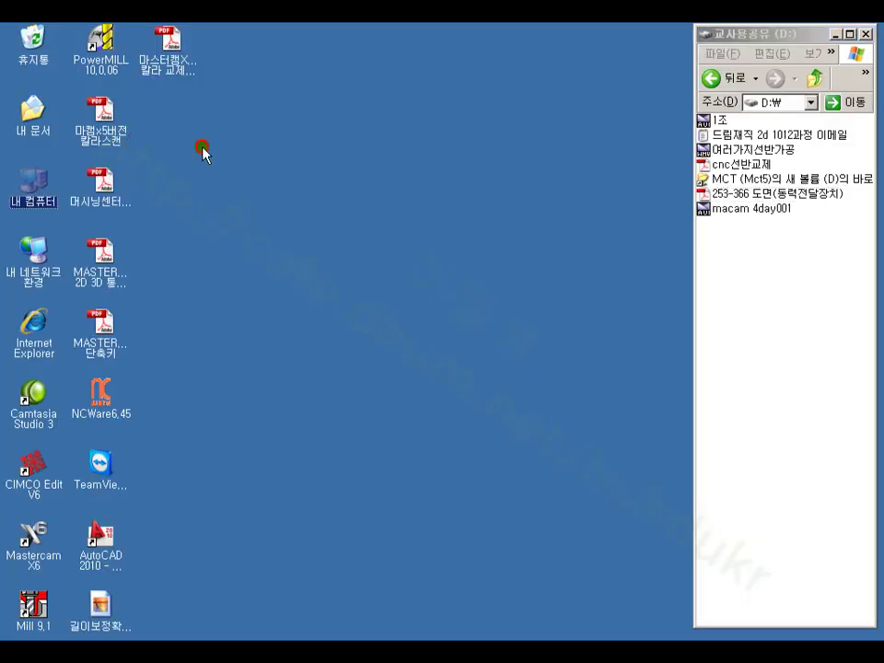
{"action": "double_click", "coordinate": [32, 115]}
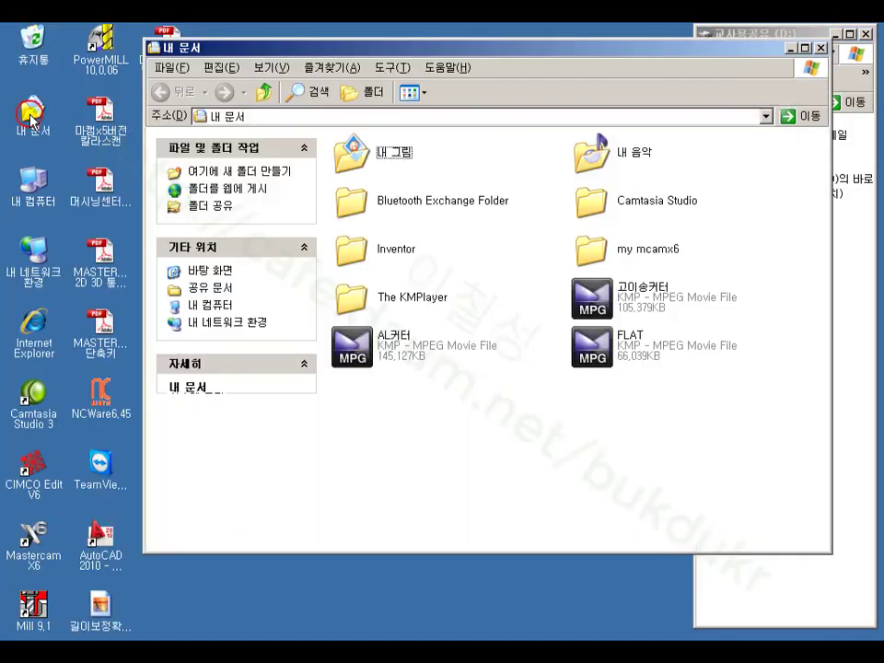
{"action": "left_click", "coordinate": [594, 255]}
{"action": "double_click", "coordinate": [594, 254]}
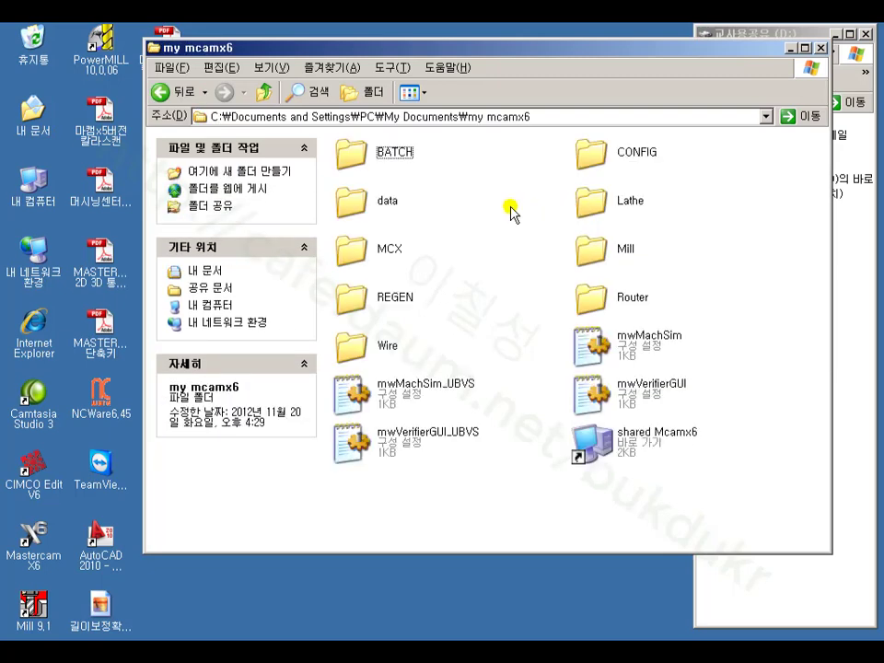
{"action": "double_click", "coordinate": [632, 156]}
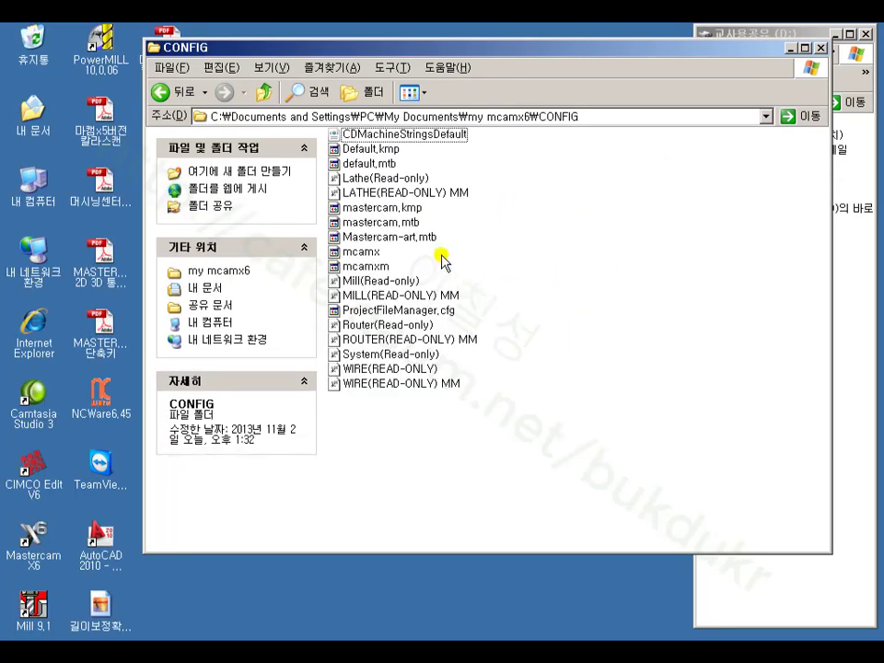
{"action": "left_click", "coordinate": [403, 210]}
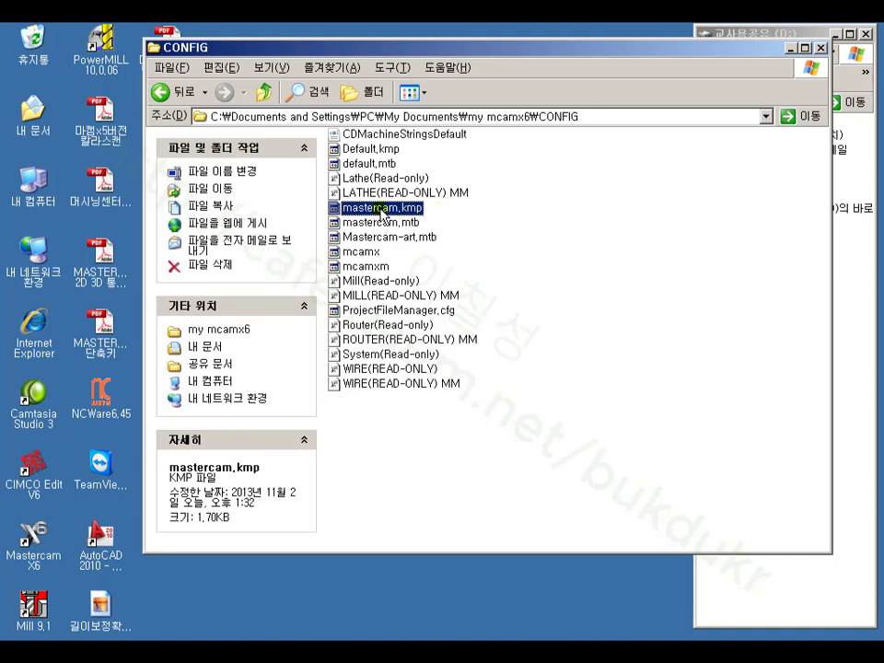
{"action": "left_click_drag", "start_coordinate": [382, 212], "coordinate": [46, 481]}
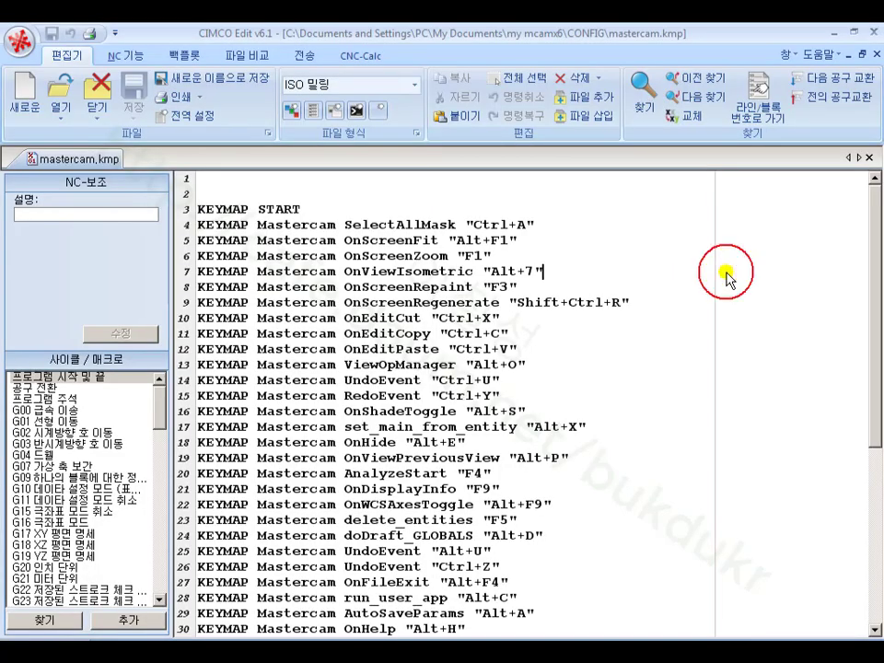
Change the sketcher_line_1 key in the last KEYMAP entry to "L" and save mastercam.kmp.
{"action": "scroll", "coordinate": [730, 277], "scroll_direction": "down", "scroll_amount": 7}
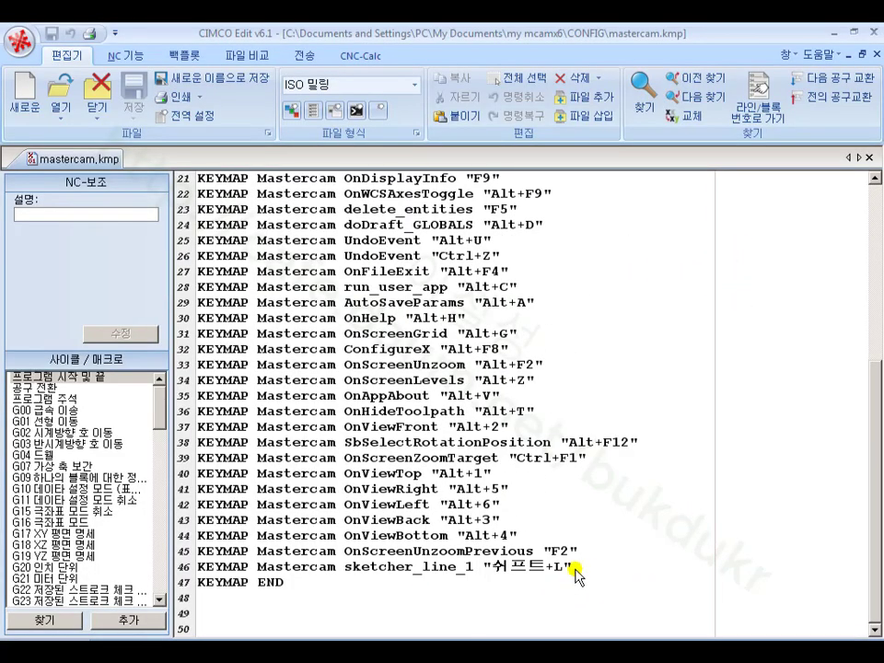
{"action": "left_click_drag", "start_coordinate": [576, 568], "coordinate": [197, 573]}
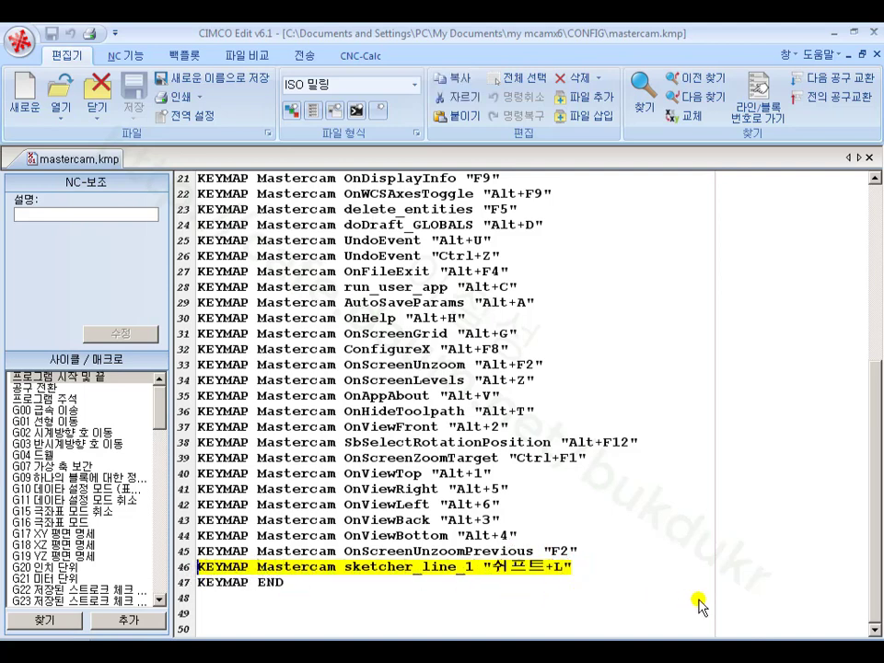
{"action": "left_click", "coordinate": [561, 573]}
{"action": "key", "text": "BackSpace"}
{"action": "key", "text": "BackSpace"}
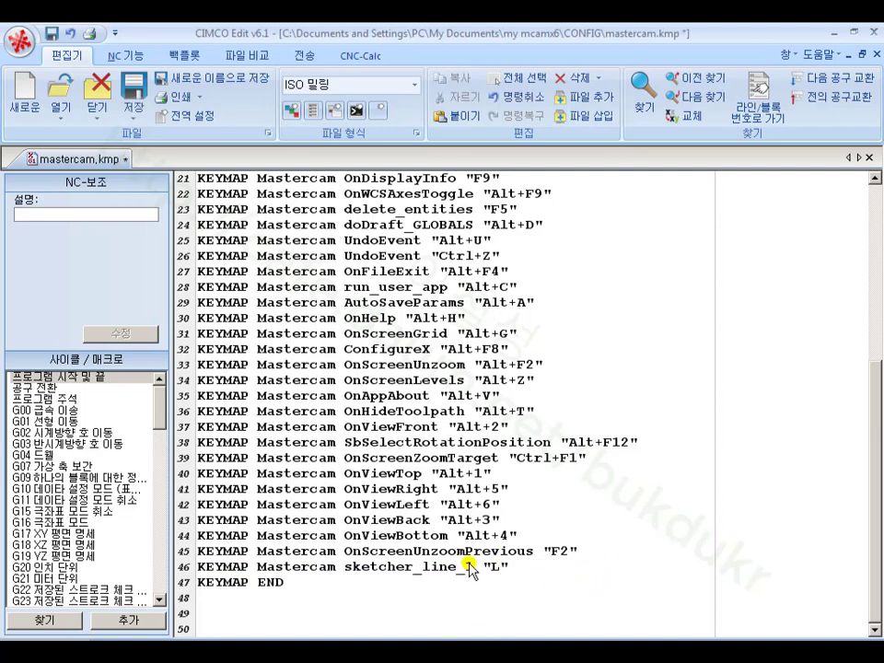
{"action": "left_click", "coordinate": [134, 88]}
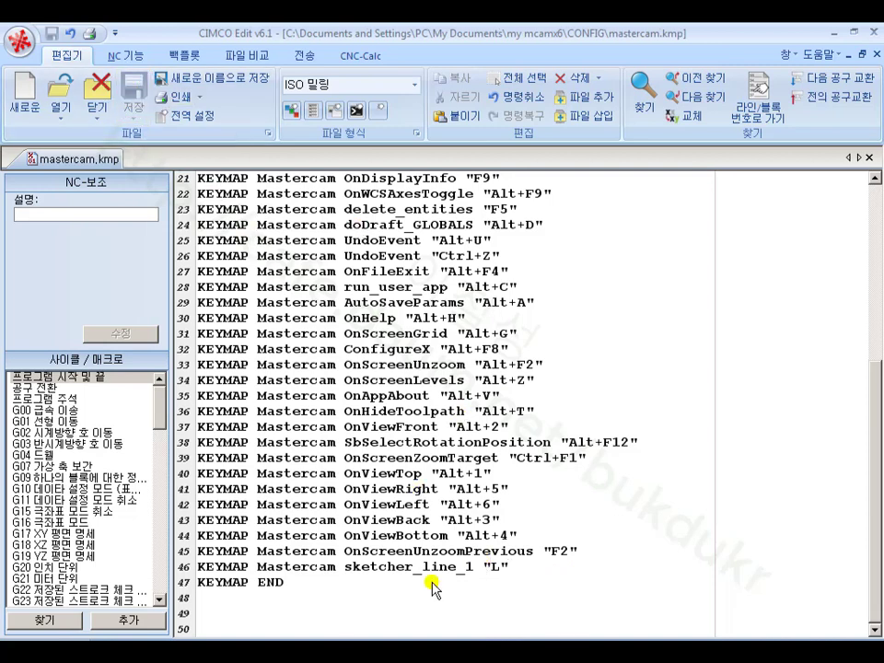
Switch to Mastercam and load mastercam.kmp from the CONFIG folder in the shortcut key settings.
{"action": "key", "text": "alt+Tab"}
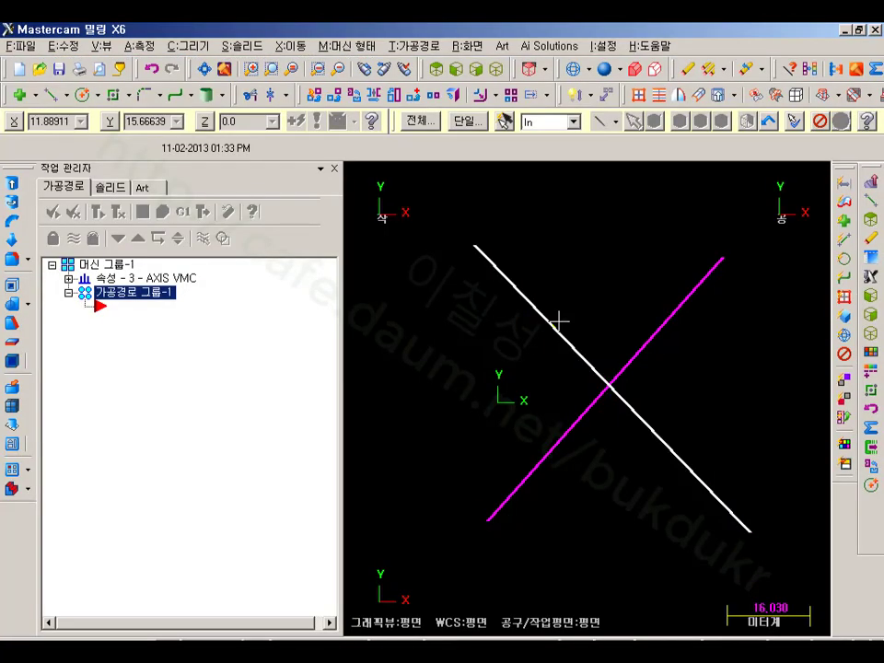
{"action": "left_click", "coordinate": [602, 45]}
{"action": "left_click", "coordinate": [611, 66]}
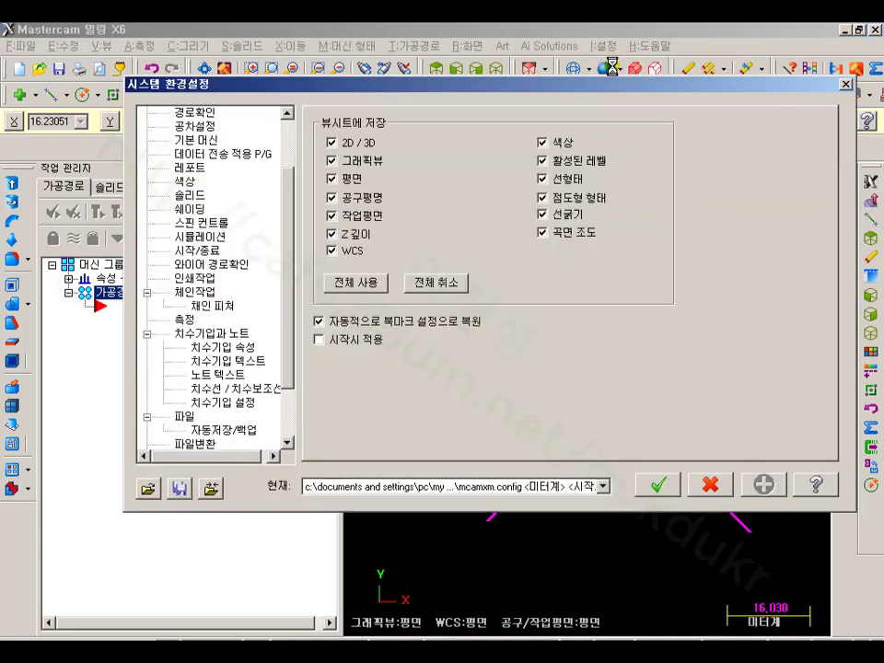
{"action": "left_click", "coordinate": [710, 484]}
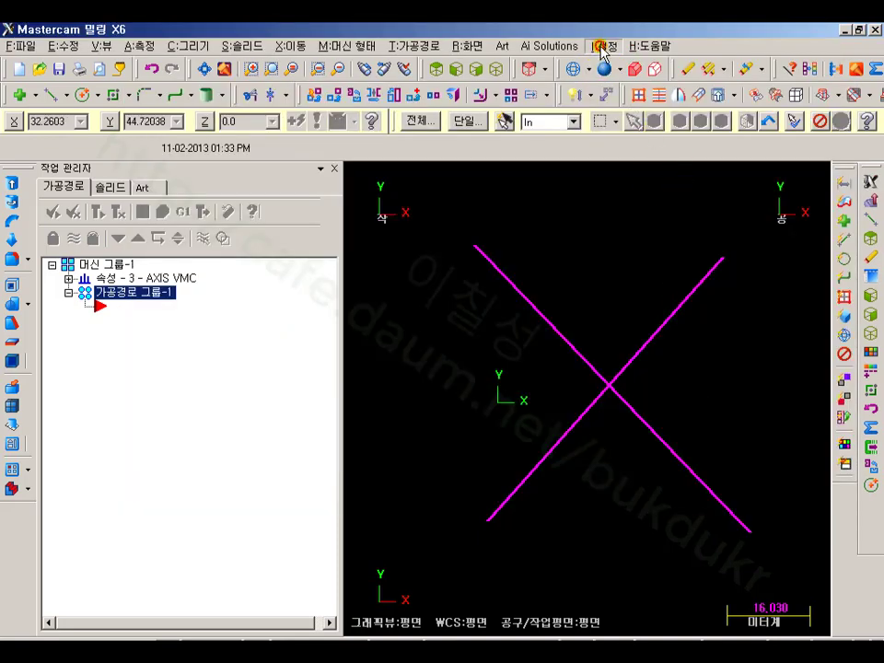
{"action": "left_click", "coordinate": [603, 45]}
{"action": "left_click", "coordinate": [623, 109]}
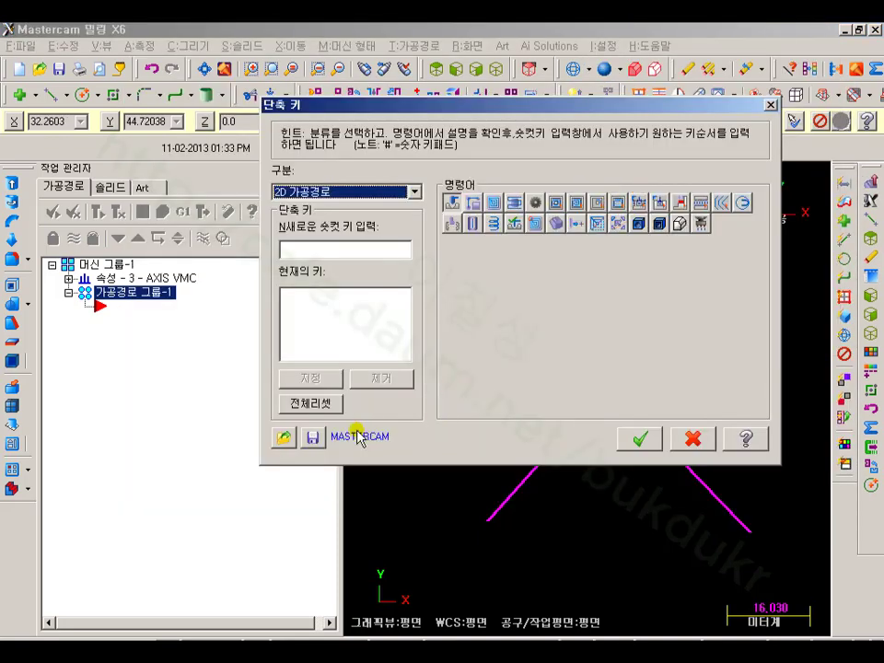
{"action": "left_click", "coordinate": [287, 438]}
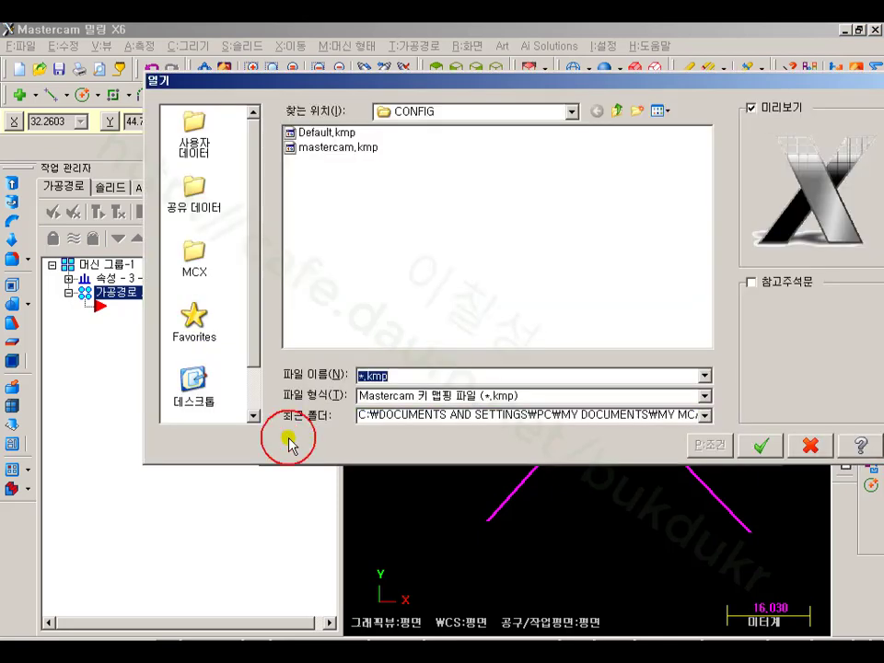
{"action": "left_click", "coordinate": [359, 146]}
{"action": "left_click", "coordinate": [758, 445]}
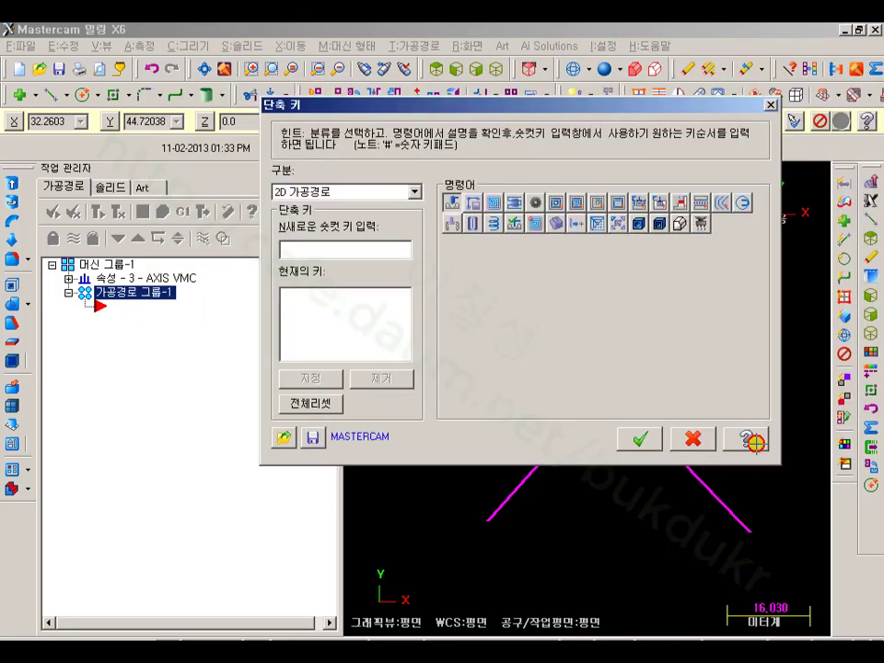
Check the key assigned to the line command in the 도형 category and accept the shortcut key settings.
{"action": "left_click", "coordinate": [414, 191]}
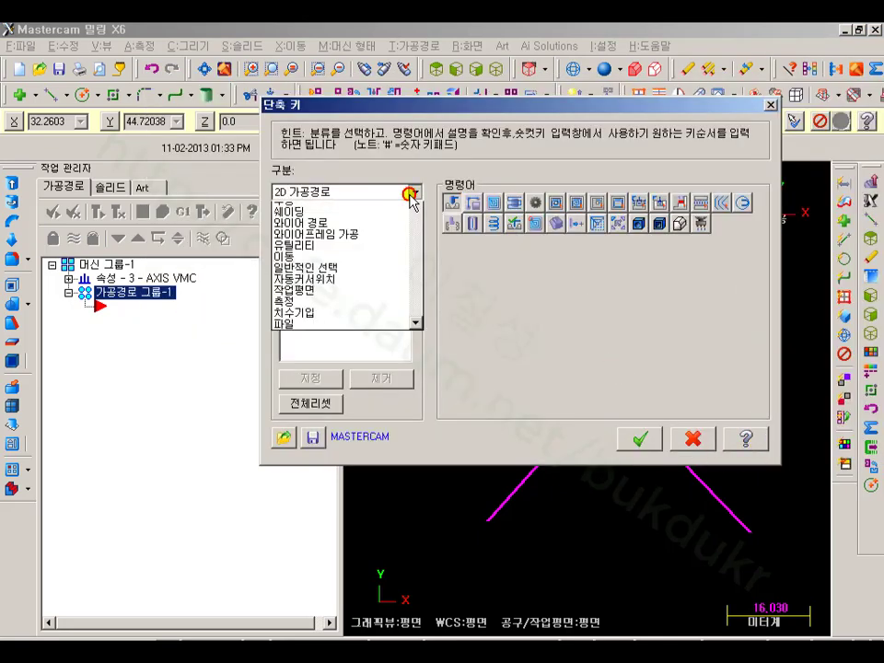
{"action": "left_click", "coordinate": [314, 318]}
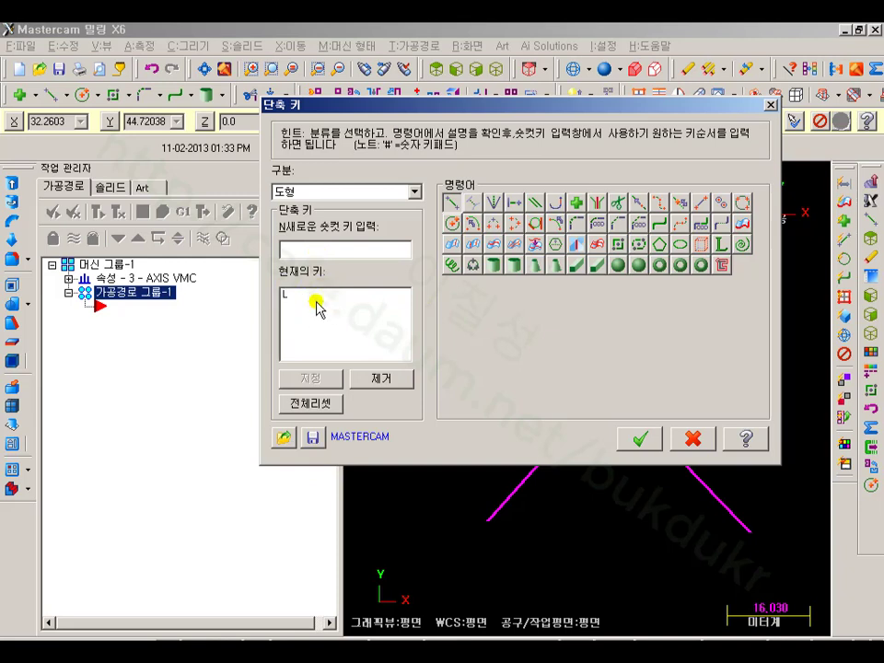
{"action": "left_click", "coordinate": [652, 441]}
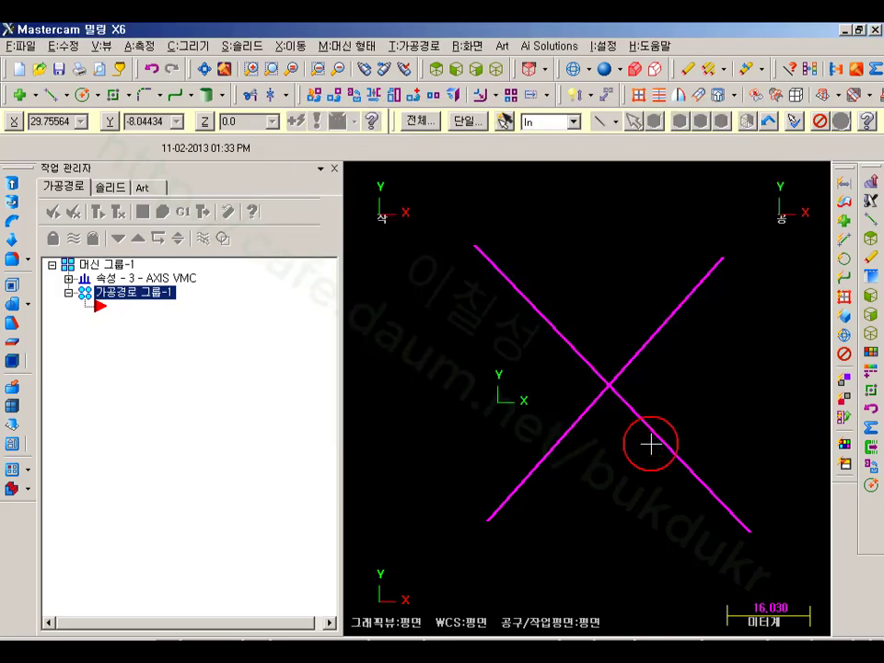
Test the line command's L shortcut by drawing two crossing diagonal lines, the second about 108 mm long.
{"action": "scroll", "coordinate": [567, 296], "scroll_direction": "down", "scroll_amount": 1}
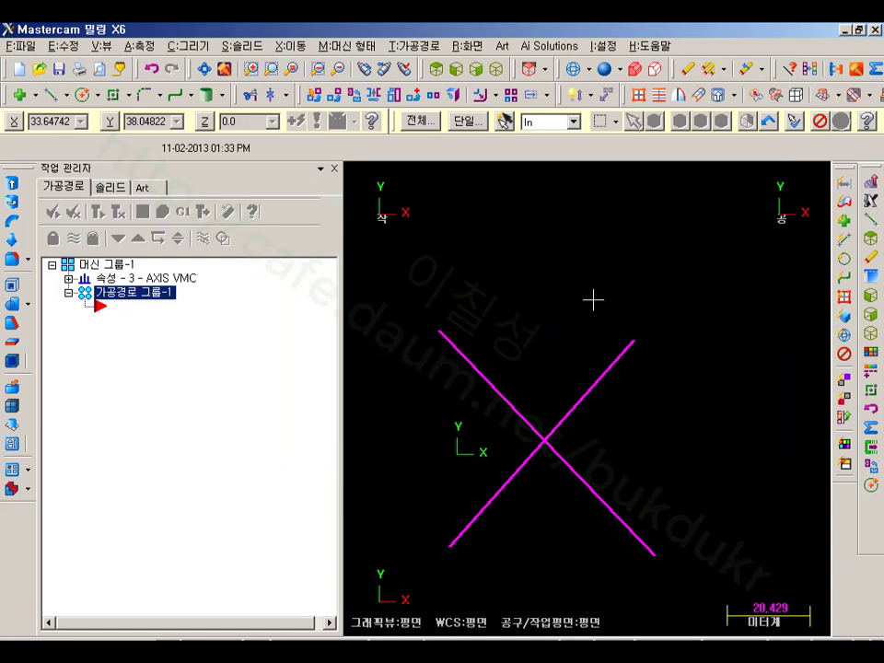
{"action": "key", "text": "l"}
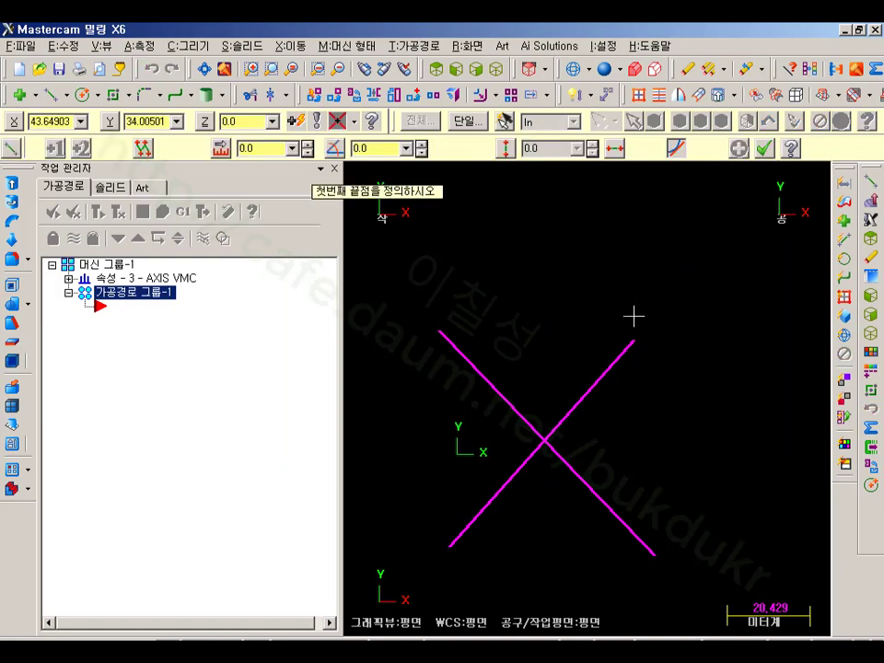
{"action": "left_click", "coordinate": [480, 258]}
{"action": "left_click", "coordinate": [727, 454]}
{"action": "left_click", "coordinate": [749, 230]}
{"action": "left_click", "coordinate": [532, 599]}
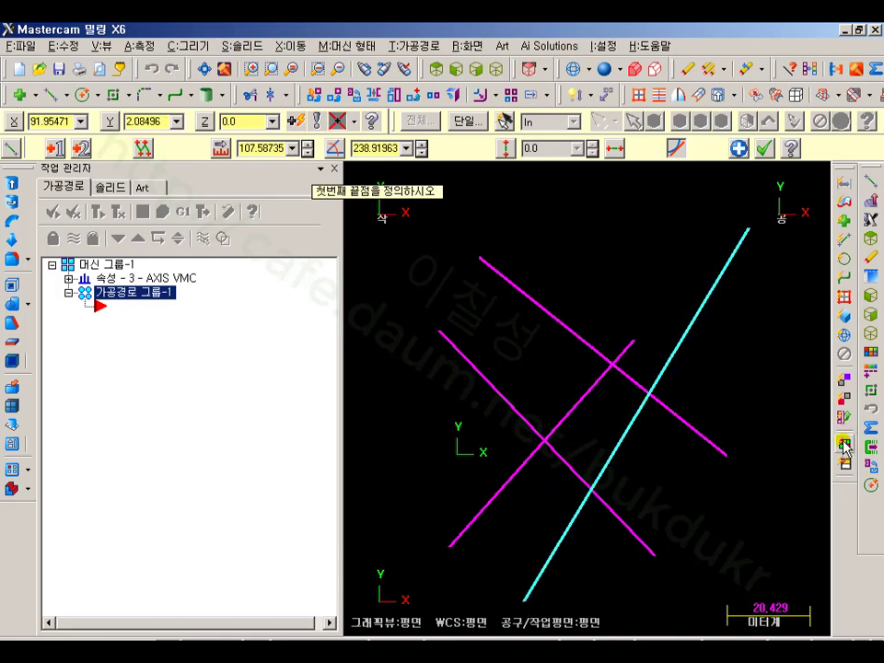
{"action": "scroll", "coordinate": [520, 282], "scroll_direction": "down", "scroll_amount": 1}
{"action": "scroll", "coordinate": [660, 242], "scroll_direction": "up", "scroll_amount": 1}
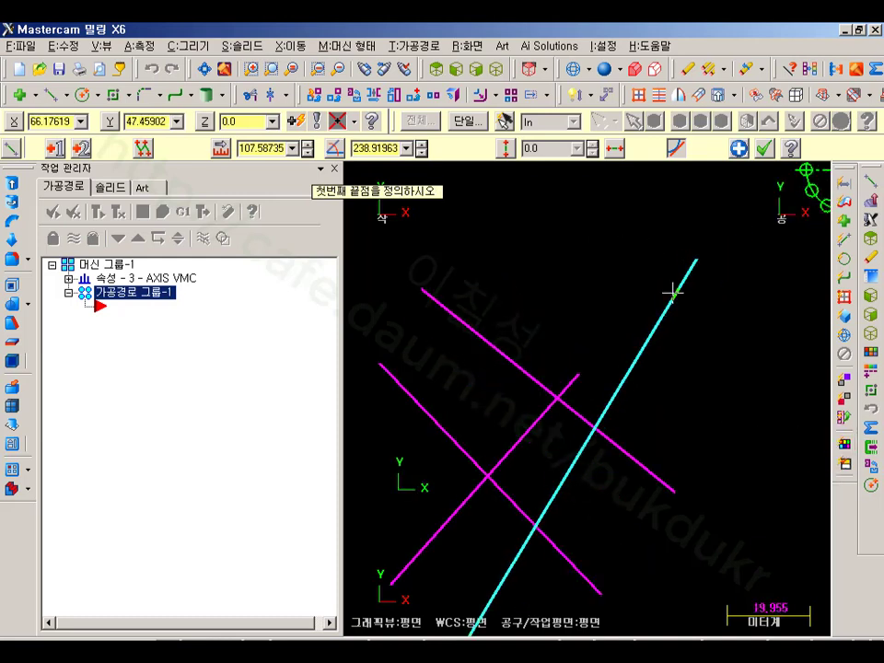
Consult the toolbar state section of the PDF manual in Adobe Acrobat, and end the line command back in Mastercam.
{"action": "key", "text": "alt+Tab"}
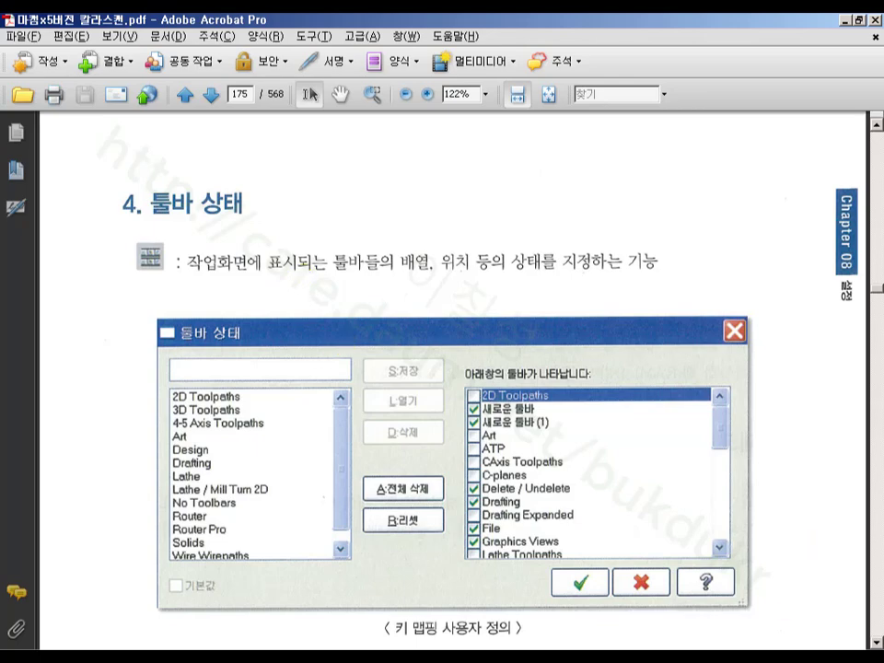
{"action": "key", "text": "alt+Tab"}
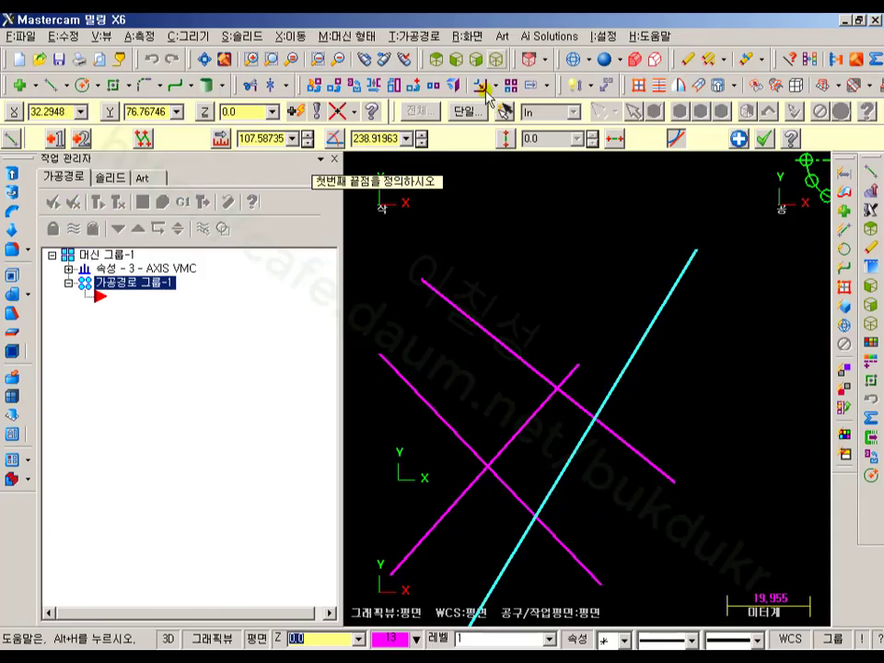
{"action": "key", "text": "Escape"}
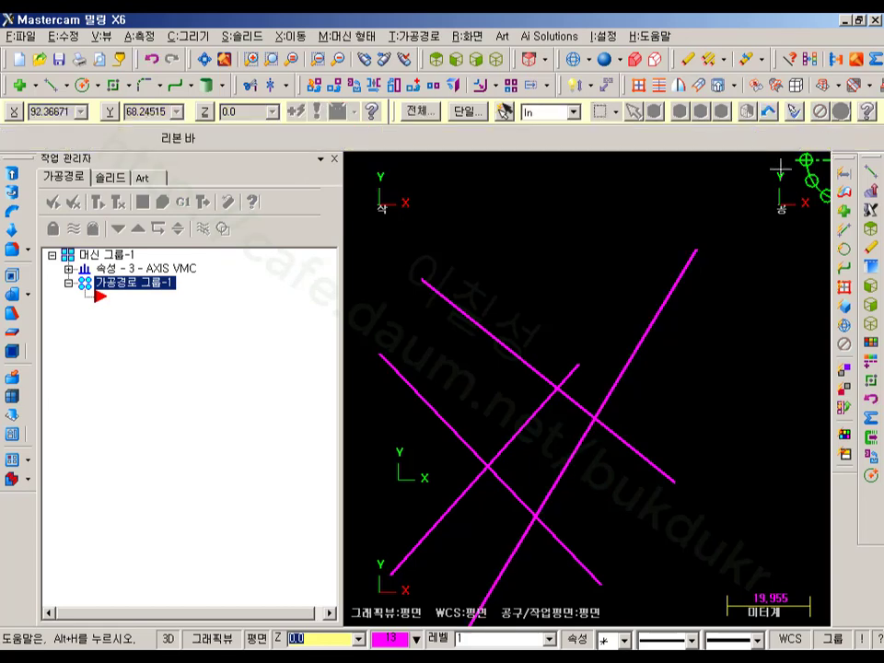
Hide the Solids and Surfaces toolbars in the toolbar state settings.
{"action": "right_click", "coordinate": [848, 565]}
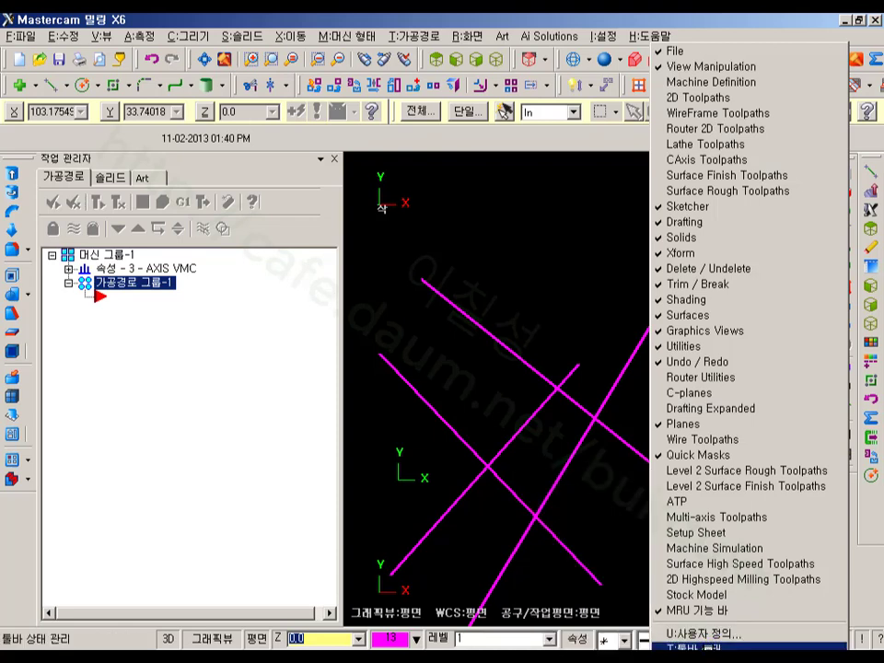
{"action": "left_click", "coordinate": [517, 241]}
{"action": "left_click", "coordinate": [603, 36]}
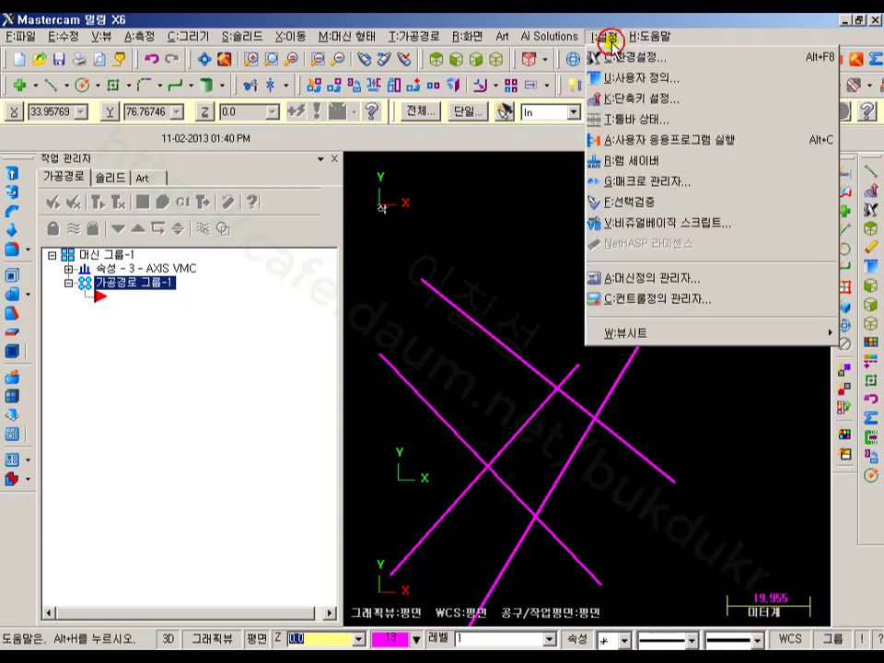
{"action": "left_click", "coordinate": [626, 119]}
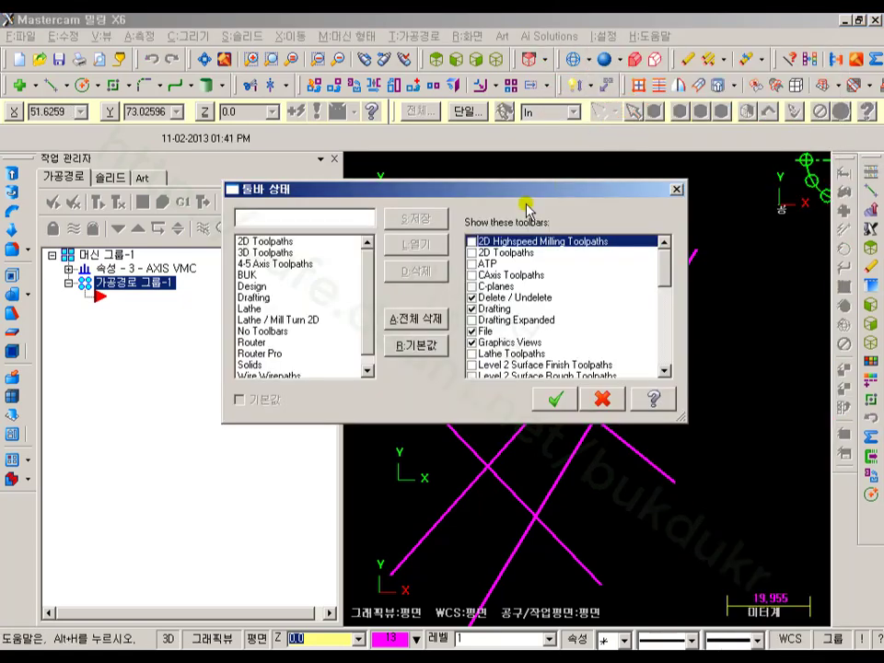
{"action": "left_click_drag", "start_coordinate": [524, 186], "coordinate": [378, 71]}
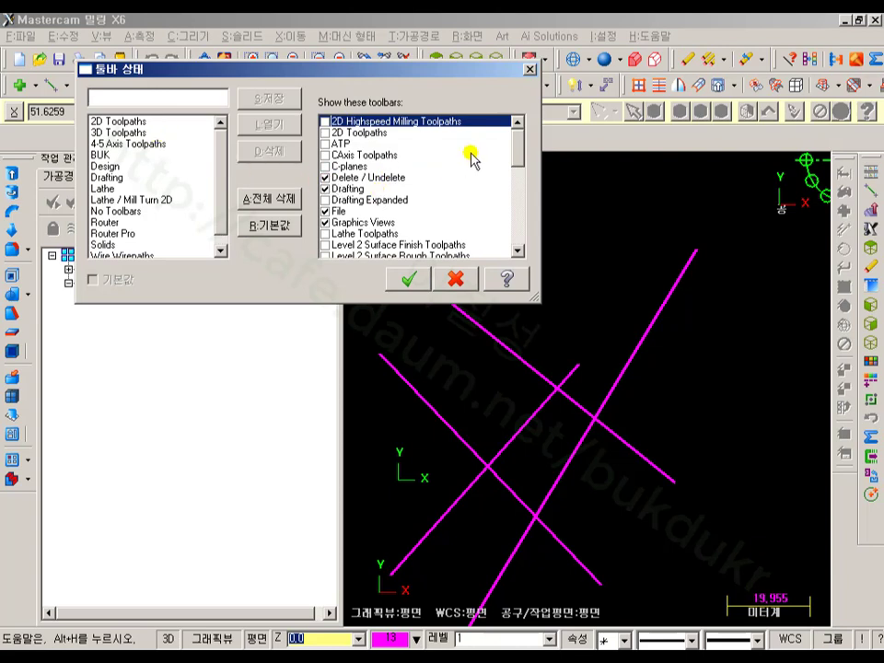
{"action": "left_click_drag", "start_coordinate": [516, 142], "coordinate": [519, 183]}
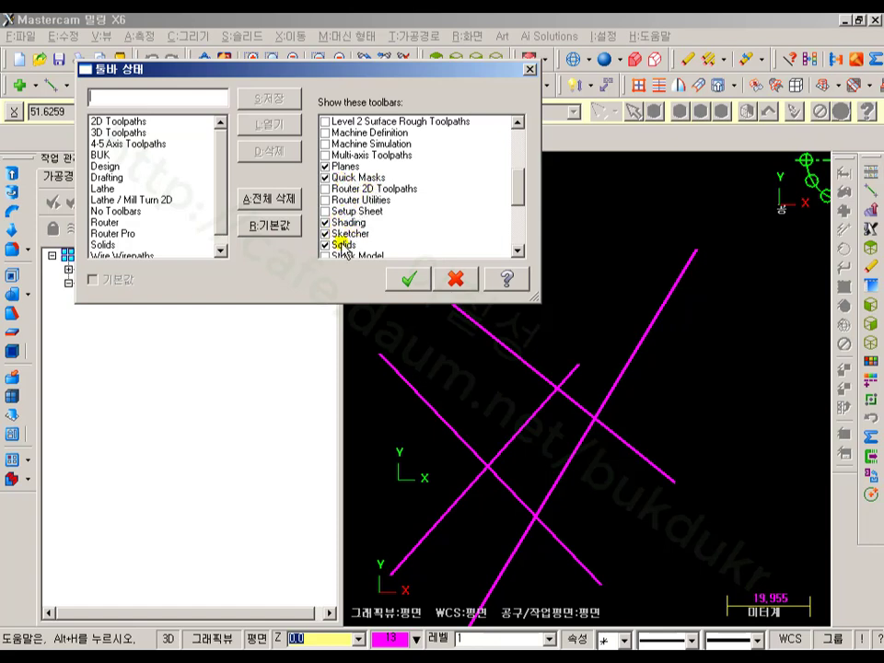
{"action": "mouse_move", "coordinate": [519, 189]}
{"action": "left_mouse_down"}
{"action": "mouse_move", "coordinate": [517, 213]}
{"action": "mouse_move", "coordinate": [532, 221]}
{"action": "left_mouse_up"}
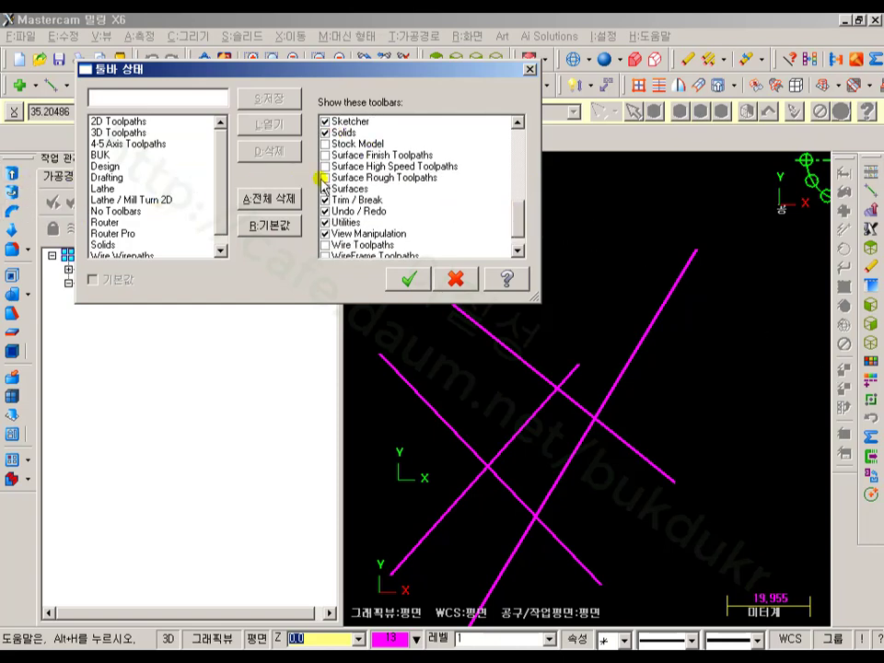
{"action": "left_click", "coordinate": [326, 133]}
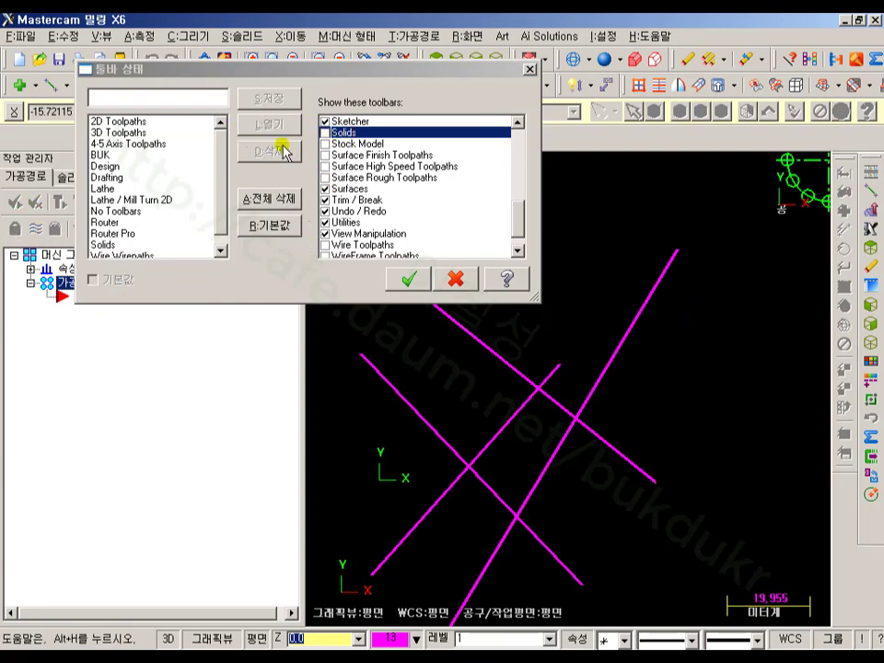
{"action": "left_click_drag", "start_coordinate": [379, 73], "coordinate": [489, 115]}
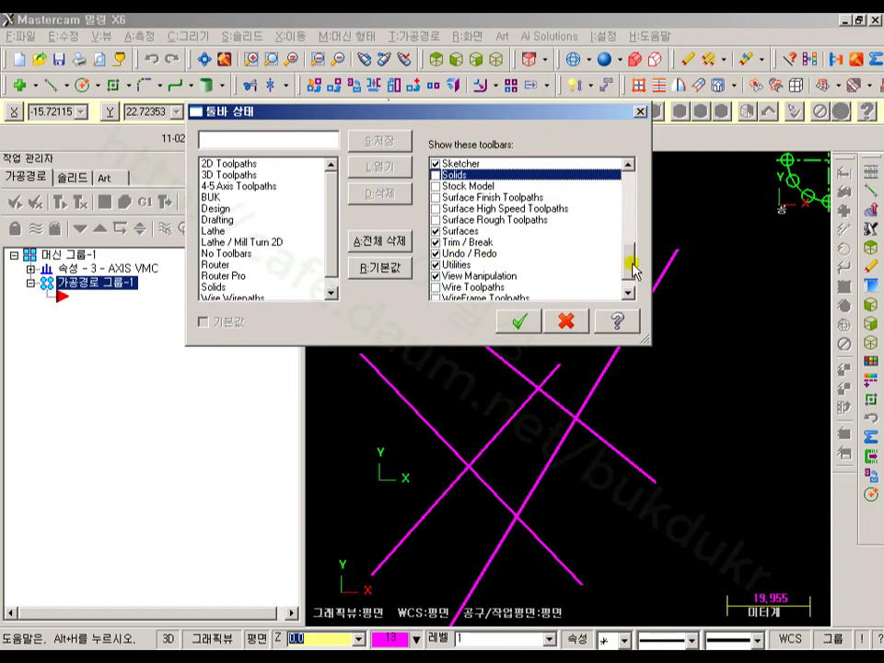
{"action": "left_click", "coordinate": [437, 232]}
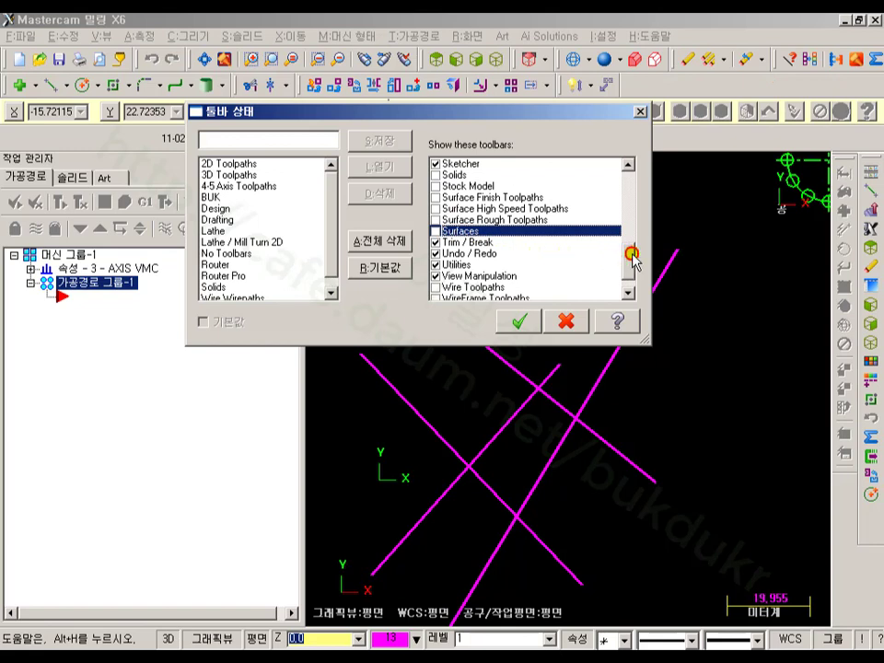
Show the 2D Toolpaths toolbar and dock it vertically between the operations manager and the graphics area.
{"action": "left_click_drag", "start_coordinate": [631, 255], "coordinate": [626, 188]}
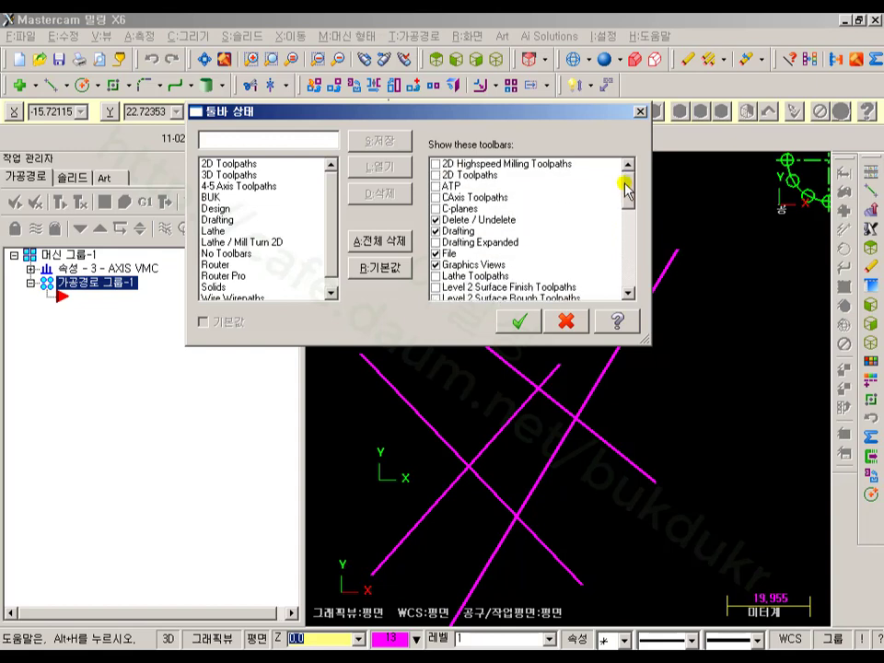
{"action": "left_click", "coordinate": [436, 175]}
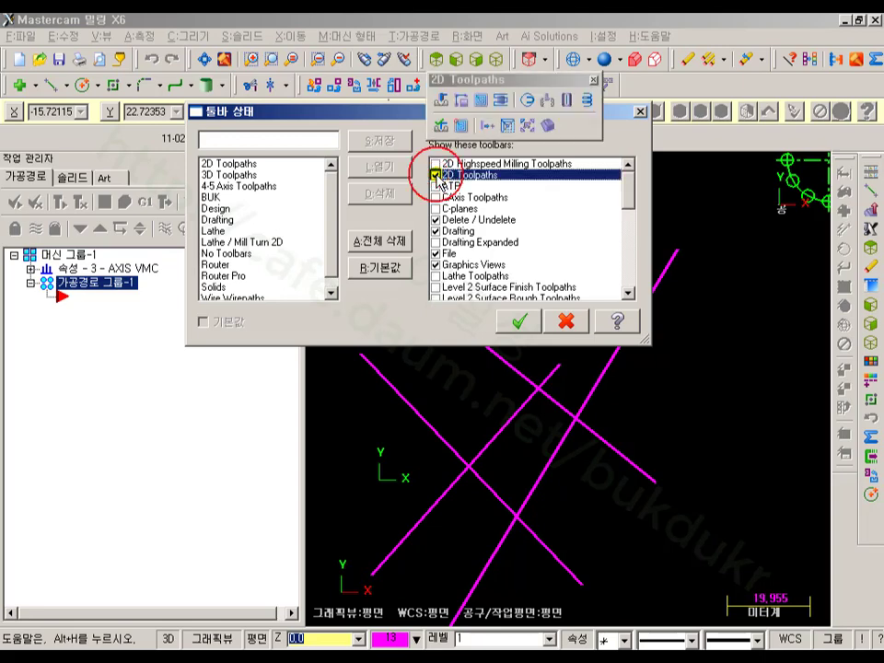
{"action": "left_click_drag", "start_coordinate": [594, 92], "coordinate": [636, 85]}
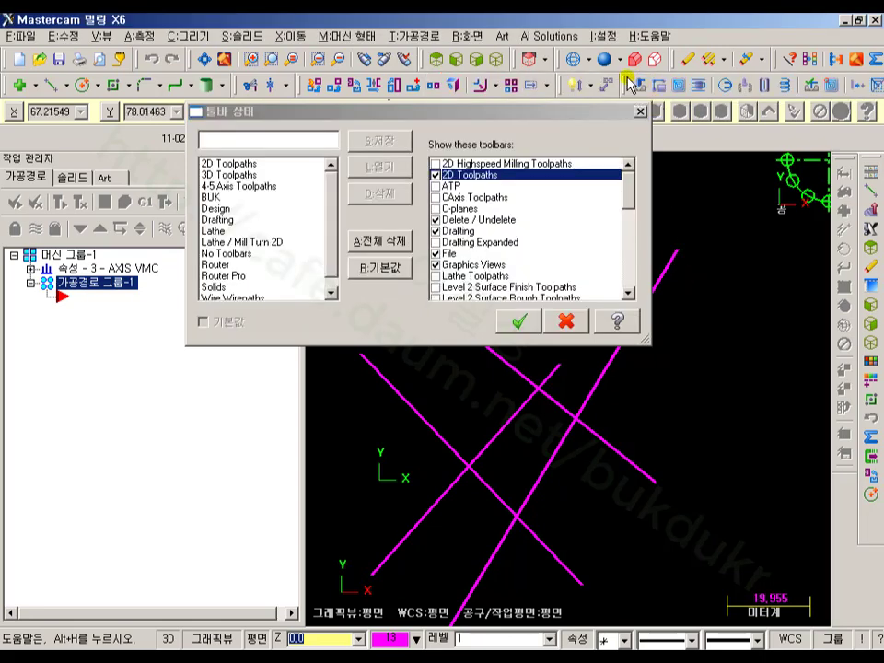
{"action": "left_click_drag", "start_coordinate": [469, 59], "coordinate": [9, 175]}
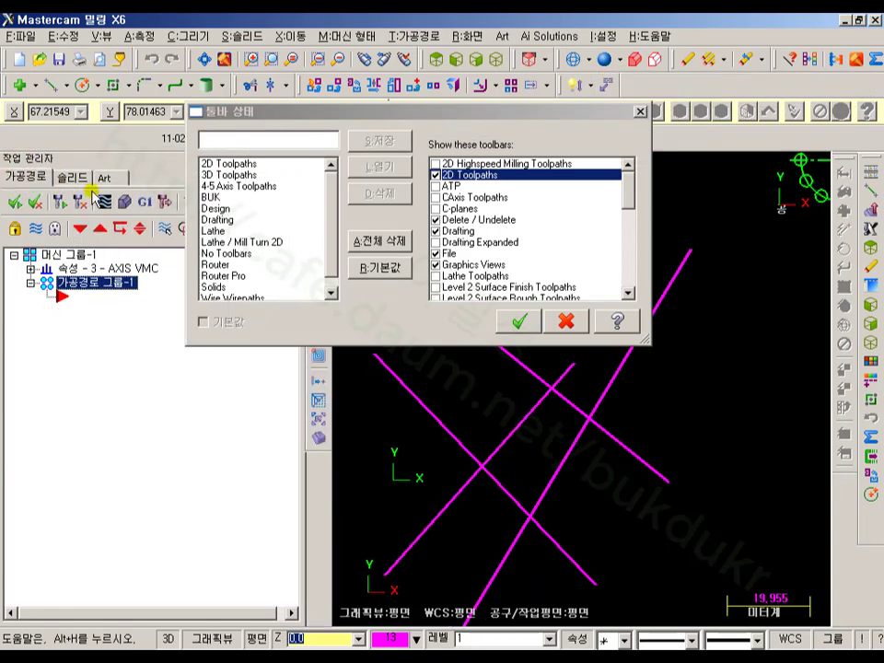
Try docking the 2D Toolpaths toolbar on the outer side of the operations manager, and restore the manager to full height.
{"action": "left_click_drag", "start_coordinate": [296, 112], "coordinate": [555, 252]}
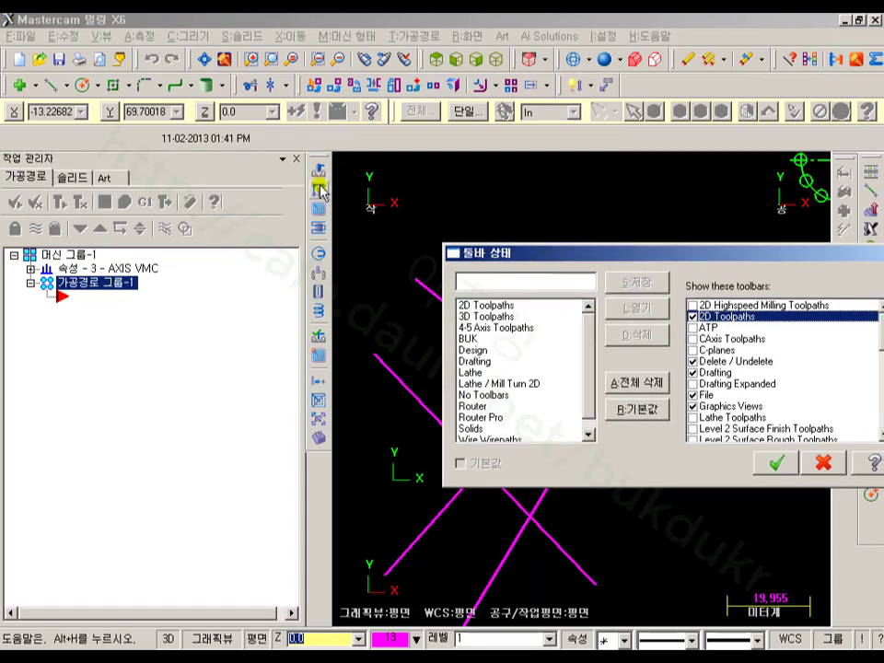
{"action": "left_click_drag", "start_coordinate": [317, 161], "coordinate": [5, 138]}
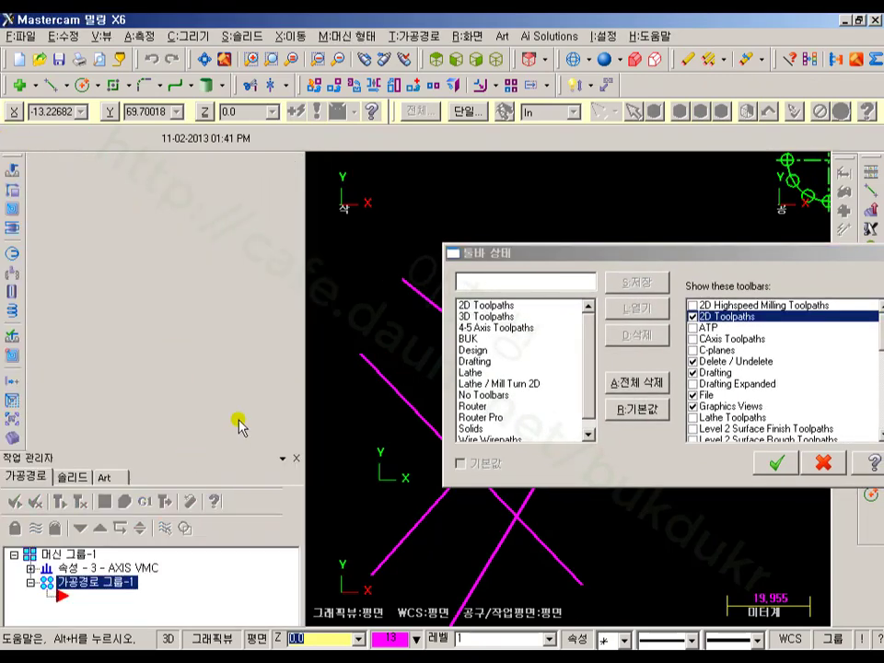
{"action": "left_click", "coordinate": [66, 457]}
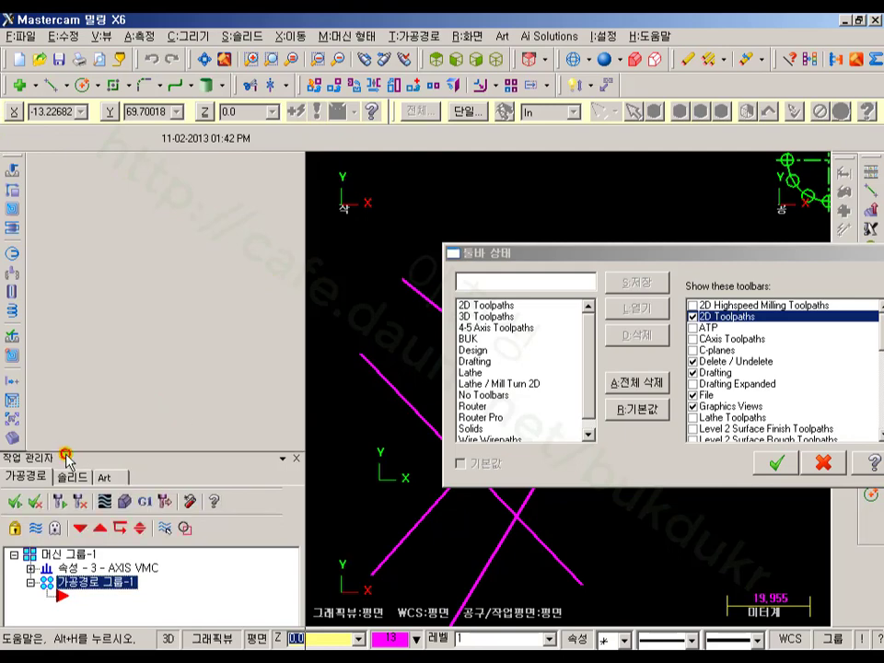
{"action": "left_click_drag", "start_coordinate": [67, 457], "coordinate": [89, 154]}
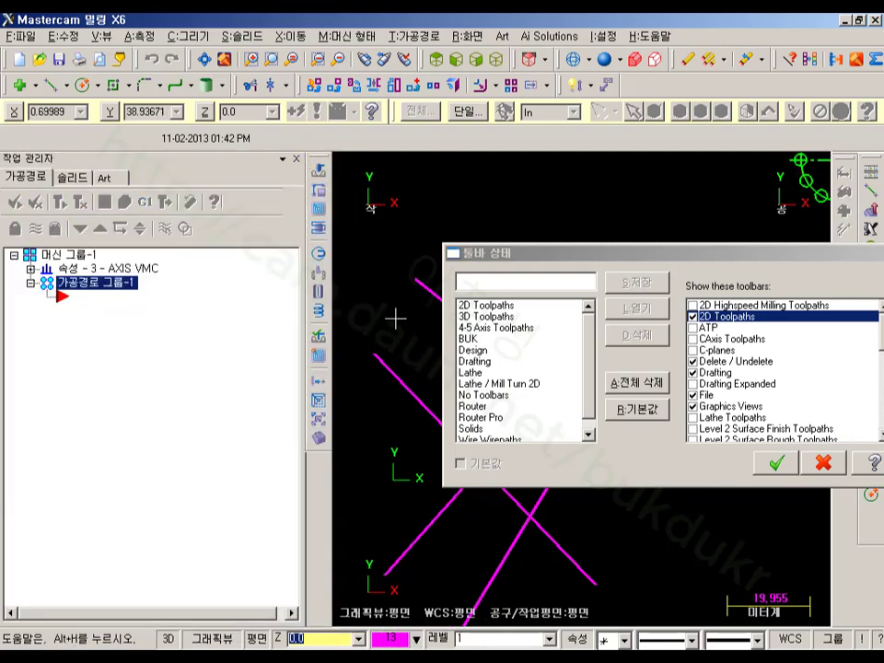
Save the current toolbar arrangement as a toolbar state named hhh and close the toolbar state settings.
{"action": "left_click_drag", "start_coordinate": [564, 252], "coordinate": [491, 135]}
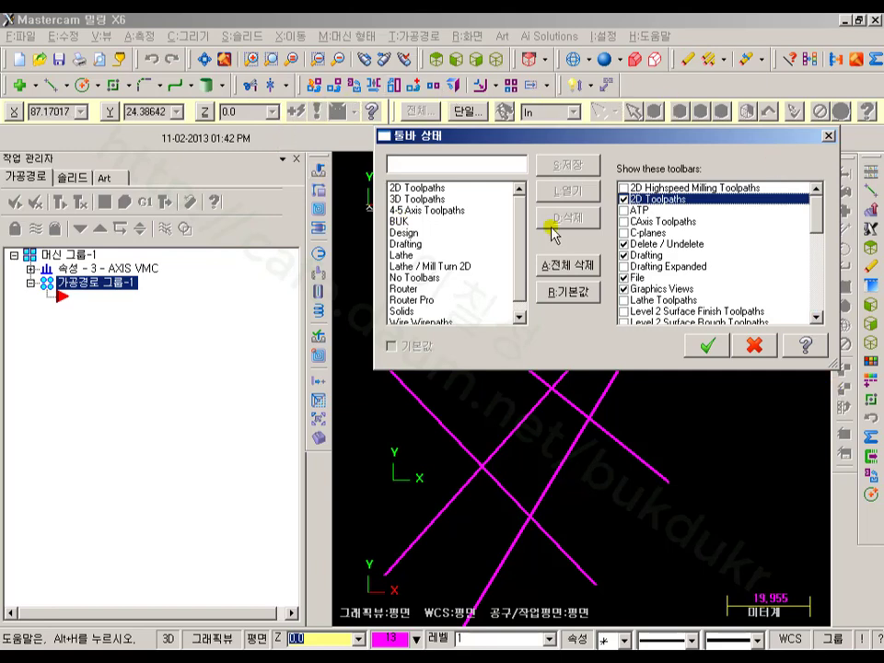
{"action": "left_click", "coordinate": [446, 162]}
{"action": "type", "text": "hhh"}
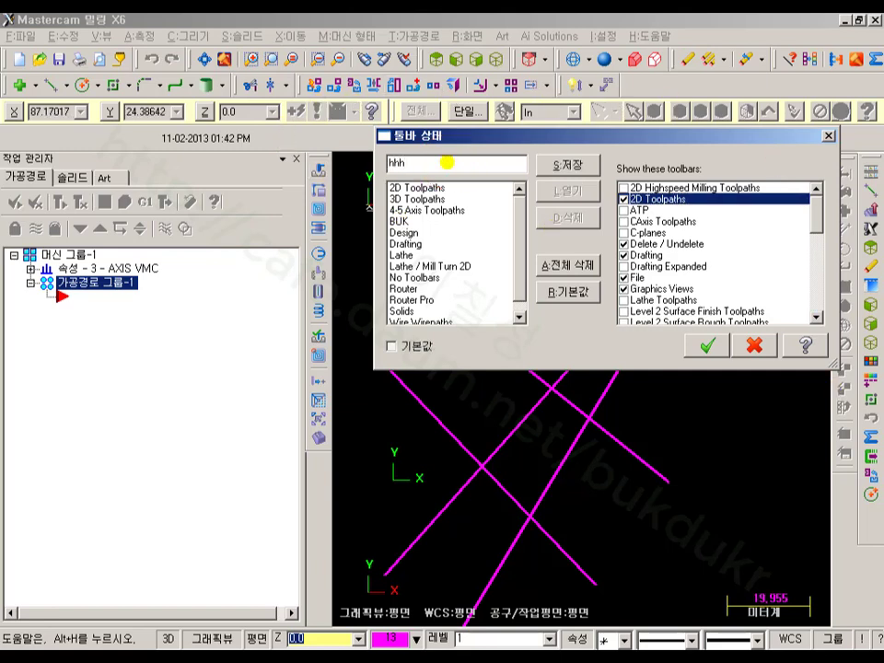
{"action": "left_click", "coordinate": [565, 165]}
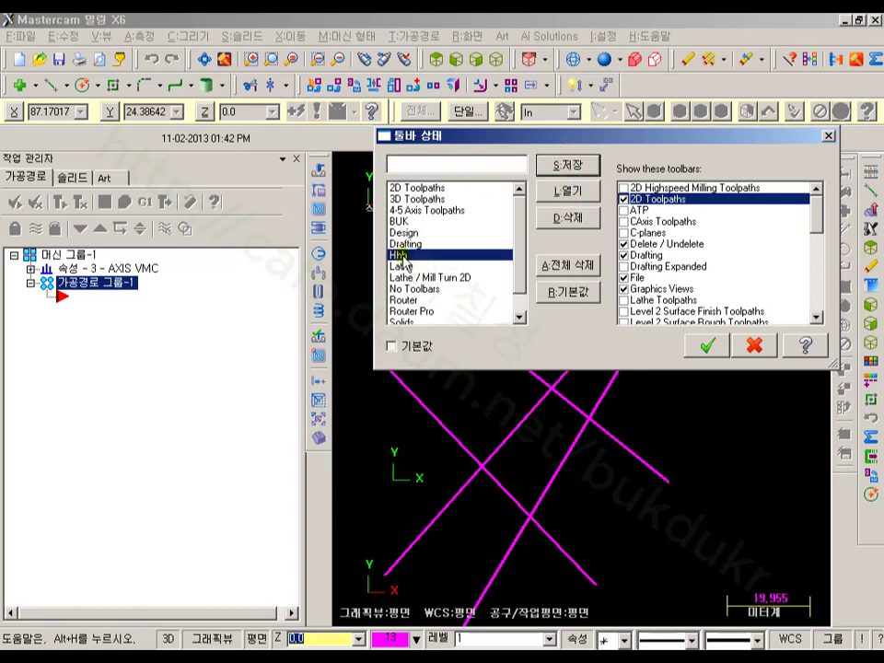
{"action": "left_click", "coordinate": [707, 346]}
{"action": "middle_click_drag", "start_coordinate": [627, 400], "coordinate": [474, 247]}
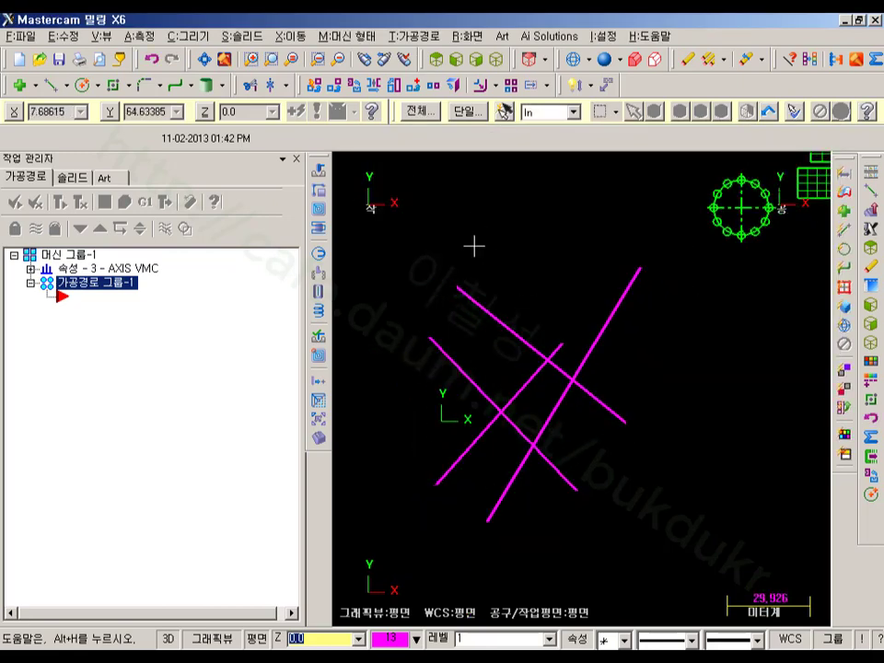
Load the BUK toolbar state.
{"action": "right_click", "coordinate": [854, 569]}
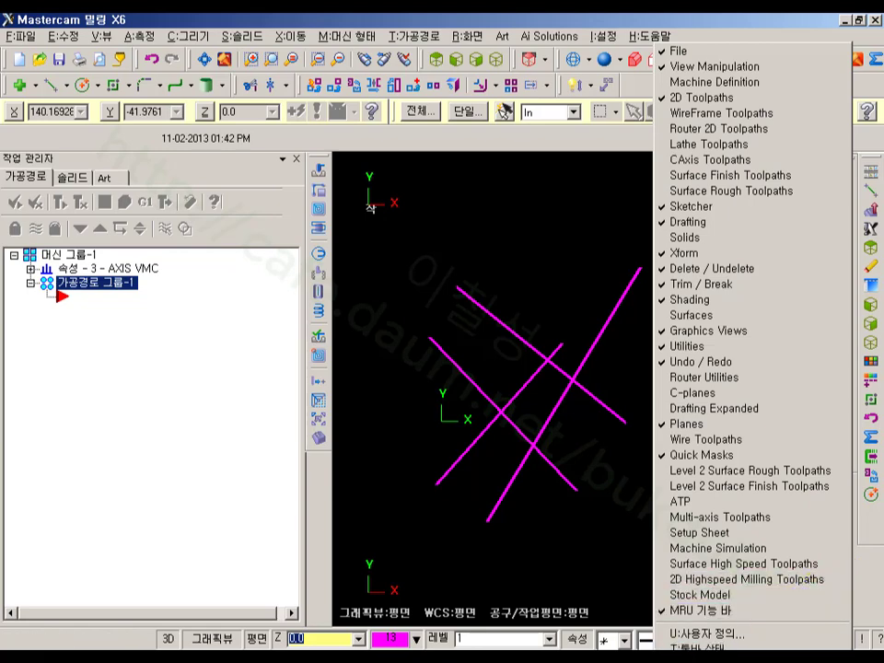
{"action": "mouse_move", "coordinate": [709, 649]}
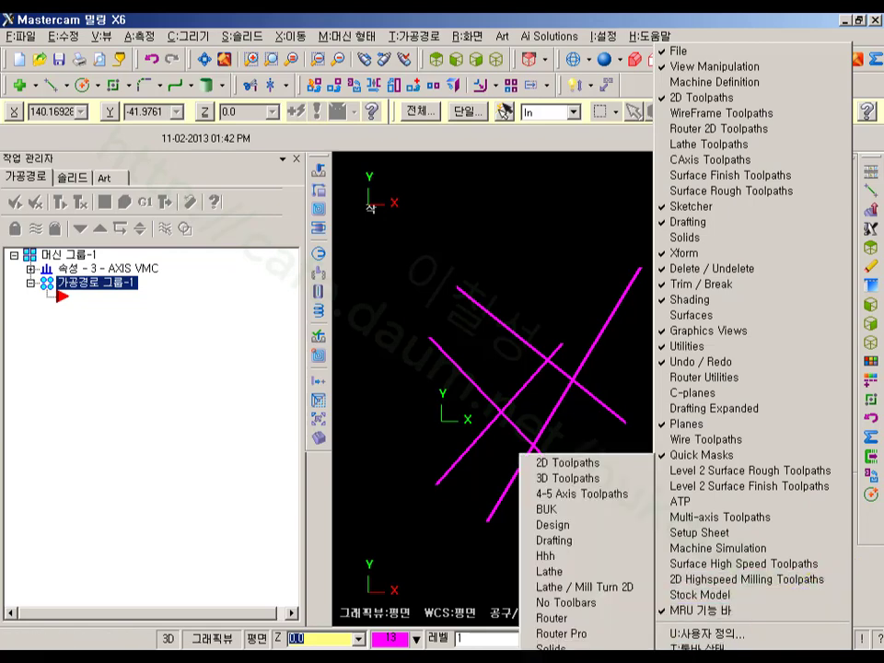
{"action": "left_click", "coordinate": [566, 512]}
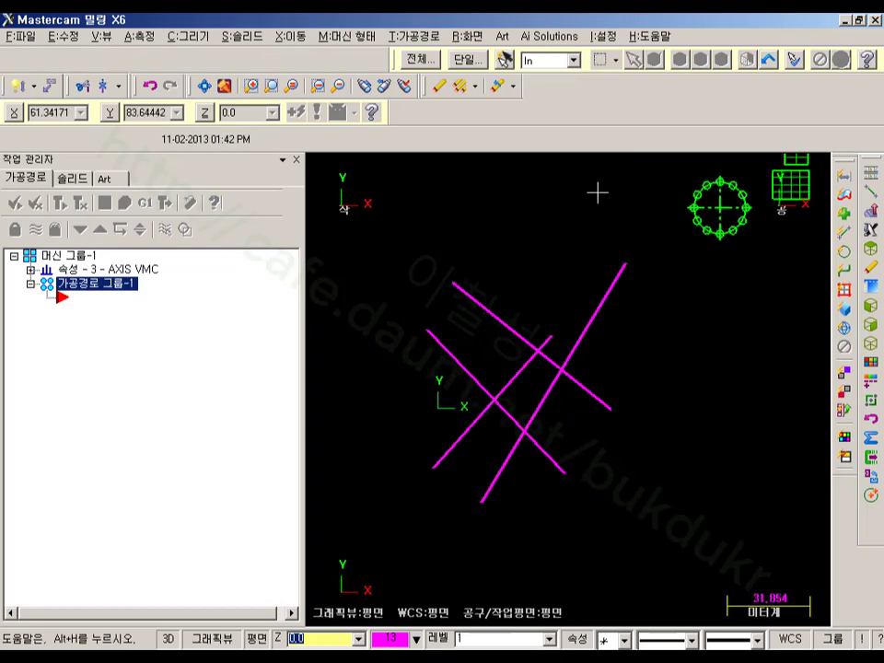
Load the Design toolbar state and dock the toolbar below the vertical MRU function bar in its own column beside the graphics area.
{"action": "right_click", "coordinate": [597, 90]}
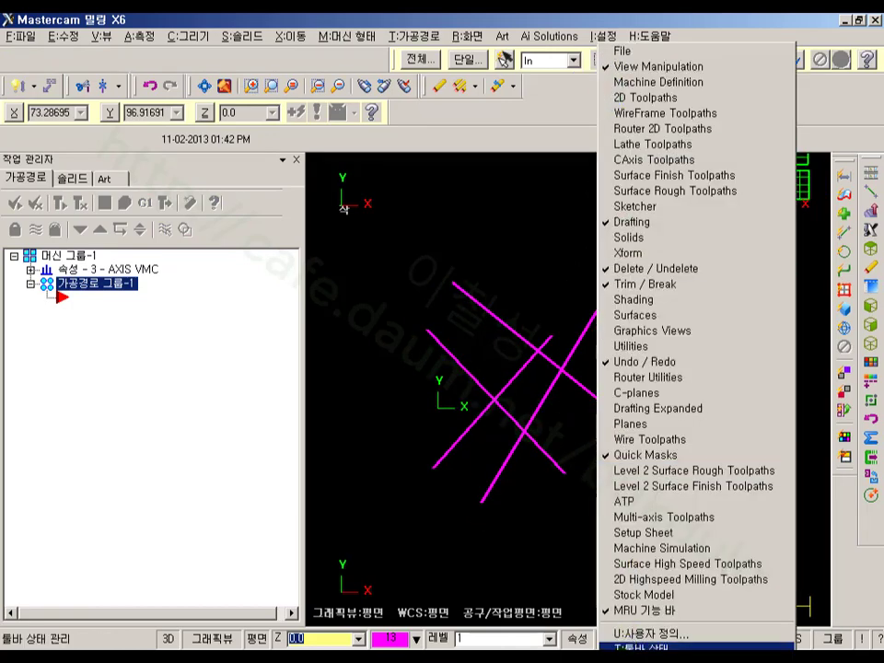
{"action": "mouse_move", "coordinate": [645, 649]}
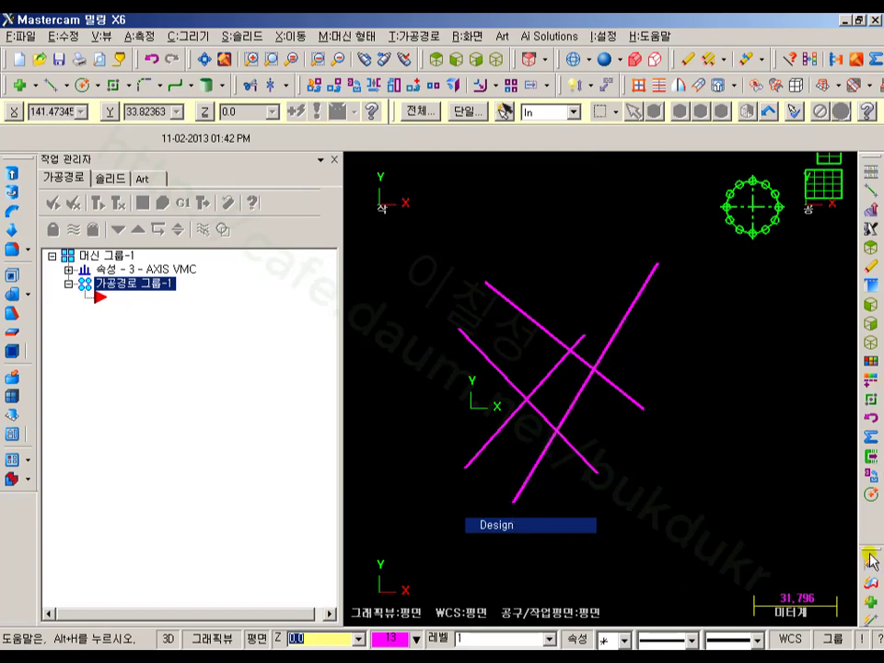
{"action": "left_click_drag", "start_coordinate": [827, 143], "coordinate": [864, 171]}
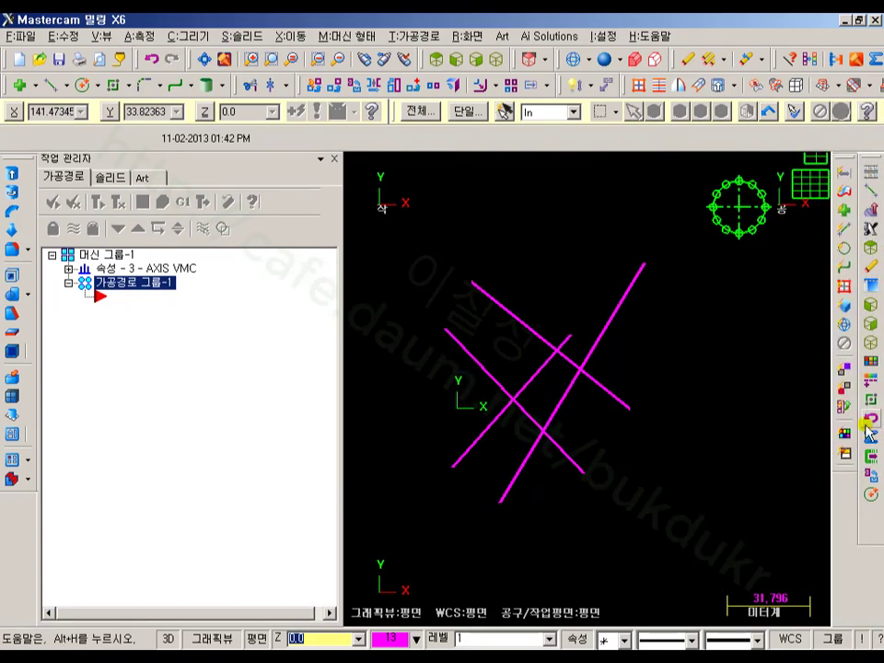
Load the saved Hhh toolbar state.
{"action": "right_click", "coordinate": [865, 573]}
{"action": "mouse_move", "coordinate": [705, 648]}
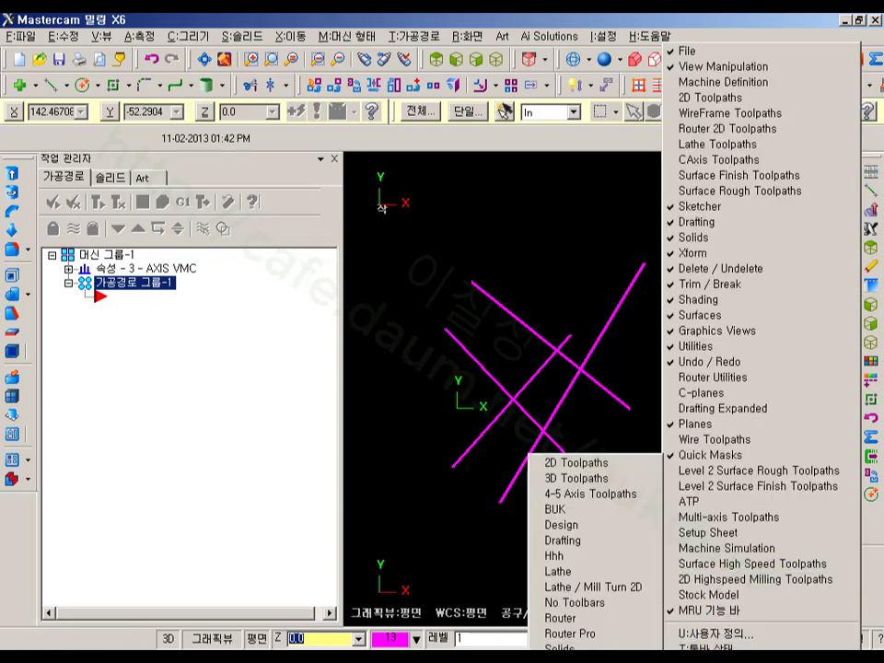
{"action": "left_click", "coordinate": [568, 557]}
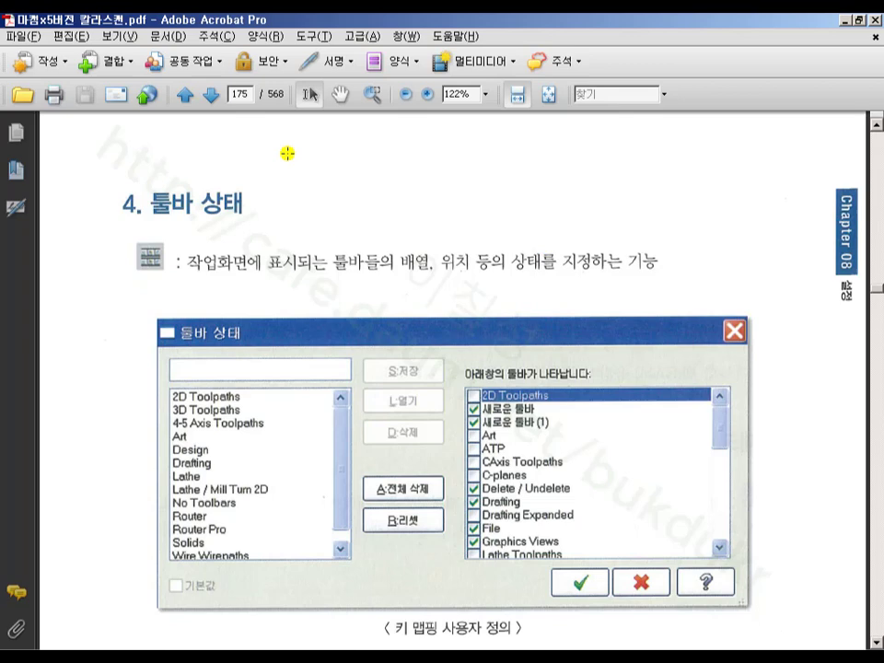
Read the toolbar state and user application (C-Hooks) sections of the PDF manual in Adobe Acrobat, and return to Mastercam.
{"action": "scroll", "coordinate": [300, 411], "scroll_direction": "down", "scroll_amount": 8}
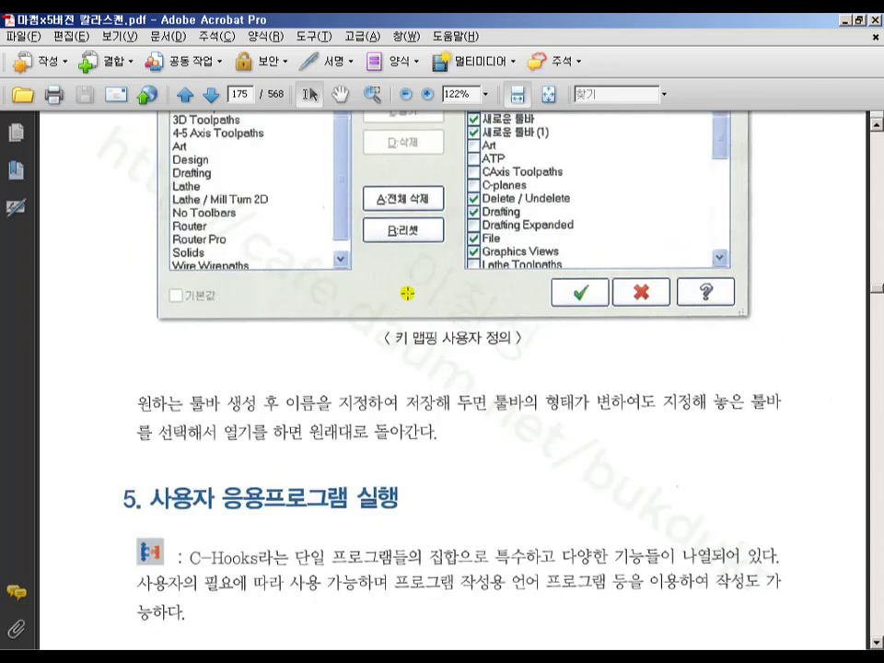
{"action": "scroll", "coordinate": [405, 276], "scroll_direction": "down", "scroll_amount": 2}
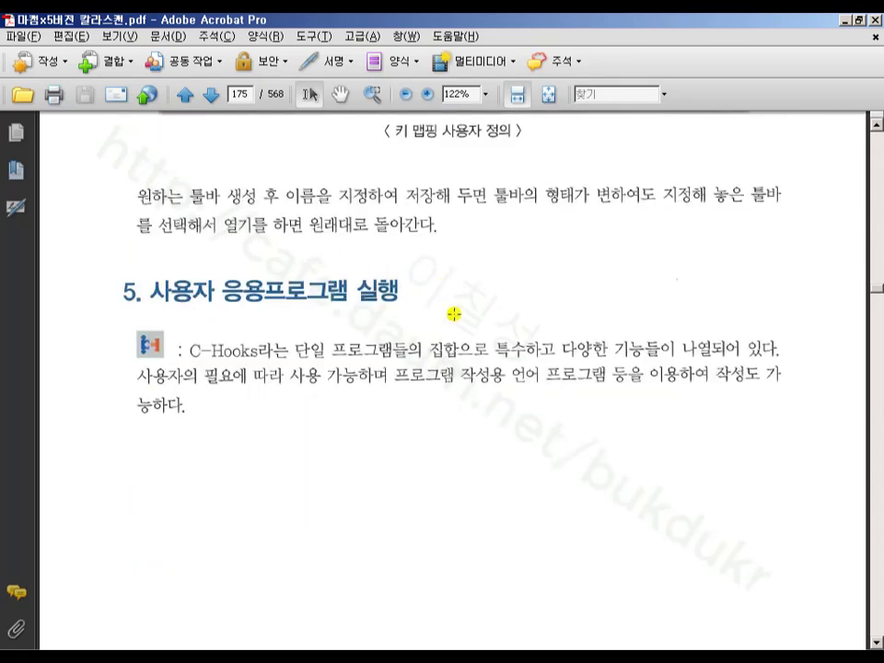
{"action": "scroll", "coordinate": [469, 320], "scroll_direction": "down", "scroll_amount": 2}
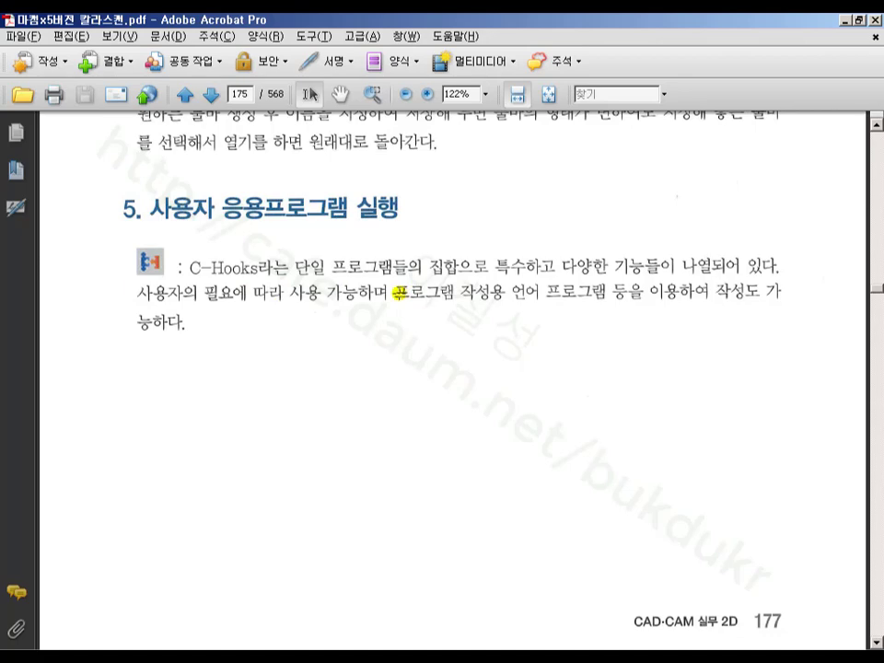
{"action": "key", "text": "alt+Tab"}
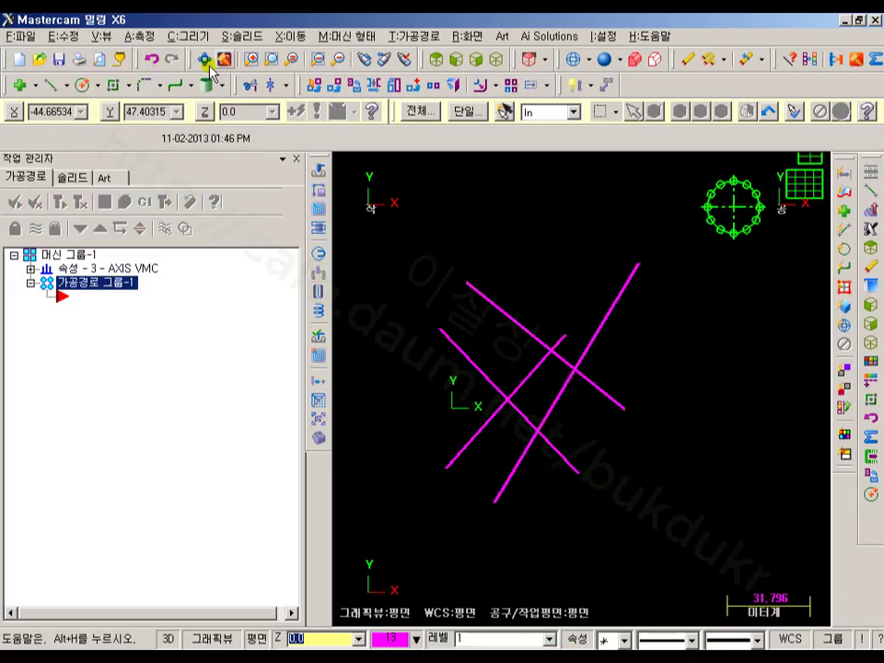
Open the file selection for running a user application and enlarge it to show more of the chooks folder.
{"action": "left_click", "coordinate": [171, 35]}
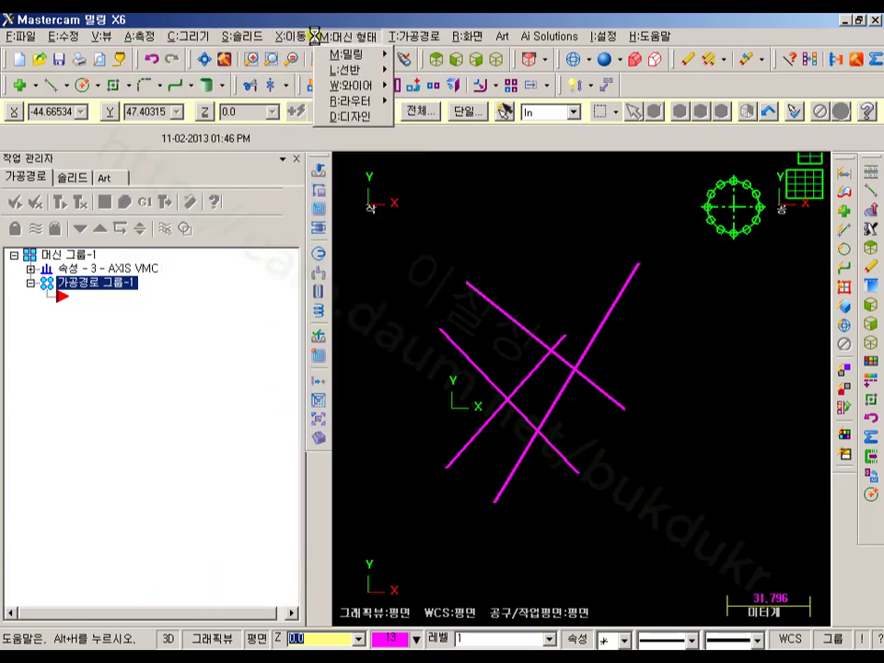
{"action": "mouse_move", "coordinate": [503, 42]}
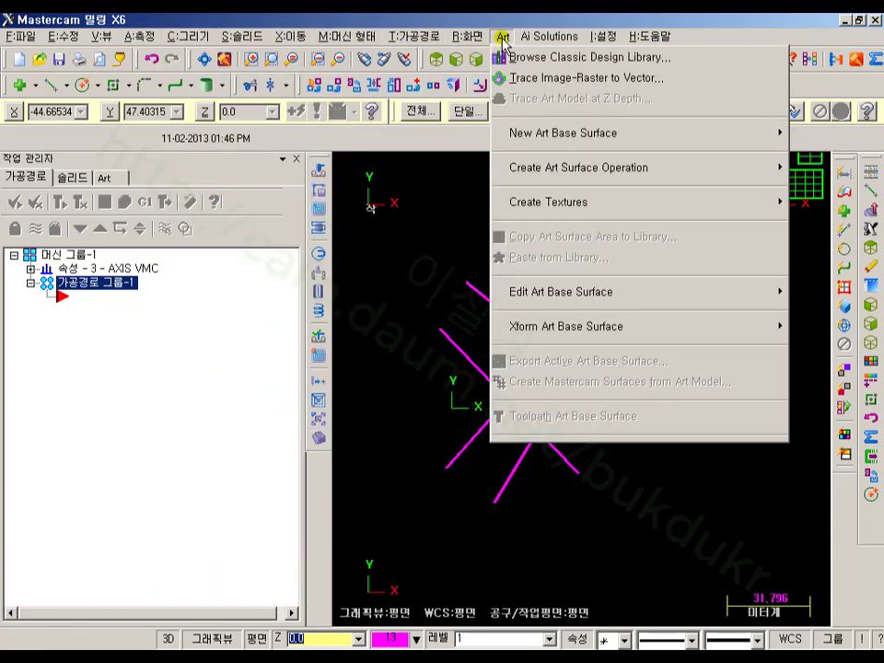
{"action": "mouse_move", "coordinate": [620, 42]}
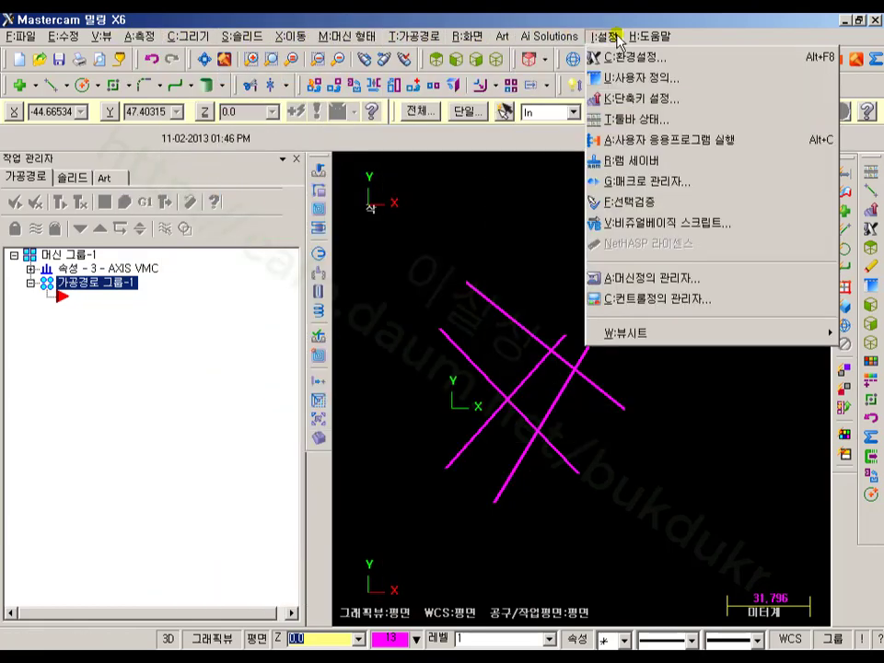
{"action": "left_click", "coordinate": [634, 140]}
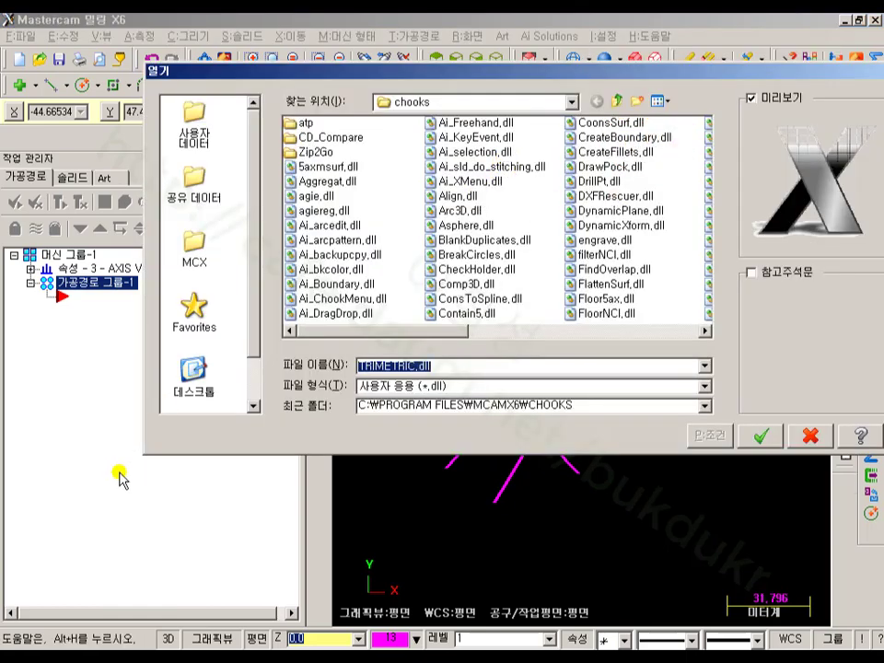
{"action": "left_click_drag", "start_coordinate": [146, 455], "coordinate": [5, 628]}
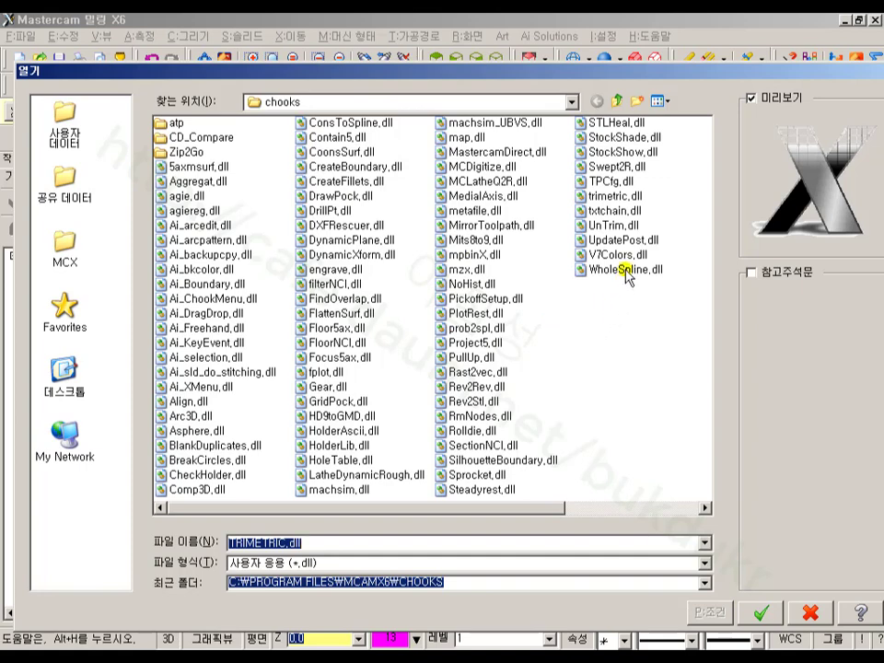
Run the UpdatePost.dll add-in from the chooks folder.
{"action": "left_click", "coordinate": [619, 241]}
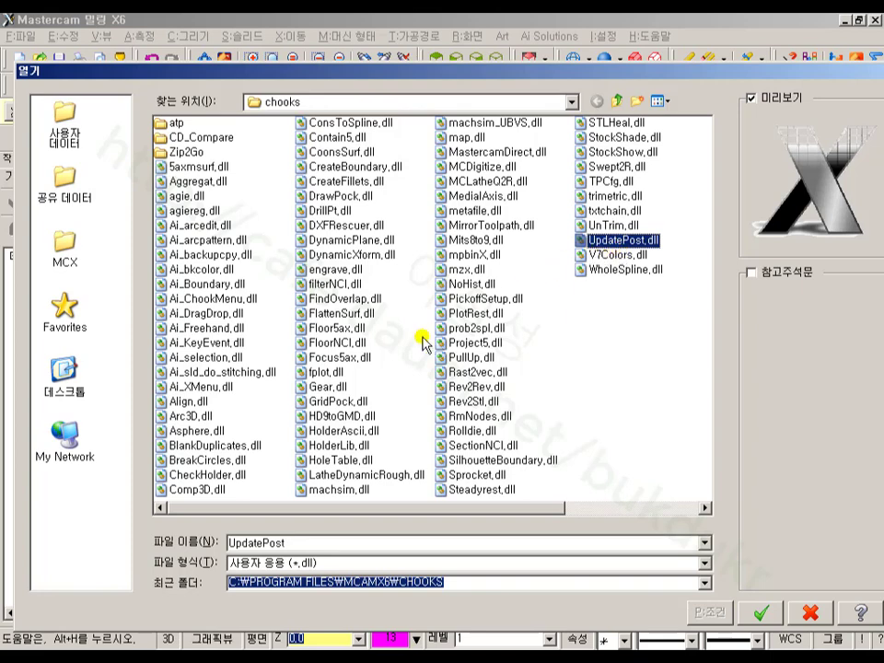
{"action": "left_click", "coordinate": [318, 387]}
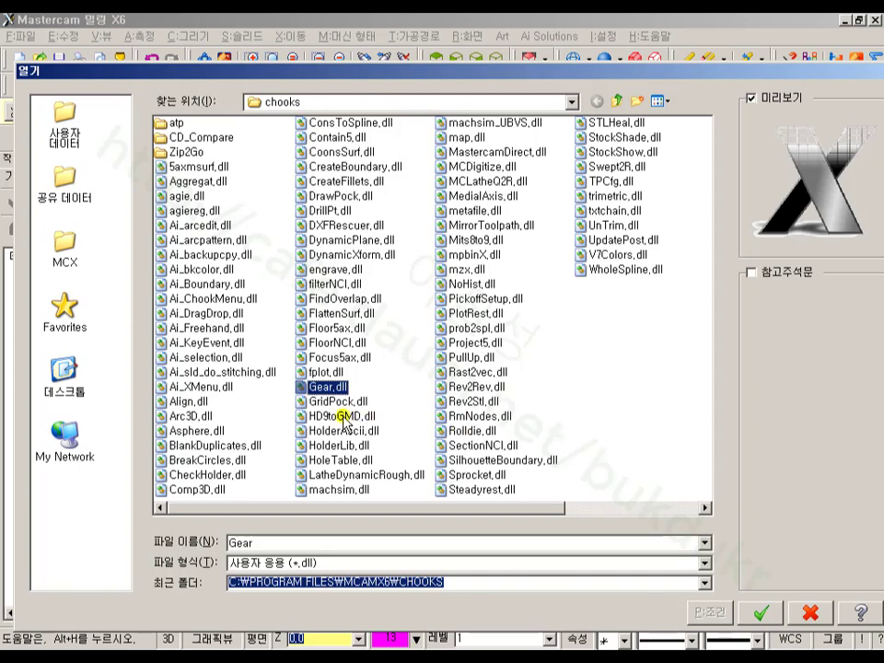
{"action": "left_click", "coordinate": [322, 373]}
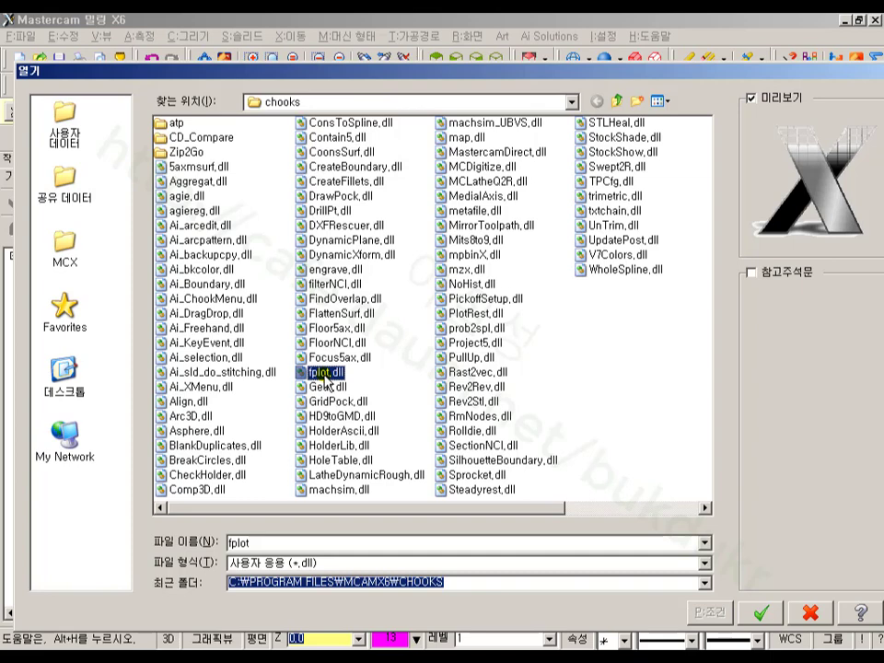
{"action": "left_click", "coordinate": [627, 241]}
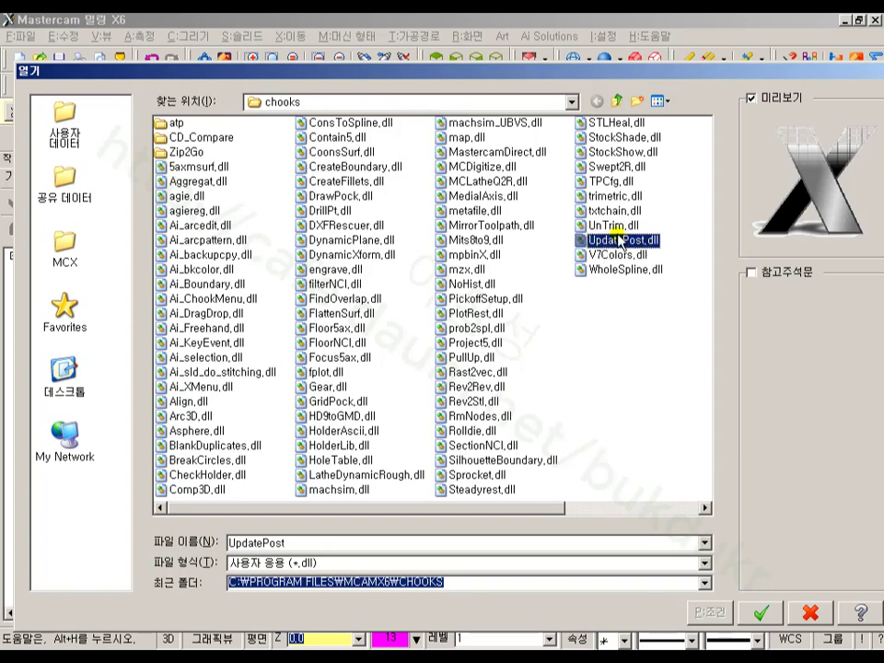
{"action": "left_click", "coordinate": [760, 615]}
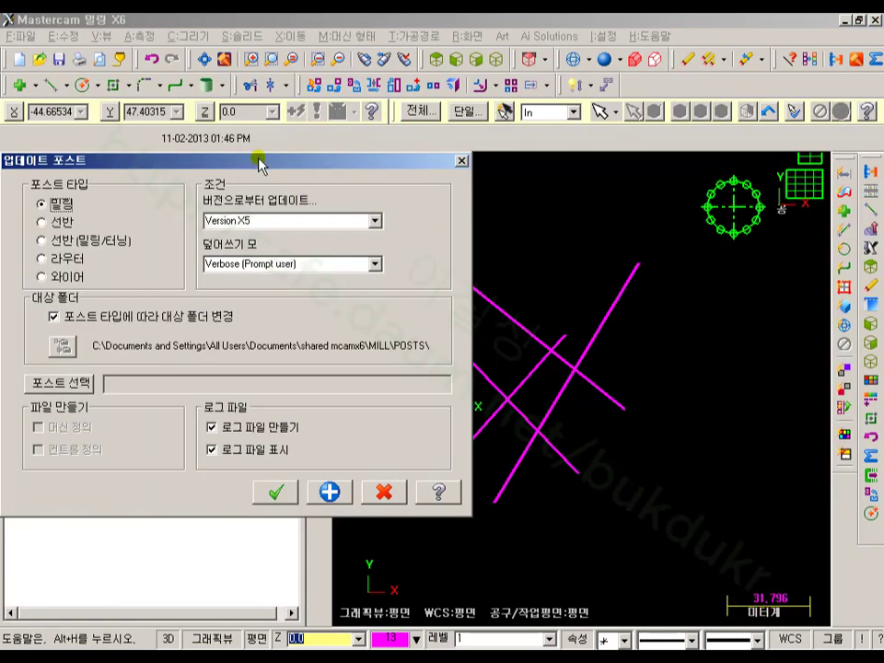
Set the milling post update to convert from Version 9.
{"action": "left_click_drag", "start_coordinate": [257, 156], "coordinate": [488, 118]}
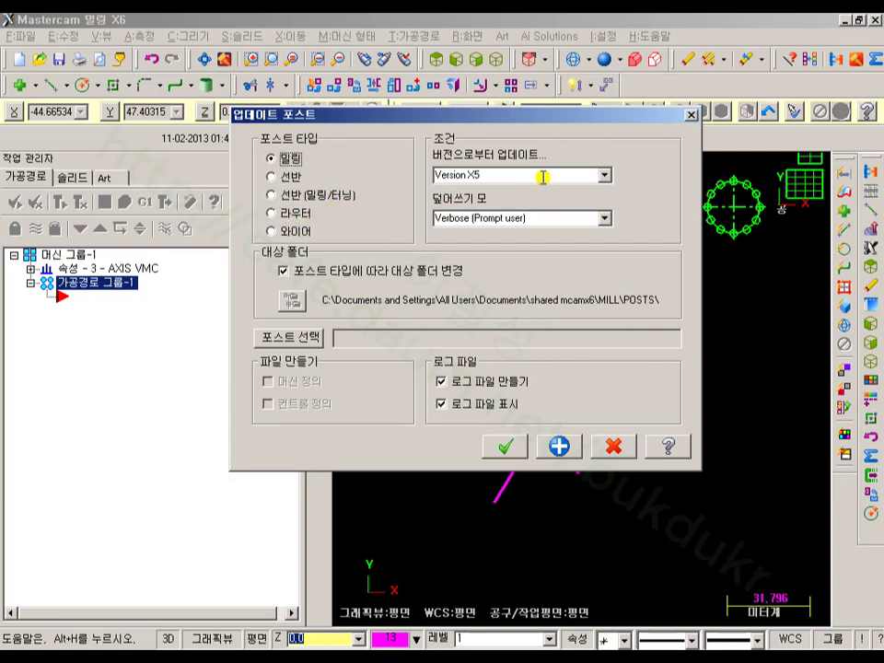
{"action": "left_click", "coordinate": [604, 174]}
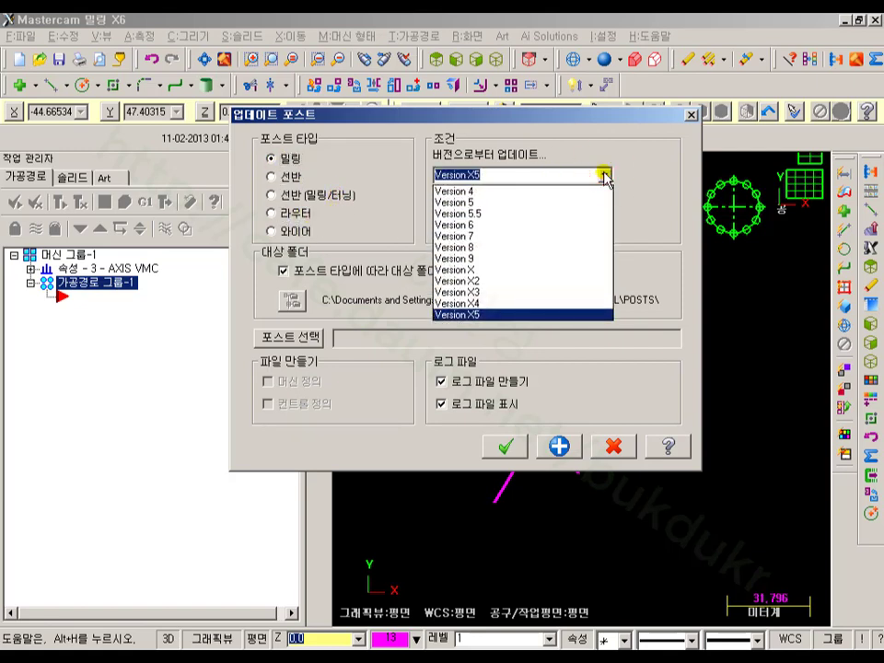
{"action": "left_click", "coordinate": [465, 259]}
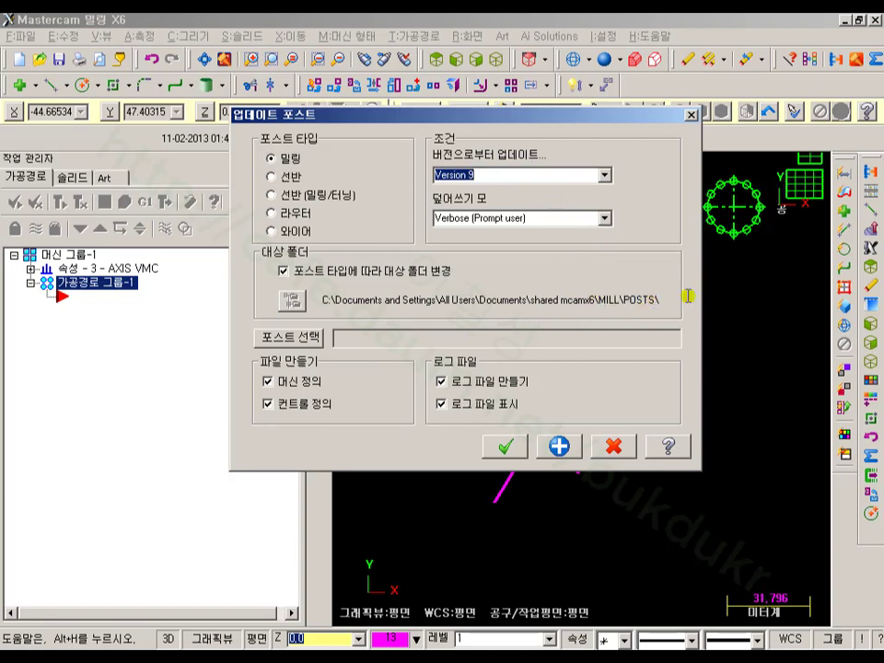
Browse to the C:\Mcam9\Mill\Posts folder when choosing the post to update.
{"action": "left_click", "coordinate": [289, 339]}
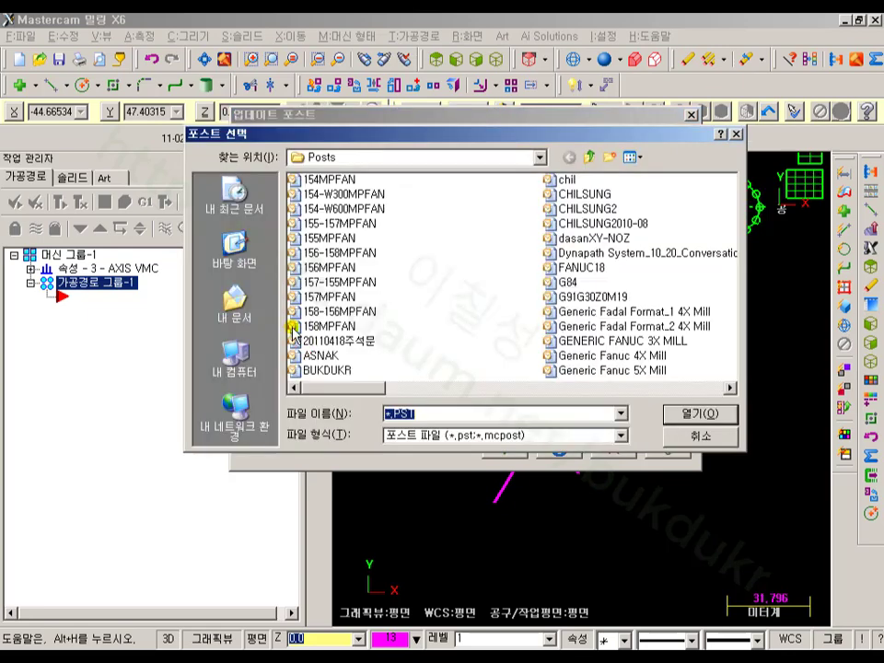
{"action": "left_click", "coordinate": [540, 157]}
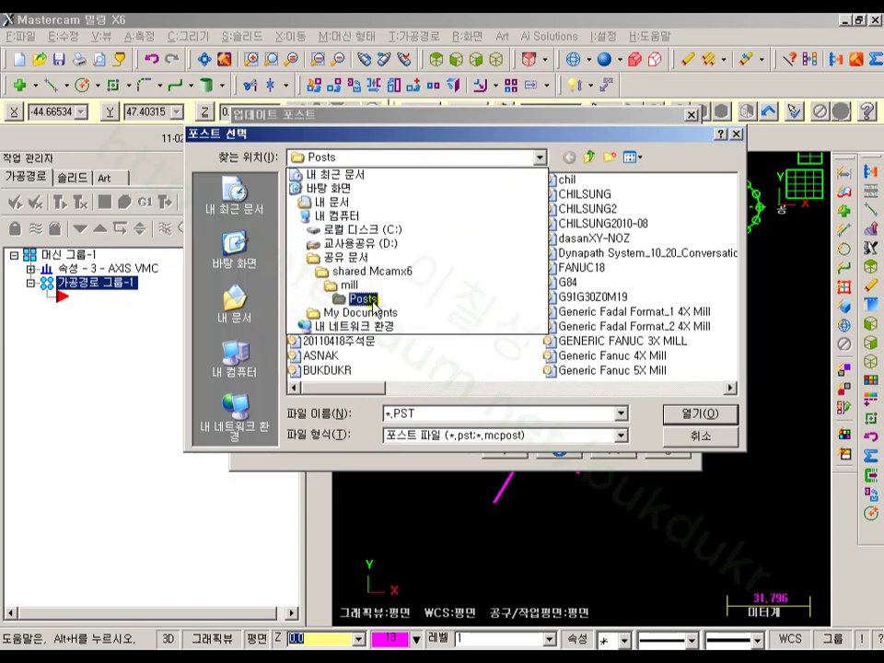
{"action": "left_click", "coordinate": [359, 229]}
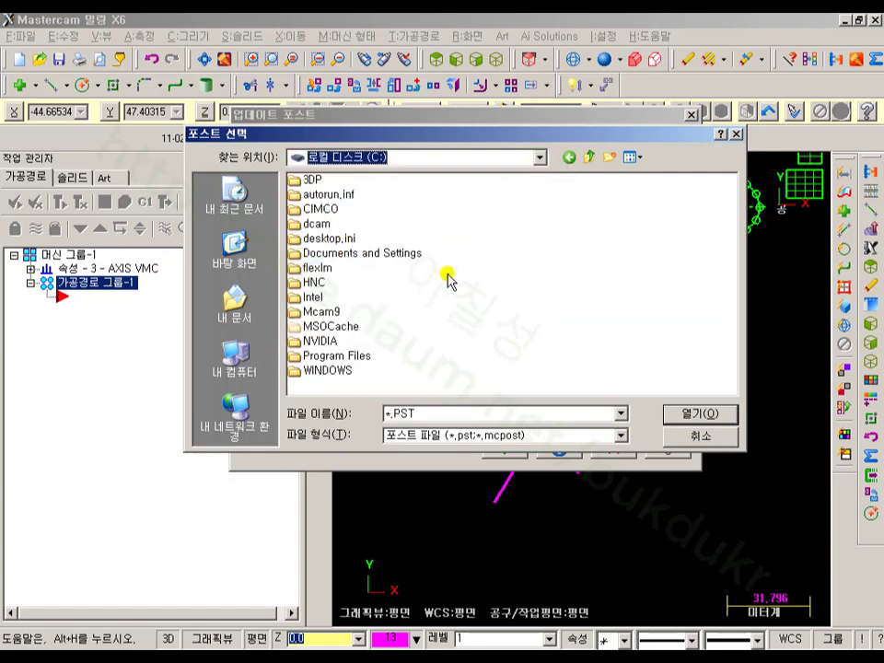
{"action": "double_click", "coordinate": [322, 313]}
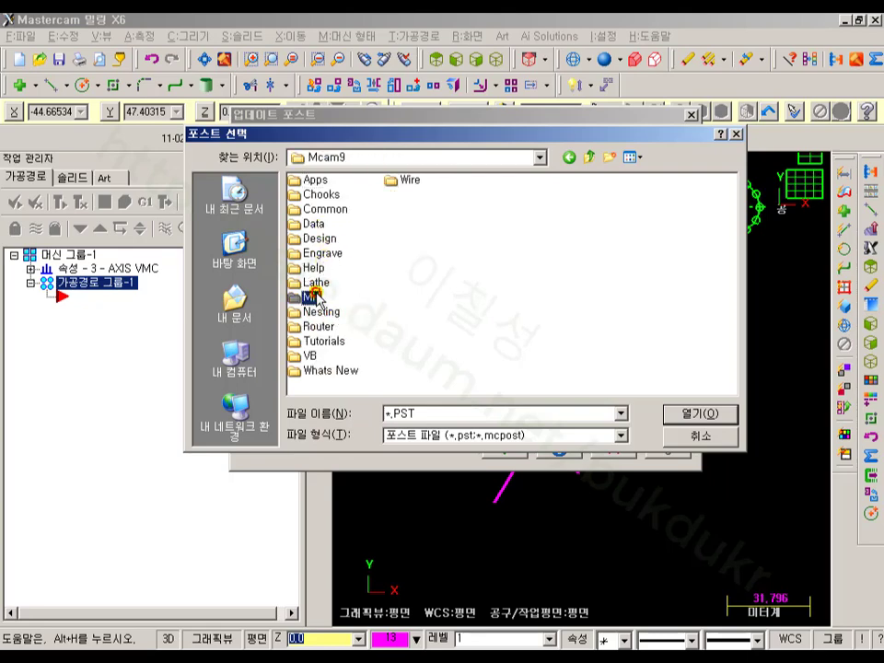
{"action": "double_click", "coordinate": [315, 296]}
{"action": "double_click", "coordinate": [316, 251]}
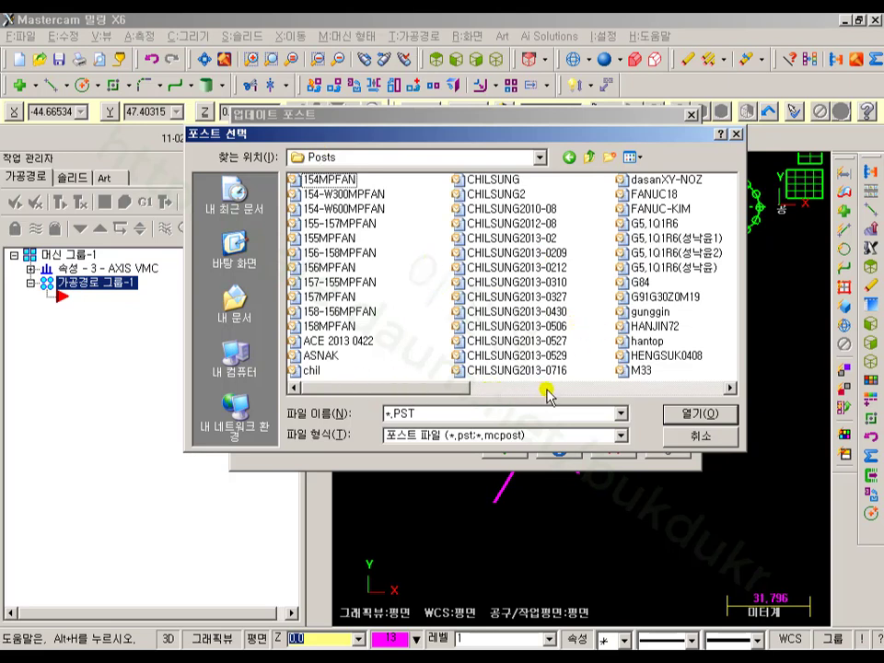
Update the dasanXY-NOZ post from Version 9, overwriting the existing post file in the X6 MILL\POSTS folder.
{"action": "left_click", "coordinate": [653, 181]}
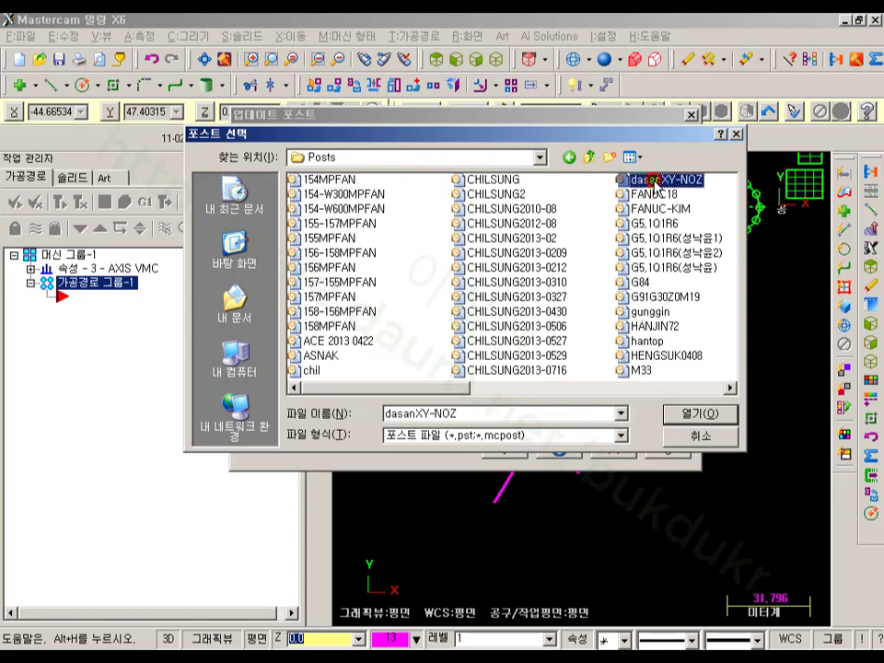
{"action": "left_click", "coordinate": [700, 410]}
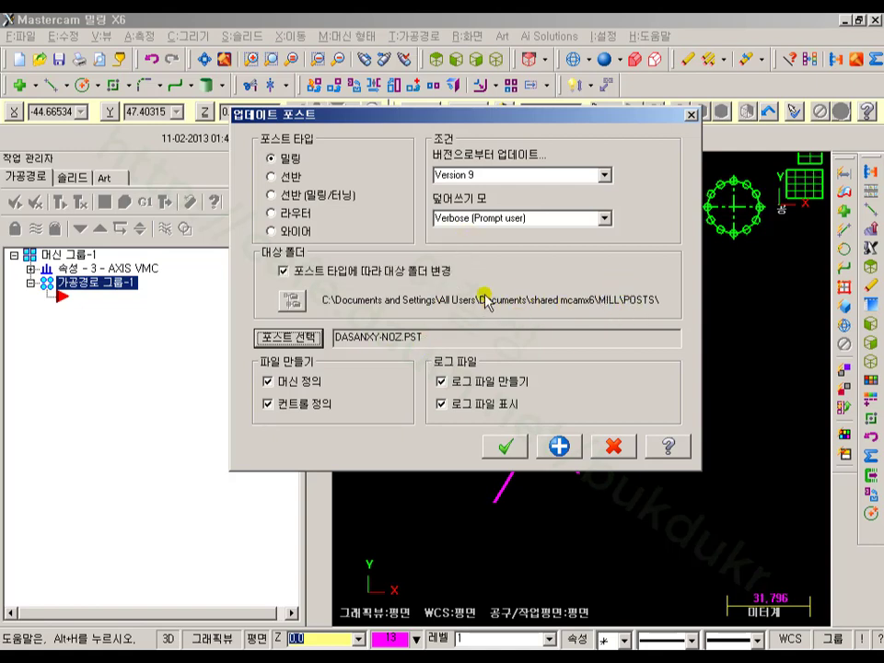
{"action": "left_click", "coordinate": [507, 447]}
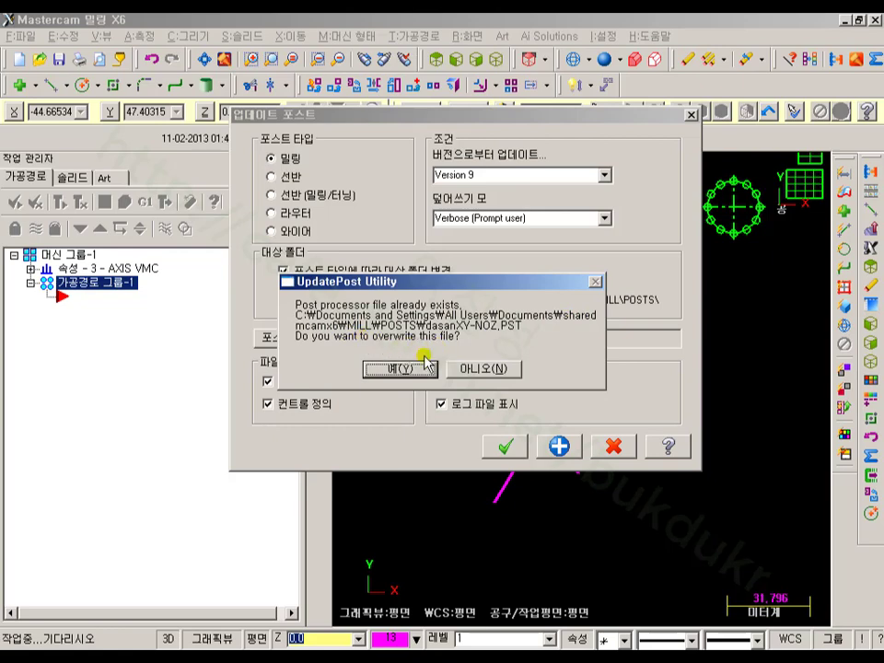
{"action": "left_click", "coordinate": [412, 369]}
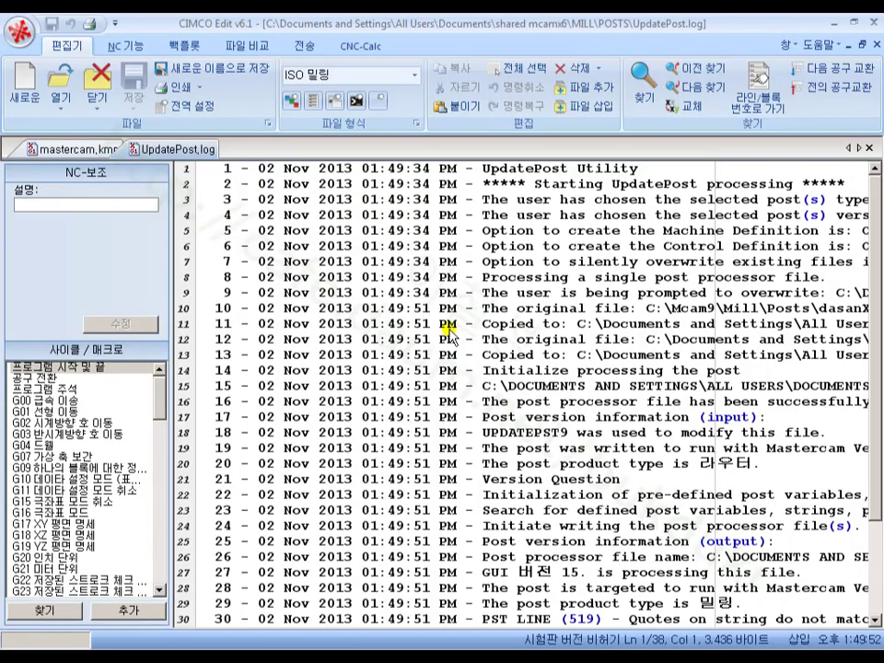
Read UpdatePost.log through to its last line in CIMCO Edit, and return to Mastercam to close the post update dialog.
{"action": "left_click", "coordinate": [485, 199]}
{"action": "scroll", "coordinate": [568, 230], "scroll_direction": "down", "scroll_amount": 3}
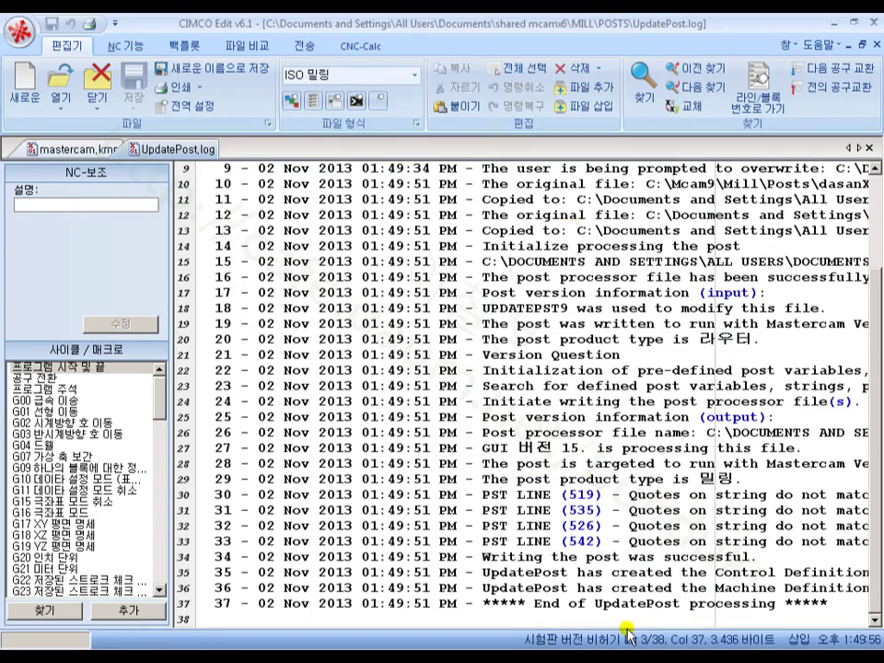
{"action": "left_click_drag", "start_coordinate": [536, 606], "coordinate": [775, 611]}
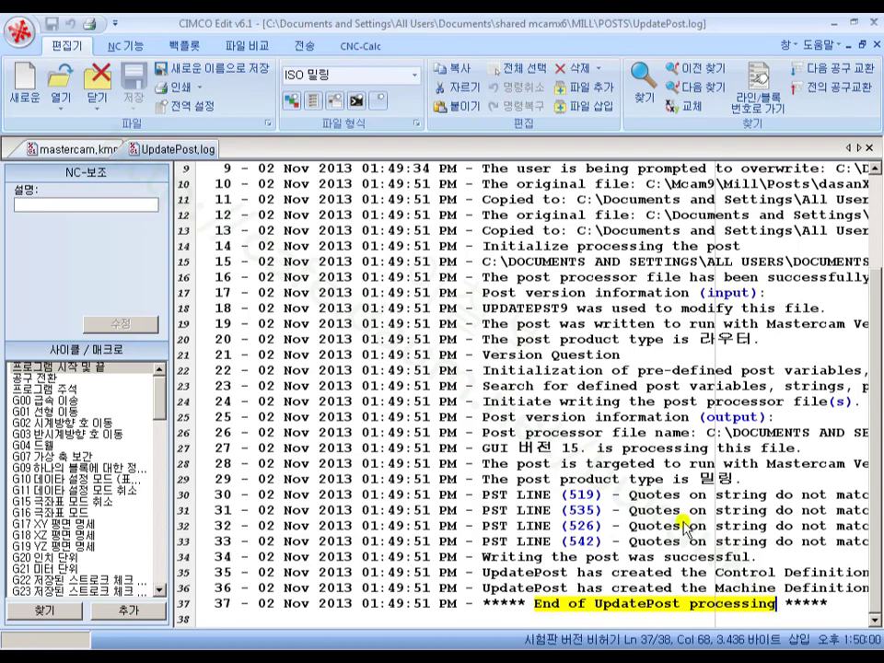
{"action": "left_click", "coordinate": [874, 26]}
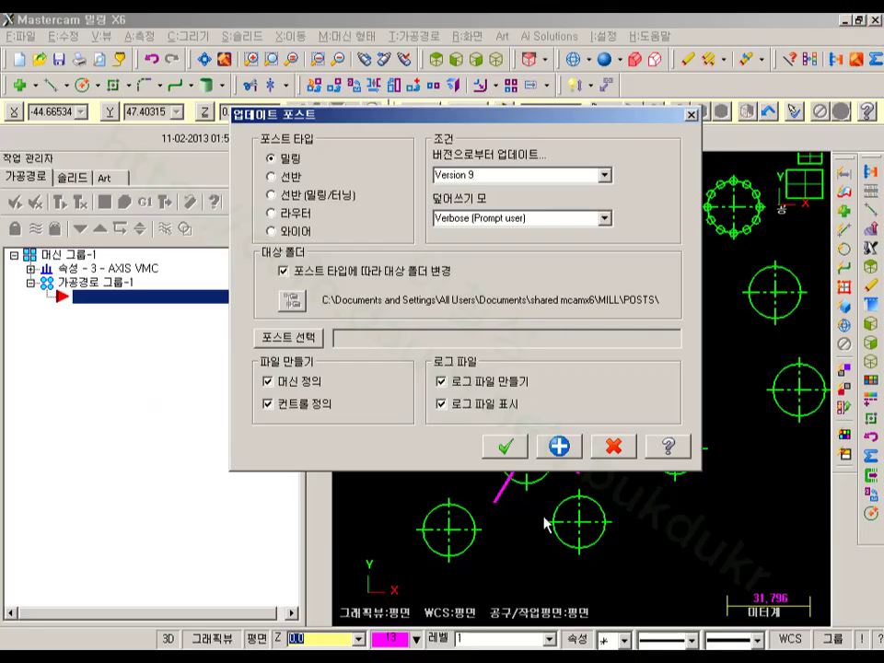
{"action": "left_click", "coordinate": [613, 446]}
Start a 2D contour toolpath with the single circle above the magenta lines as its chain.
{"action": "scroll", "coordinate": [394, 317], "scroll_direction": "down", "scroll_amount": 2}
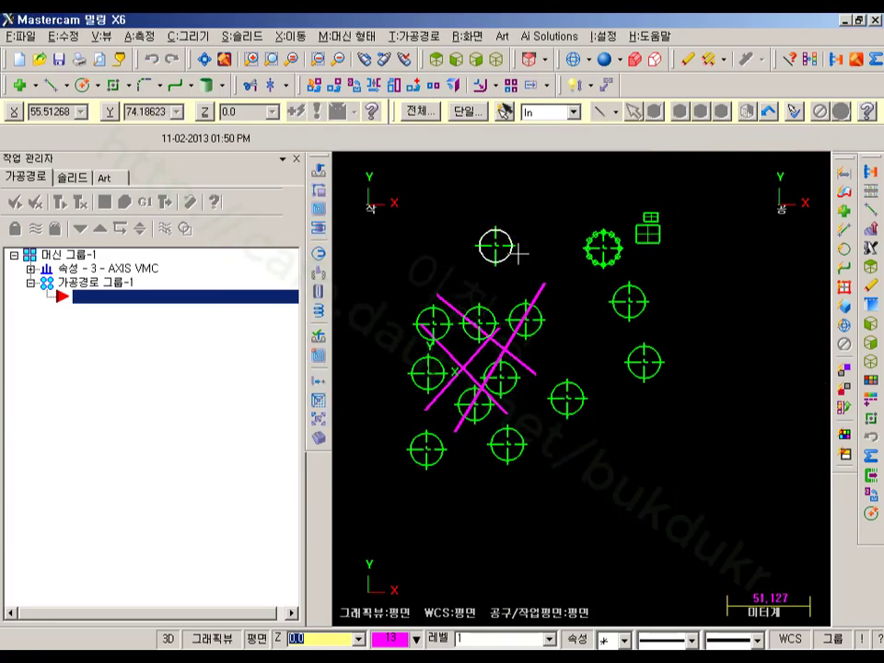
{"action": "scroll", "coordinate": [458, 258], "scroll_direction": "up", "scroll_amount": 2}
{"action": "scroll", "coordinate": [458, 232], "scroll_direction": "up", "scroll_amount": 1}
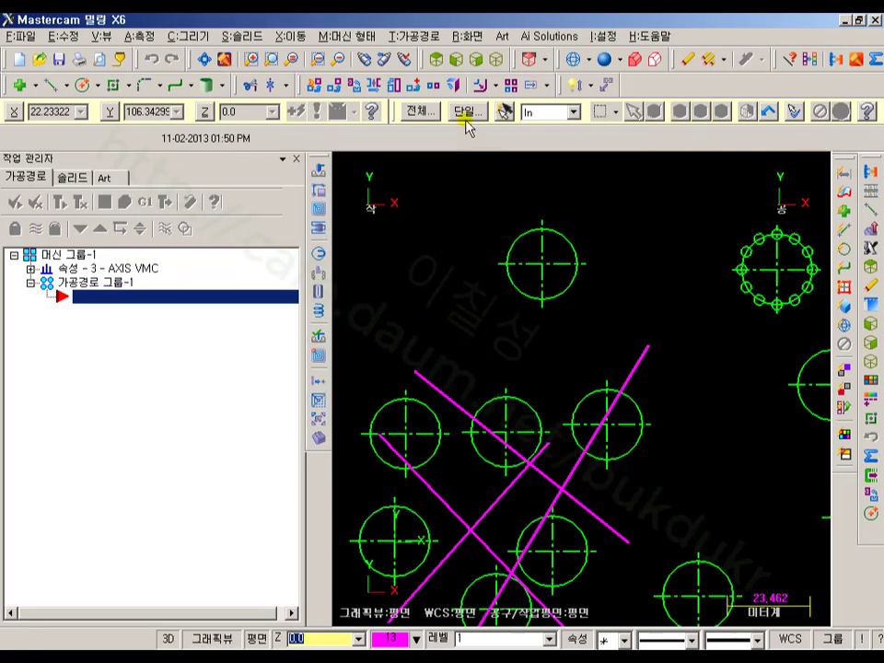
{"action": "left_click", "coordinate": [417, 37]}
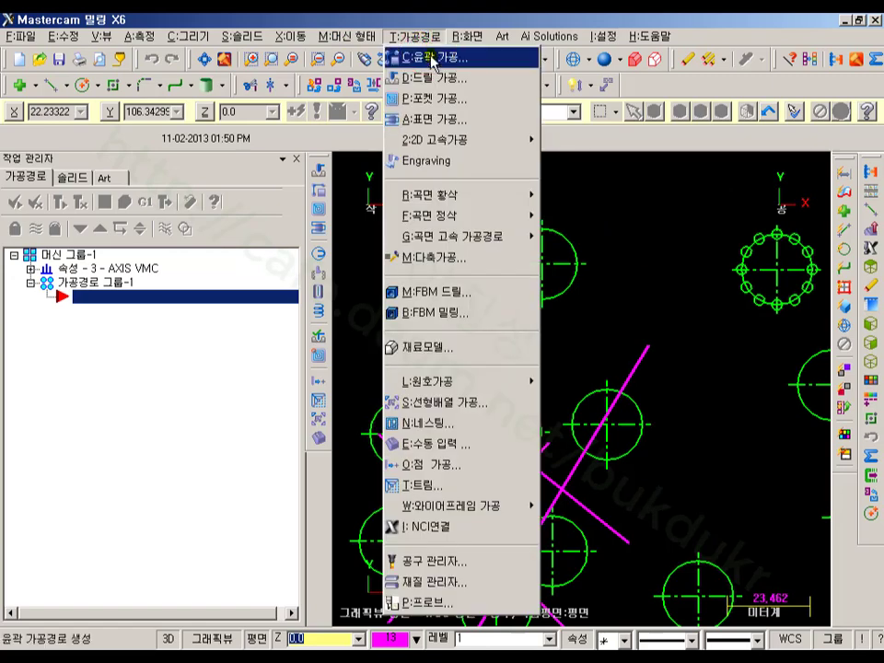
{"action": "left_click", "coordinate": [433, 56]}
{"action": "left_click", "coordinate": [576, 256]}
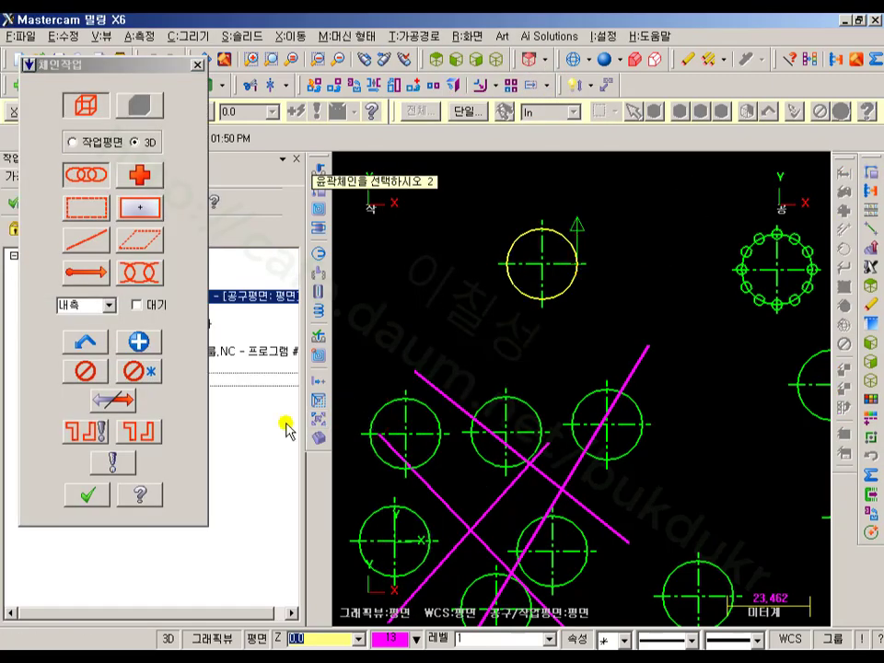
{"action": "left_click", "coordinate": [89, 494]}
Assign the 10 mm flat endmill from the MILL_MM.TOOLS-6 library to the contour toolpath.
{"action": "left_click", "coordinate": [116, 150]}
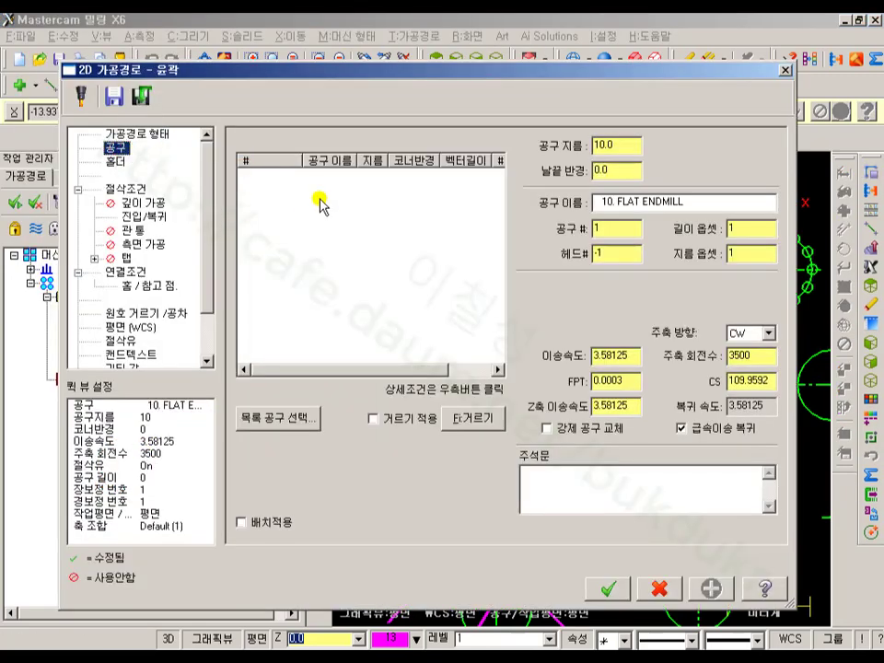
{"action": "right_click", "coordinate": [343, 207]}
{"action": "left_click", "coordinate": [357, 214]}
{"action": "left_click", "coordinate": [163, 243]}
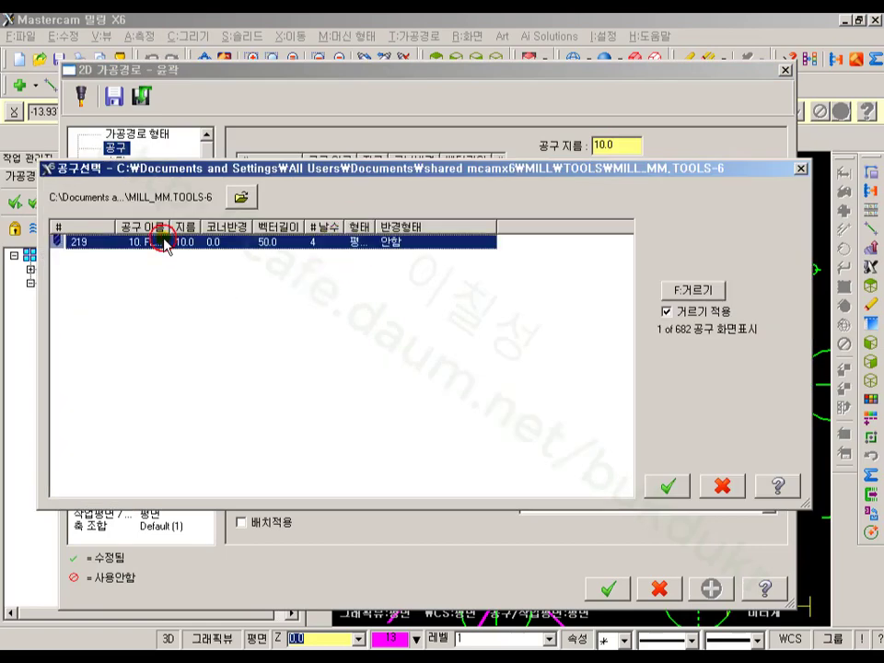
{"action": "left_click", "coordinate": [667, 486]}
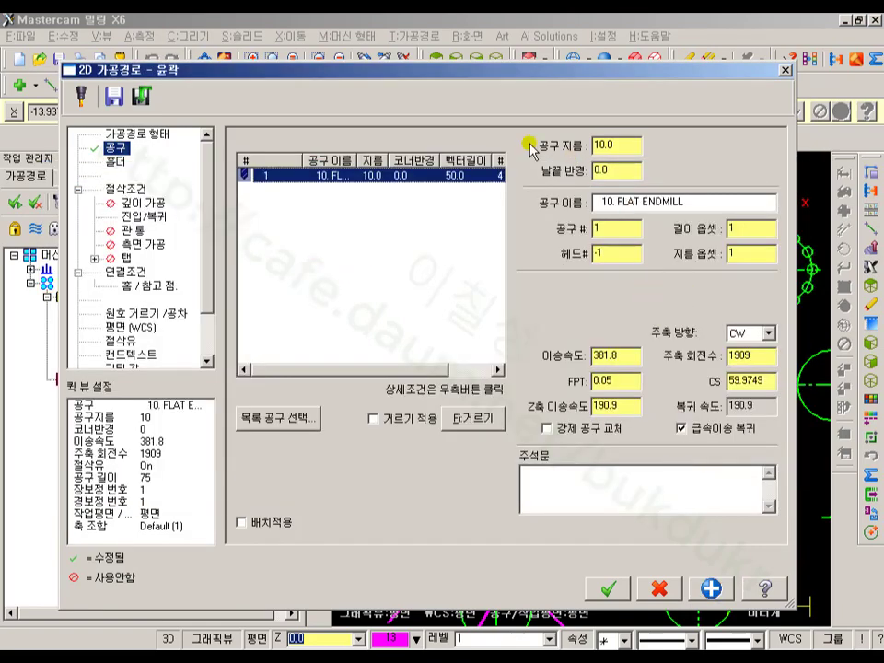
Switch the compensation side of the circle's chain and generate the contour toolpath.
{"action": "left_click", "coordinate": [138, 137]}
{"action": "left_click", "coordinate": [701, 192]}
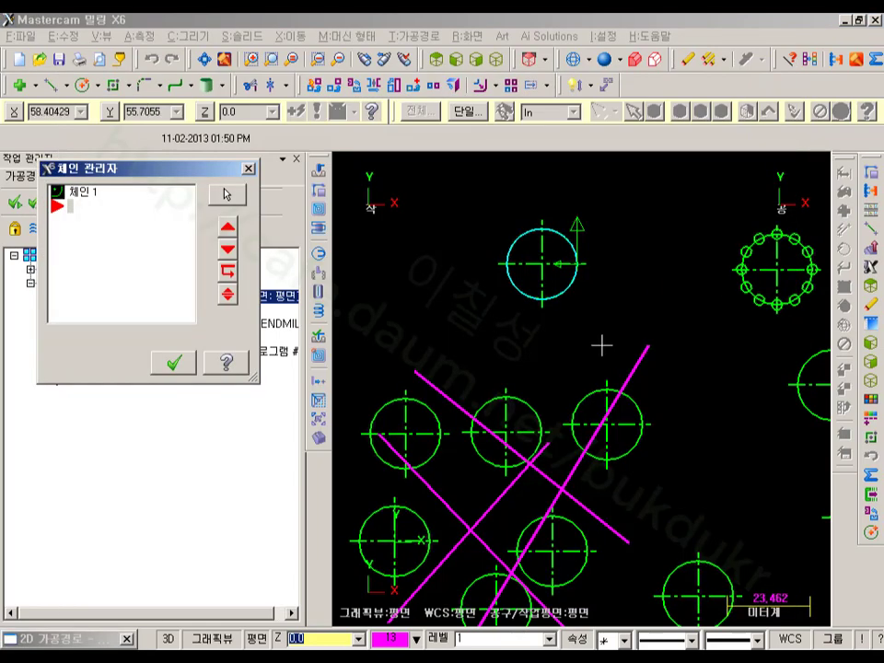
{"action": "right_click", "coordinate": [79, 193]}
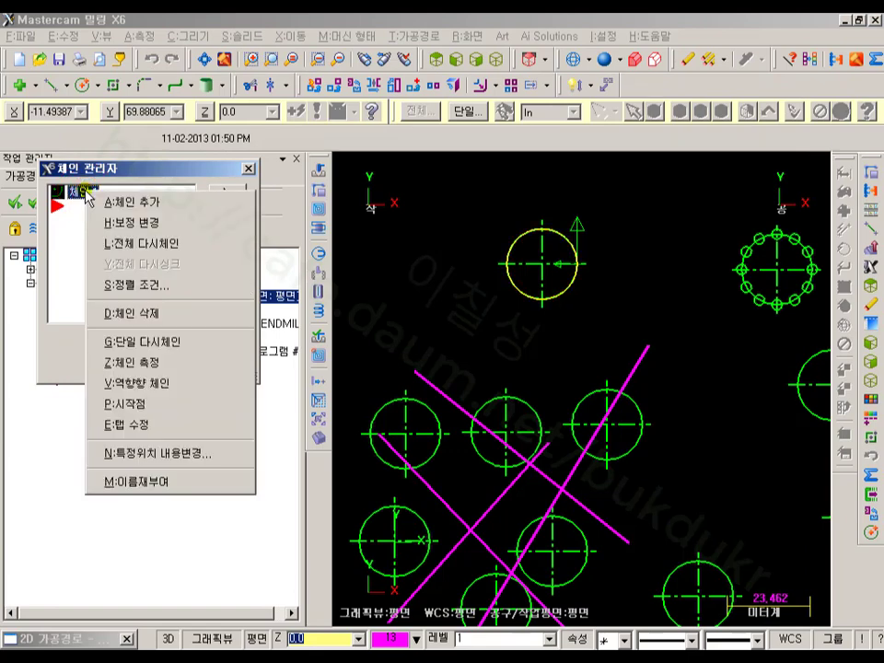
{"action": "left_click", "coordinate": [138, 225]}
{"action": "left_click", "coordinate": [173, 361]}
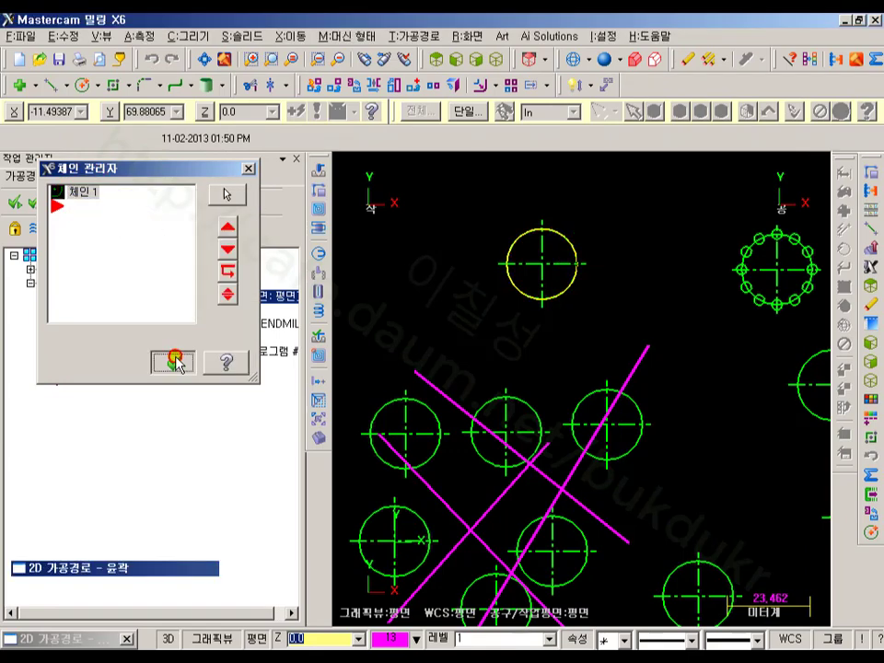
{"action": "left_click", "coordinate": [660, 585]}
{"action": "scroll", "coordinate": [607, 398], "scroll_direction": "up", "scroll_amount": 5}
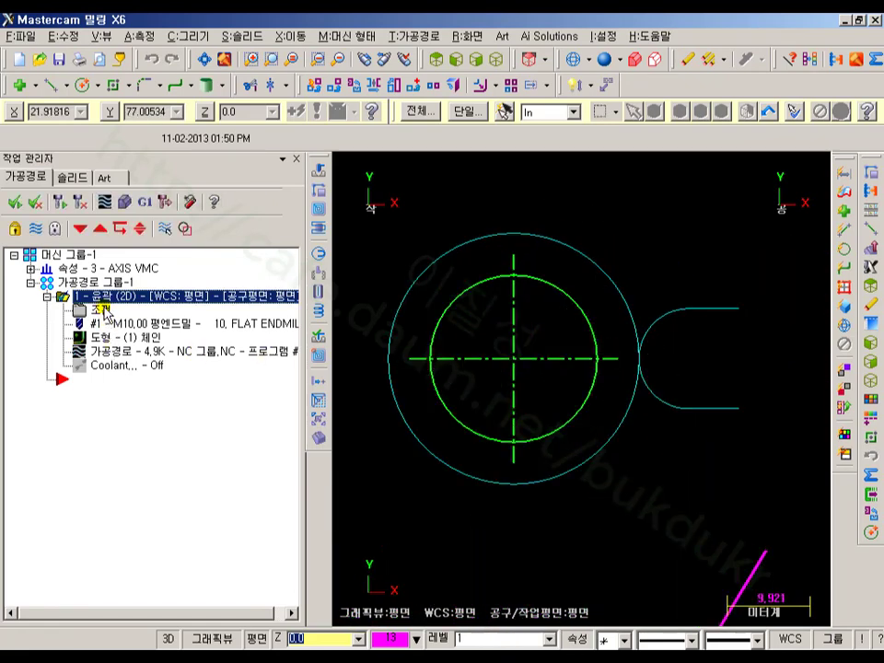
Open the machine definition from the machine group's file properties and examine its list of available post processors.
{"action": "left_click", "coordinate": [30, 268]}
{"action": "left_click", "coordinate": [81, 284]}
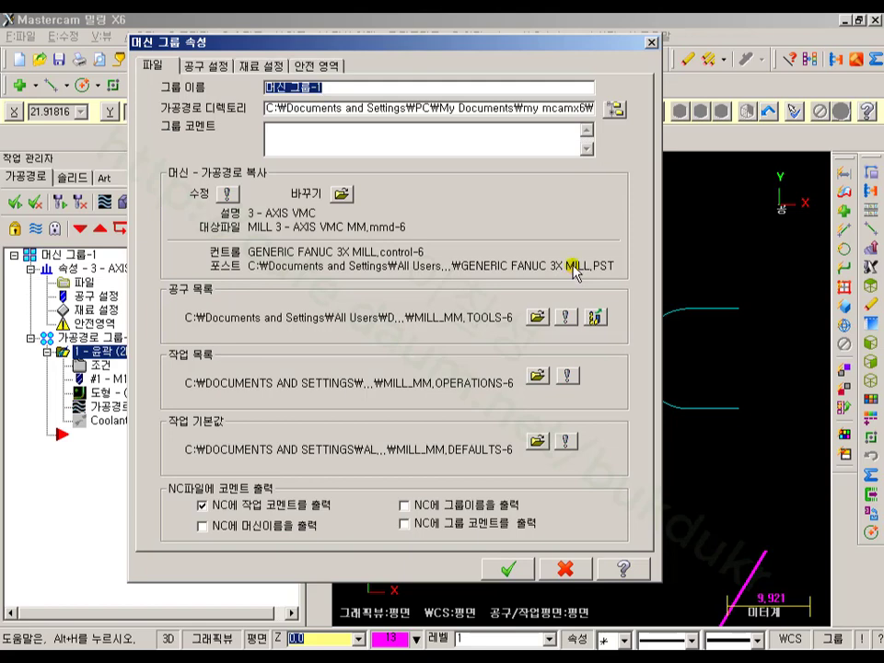
{"action": "left_click", "coordinate": [226, 193]}
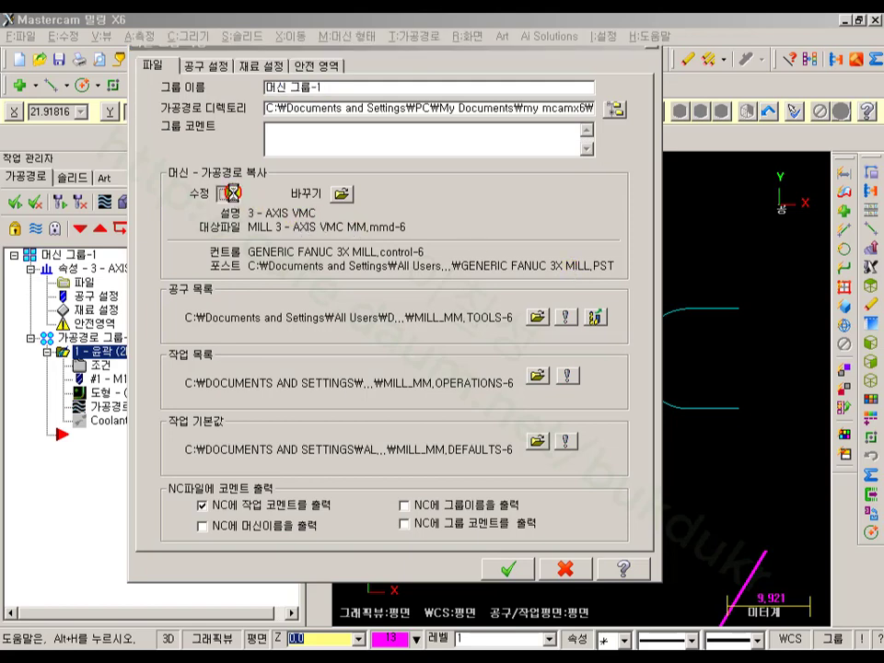
{"action": "left_click", "coordinate": [472, 337]}
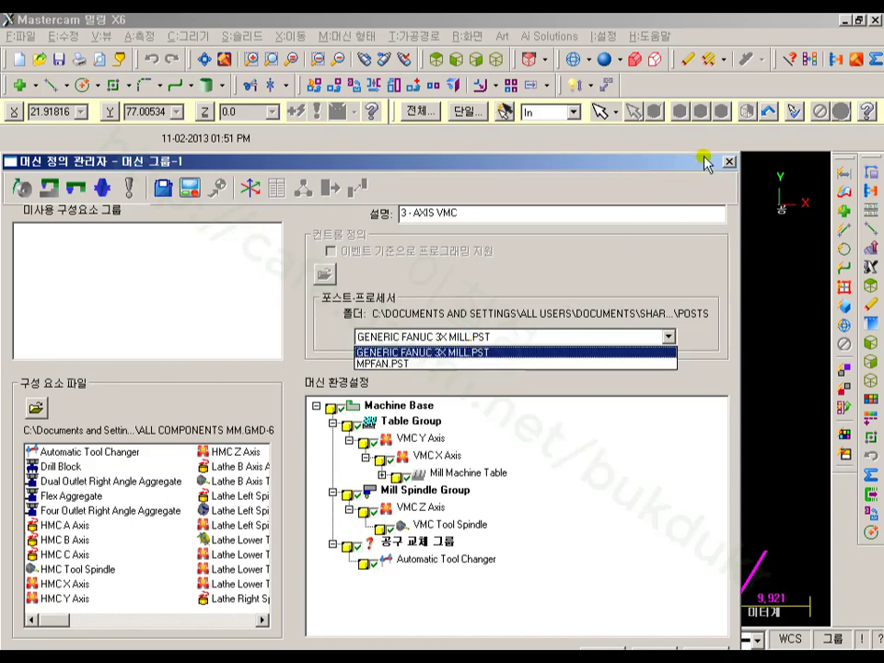
Examine the post processor list in the machine group's control definition, and leave the machine group properties without changes.
{"action": "left_click", "coordinate": [194, 189]}
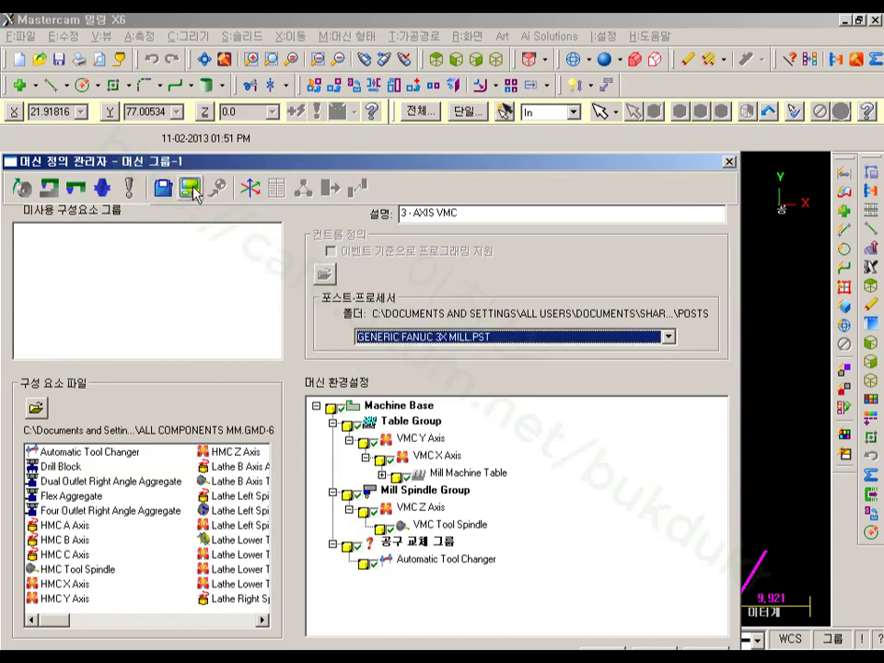
{"action": "left_click", "coordinate": [191, 188]}
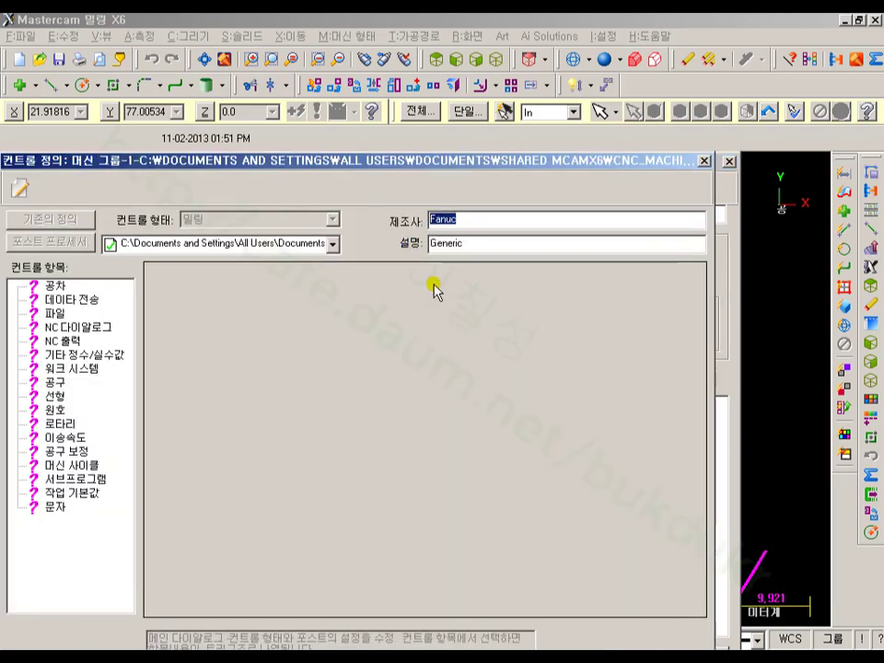
{"action": "left_click", "coordinate": [300, 249]}
{"action": "left_click", "coordinate": [166, 250]}
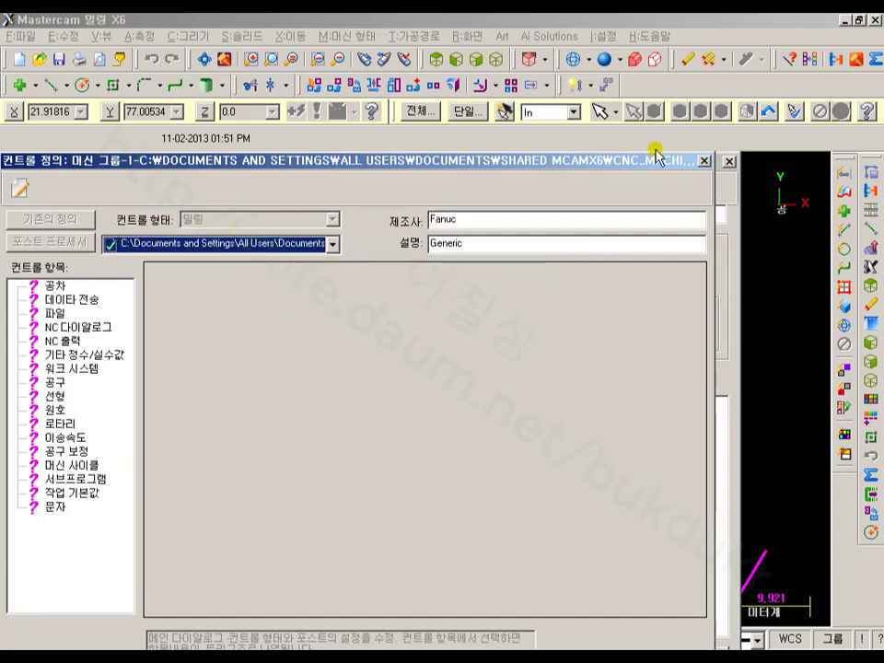
{"action": "left_click", "coordinate": [704, 162]}
{"action": "left_click", "coordinate": [730, 164]}
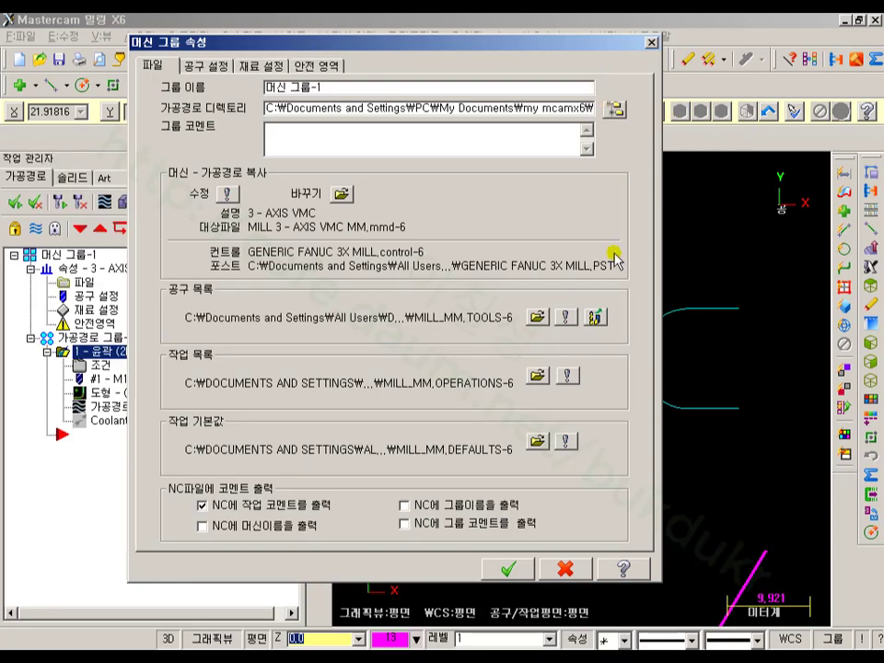
{"action": "left_click", "coordinate": [566, 569]}
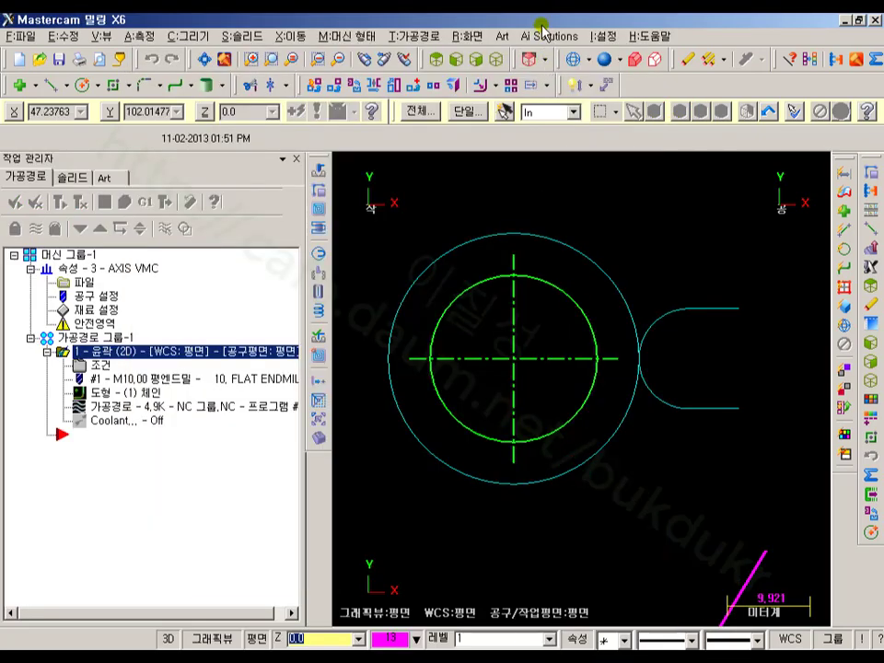
Add the dasanXY-NOZ post to the post processor list of the GENERIC FANUC 3X MILL control definition.
{"action": "left_click", "coordinate": [603, 37]}
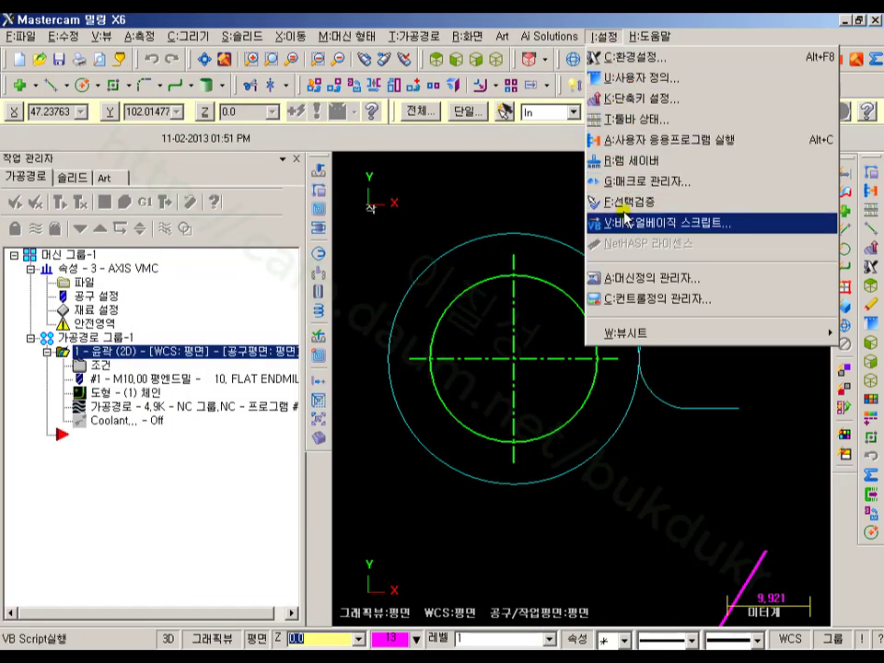
{"action": "left_click", "coordinate": [642, 304]}
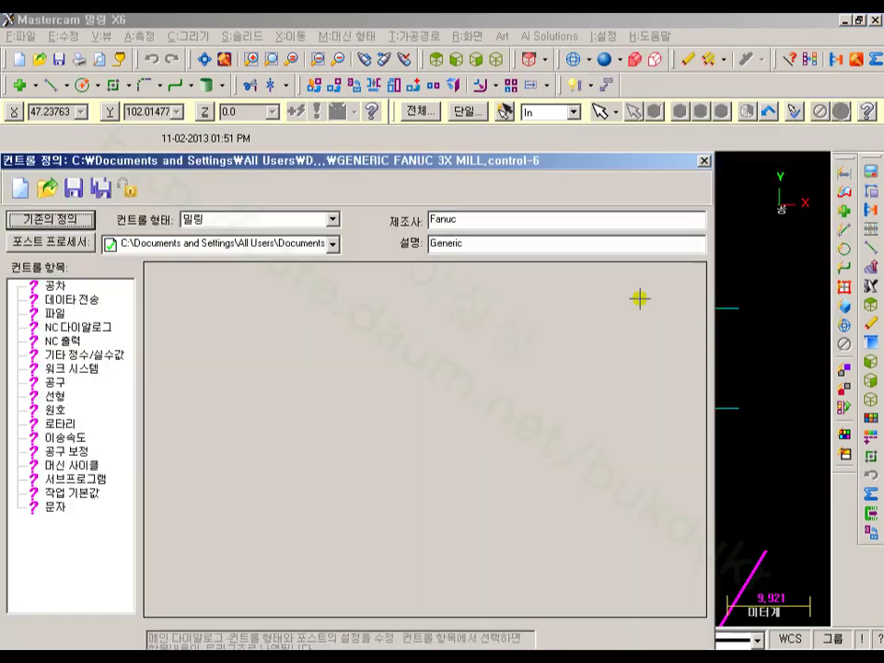
{"action": "left_click", "coordinate": [67, 245]}
{"action": "left_click", "coordinate": [207, 389]}
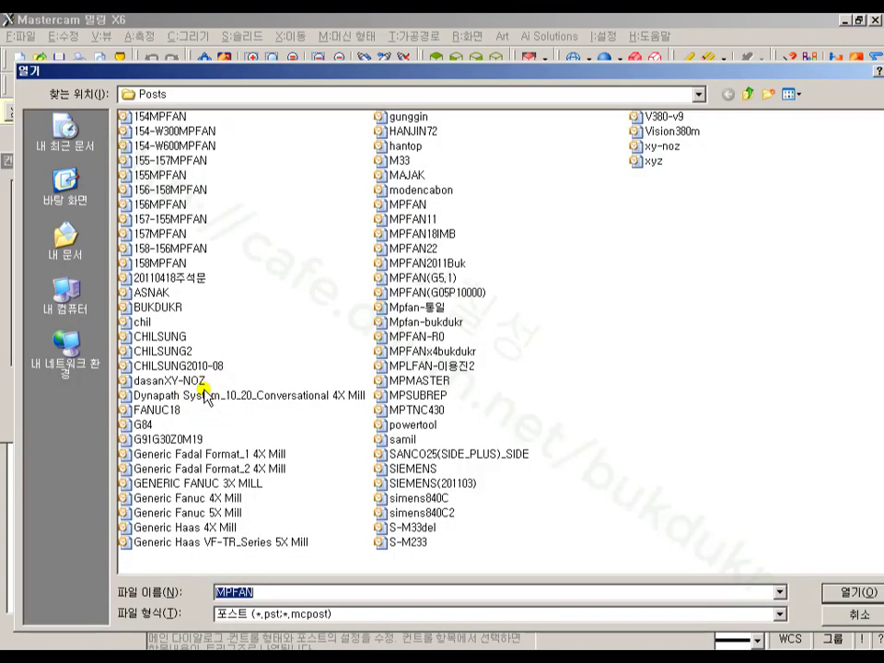
{"action": "left_click", "coordinate": [156, 383]}
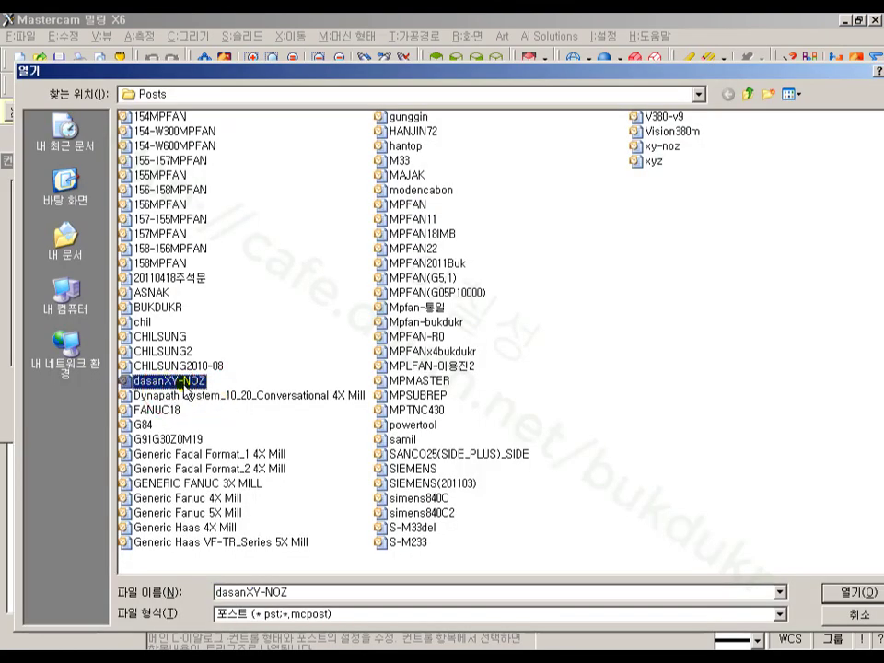
{"action": "left_click", "coordinate": [849, 593]}
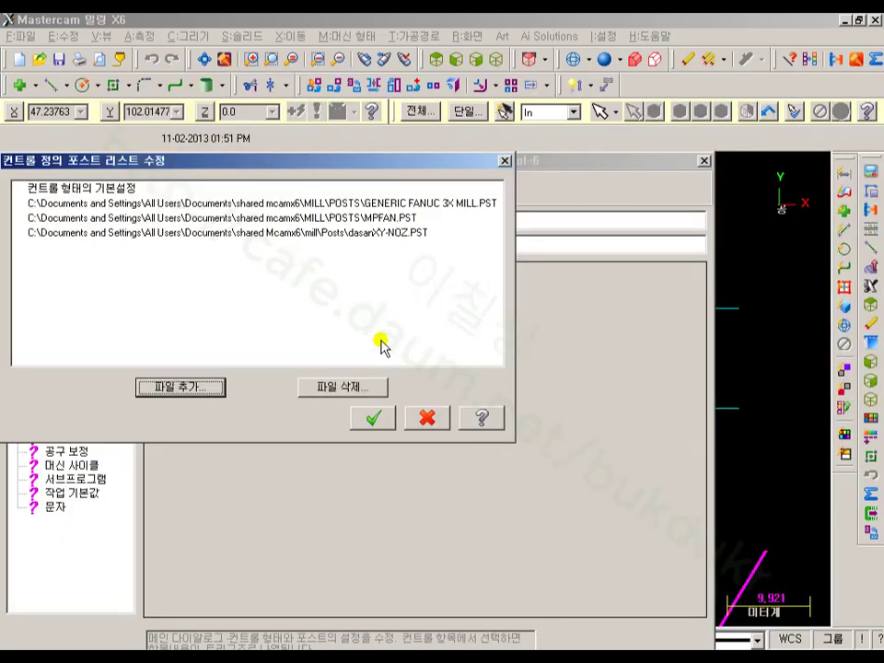
{"action": "left_click", "coordinate": [373, 419]}
Make dasanXY-NOZ.PST the current post in the control definition, save the definition and close it.
{"action": "left_click", "coordinate": [175, 247]}
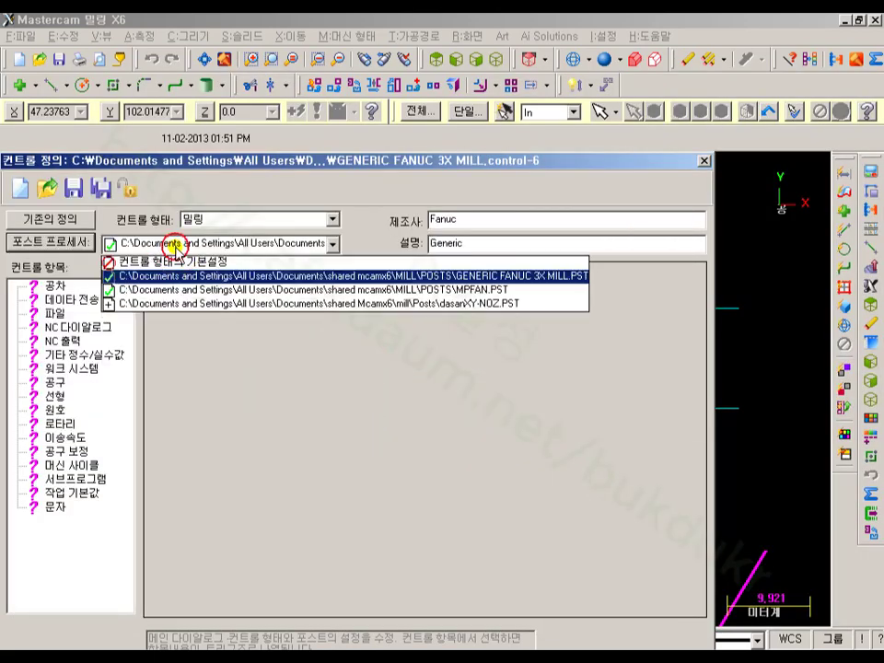
{"action": "left_click", "coordinate": [155, 302]}
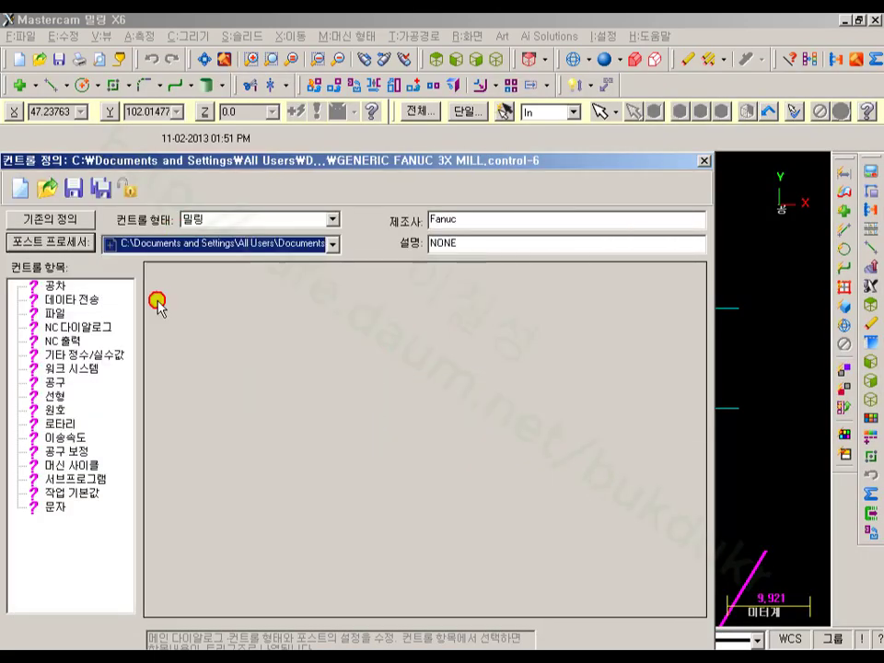
{"action": "left_click", "coordinate": [87, 188]}
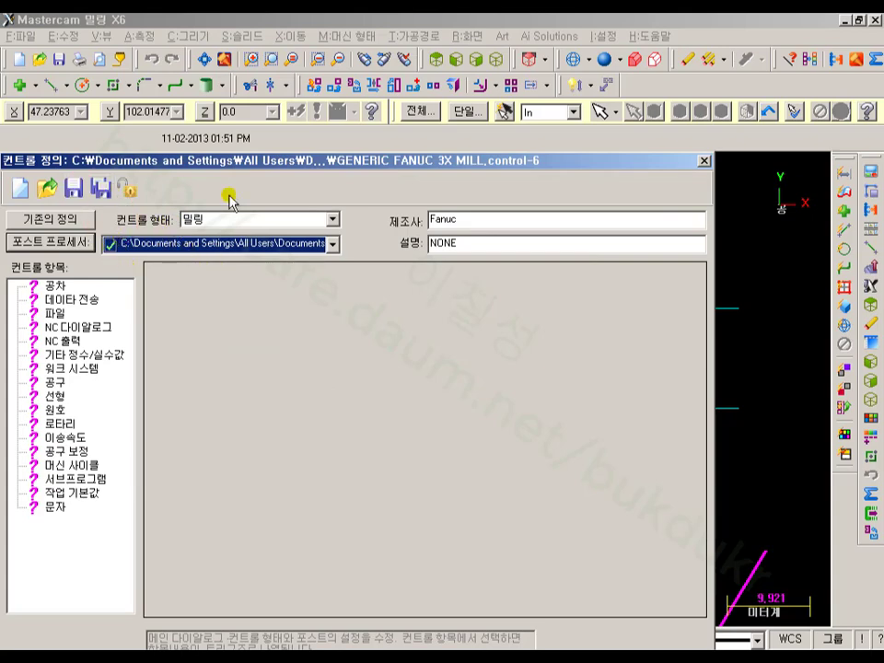
{"action": "left_click_drag", "start_coordinate": [247, 158], "coordinate": [322, 39]}
{"action": "left_click", "coordinate": [656, 553]}
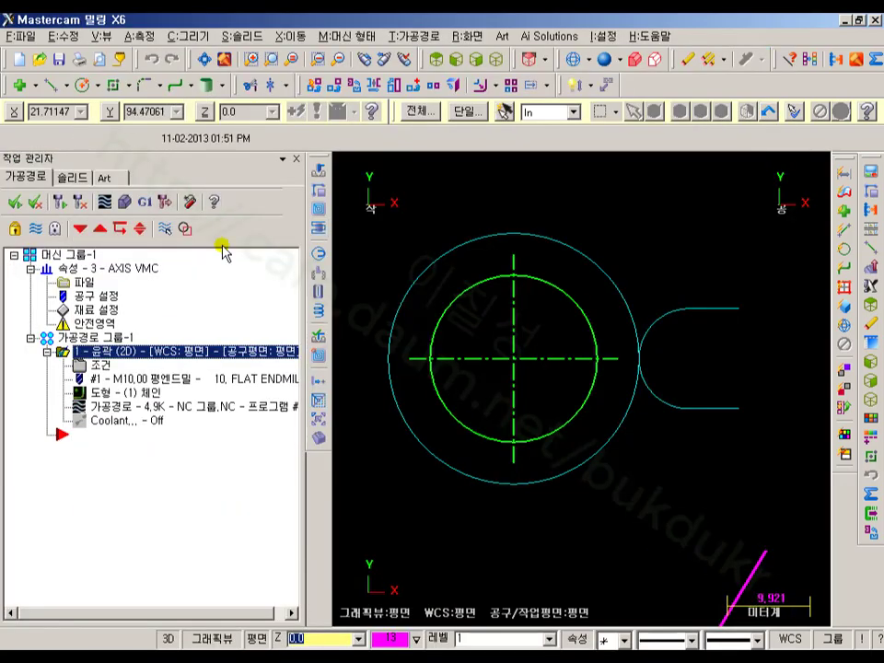
Set the post processor in the machine group's machine definition to DASANXY-NOZ.PST and accept the group properties.
{"action": "left_click", "coordinate": [92, 281]}
{"action": "left_click", "coordinate": [231, 195]}
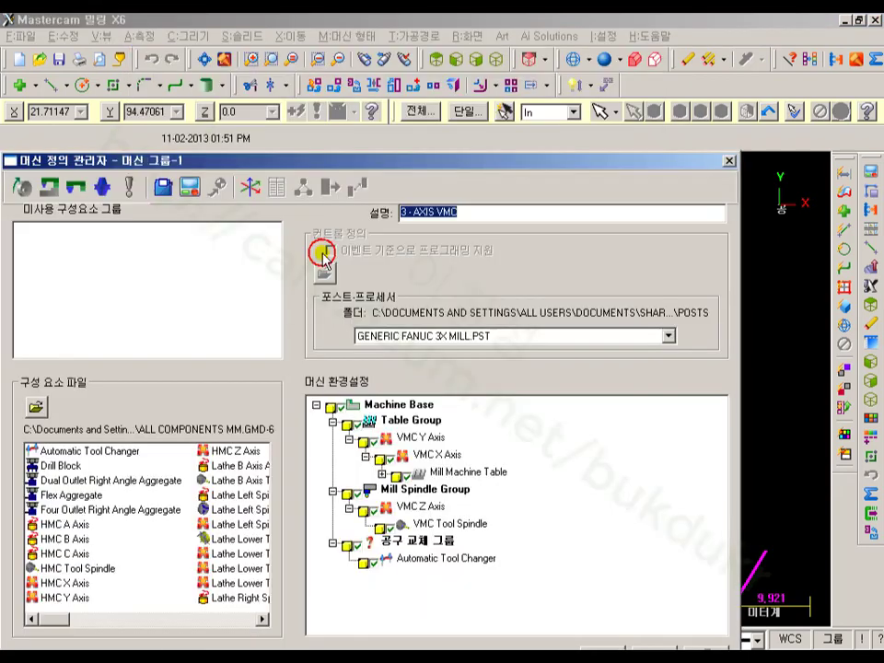
{"action": "left_click", "coordinate": [523, 339]}
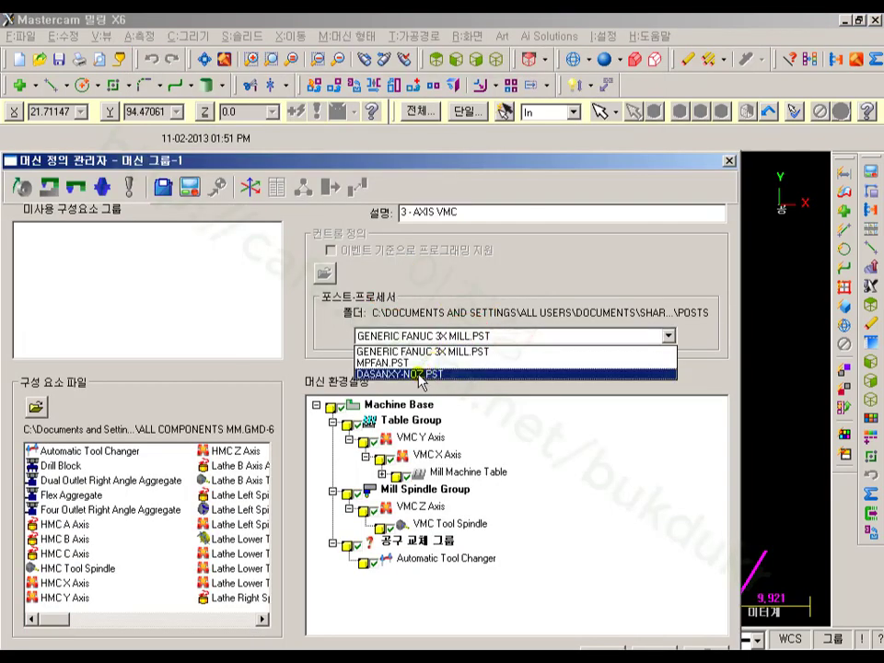
{"action": "left_click", "coordinate": [421, 374]}
{"action": "left_click", "coordinate": [415, 359]}
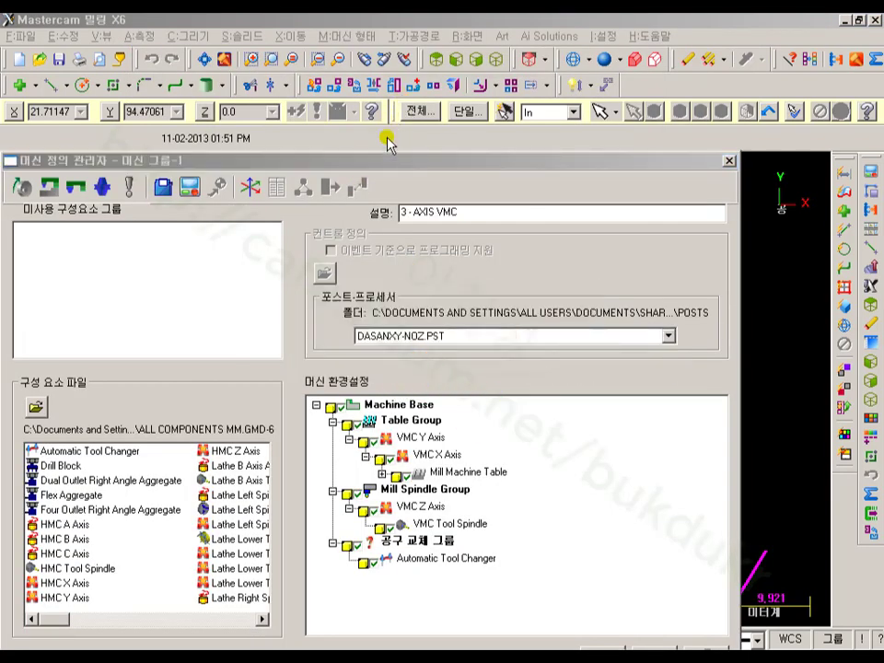
{"action": "left_click_drag", "start_coordinate": [371, 169], "coordinate": [440, 45]}
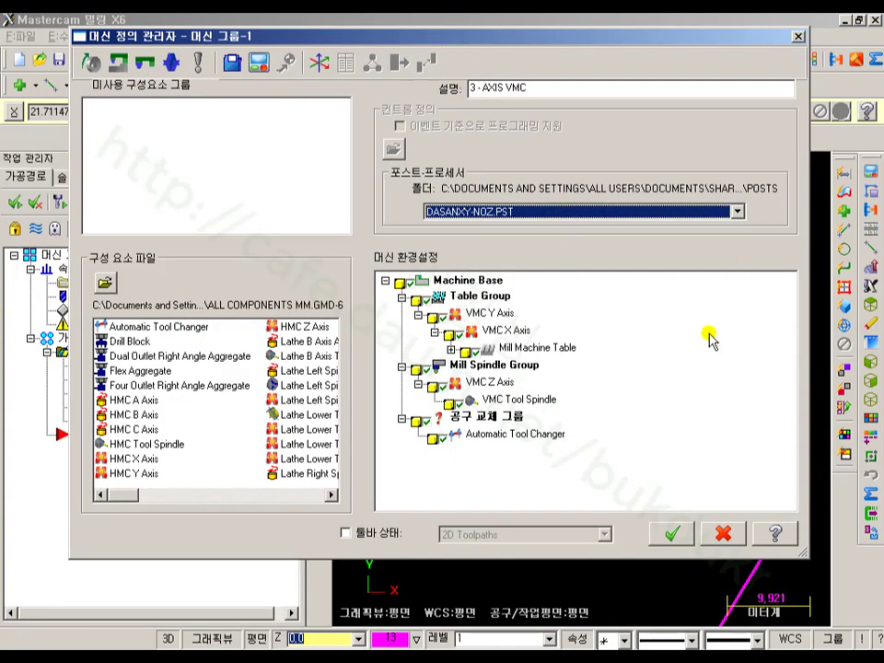
{"action": "left_click", "coordinate": [672, 533]}
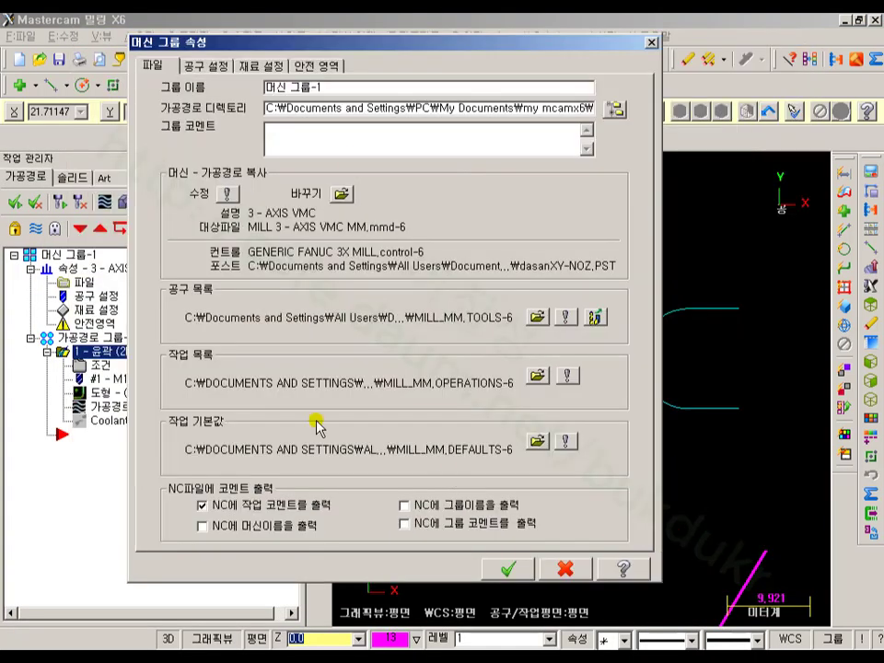
{"action": "left_click", "coordinate": [508, 569]}
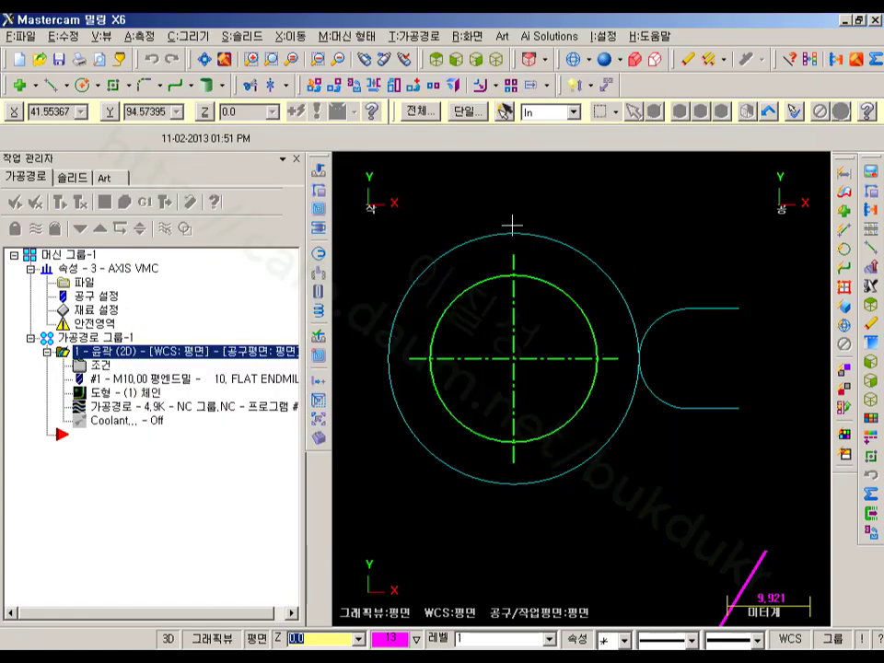
Select the CHILSUNG post for the contour operation and check the active post in the post processing settings without posting.
{"action": "left_click", "coordinate": [96, 353]}
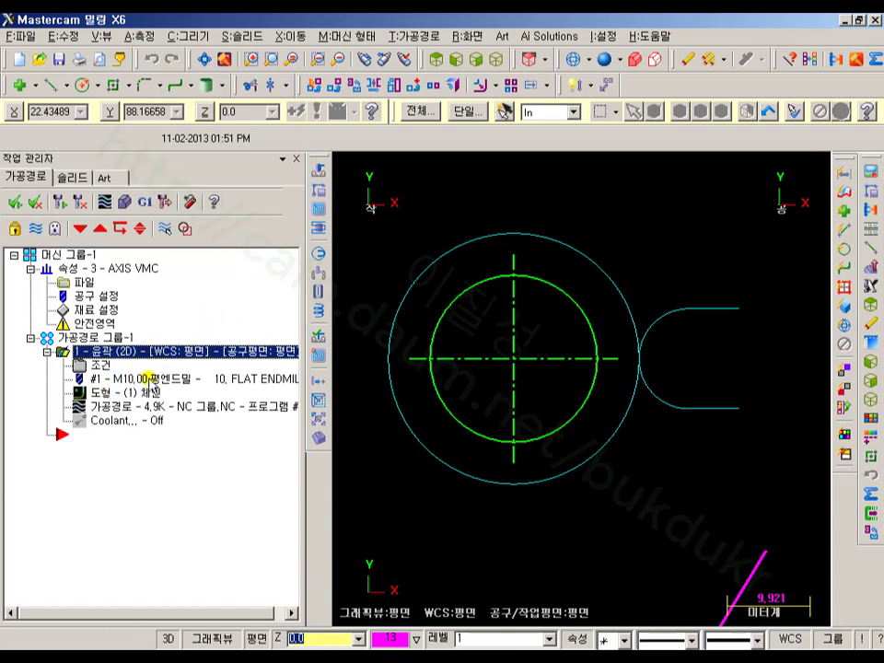
{"action": "right_click", "coordinate": [147, 478]}
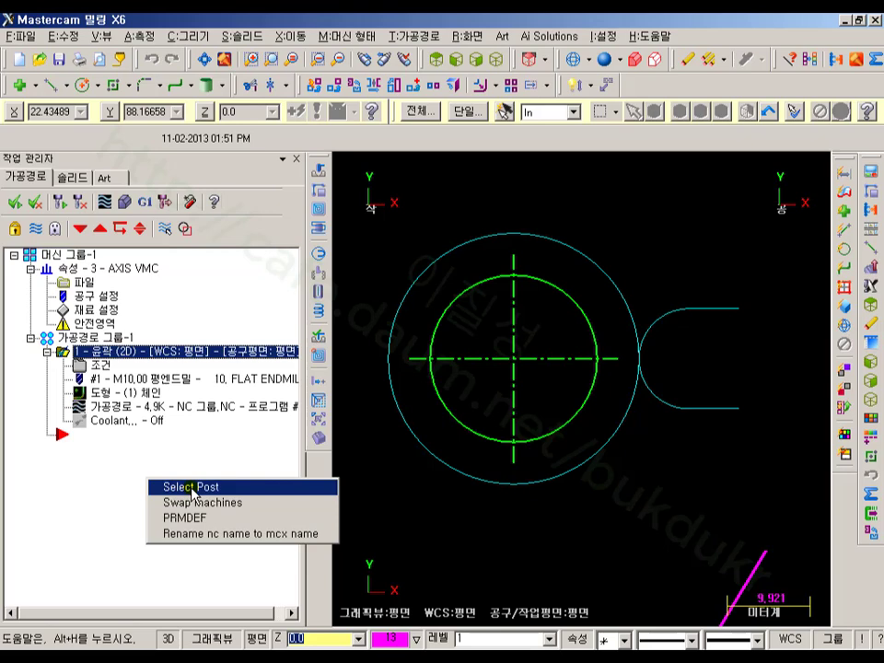
{"action": "left_click", "coordinate": [192, 488]}
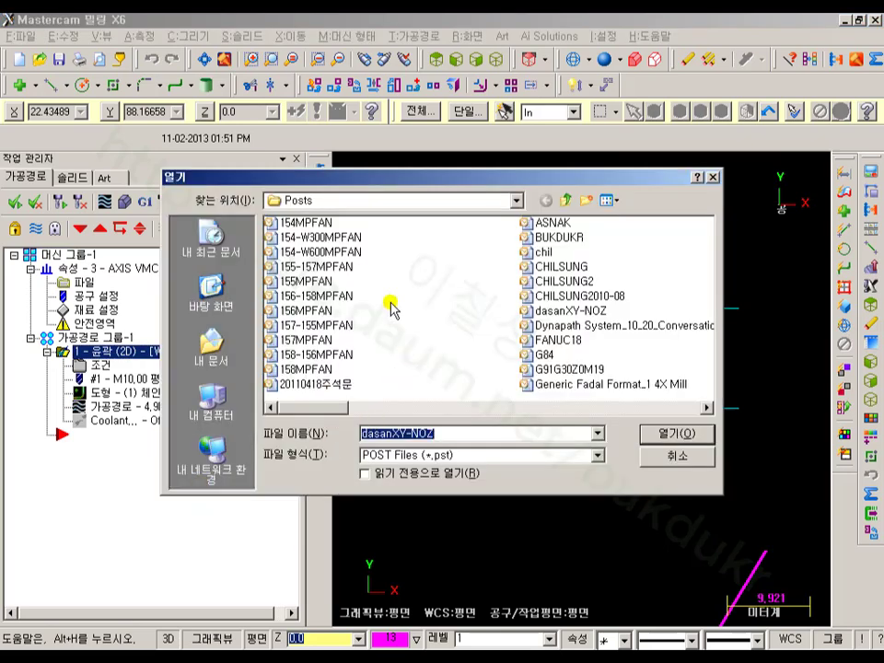
{"action": "left_click", "coordinate": [573, 267]}
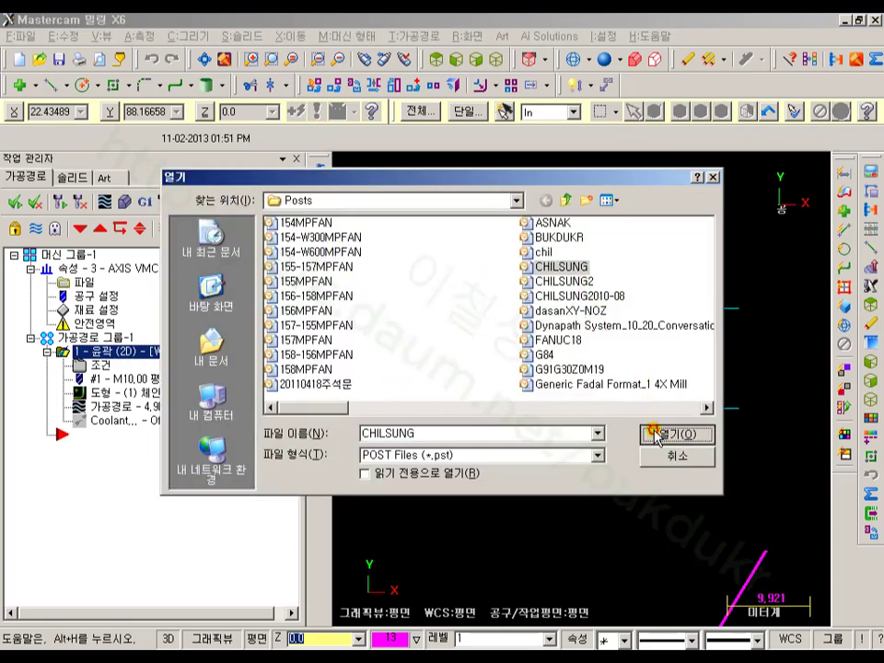
{"action": "left_click", "coordinate": [654, 432]}
{"action": "left_click", "coordinate": [158, 202]}
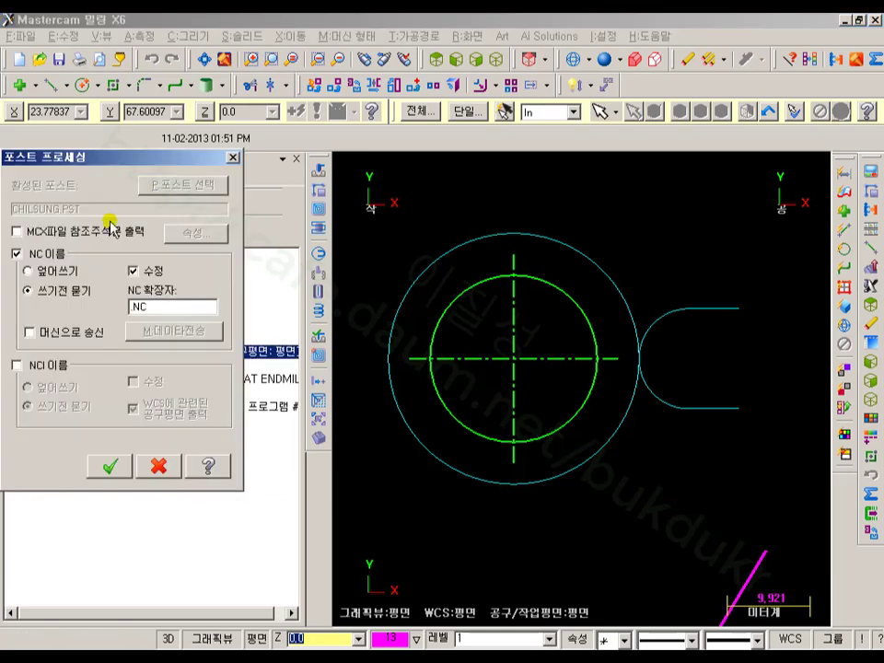
{"action": "left_click_drag", "start_coordinate": [45, 165], "coordinate": [445, 186]}
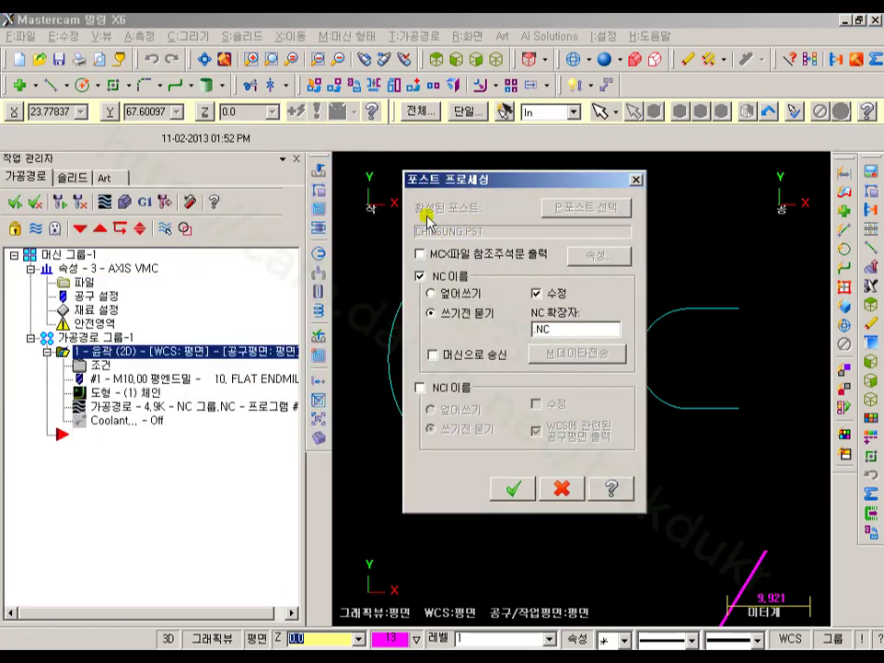
{"action": "left_click", "coordinate": [564, 485]}
Switch the operation's post to FANUC18 and check the active post in the post processing settings without posting.
{"action": "right_click", "coordinate": [136, 493]}
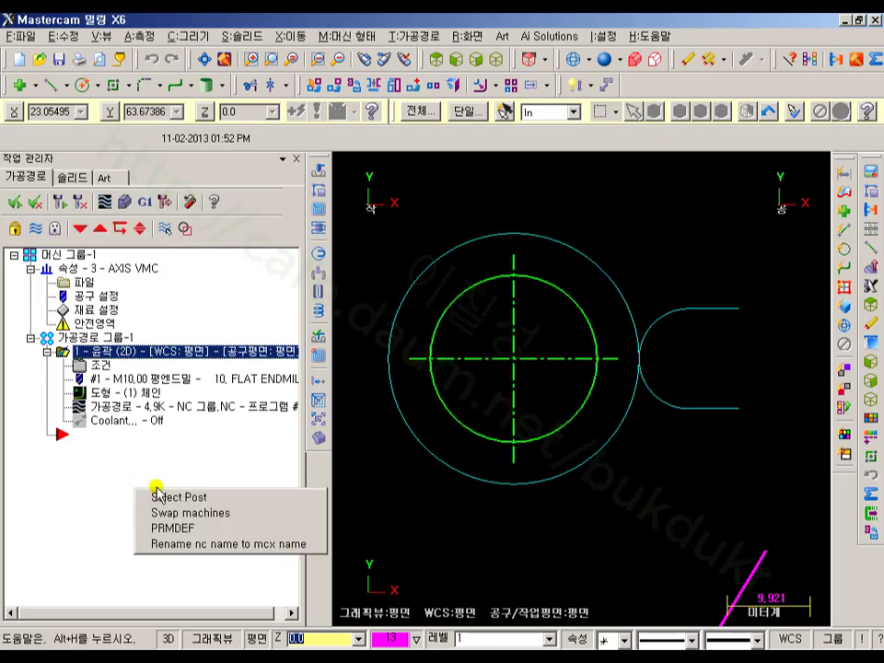
{"action": "left_click", "coordinate": [167, 498]}
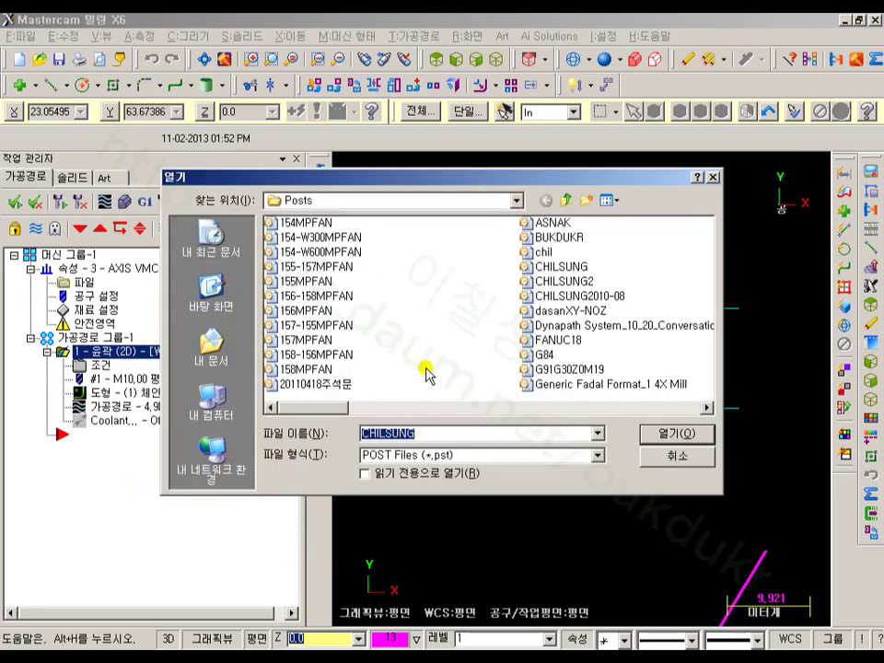
{"action": "left_click", "coordinate": [549, 340]}
{"action": "left_click", "coordinate": [681, 434]}
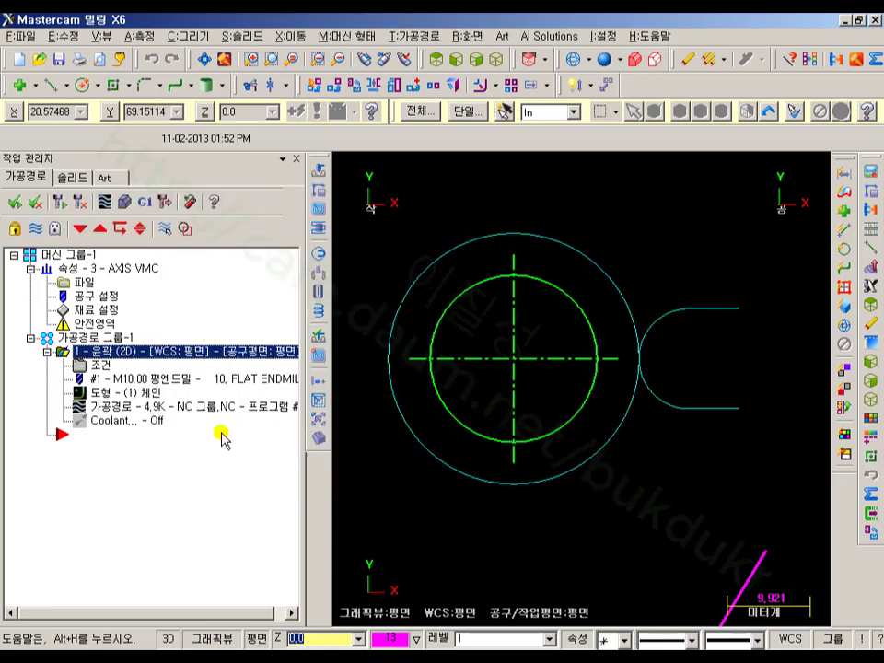
{"action": "left_click", "coordinate": [147, 201]}
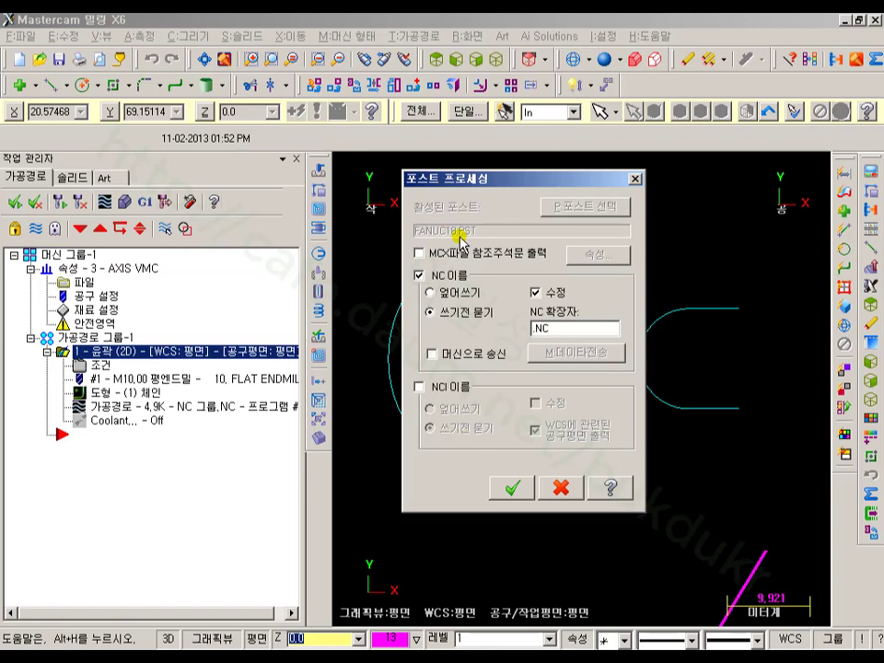
{"action": "left_click", "coordinate": [562, 488]}
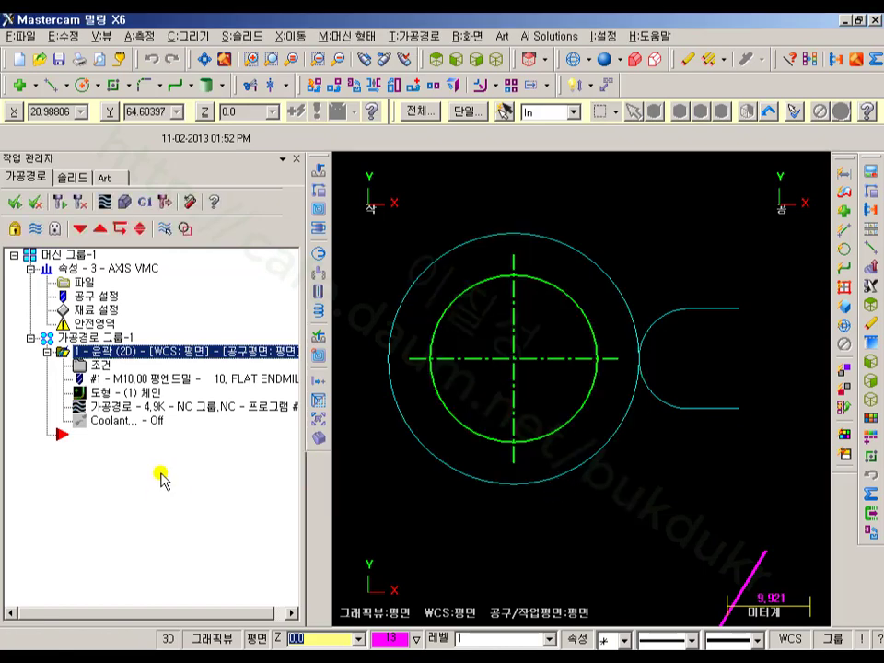
Swap the group's machine for MILL 5 - AXIS TABLE - HEAD VERTICAL MM and review the group's file properties.
{"action": "right_click", "coordinate": [163, 472]}
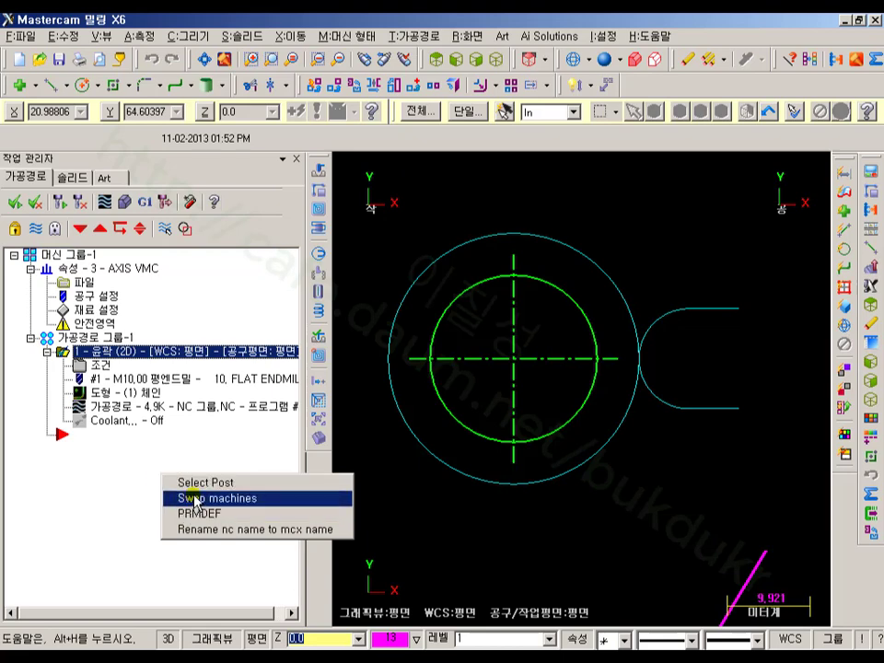
{"action": "left_click", "coordinate": [194, 499]}
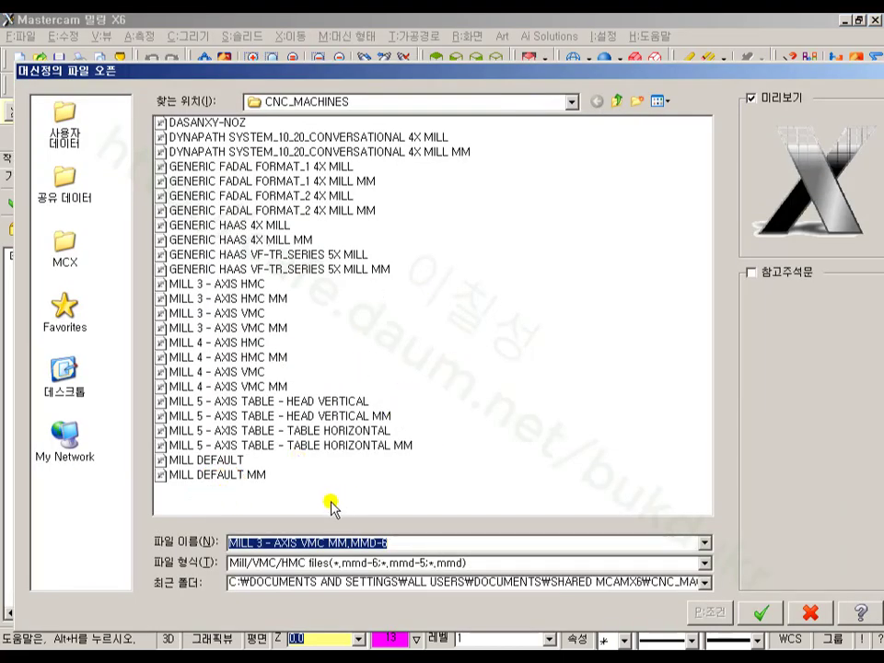
{"action": "left_click", "coordinate": [231, 416]}
{"action": "left_click", "coordinate": [761, 613]}
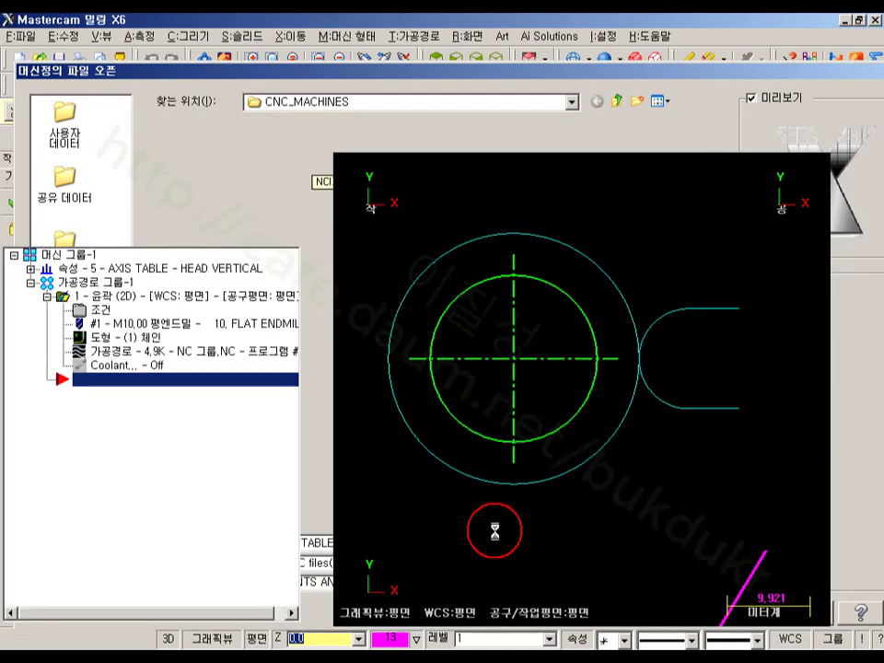
{"action": "left_click", "coordinate": [30, 268]}
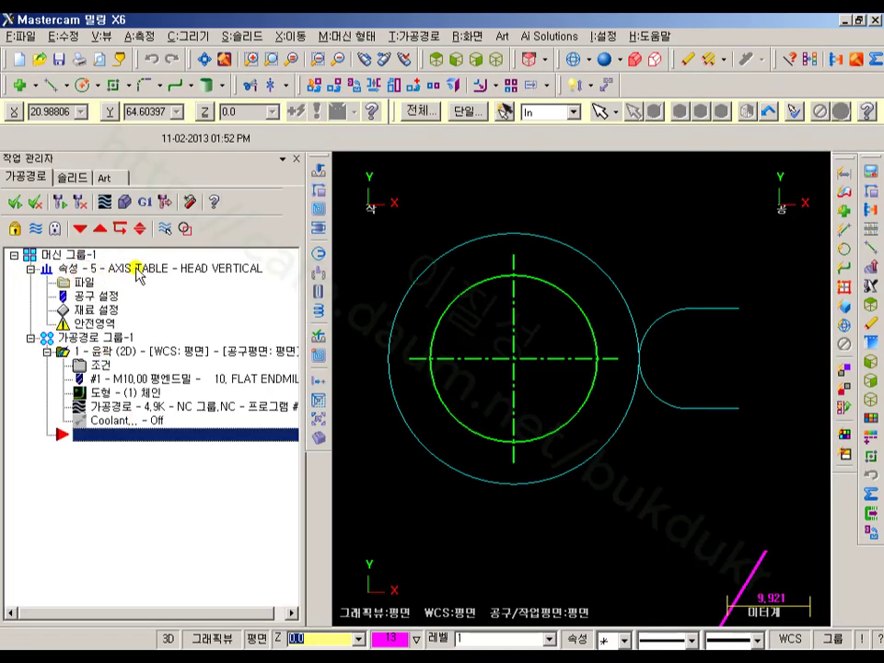
{"action": "left_click", "coordinate": [86, 282]}
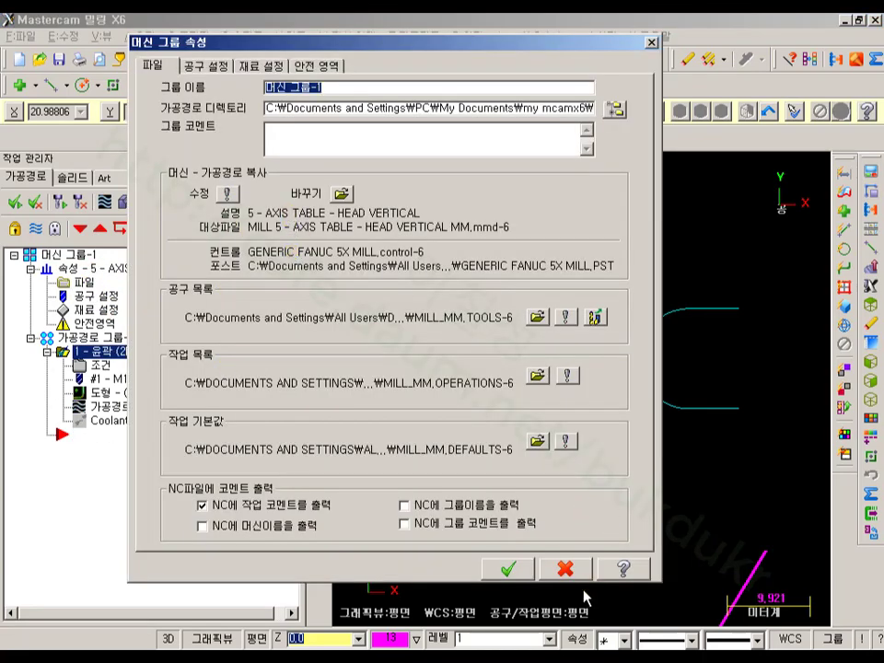
{"action": "key", "text": "Return"}
Rename the contour operation's NC file to match the MCX file name and widen the operations manager.
{"action": "right_click", "coordinate": [187, 483]}
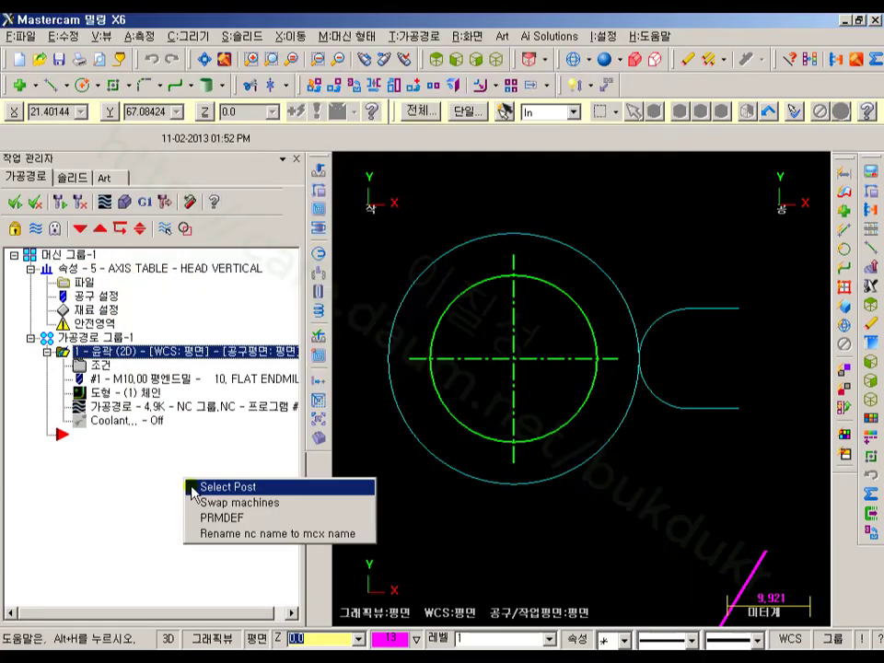
{"action": "left_click", "coordinate": [257, 535]}
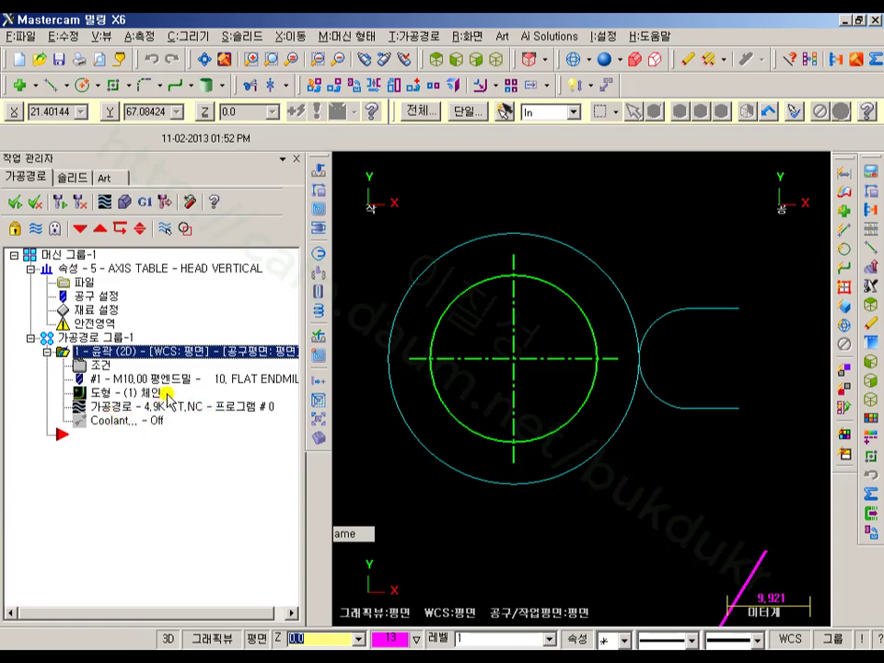
{"action": "left_click_drag", "start_coordinate": [306, 384], "coordinate": [649, 415]}
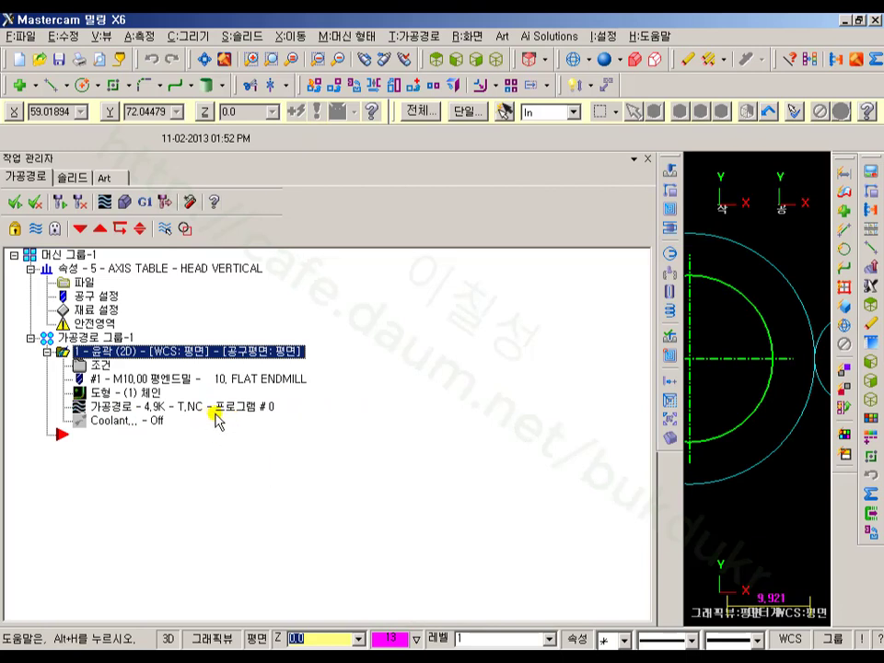
{"action": "right_click", "coordinate": [269, 445]}
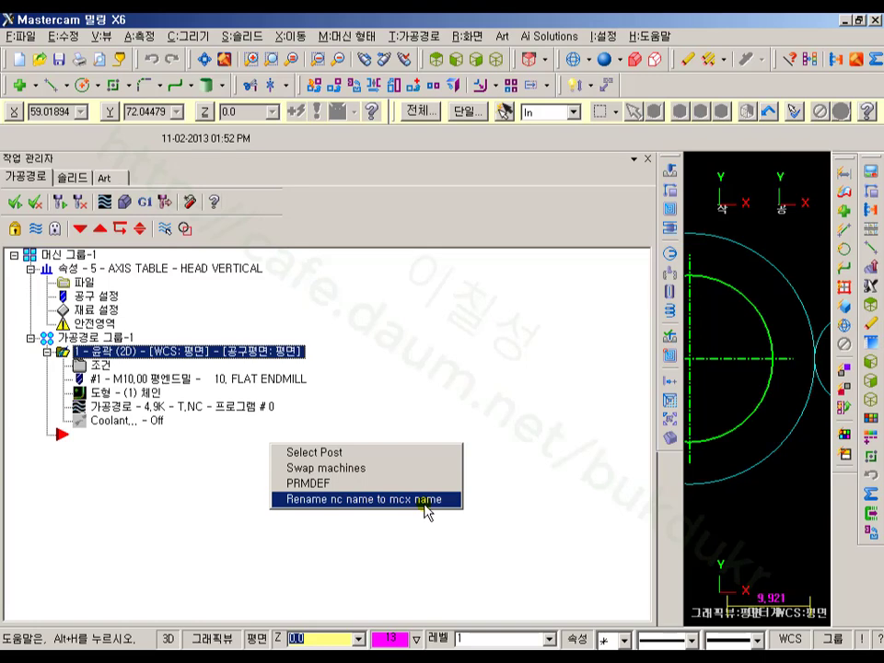
Match the contour operation's NC name to the MCX name again and open its toolpath backplot, closing it without running.
{"action": "left_click", "coordinate": [342, 501]}
{"action": "left_click", "coordinate": [178, 407]}
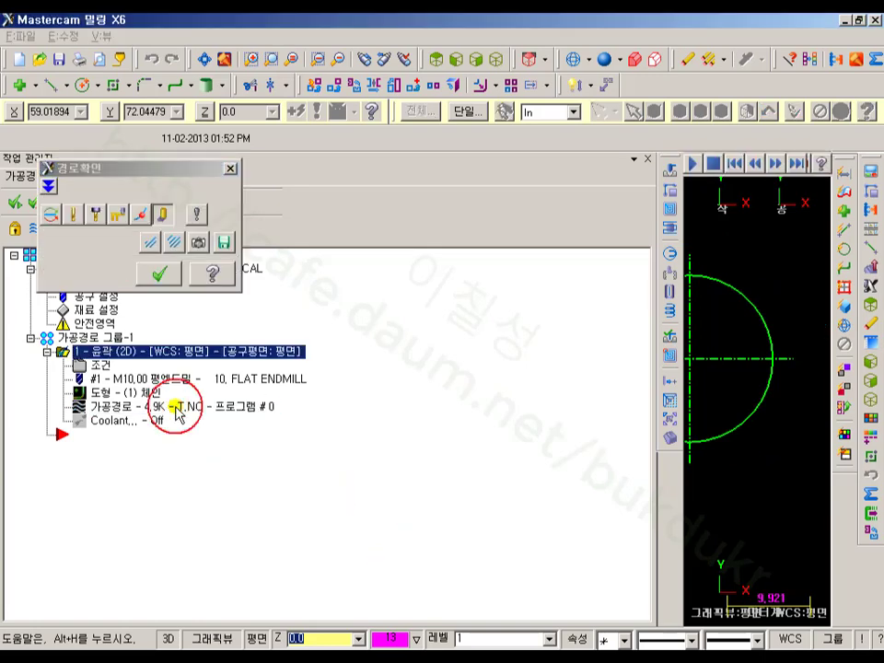
{"action": "left_click", "coordinate": [232, 170]}
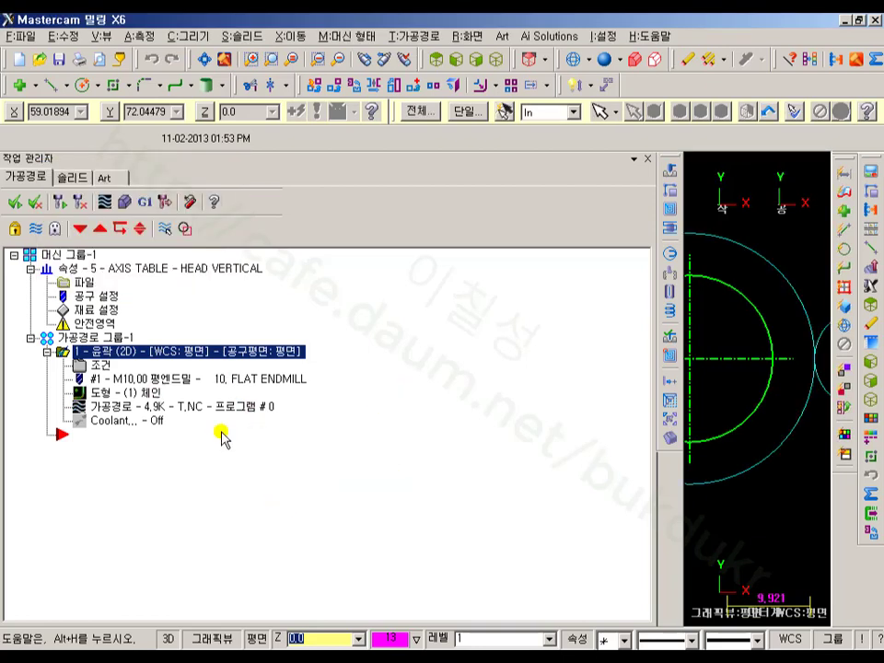
{"action": "right_click", "coordinate": [435, 324]}
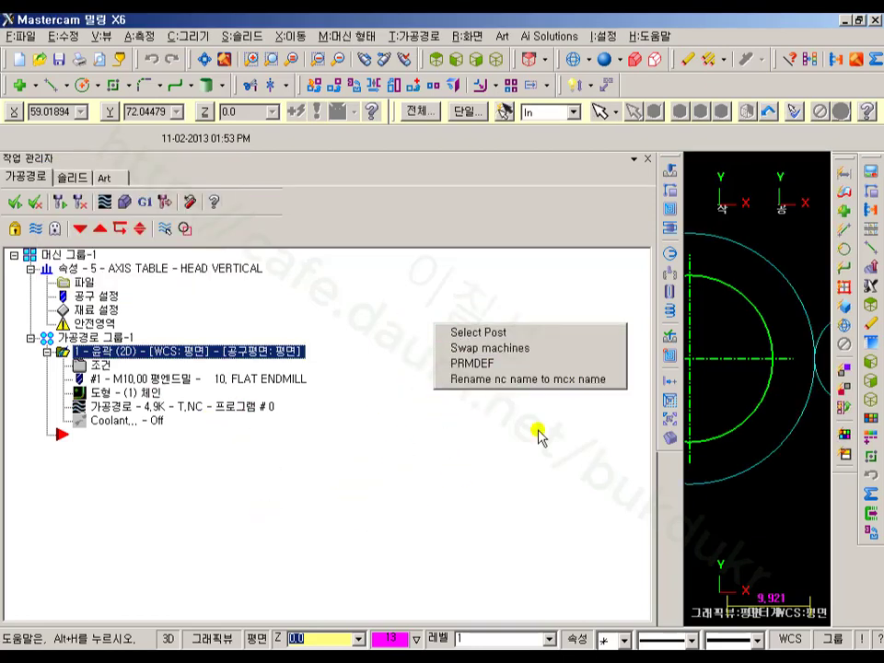
{"action": "left_click", "coordinate": [406, 507]}
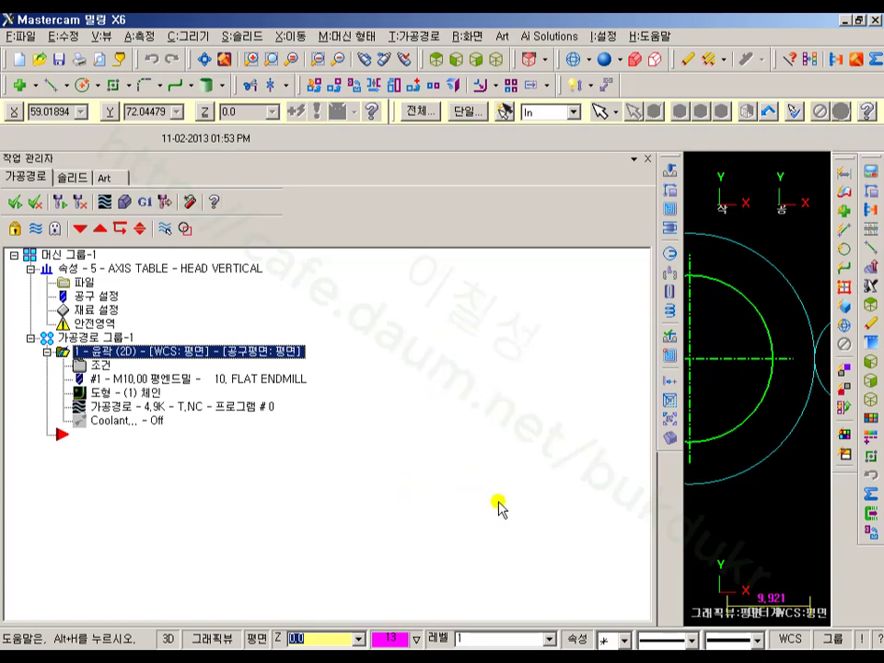
Start the RAM-Saver to compact the current file's database and rebuild its display list.
{"action": "key", "text": "alt+i"}
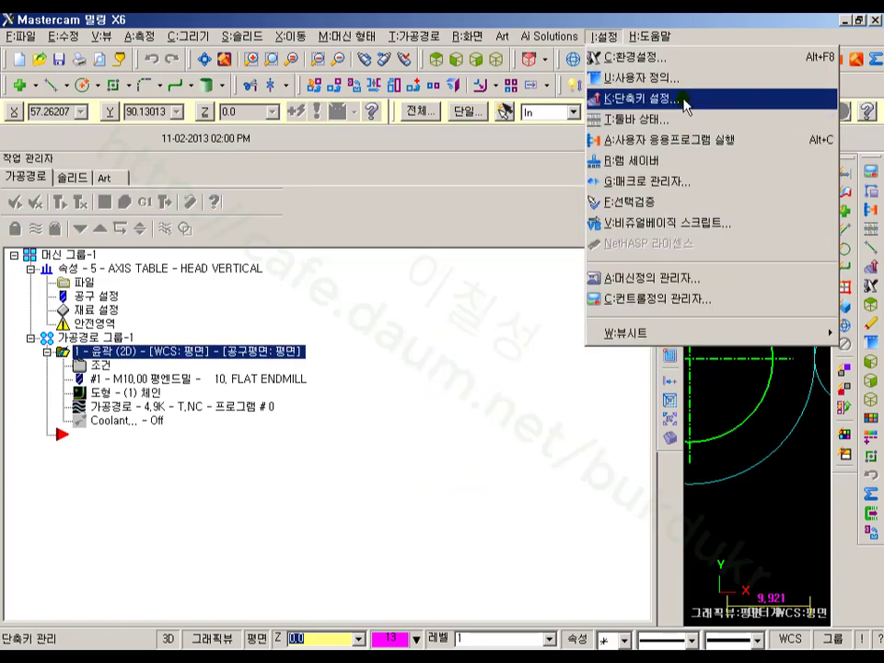
{"action": "left_click", "coordinate": [634, 166]}
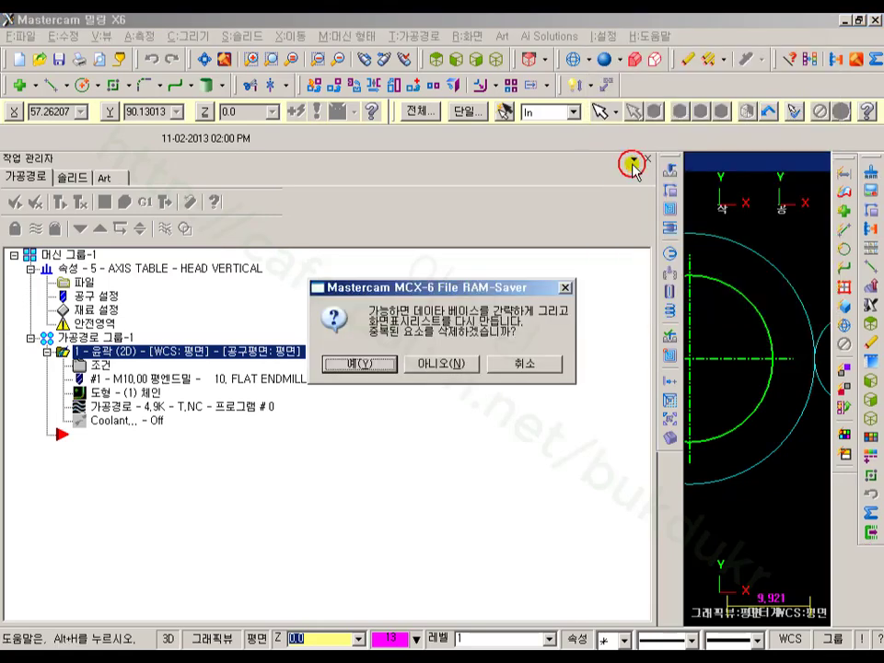